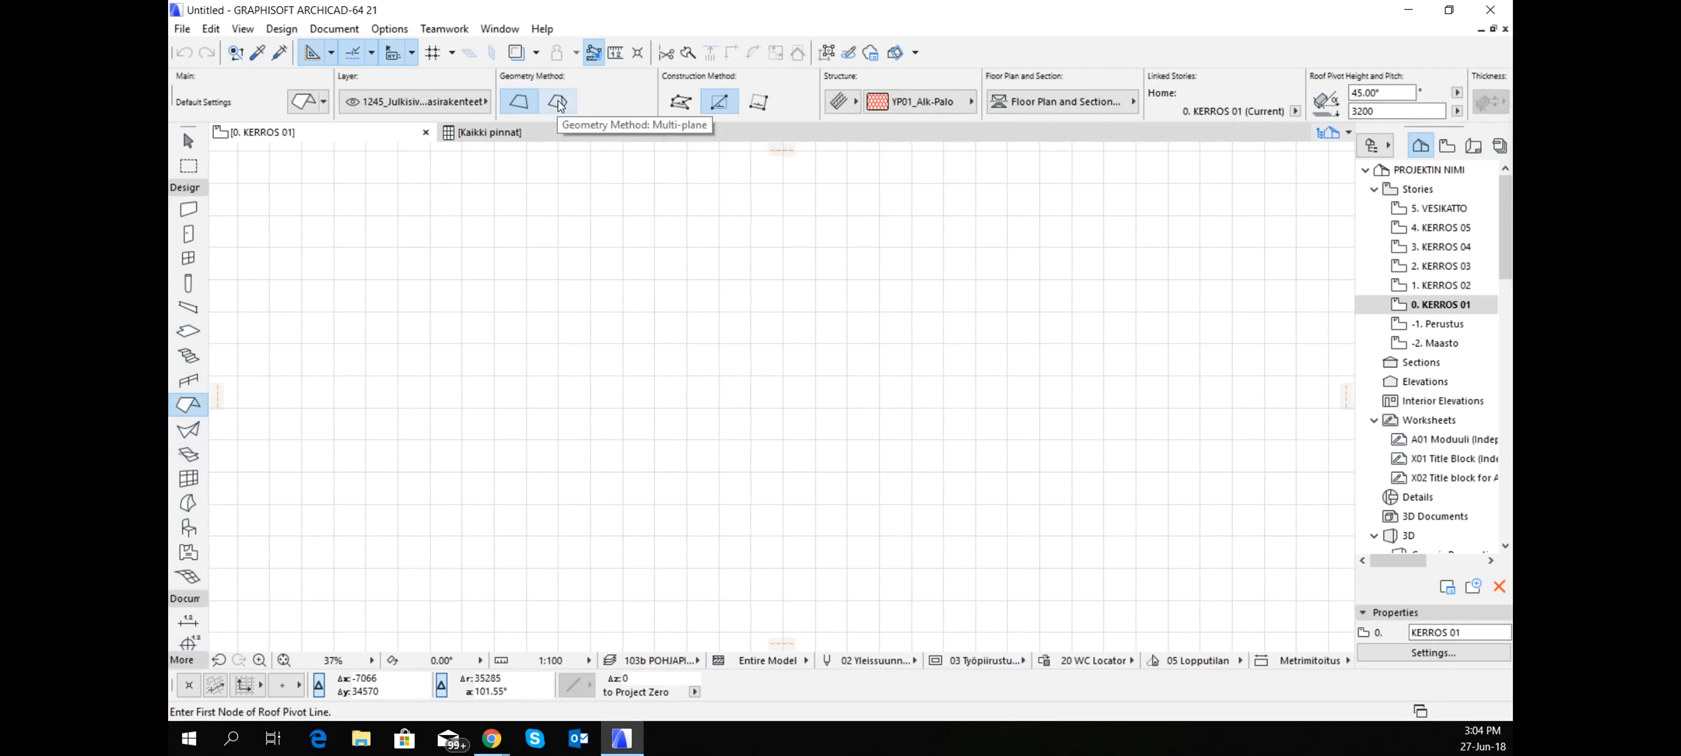
# - Choose multi-plane geometry for the roof and set its default structure to the YP01_Uusi composite
pyautogui.click(558, 102)
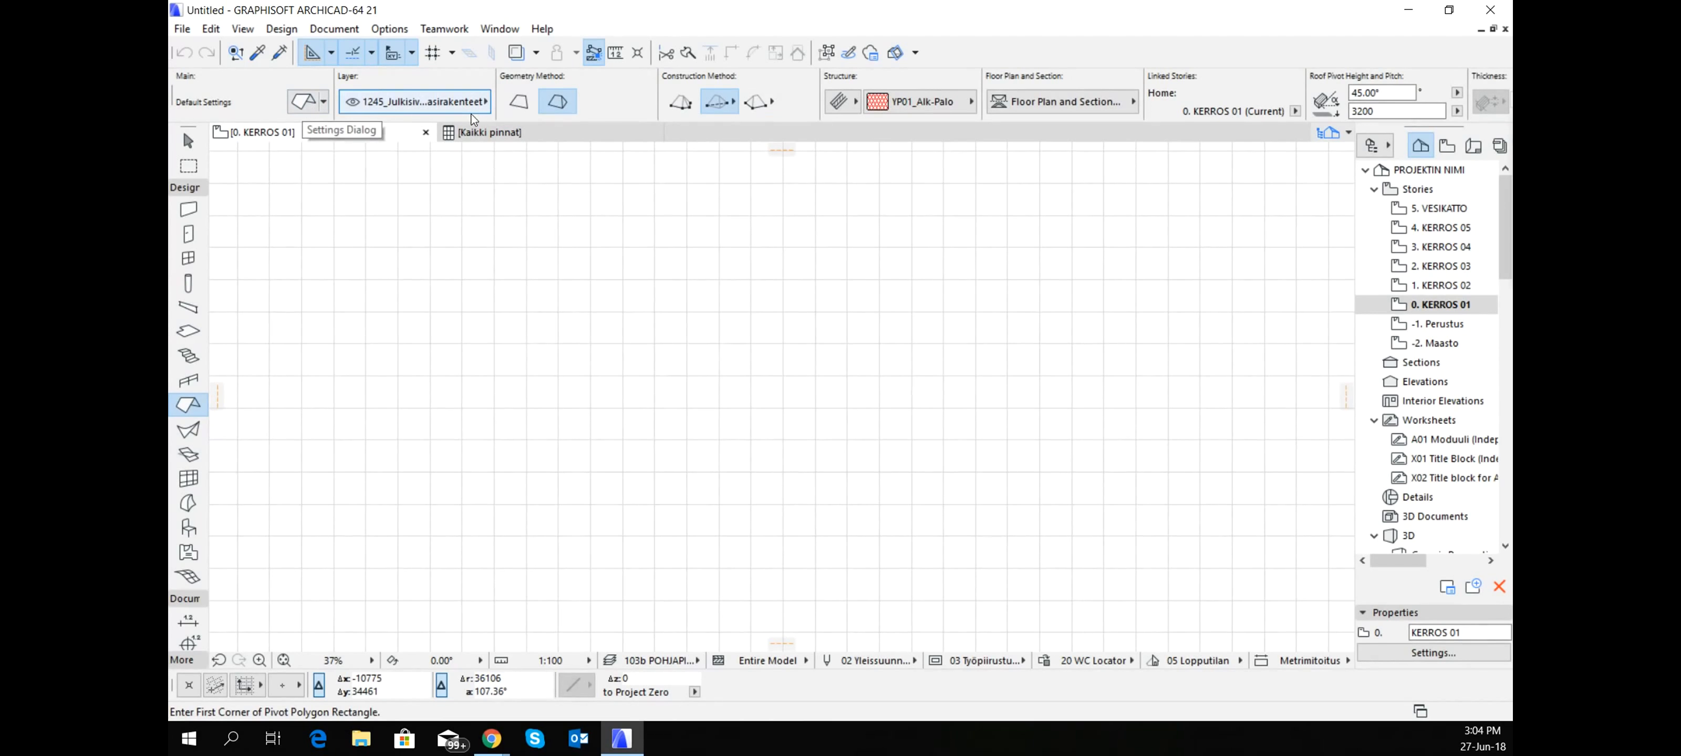
pyautogui.click(315, 105)
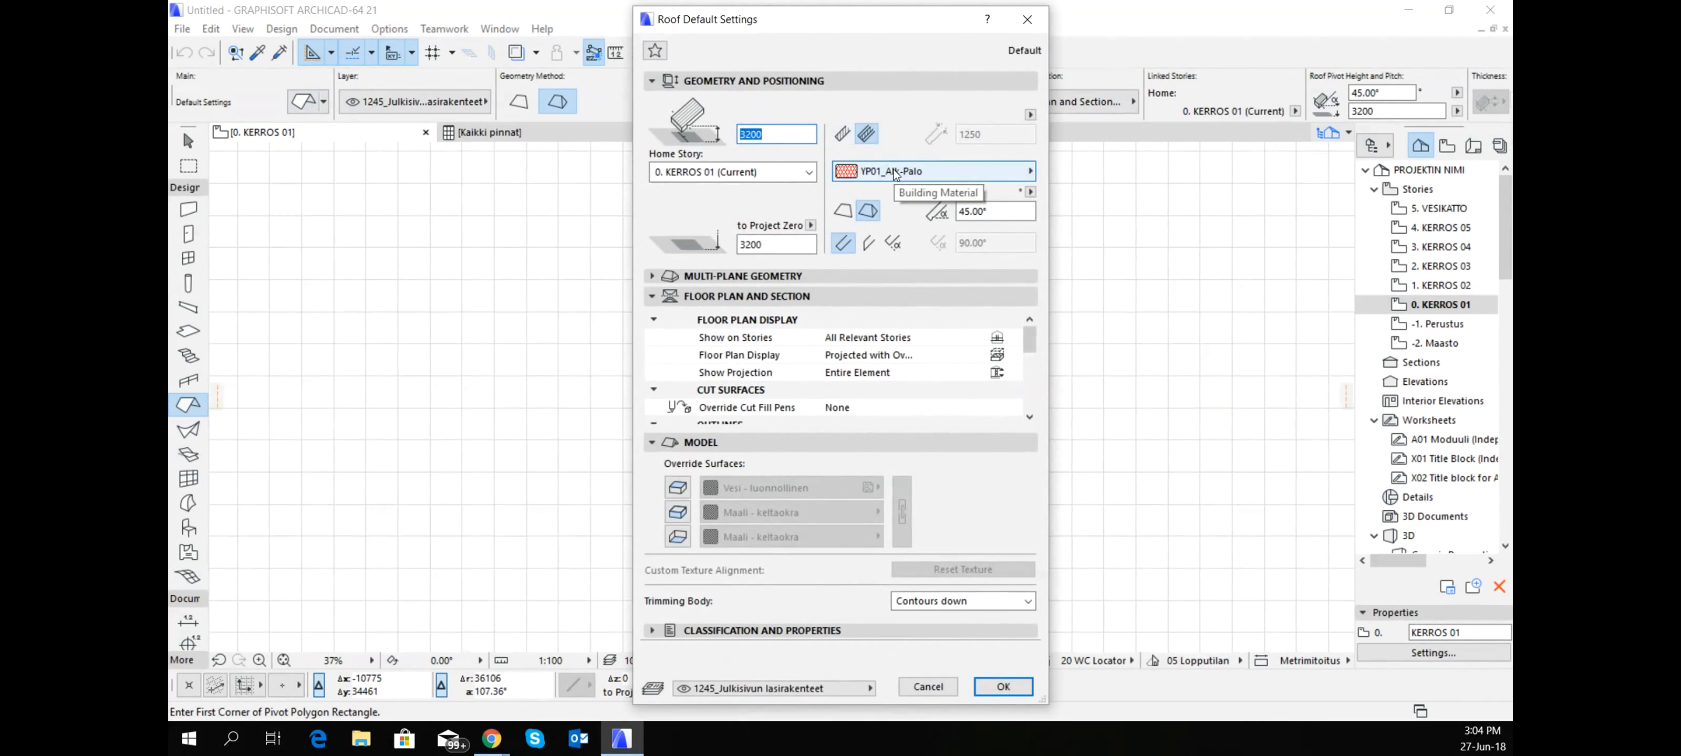
pyautogui.click(966, 171)
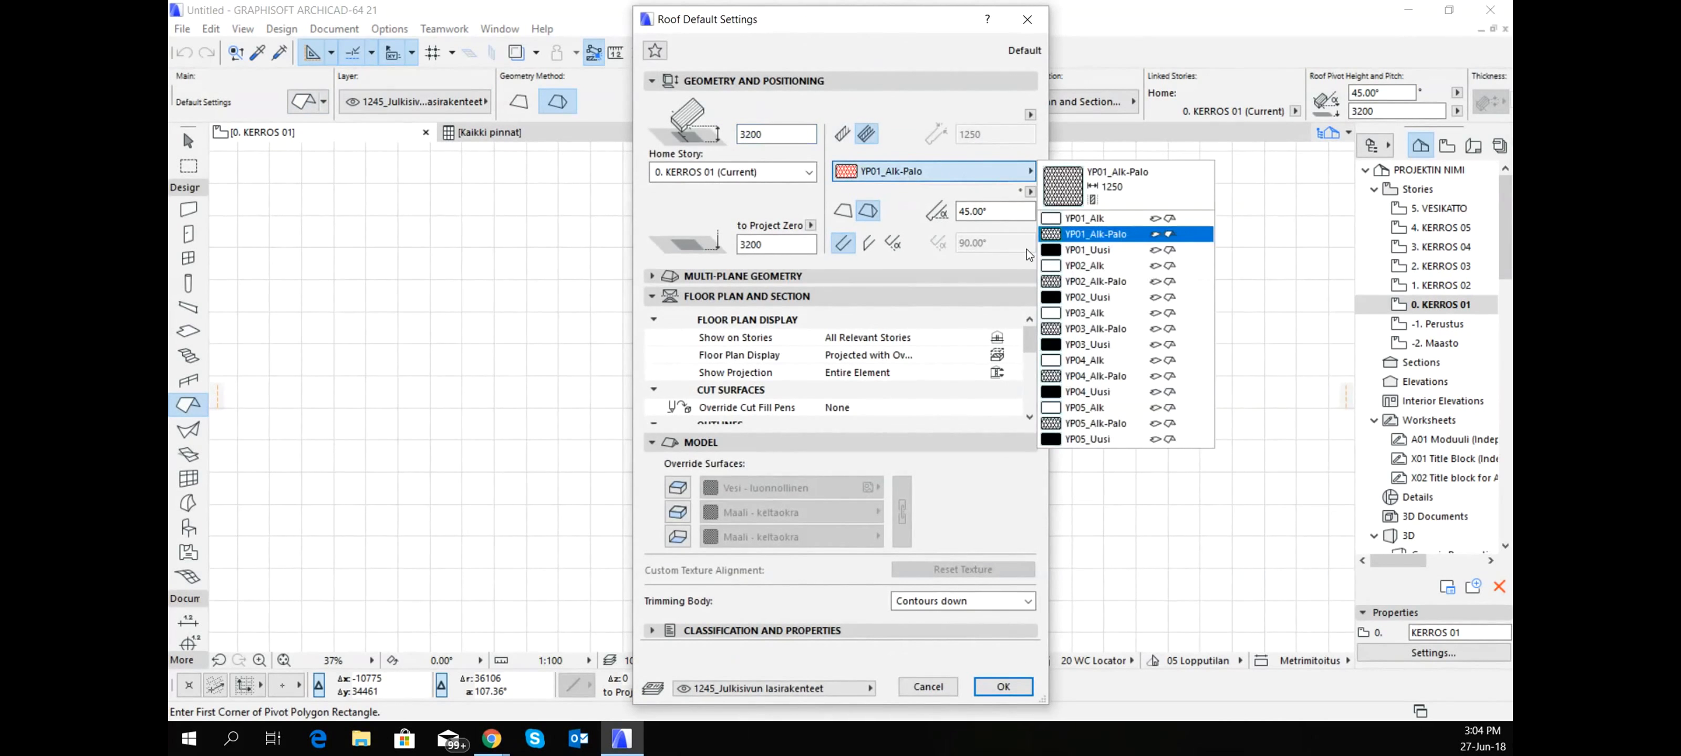
pyautogui.click(1082, 251)
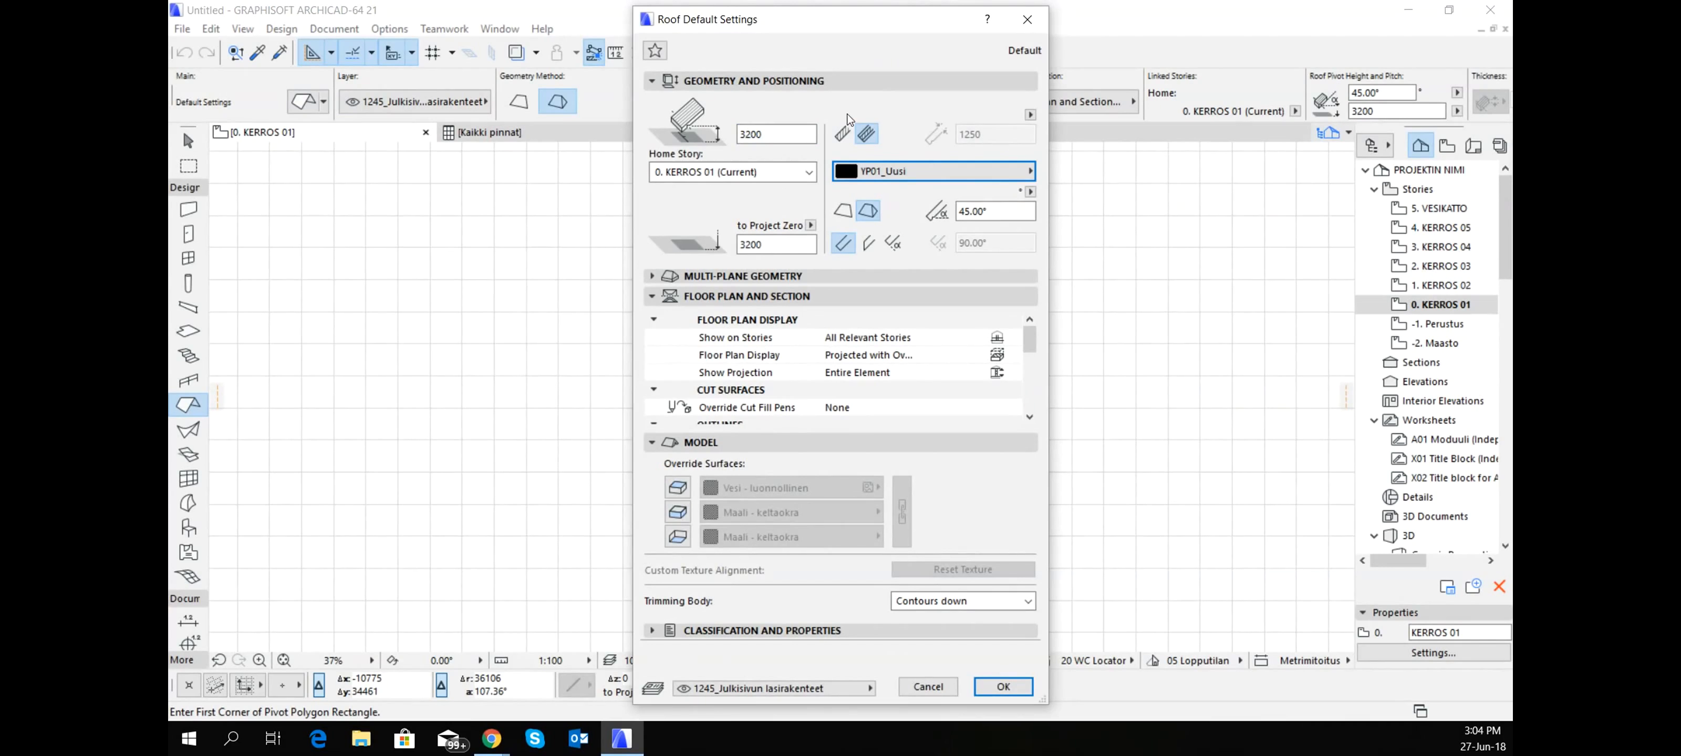
pyautogui.click(846, 134)
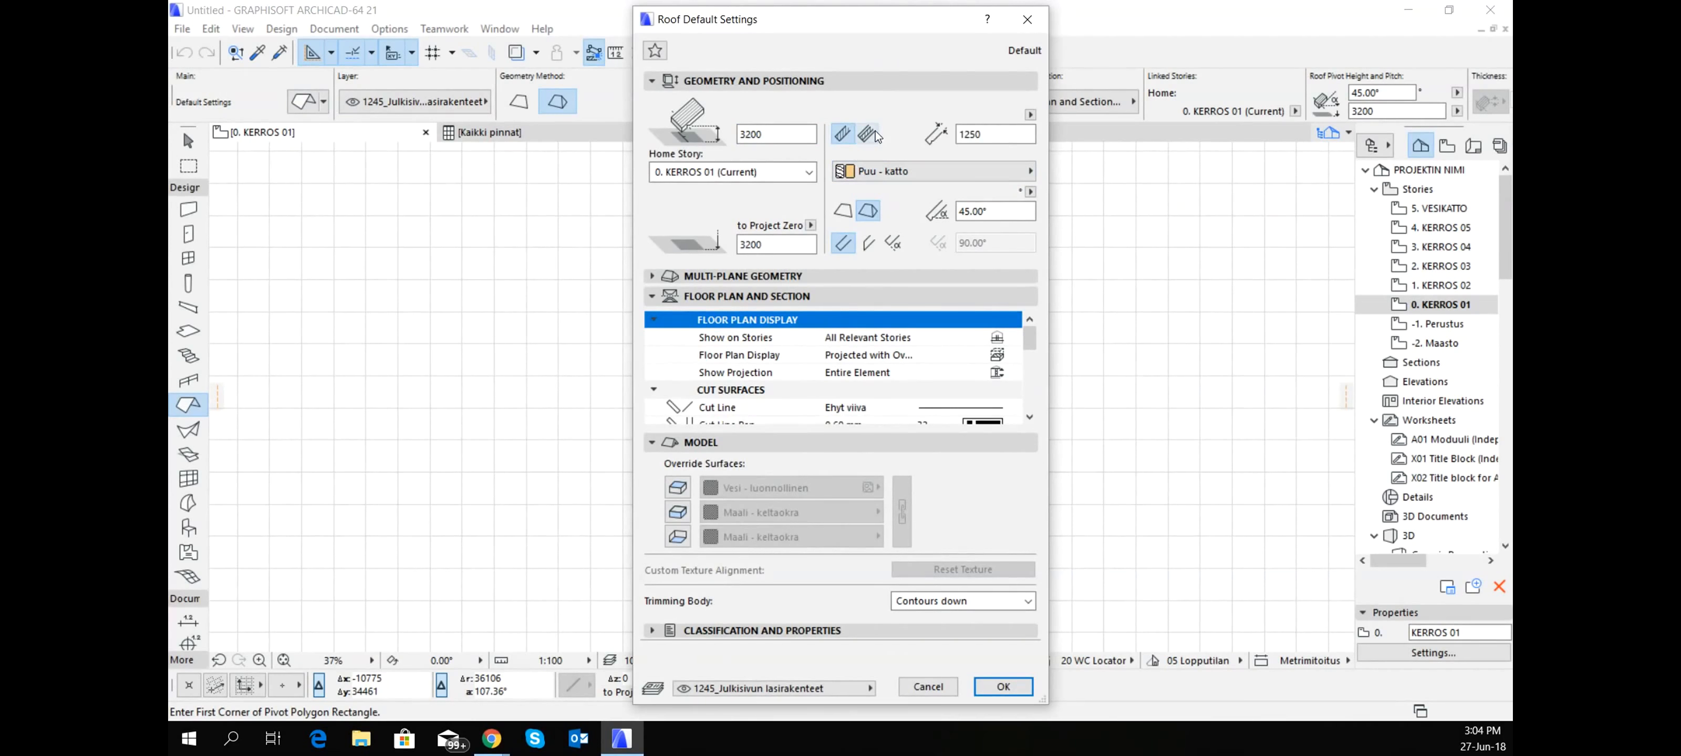
pyautogui.click(873, 133)
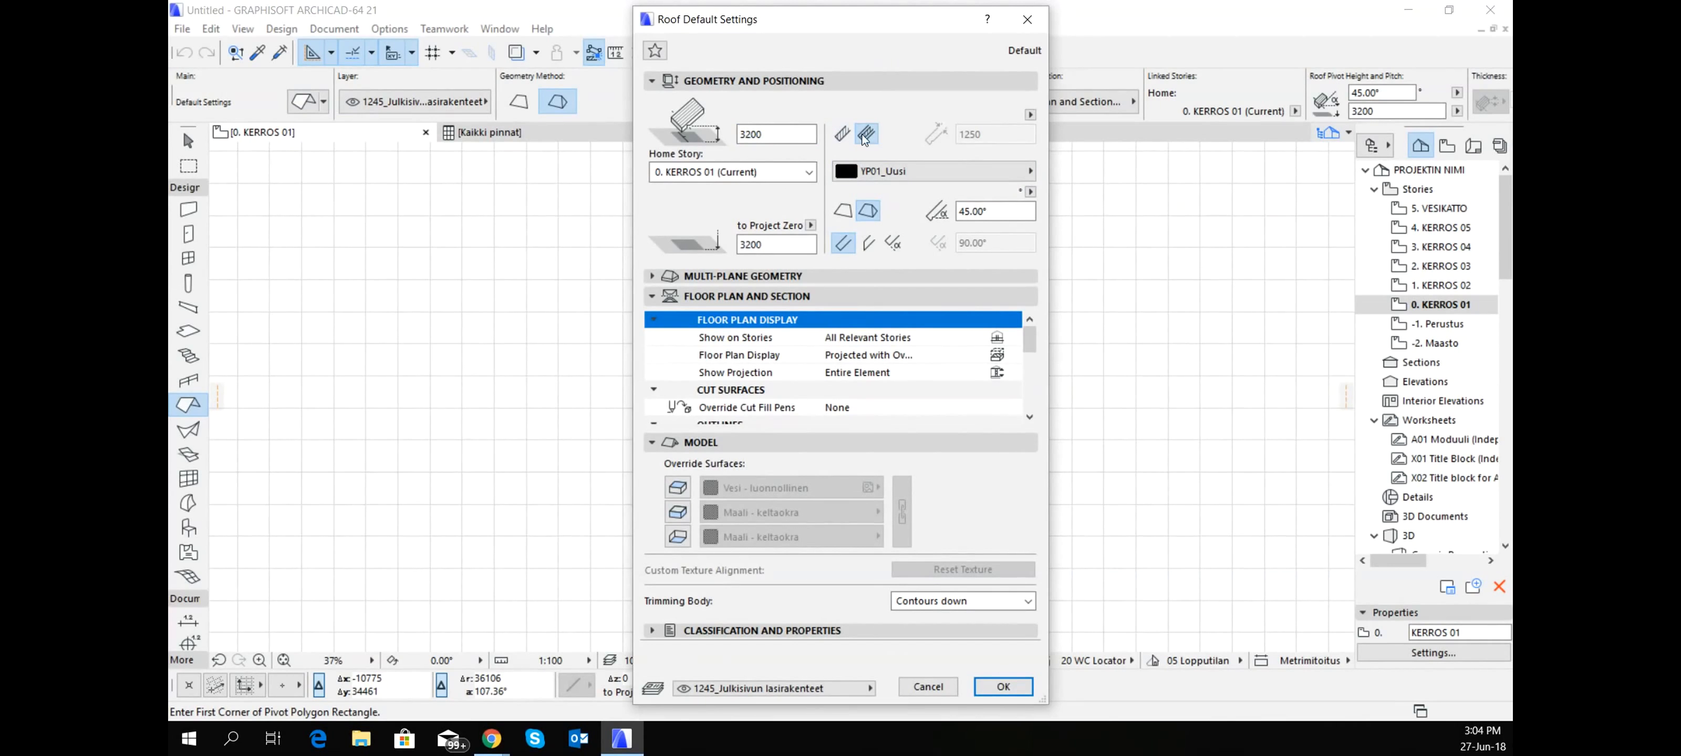
# - Set the default roof pitch to 20° and make the roof's edges vertical
pyautogui.click(995, 215)
pyautogui.write('20')
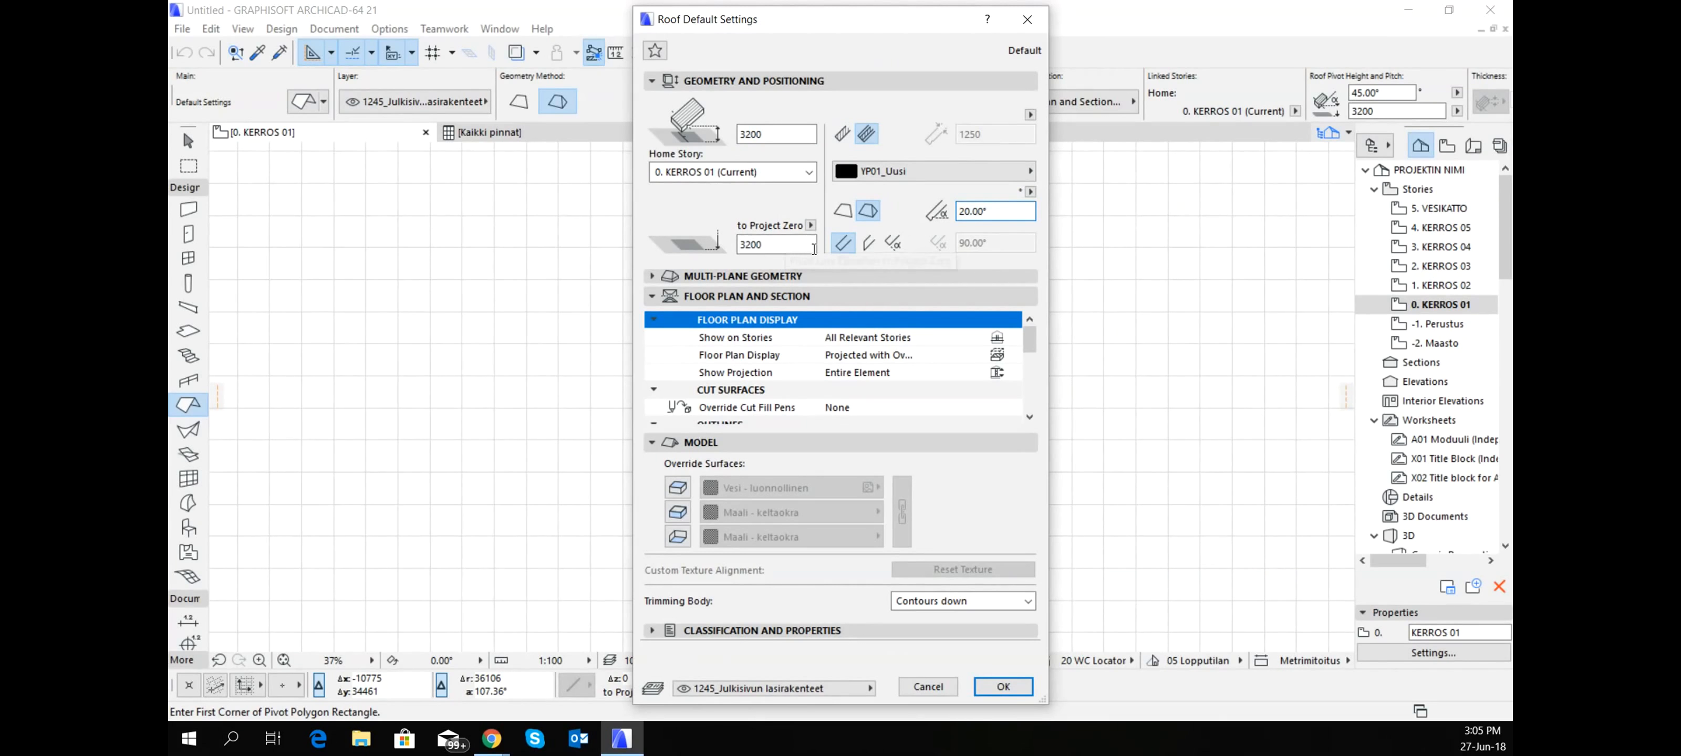
pyautogui.click(871, 246)
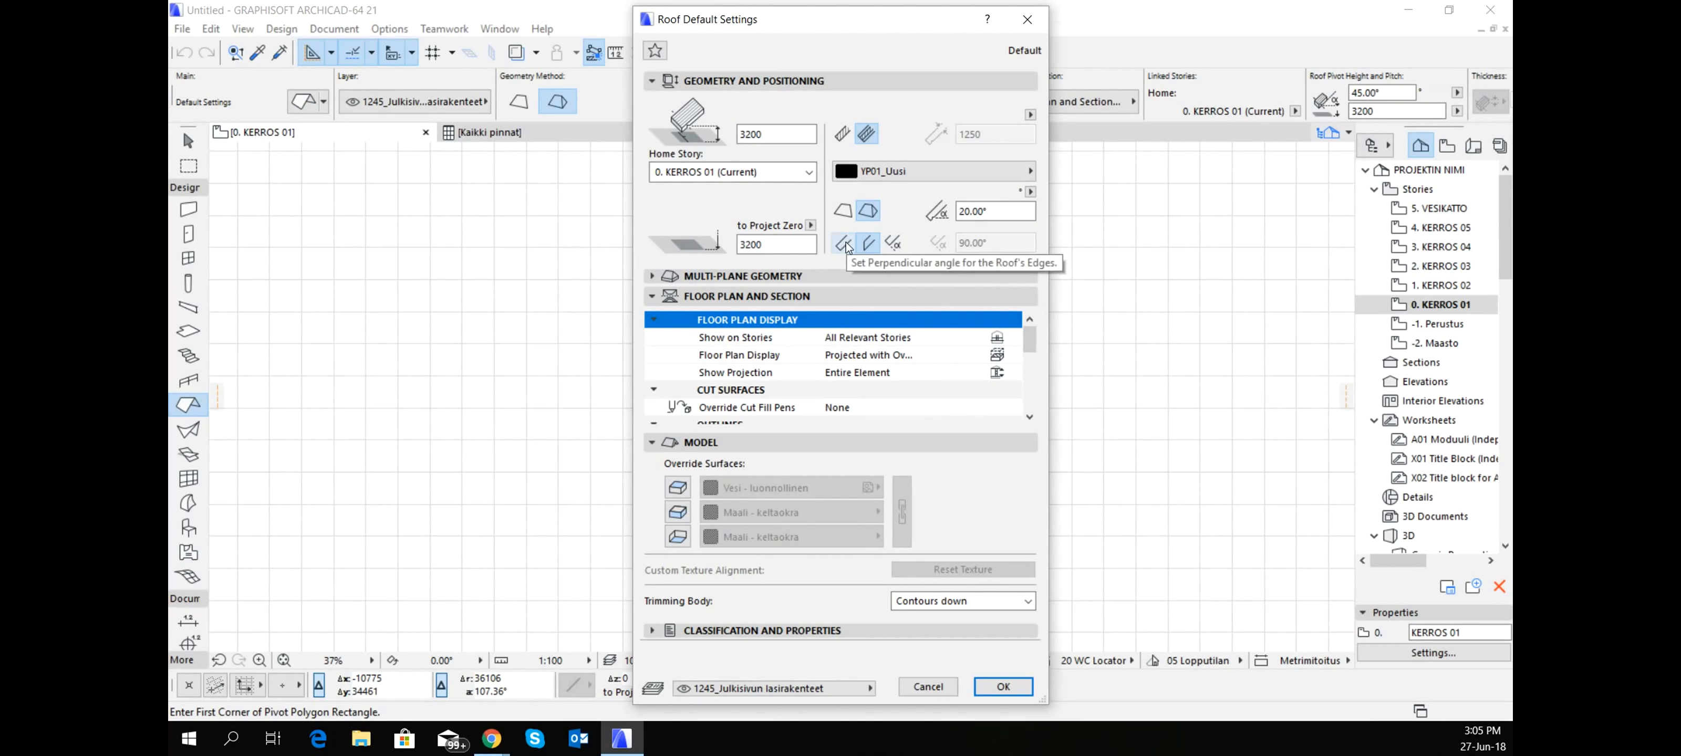
pyautogui.click(894, 246)
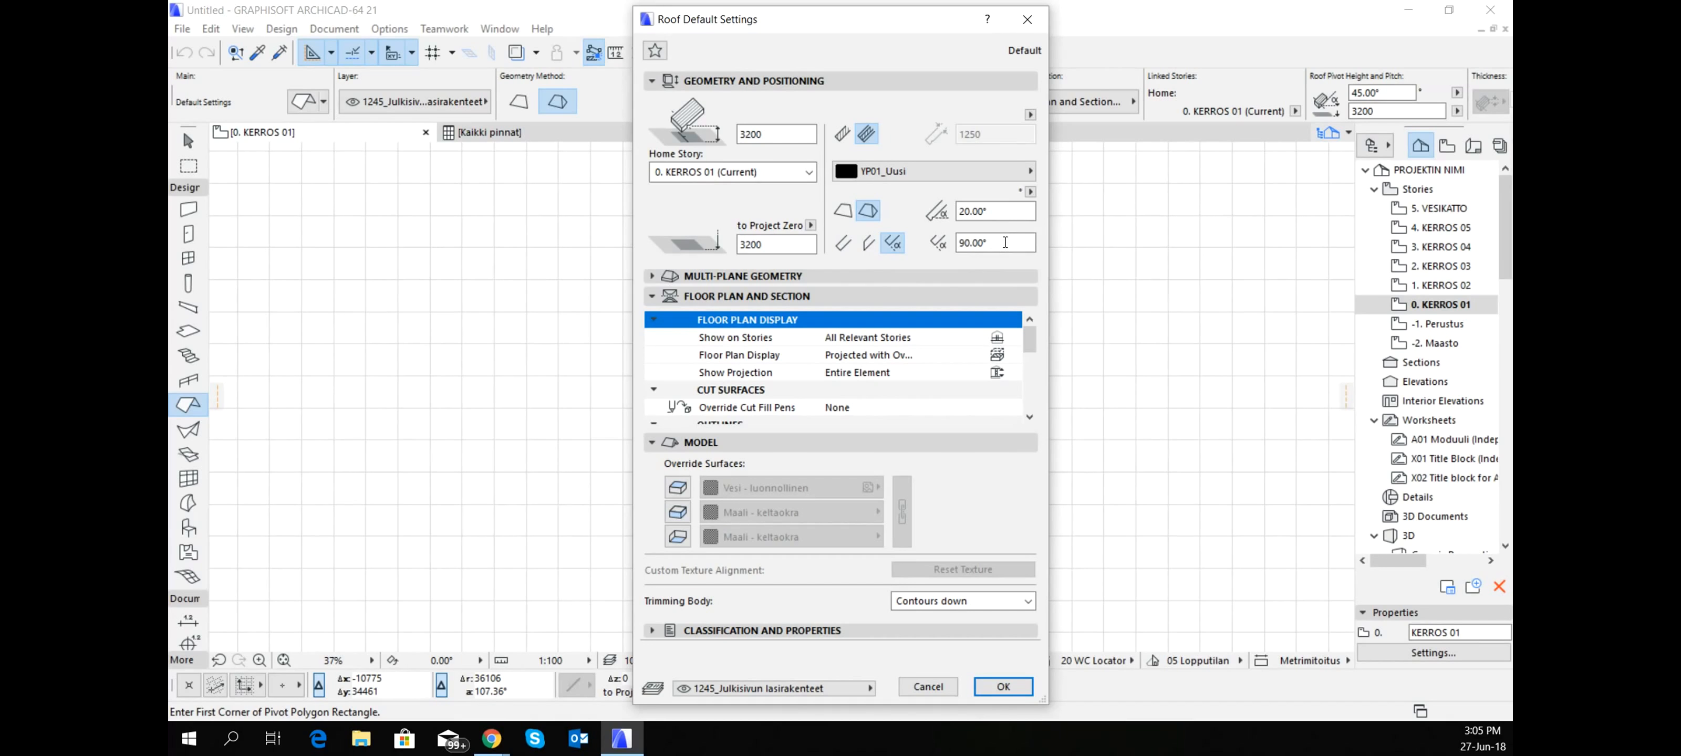
pyautogui.click(869, 244)
# - Add a second roof level in the multi-plane geometry and set level 1's pitch to 5°
pyautogui.click(808, 279)
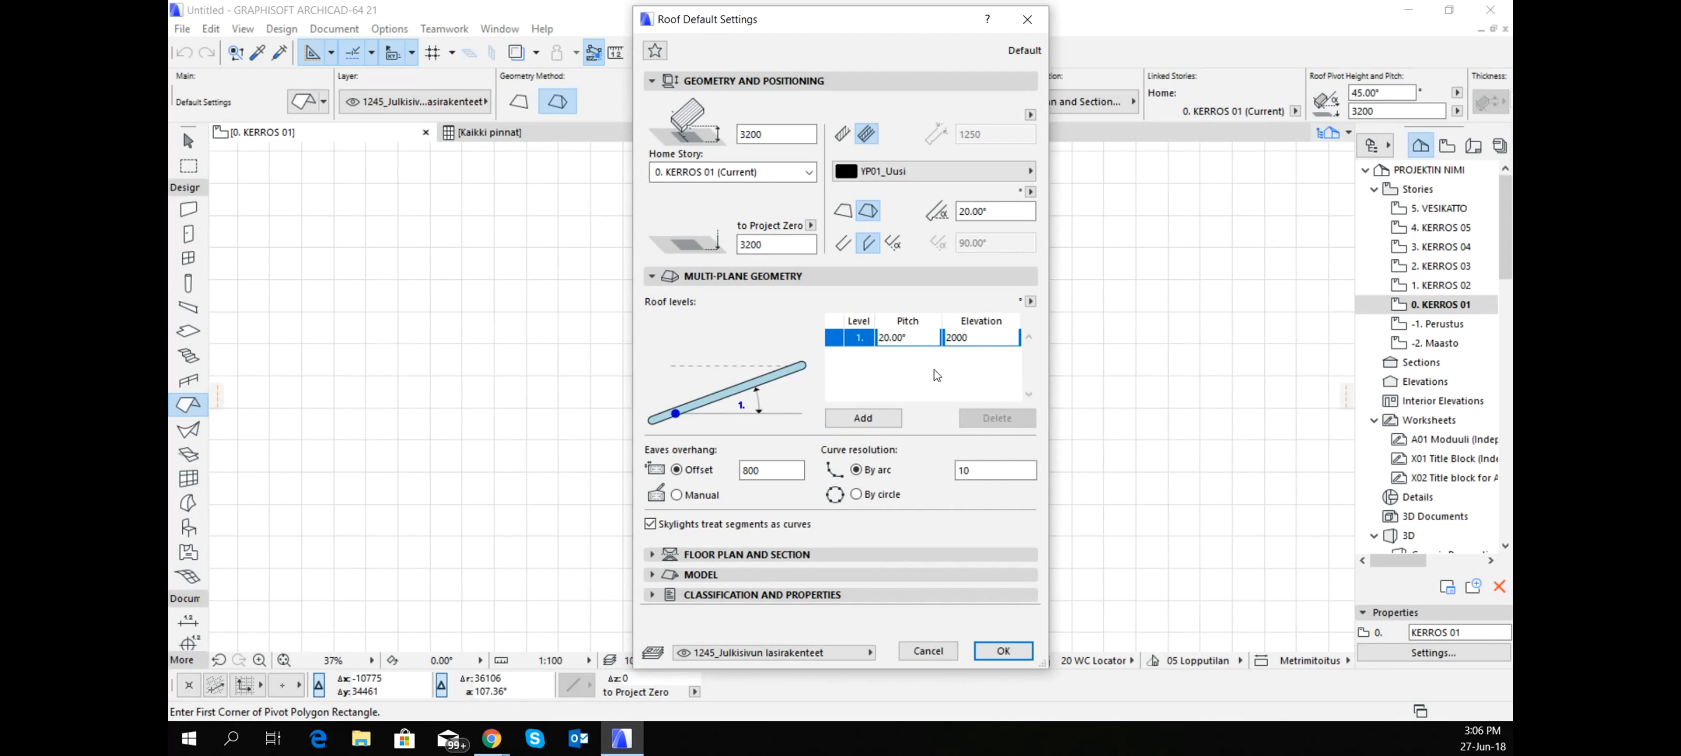
pyautogui.click(897, 417)
pyautogui.click(925, 356)
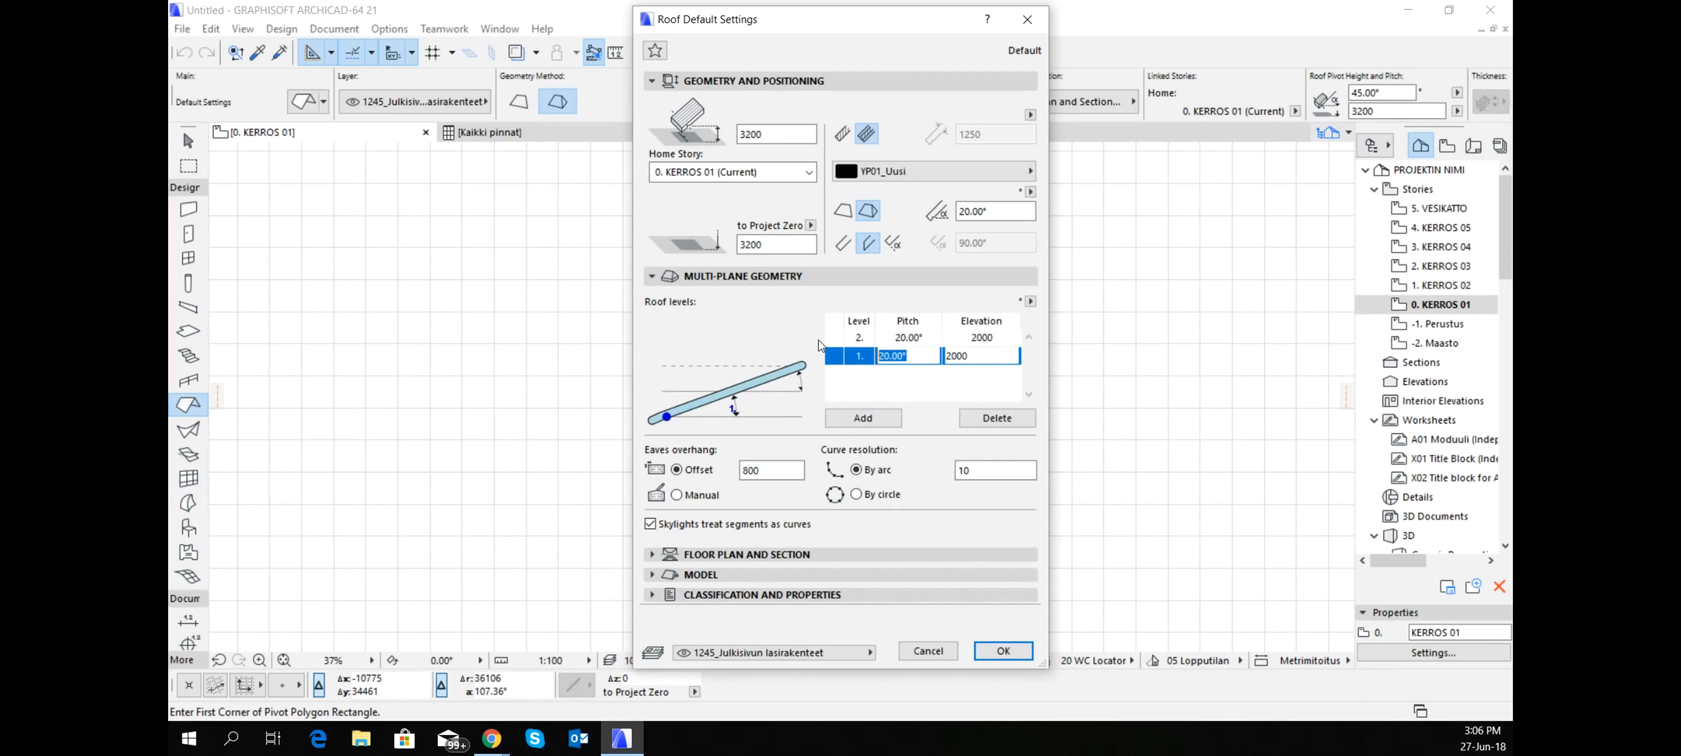
pyautogui.write('5')
pyautogui.click(983, 356)
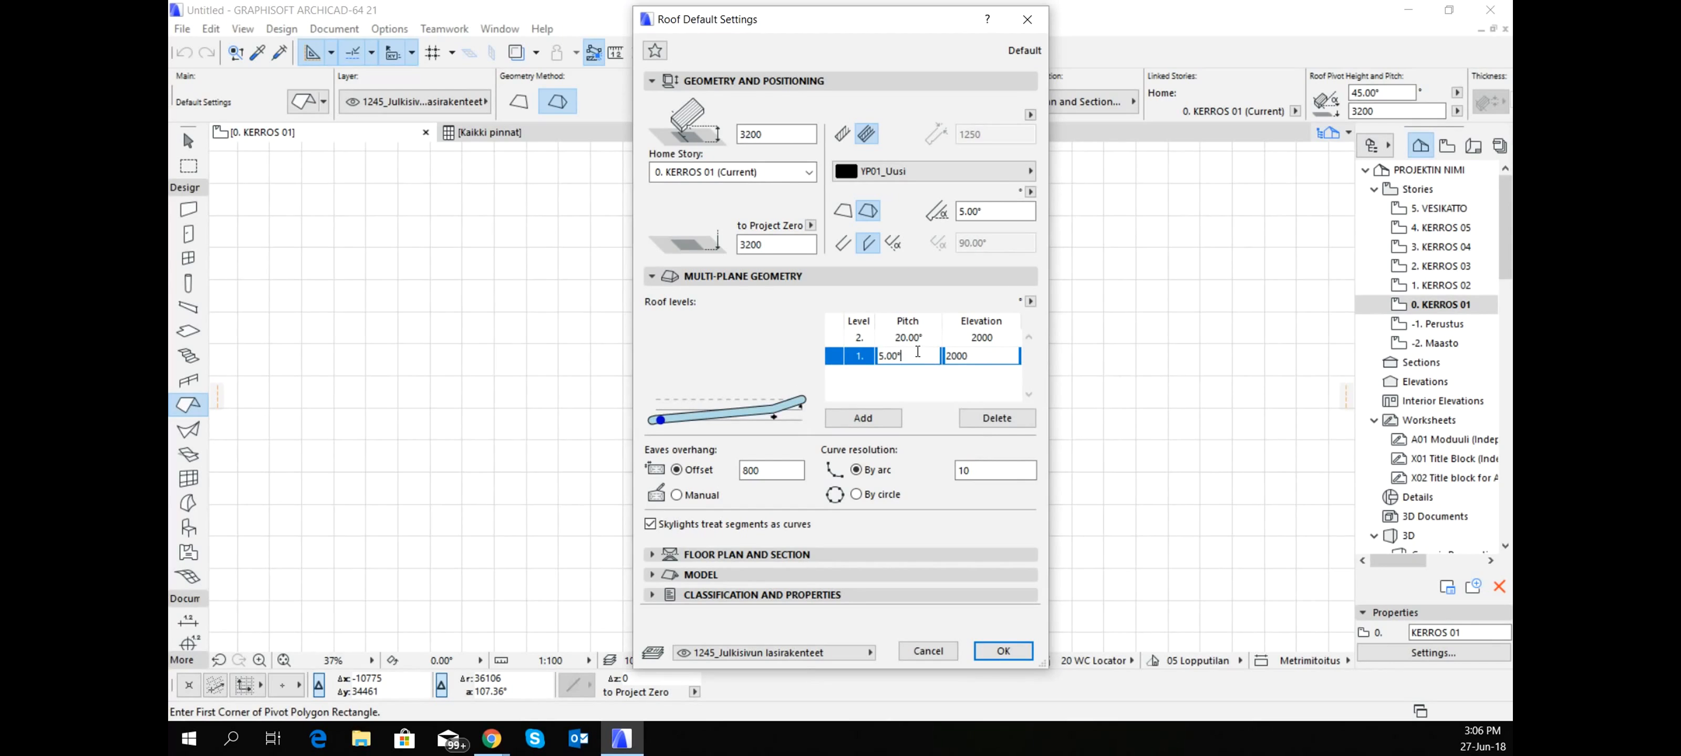
pyautogui.doubleClick(876, 356)
# - Set the pitch of roof level 2 to 5° and of level 1 to 20°
pyautogui.click(921, 339)
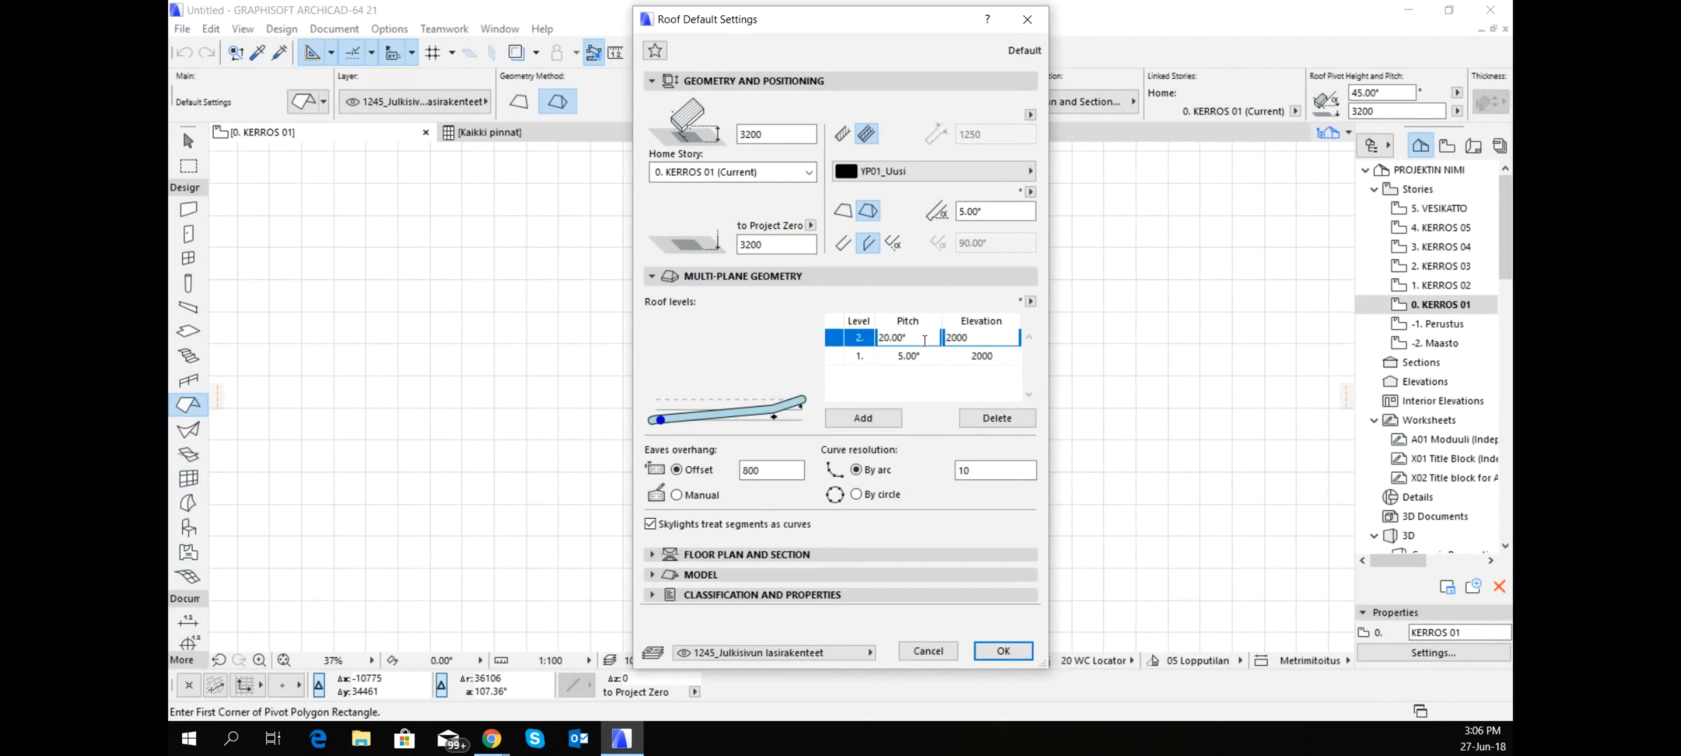
pyautogui.moveTo(925, 340); pyautogui.dragTo(879, 336)
pyautogui.write('5')
pyautogui.click(827, 355)
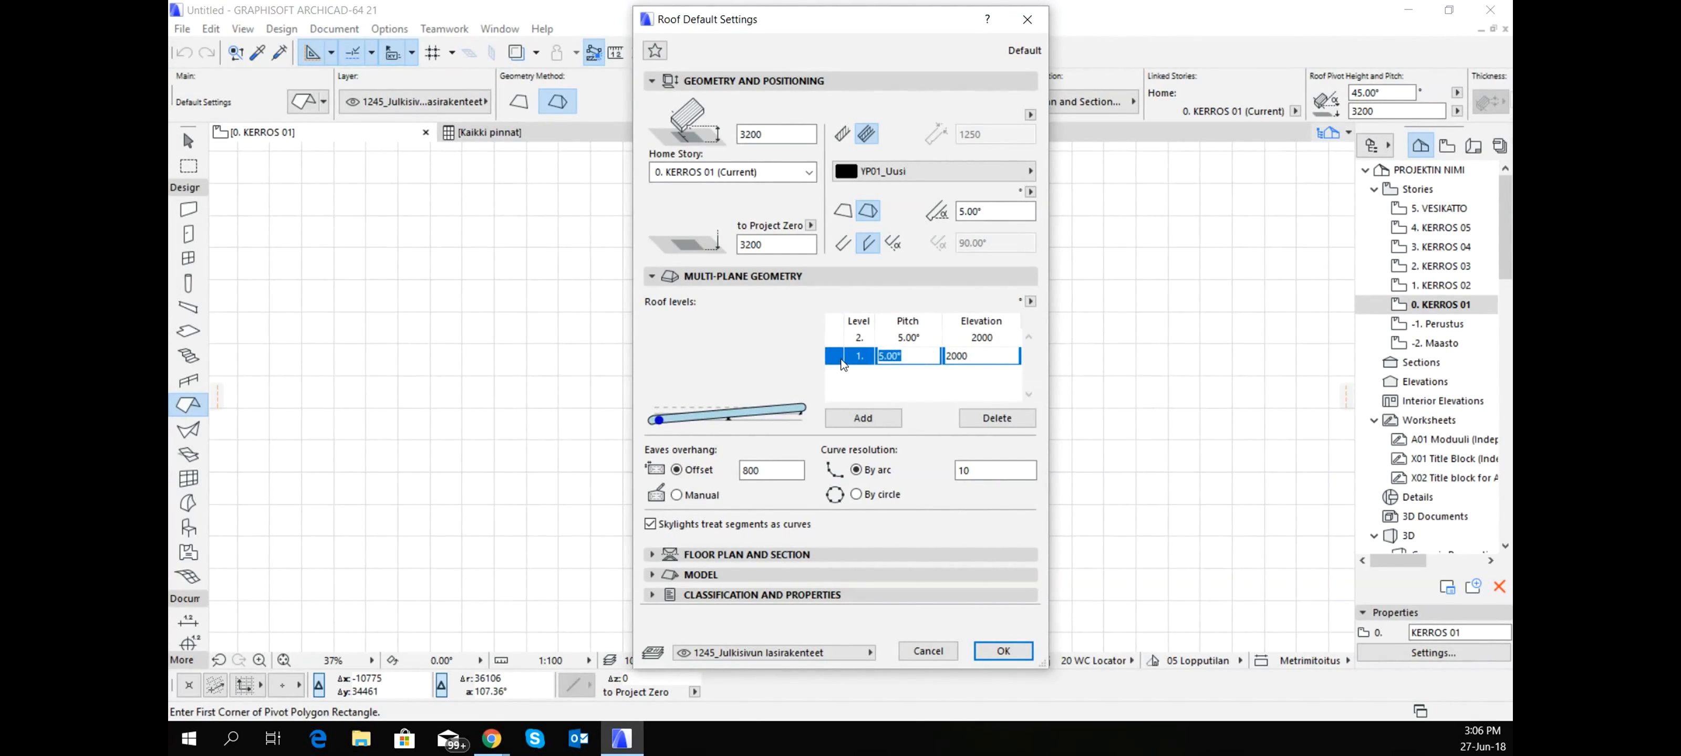
pyautogui.write('20')
# - Set the elevation of roof level 1 to 500
pyautogui.click(965, 356)
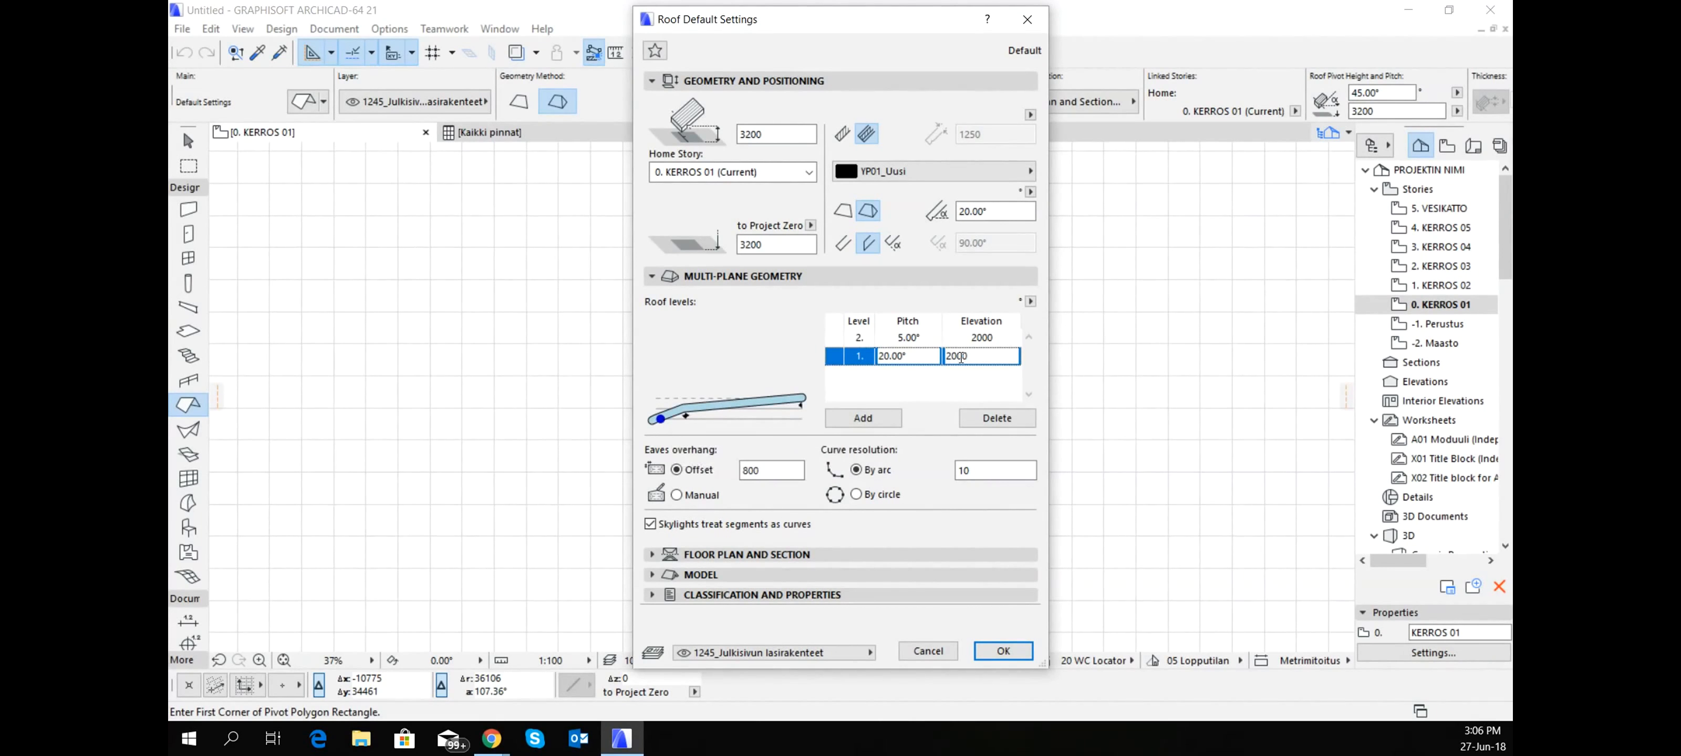
pyautogui.moveTo(979, 359); pyautogui.dragTo(913, 357)
pyautogui.write('500')
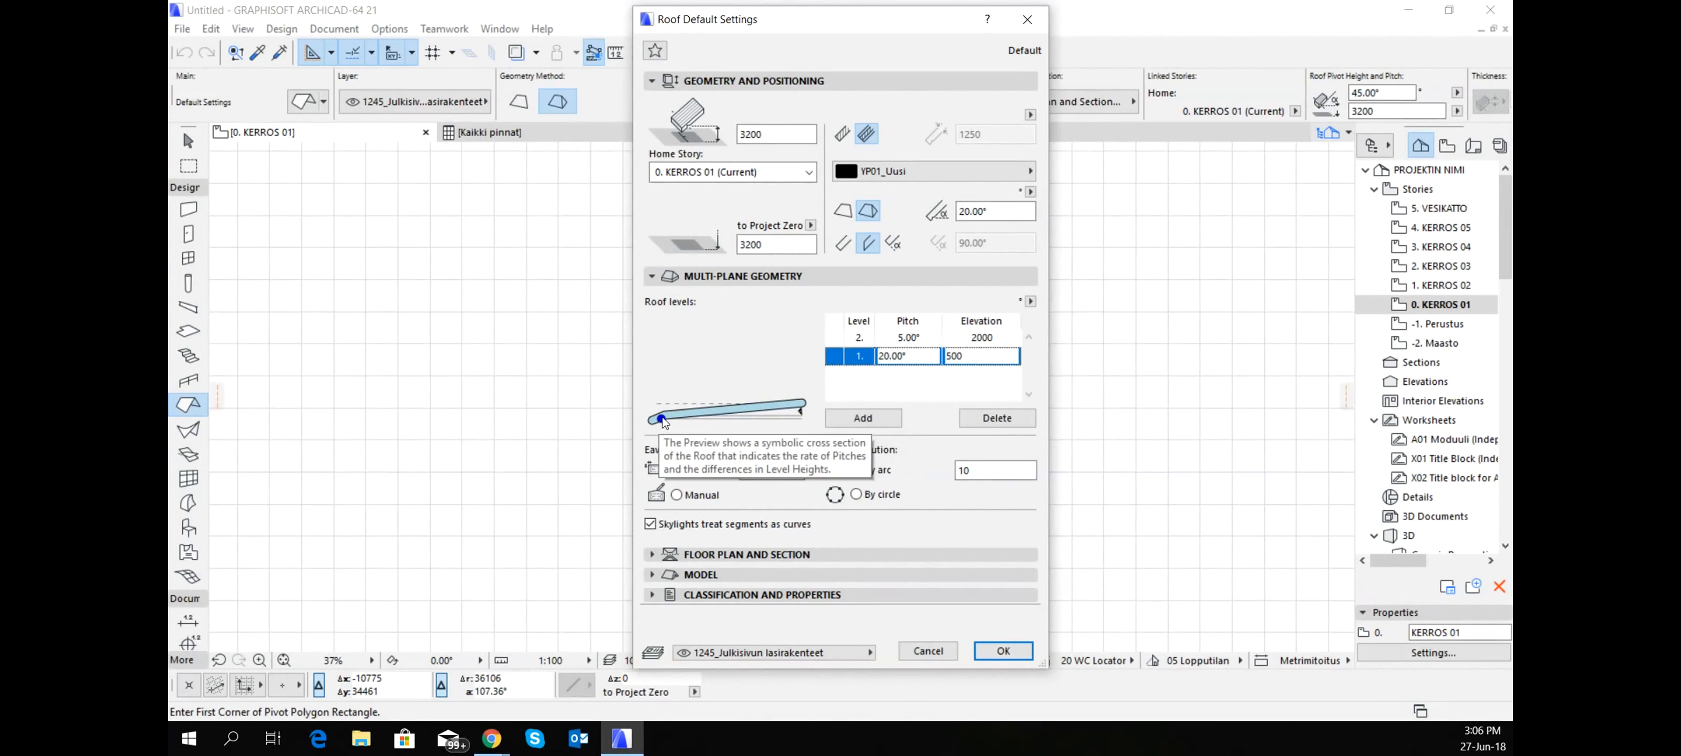
# - Set the elevation of roof level 2 to 500 and of level 1 to 2000
pyautogui.click(1010, 342)
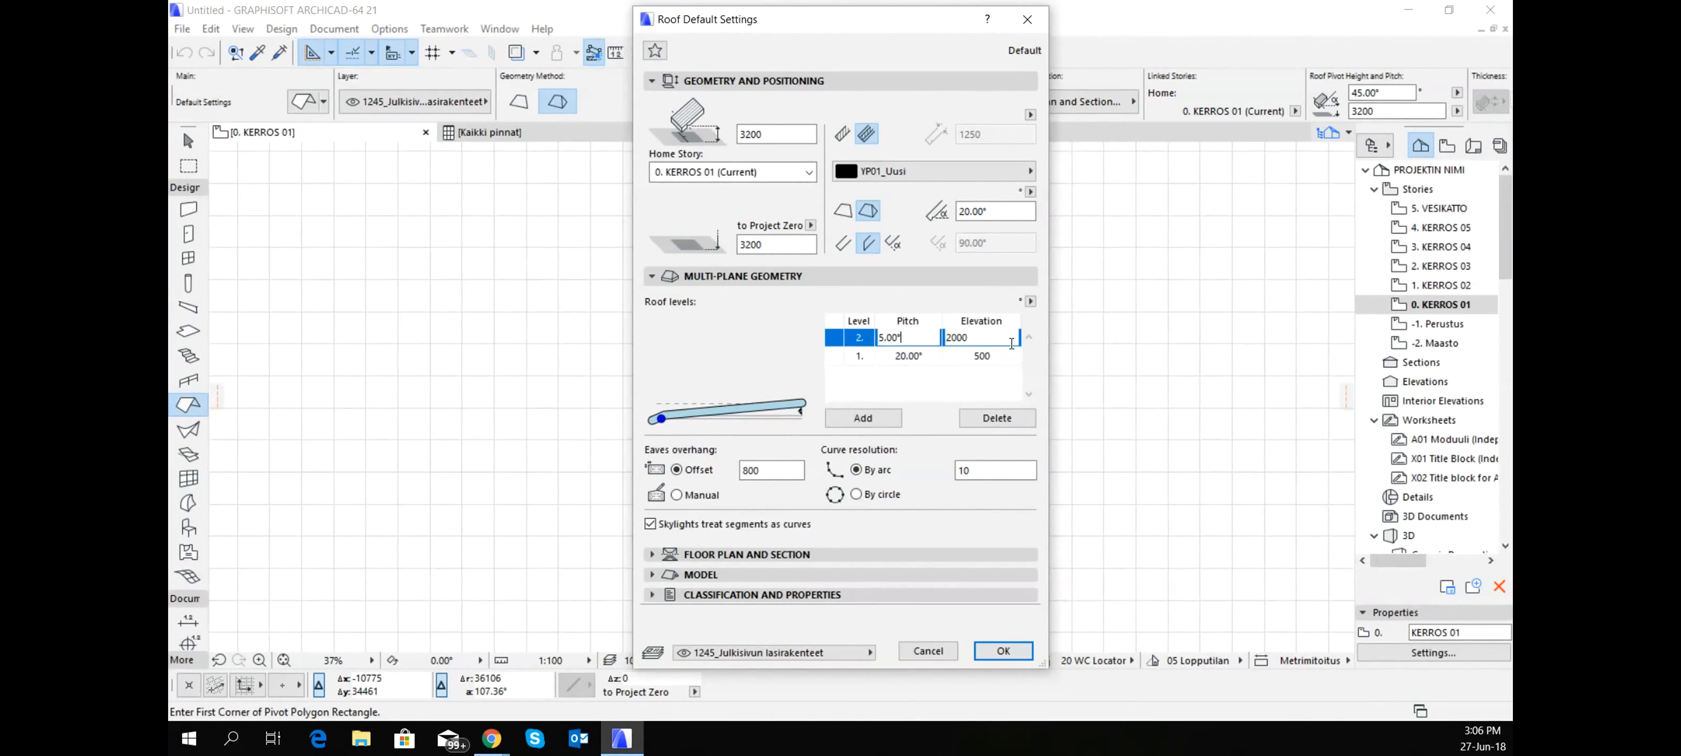
pyautogui.doubleClick(984, 343)
pyautogui.write('5')
pyautogui.click(973, 357)
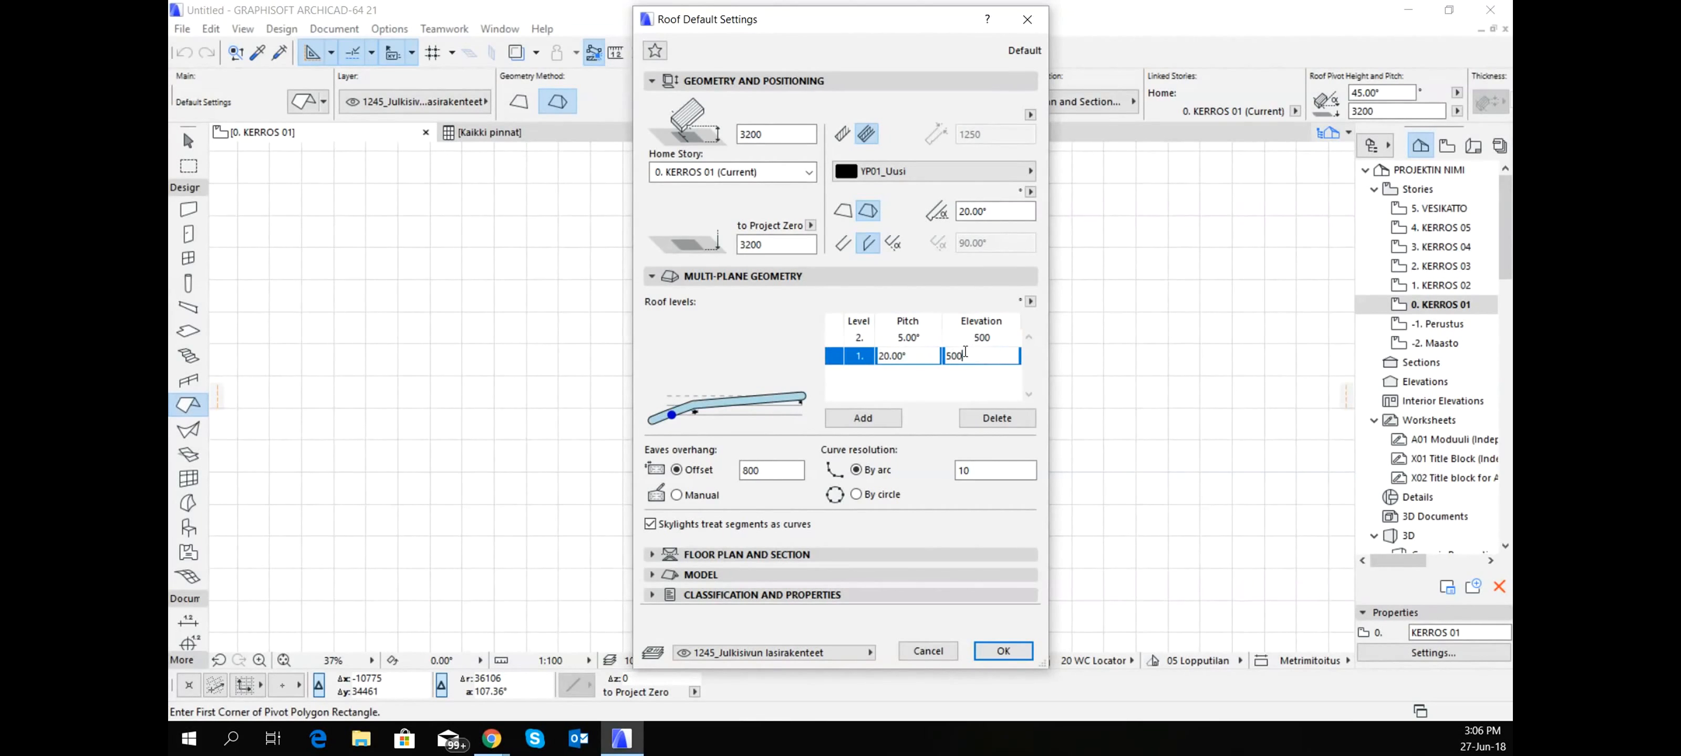
pyautogui.moveTo(968, 356); pyautogui.dragTo(914, 357)
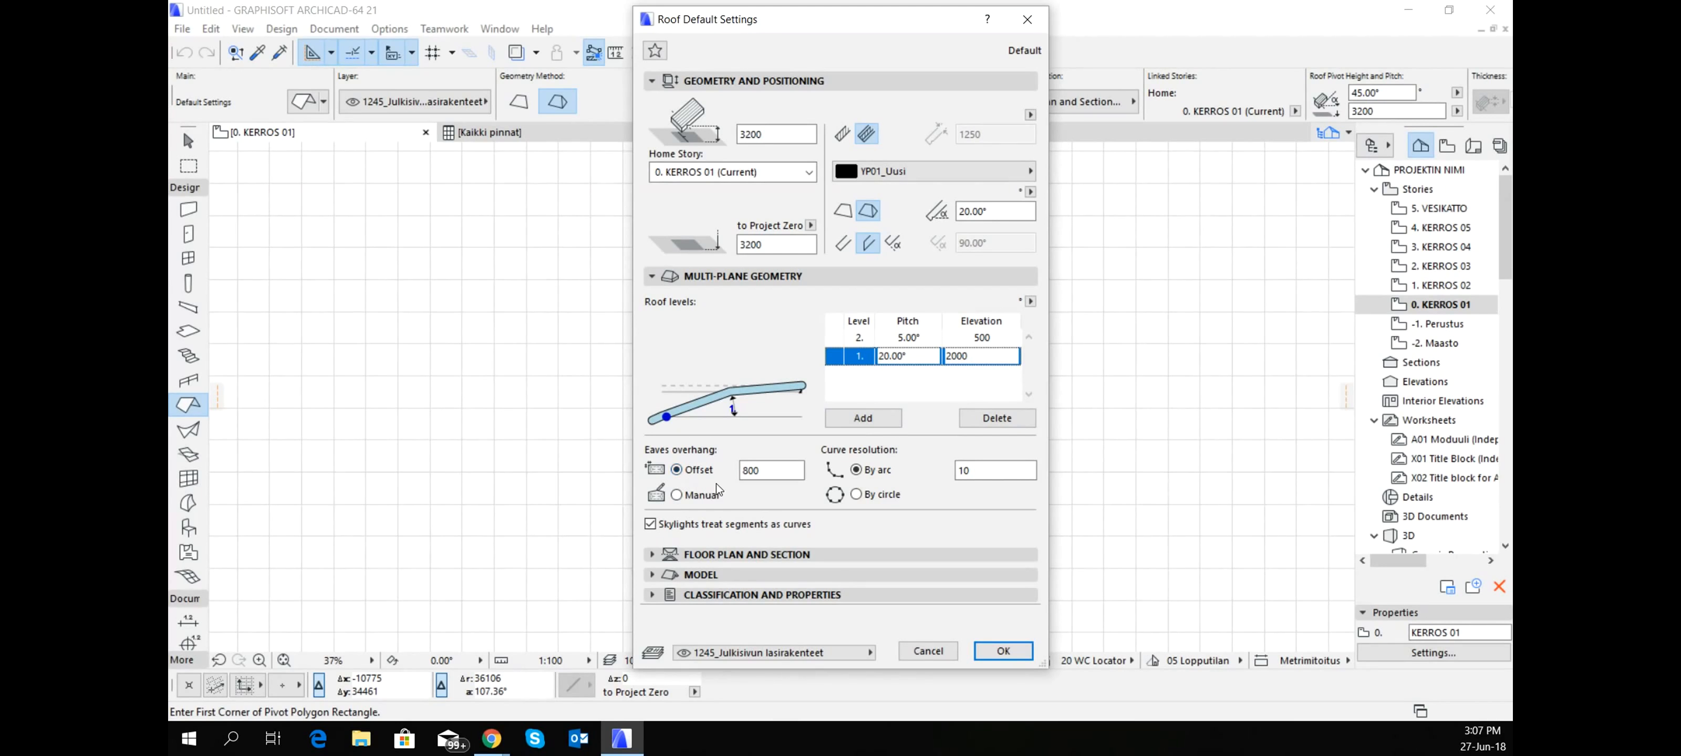
# - Set the eaves overhang offset to 600 and show the roof on Home & One Story Up
pyautogui.moveTo(776, 471); pyautogui.dragTo(727, 461)
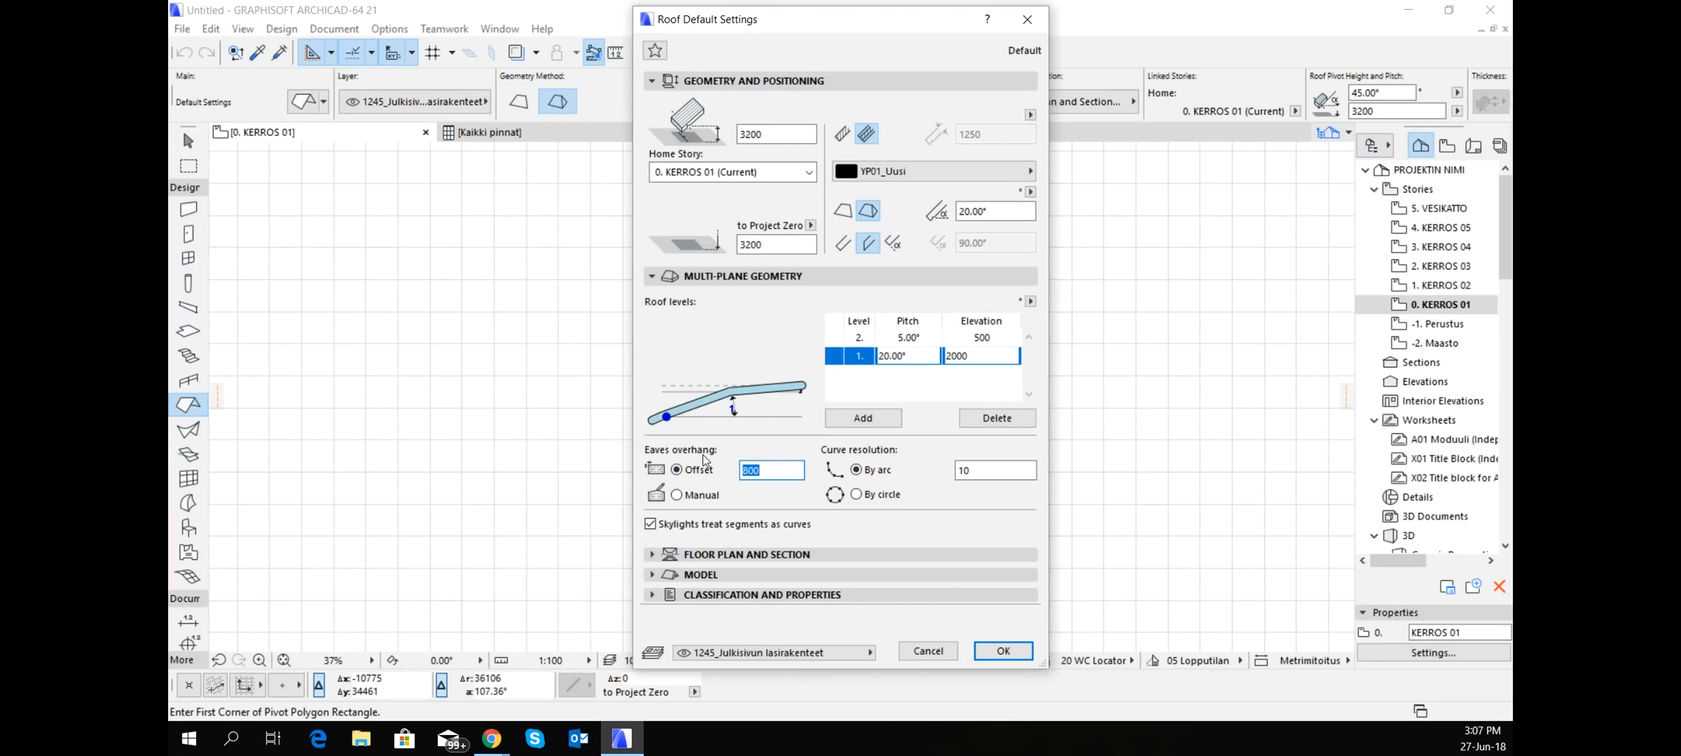
pyautogui.write('600')
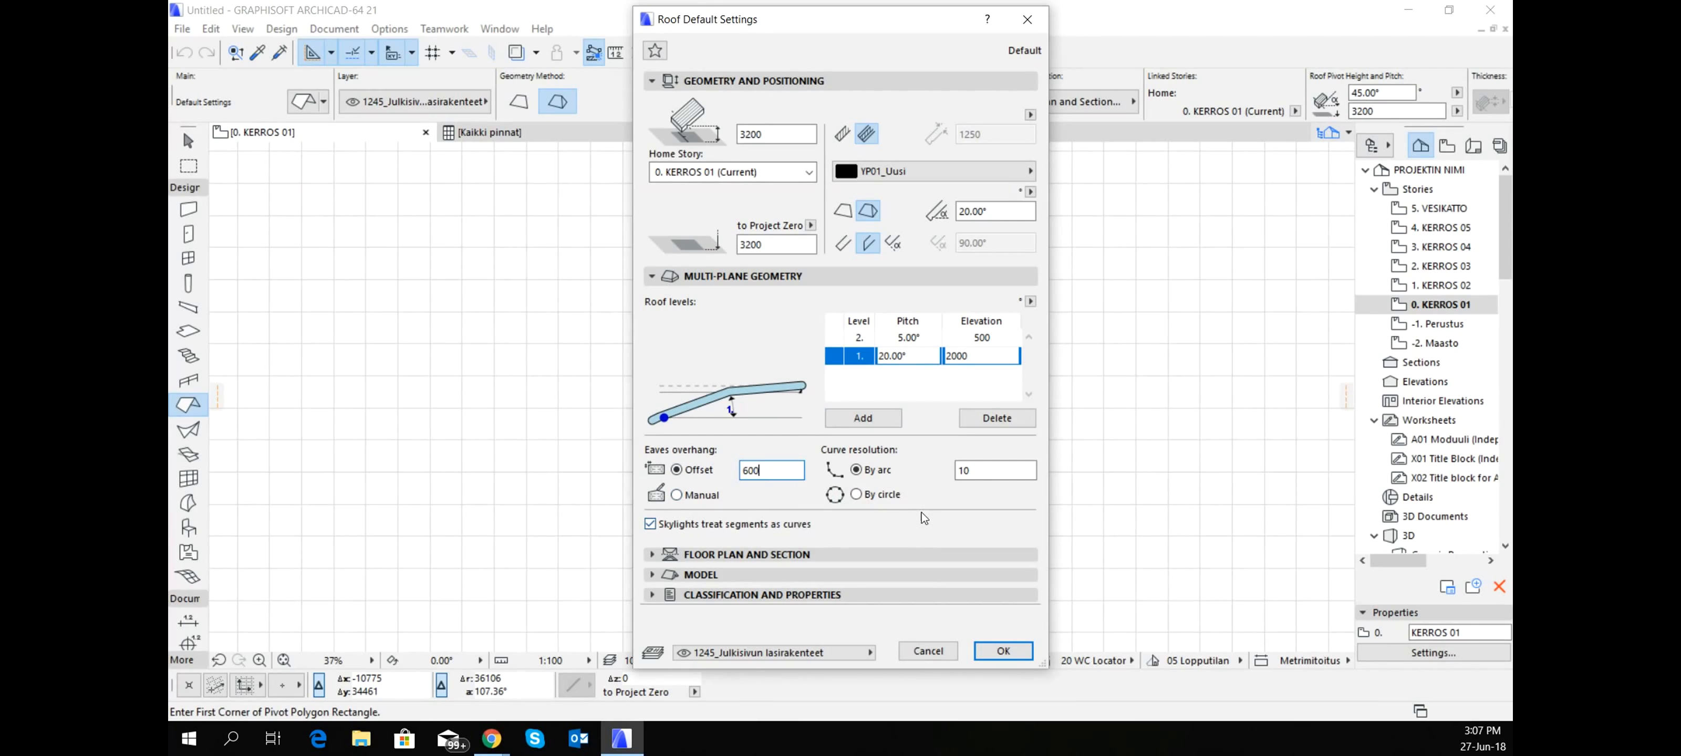
pyautogui.click(772, 556)
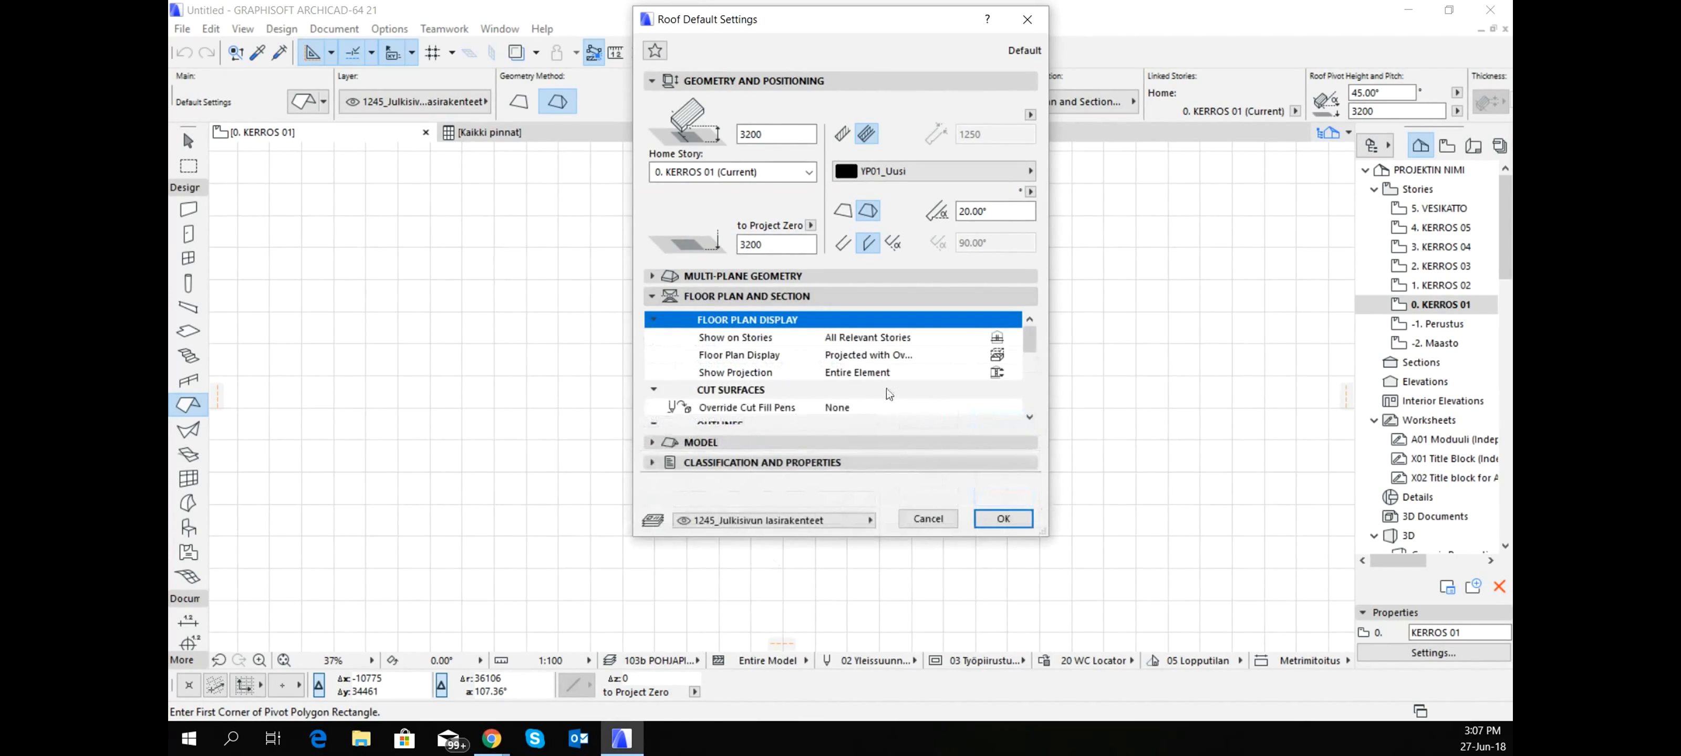
pyautogui.click(1005, 338)
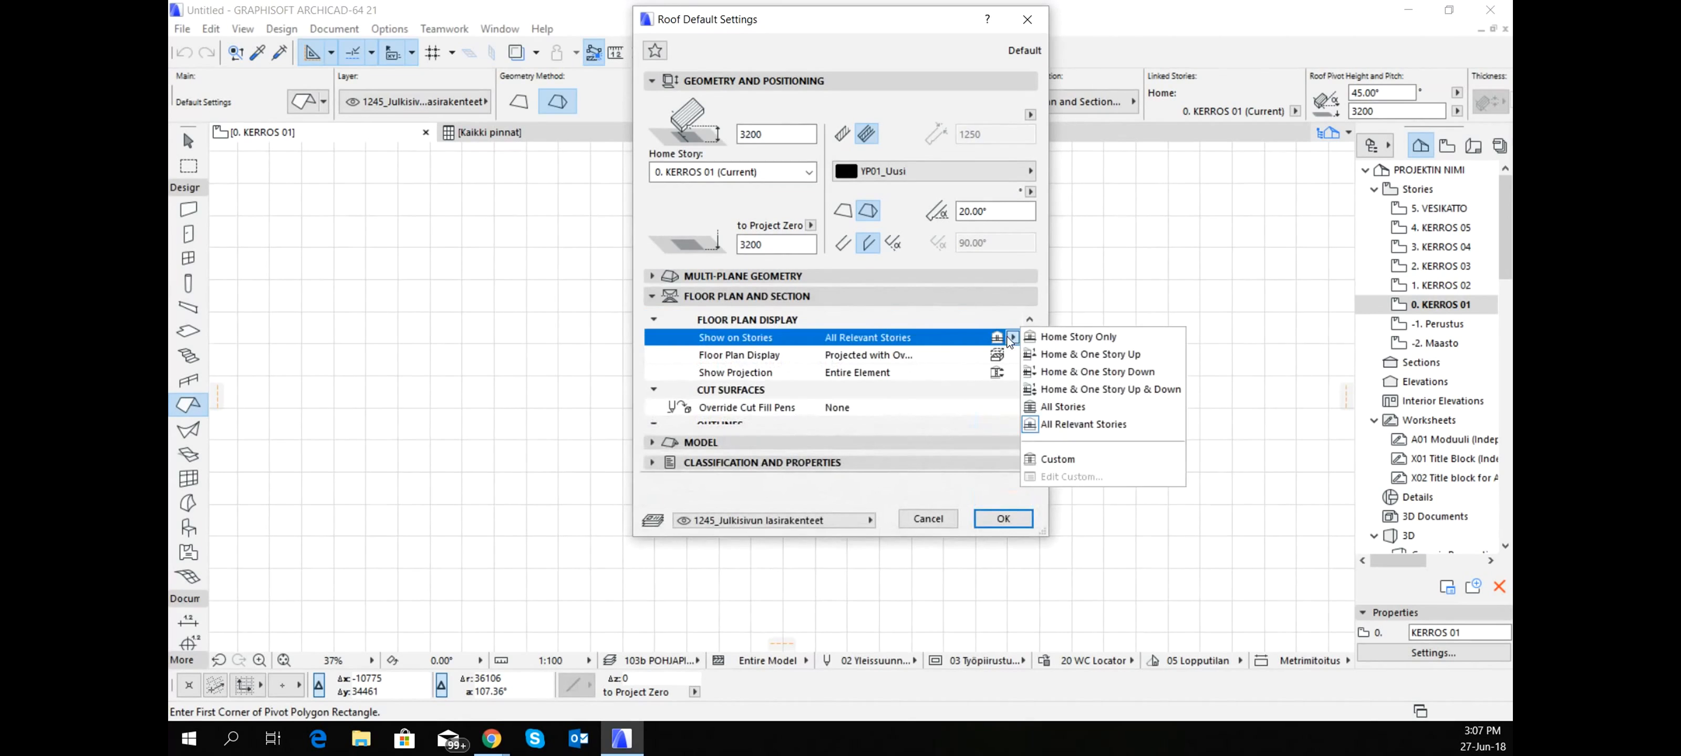
pyautogui.click(1076, 356)
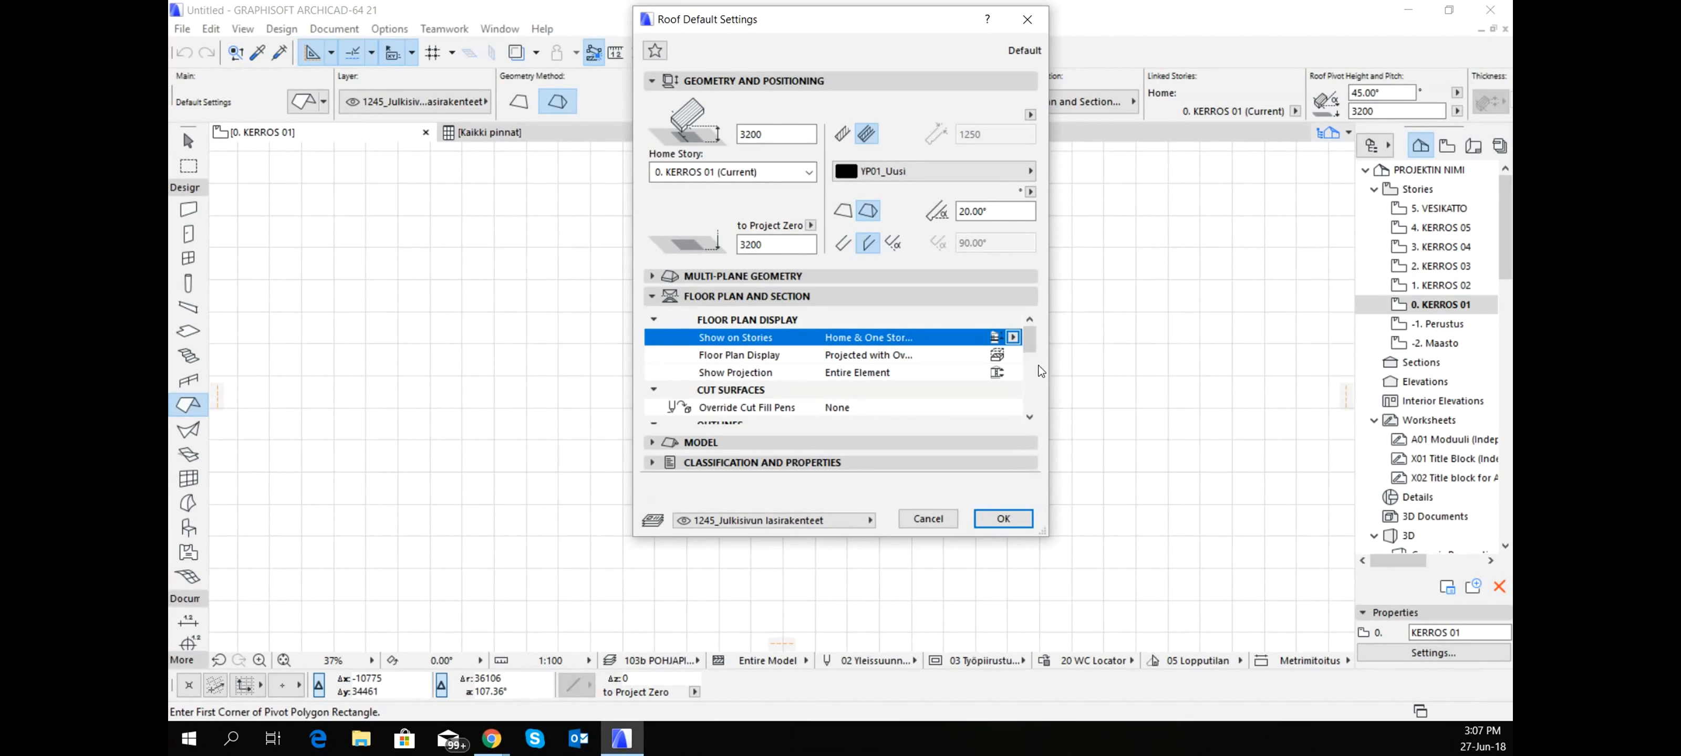
# - Assign the default roof to the layer 1261_Vesikattorakenne, kulkurakenteet, huoltotasot ja luukut and accept the roof settings
pyautogui.click(895, 443)
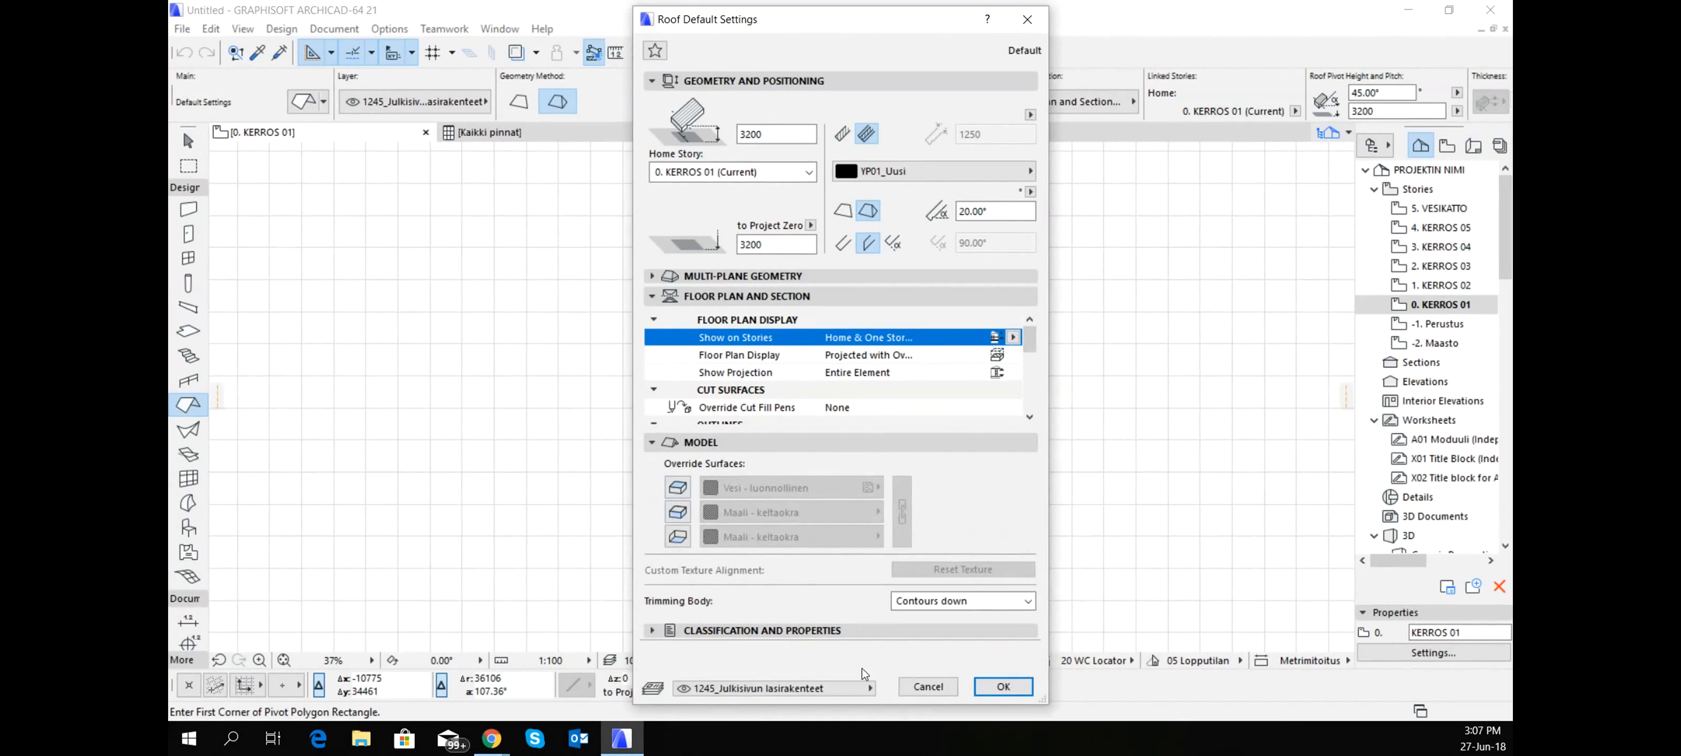
pyautogui.click(847, 689)
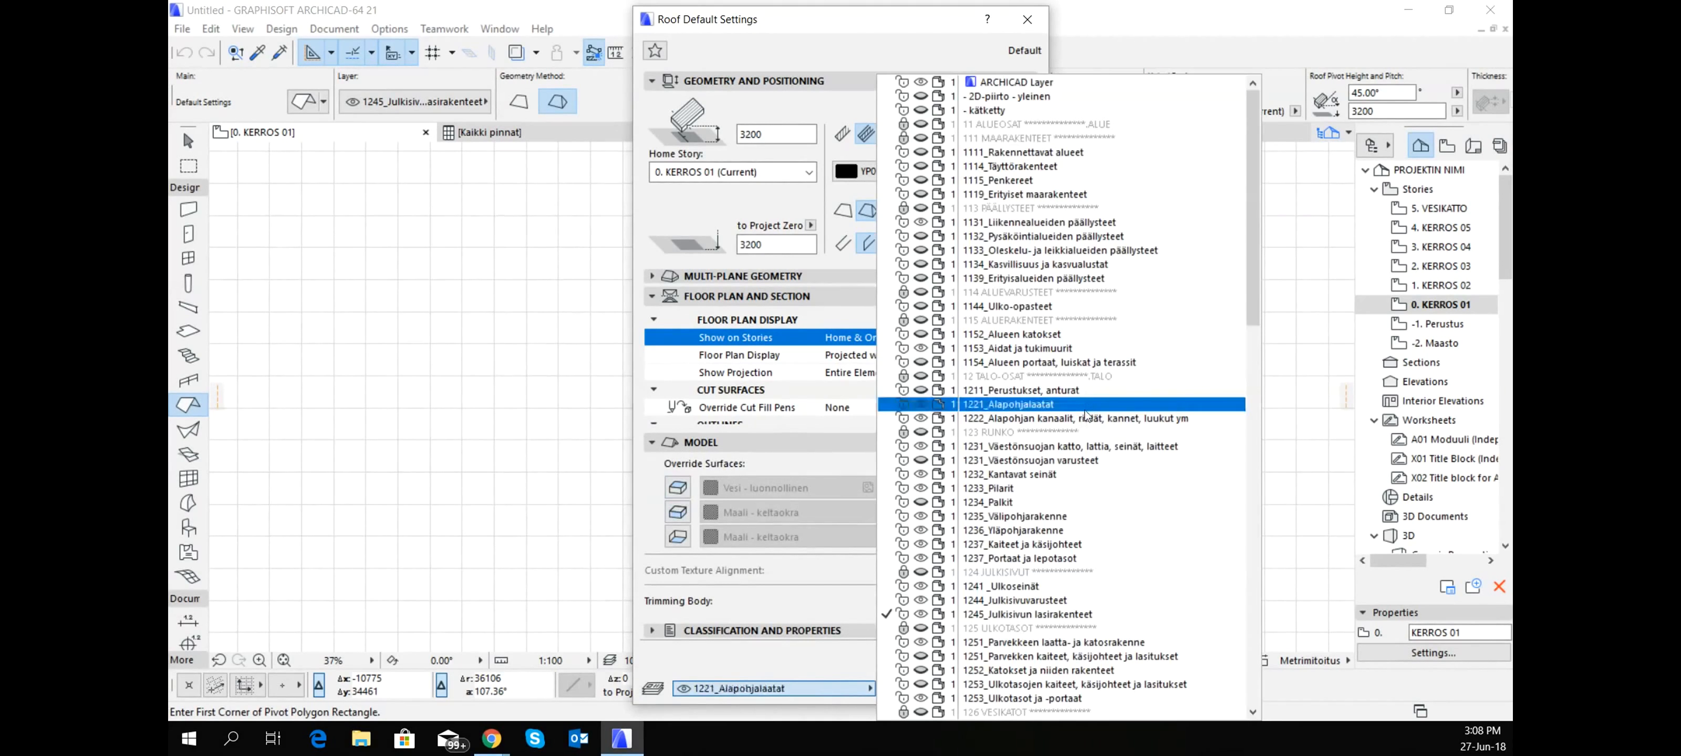
pyautogui.scroll(-12, 1083, 417)
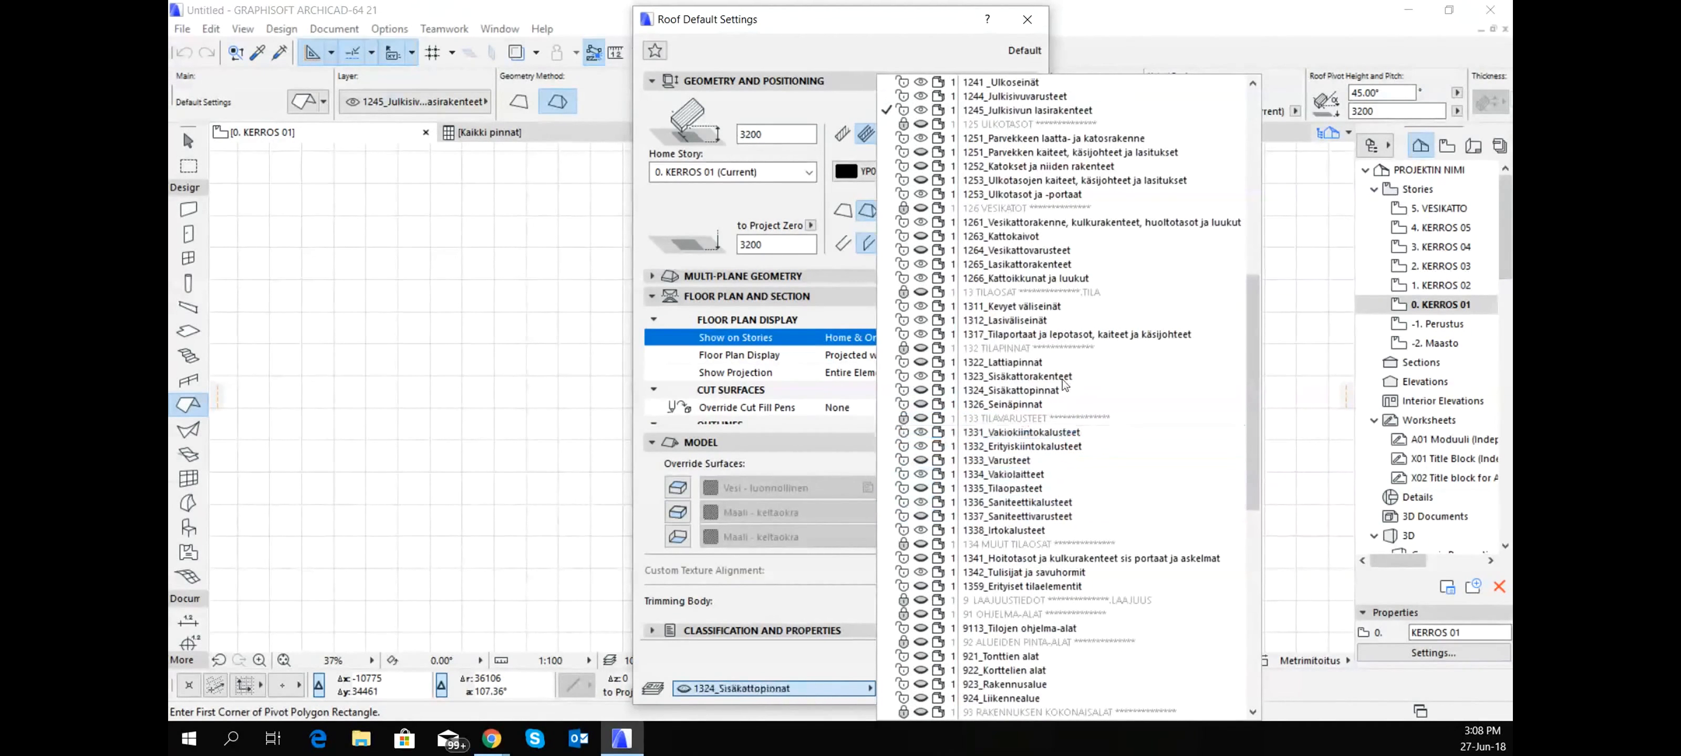
pyautogui.click(1044, 222)
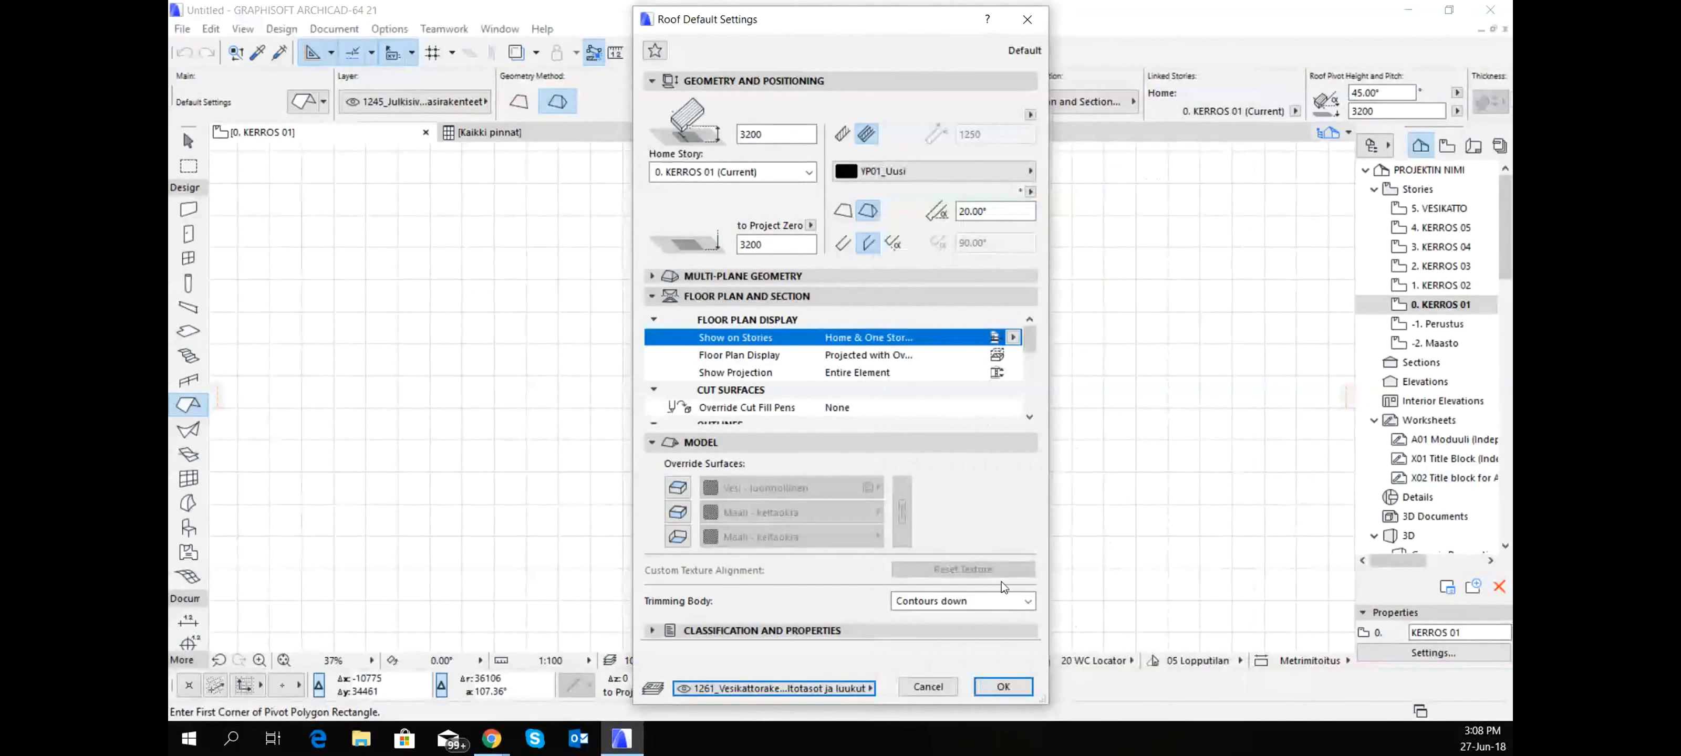
pyautogui.click(1005, 687)
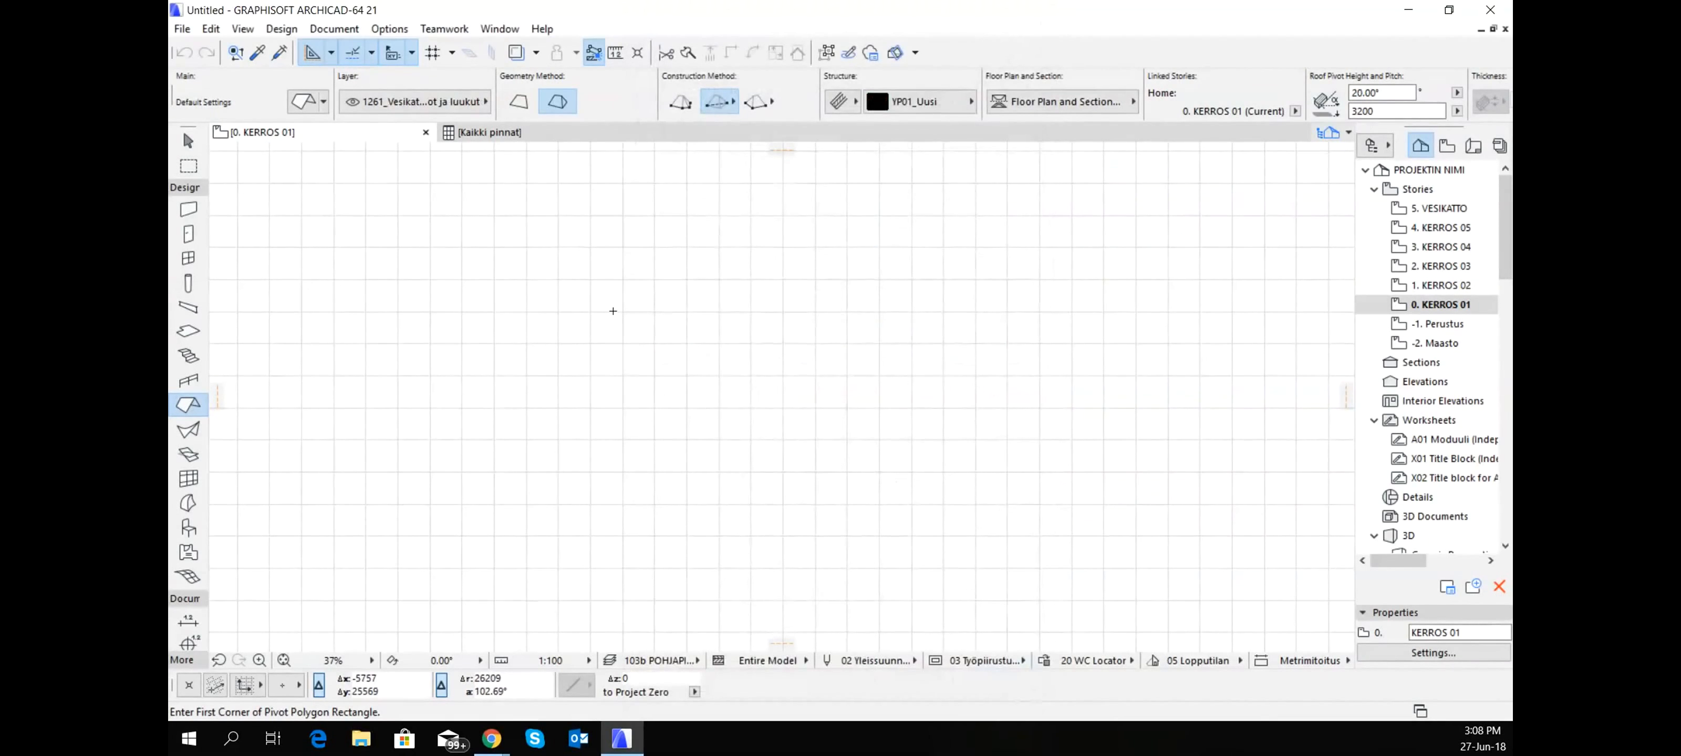
pyautogui.click(679, 105)
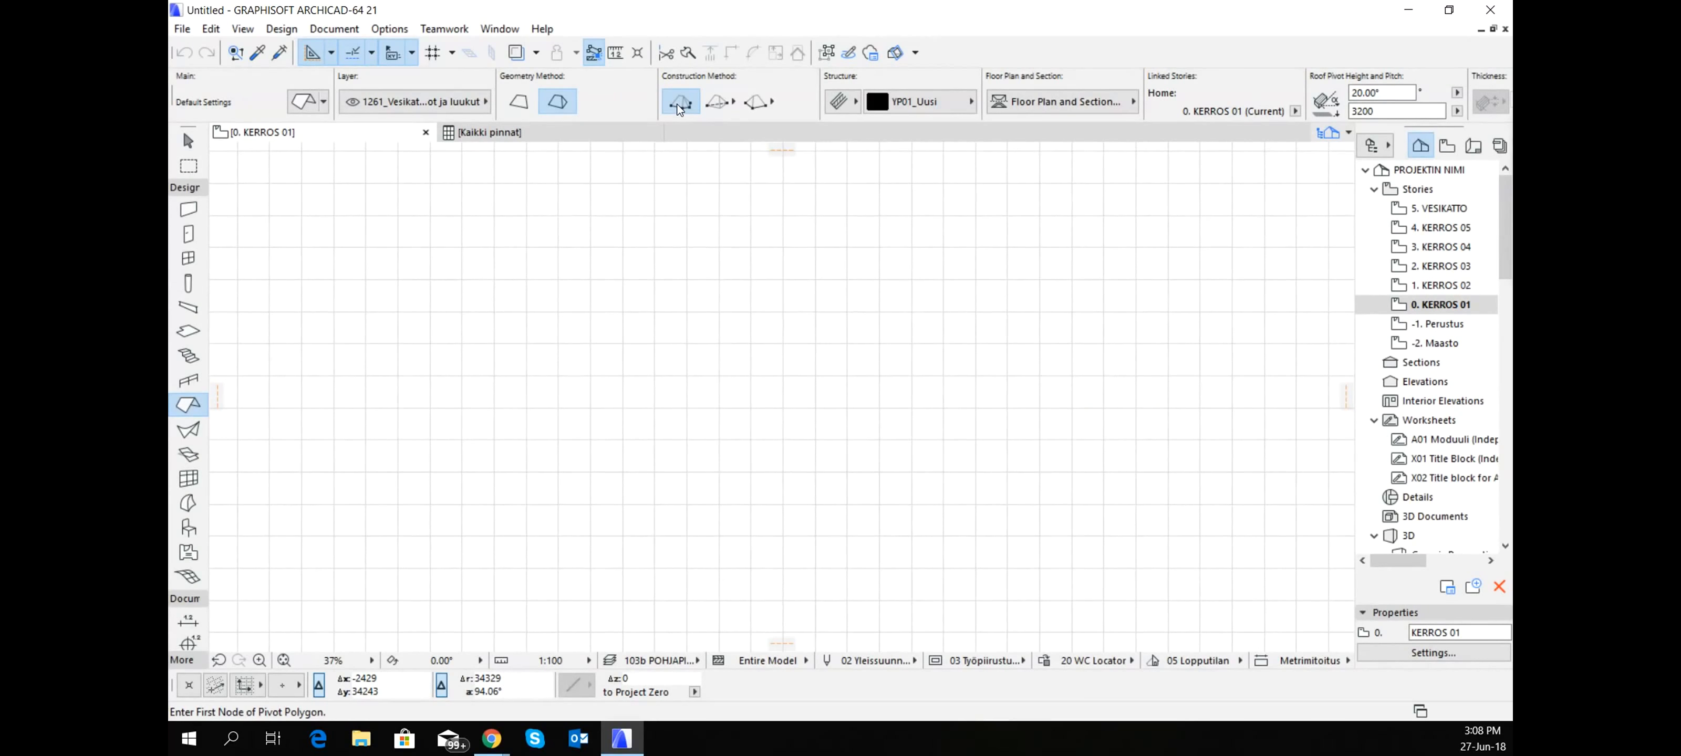
pyautogui.click(715, 103)
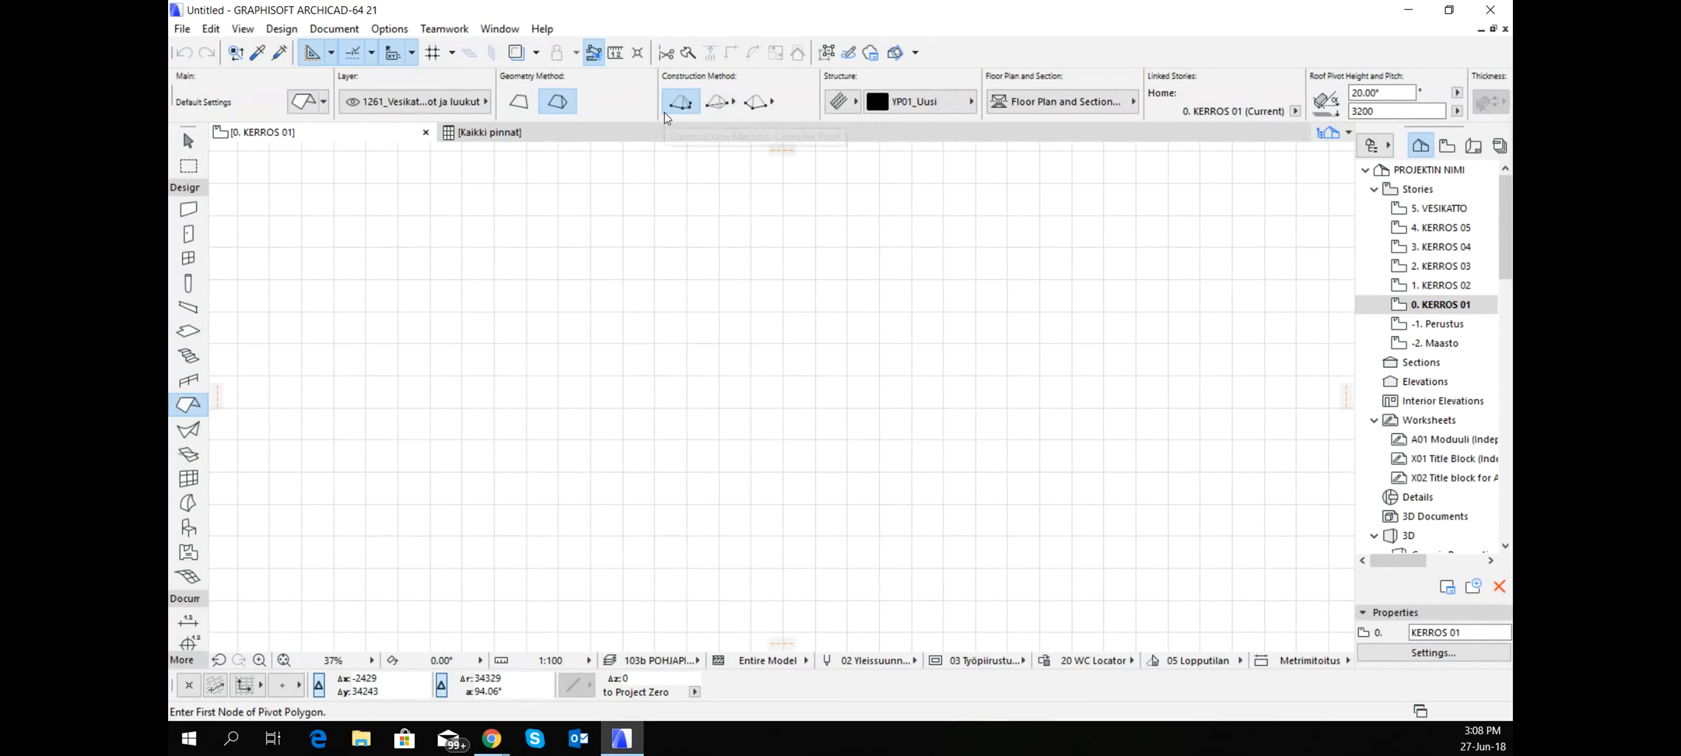
pyautogui.click(725, 102)
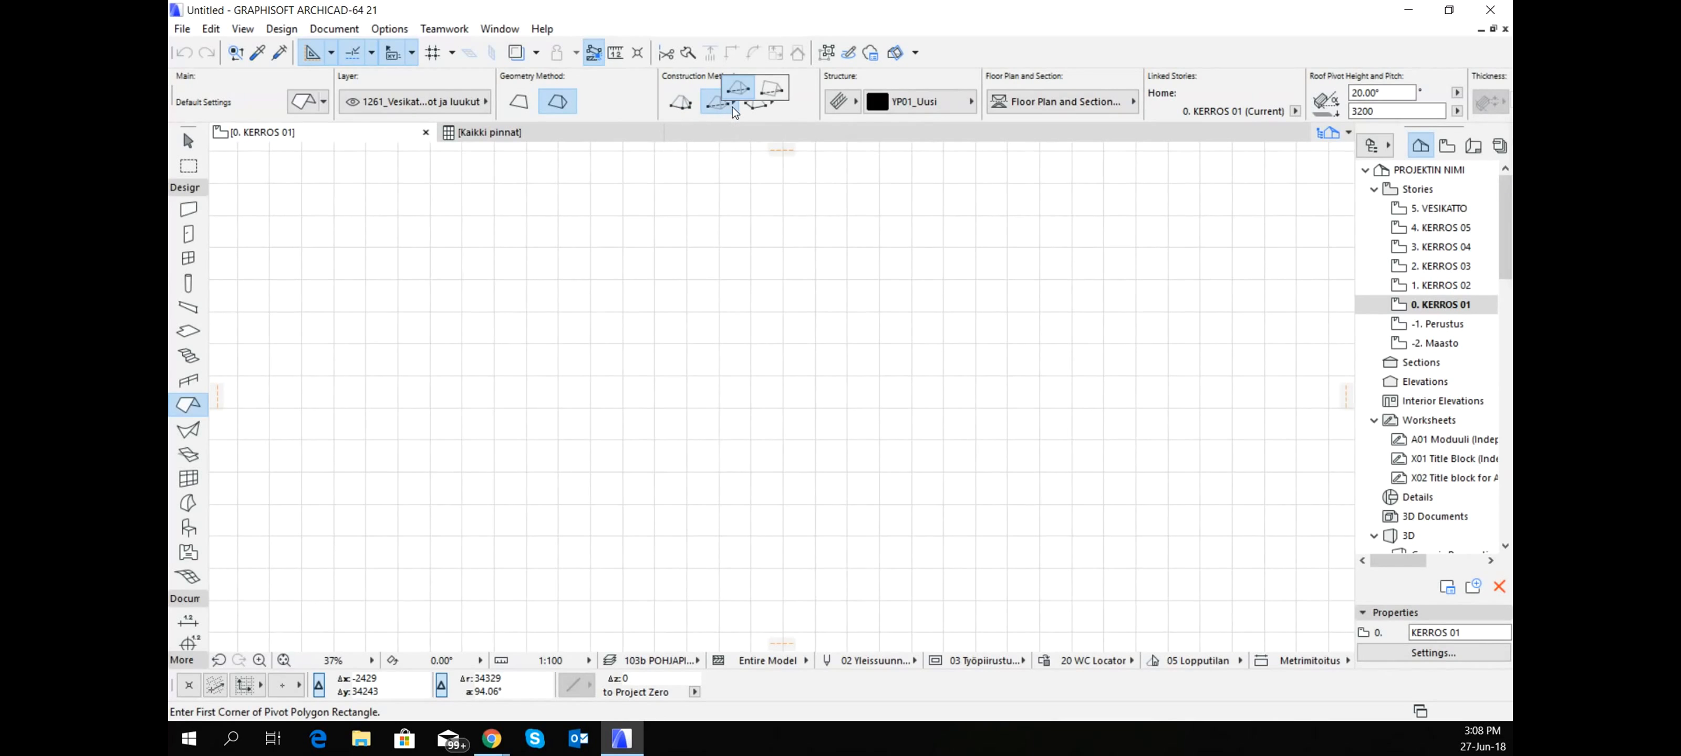
pyautogui.click(747, 107)
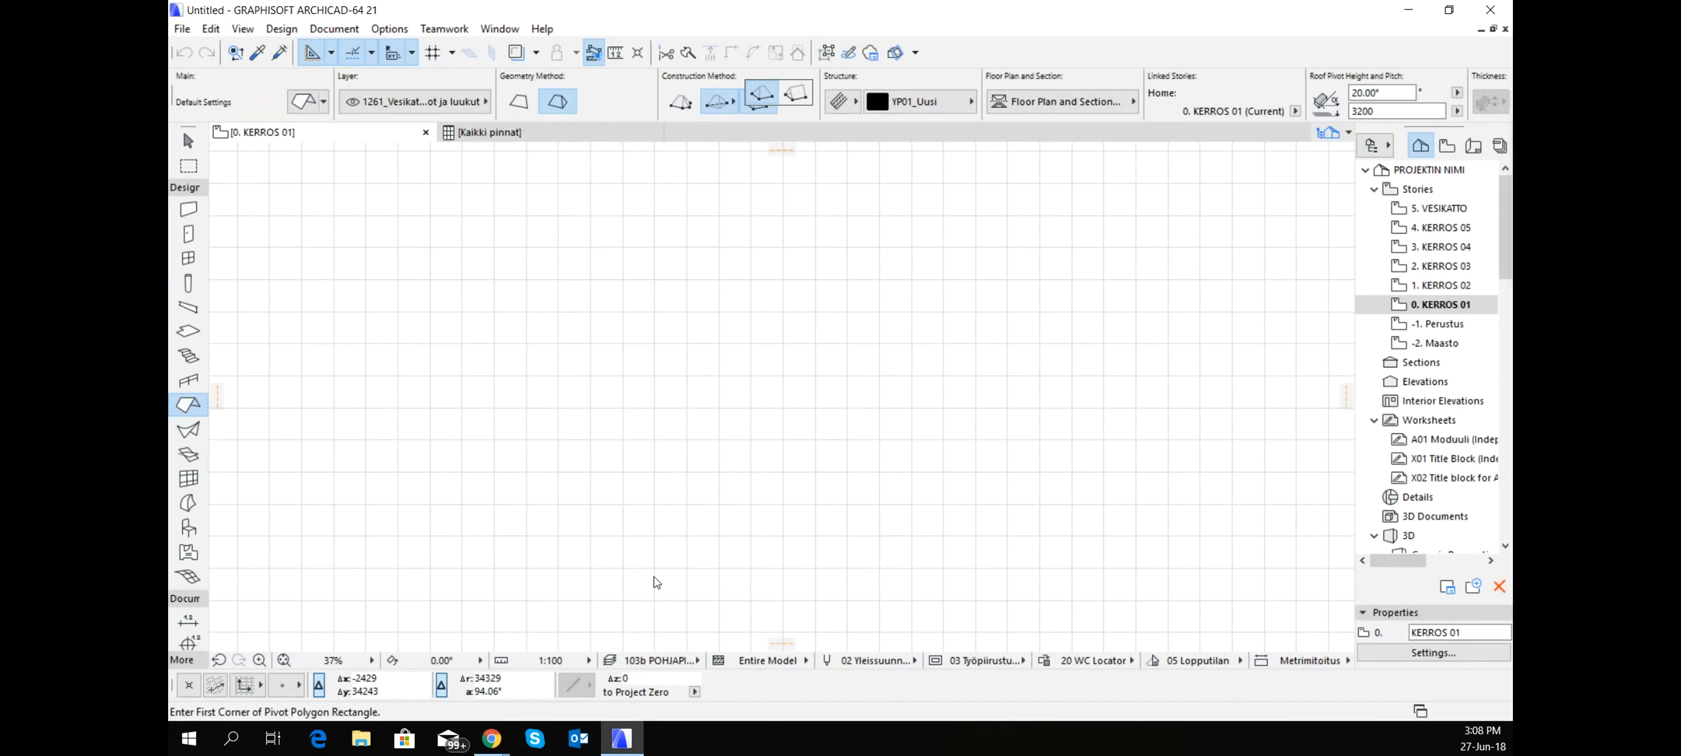
# - Draw an L-shaped multi-plane roof on the KERROS 01 floor plan from a six-corner pivot polygon
pyautogui.click(682, 105)
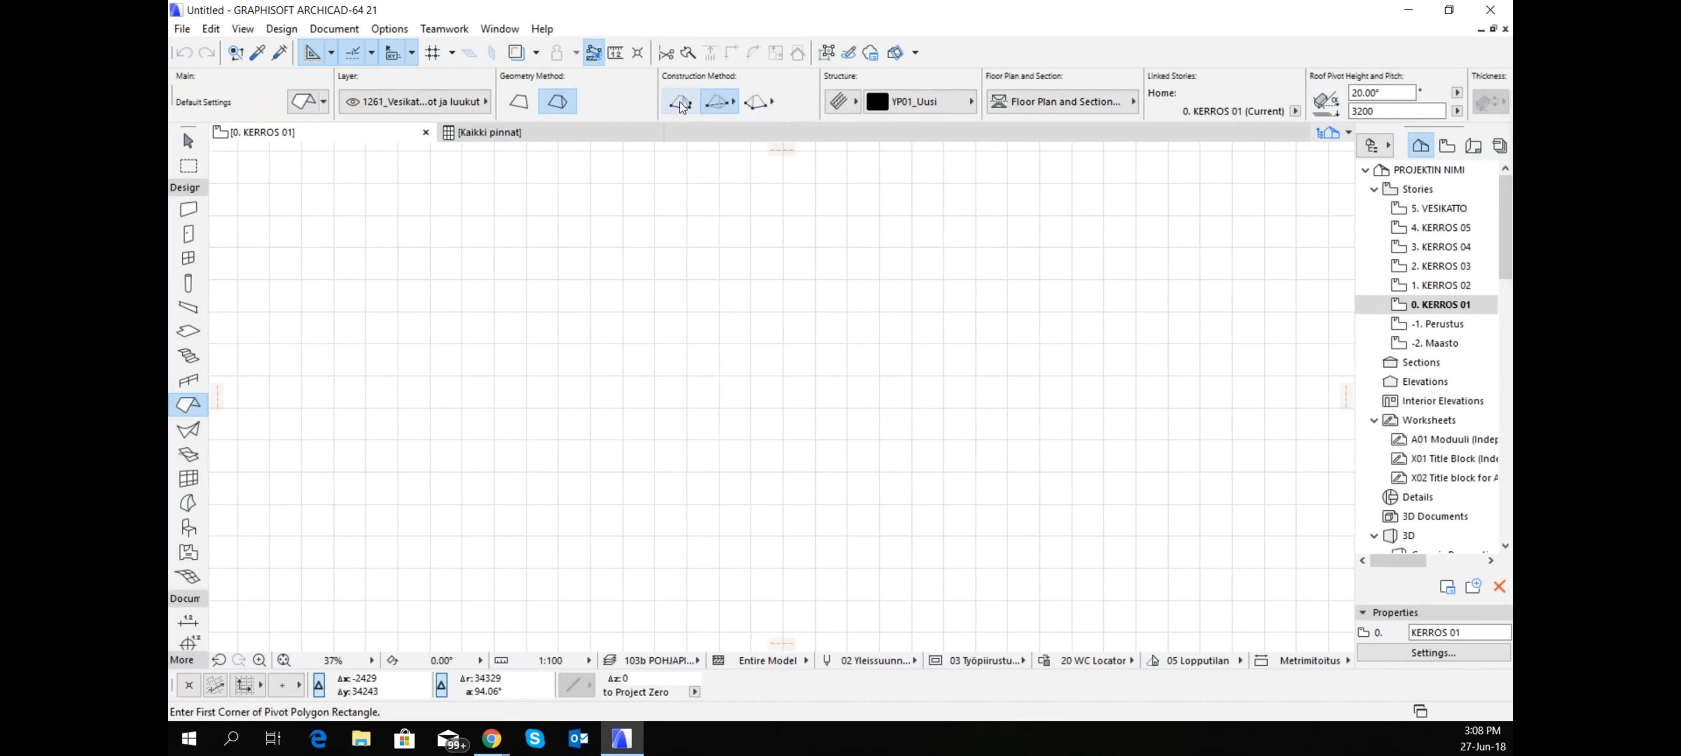
pyautogui.click(502, 468)
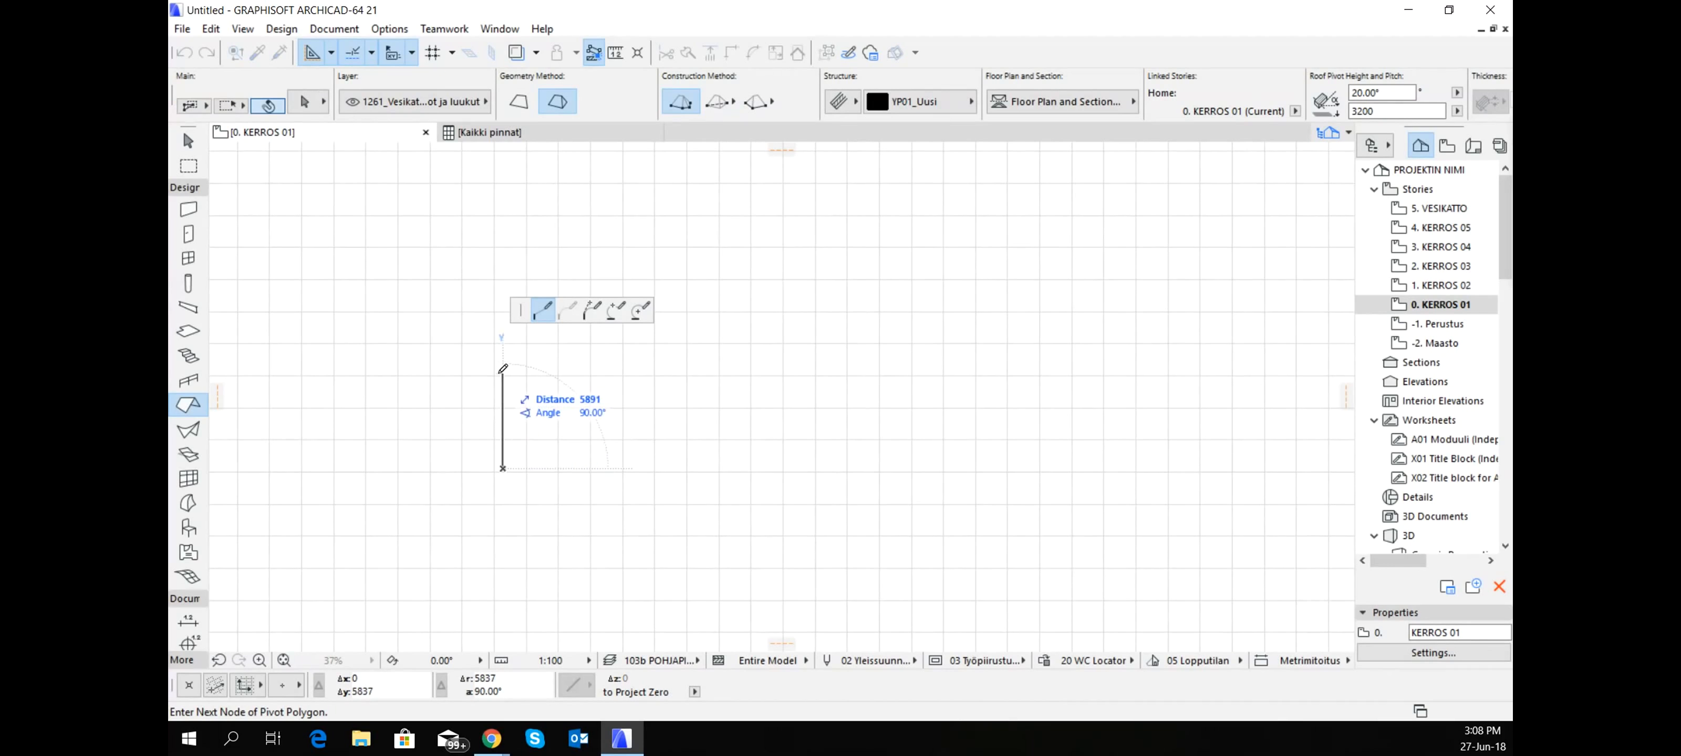
pyautogui.click(503, 346)
pyautogui.click(650, 346)
pyautogui.click(650, 243)
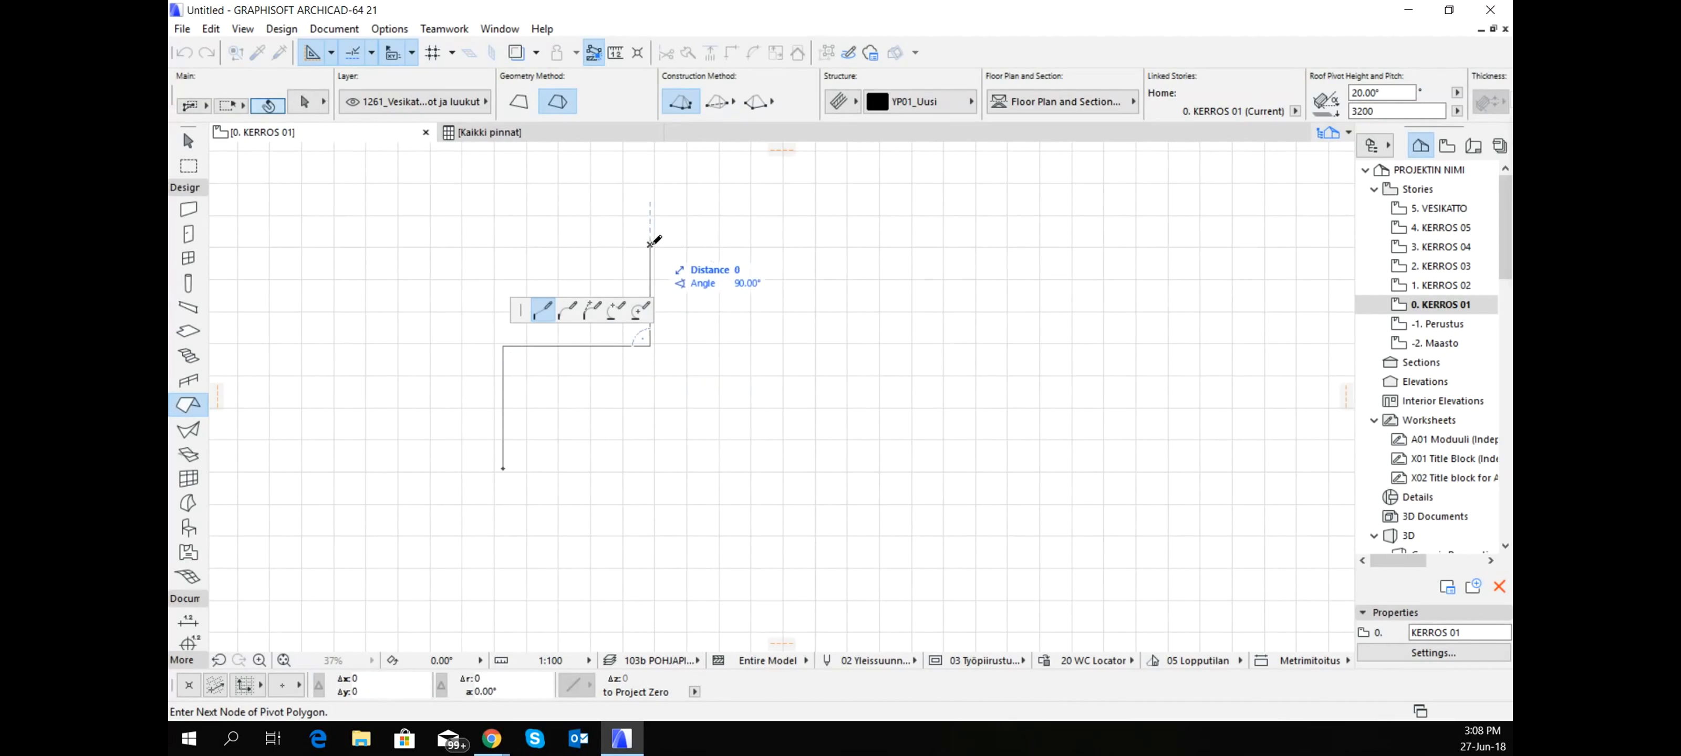
pyautogui.click(825, 245)
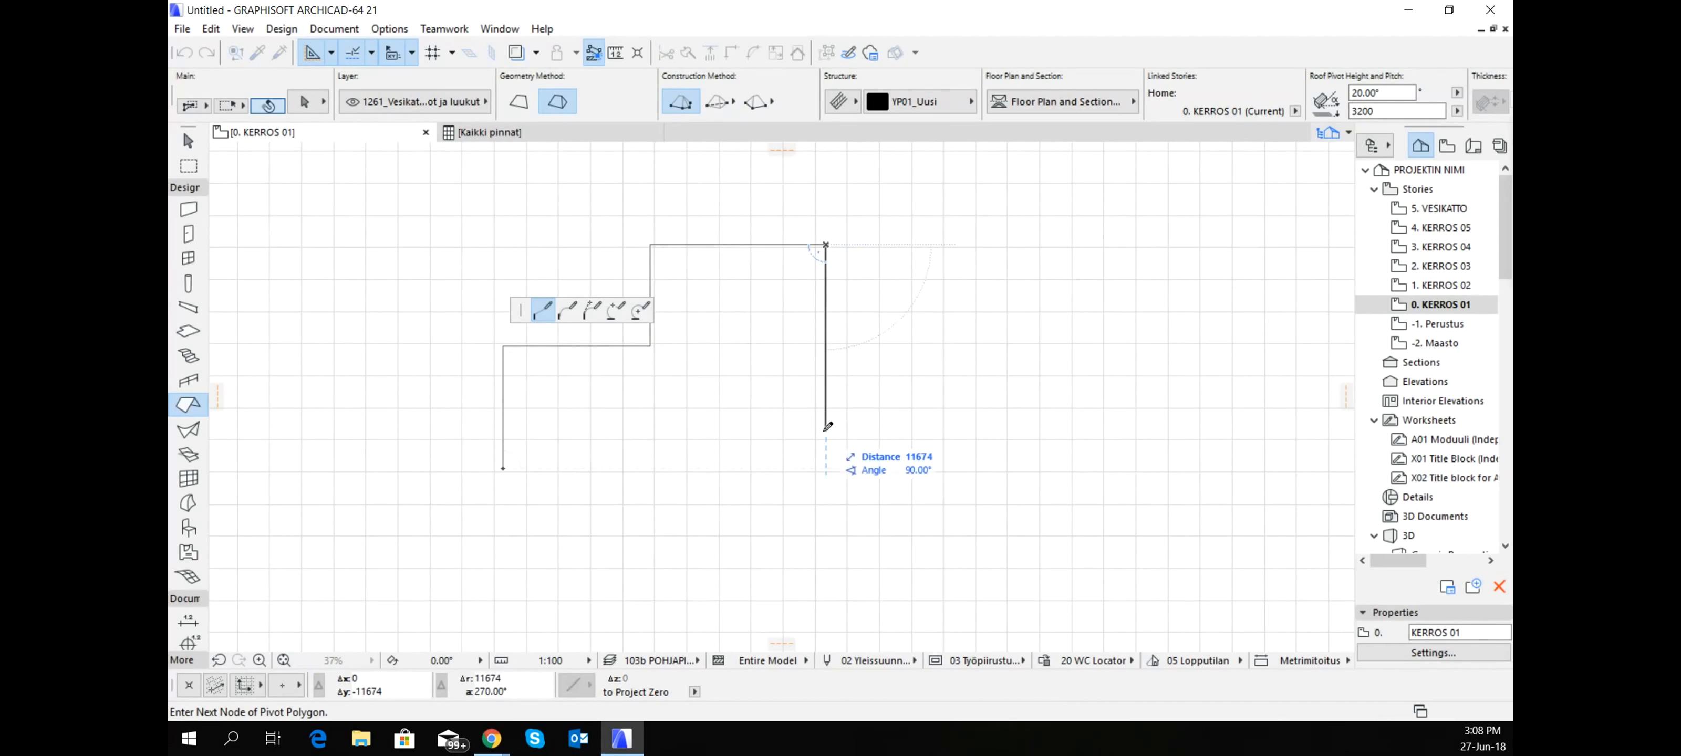
pyautogui.click(505, 465)
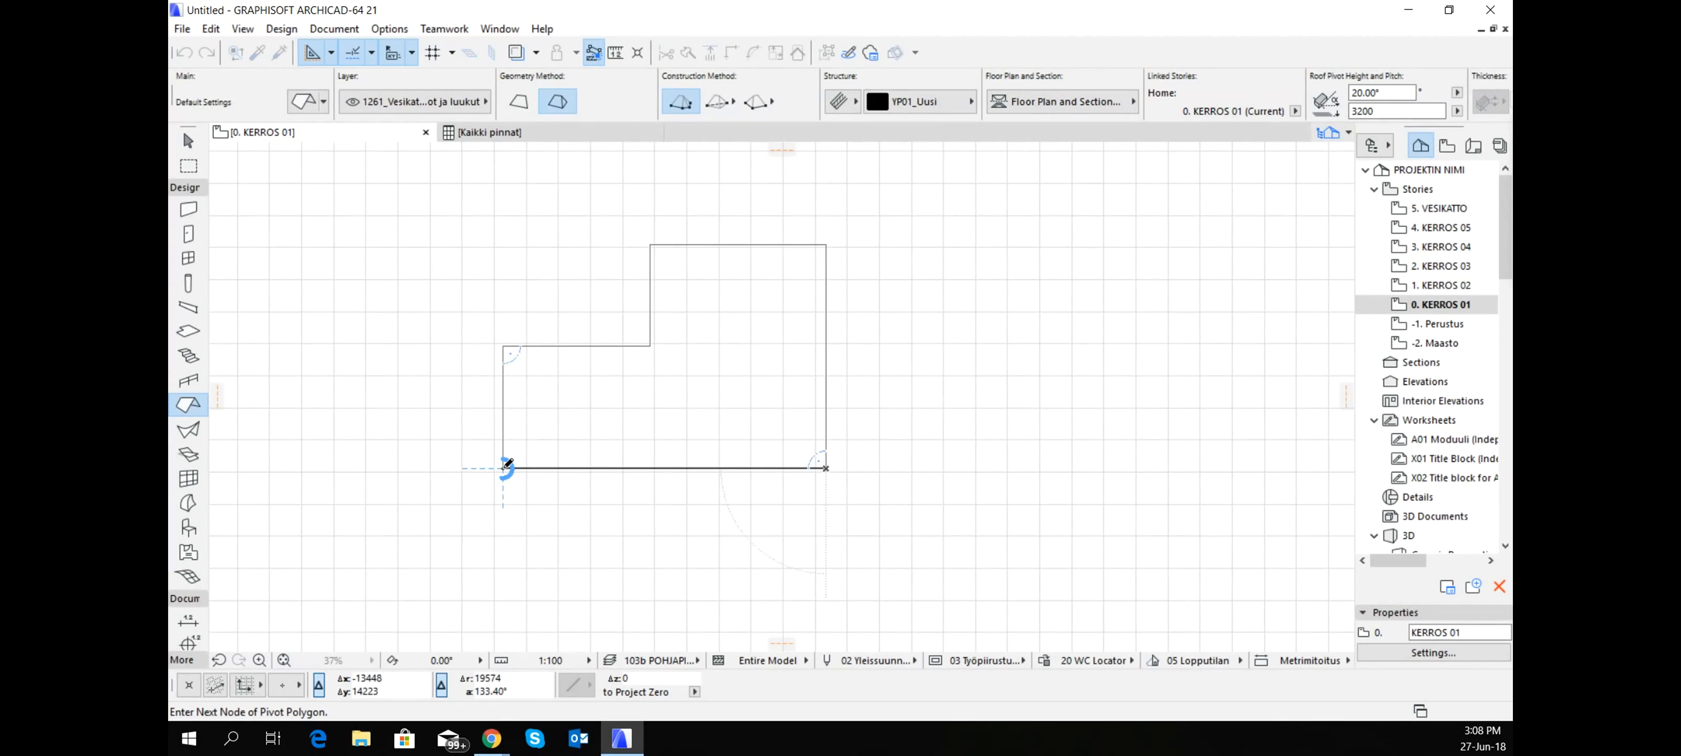
pyautogui.click(504, 467)
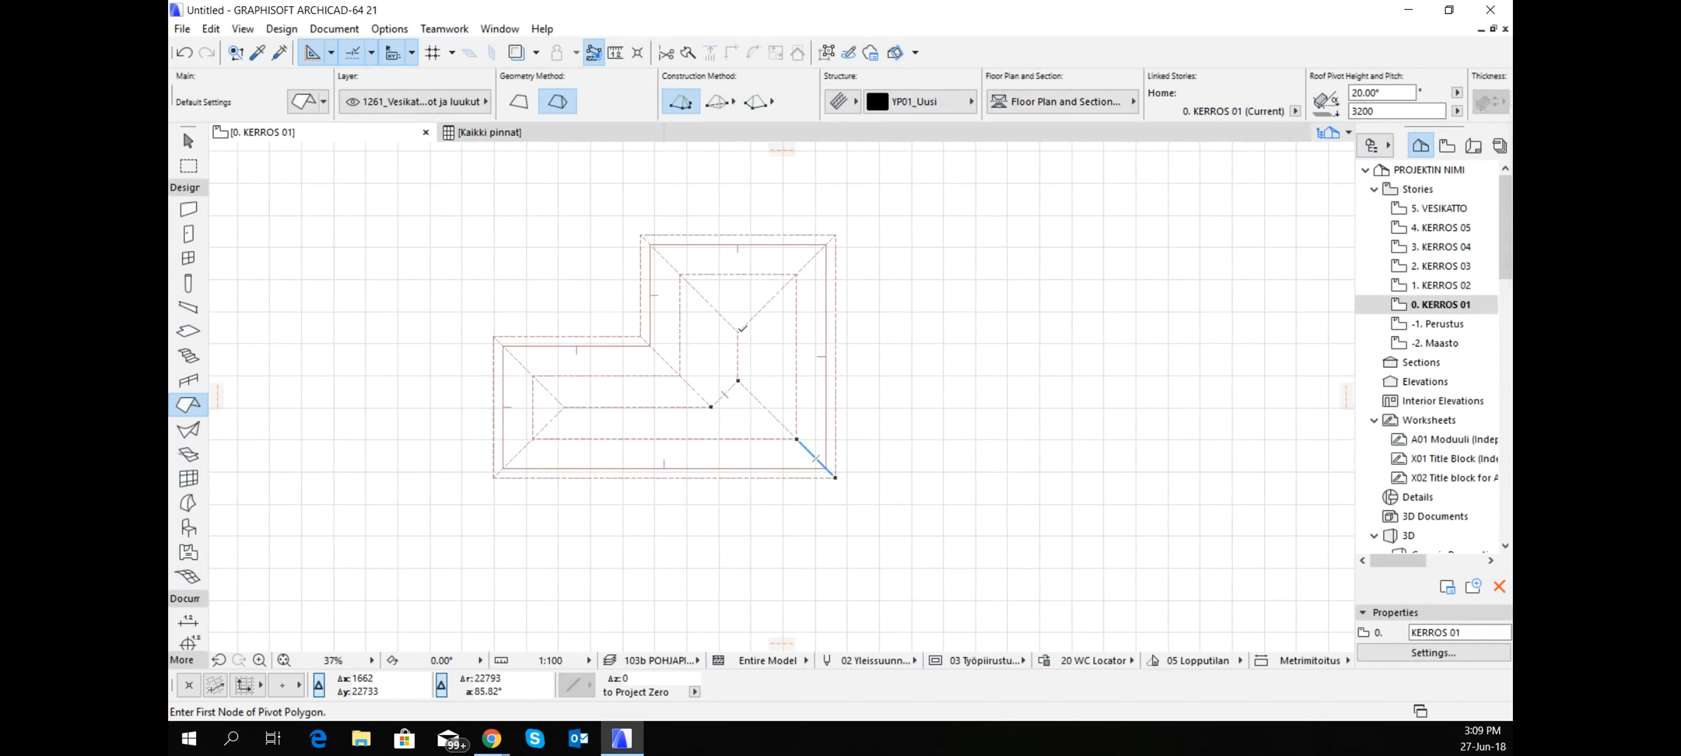
# - Select the L-shaped roof and inspect its two-level slopes in 3D from above
pyautogui.keyDown('shift'); pyautogui.click(655, 283); pyautogui.keyUp('shift')
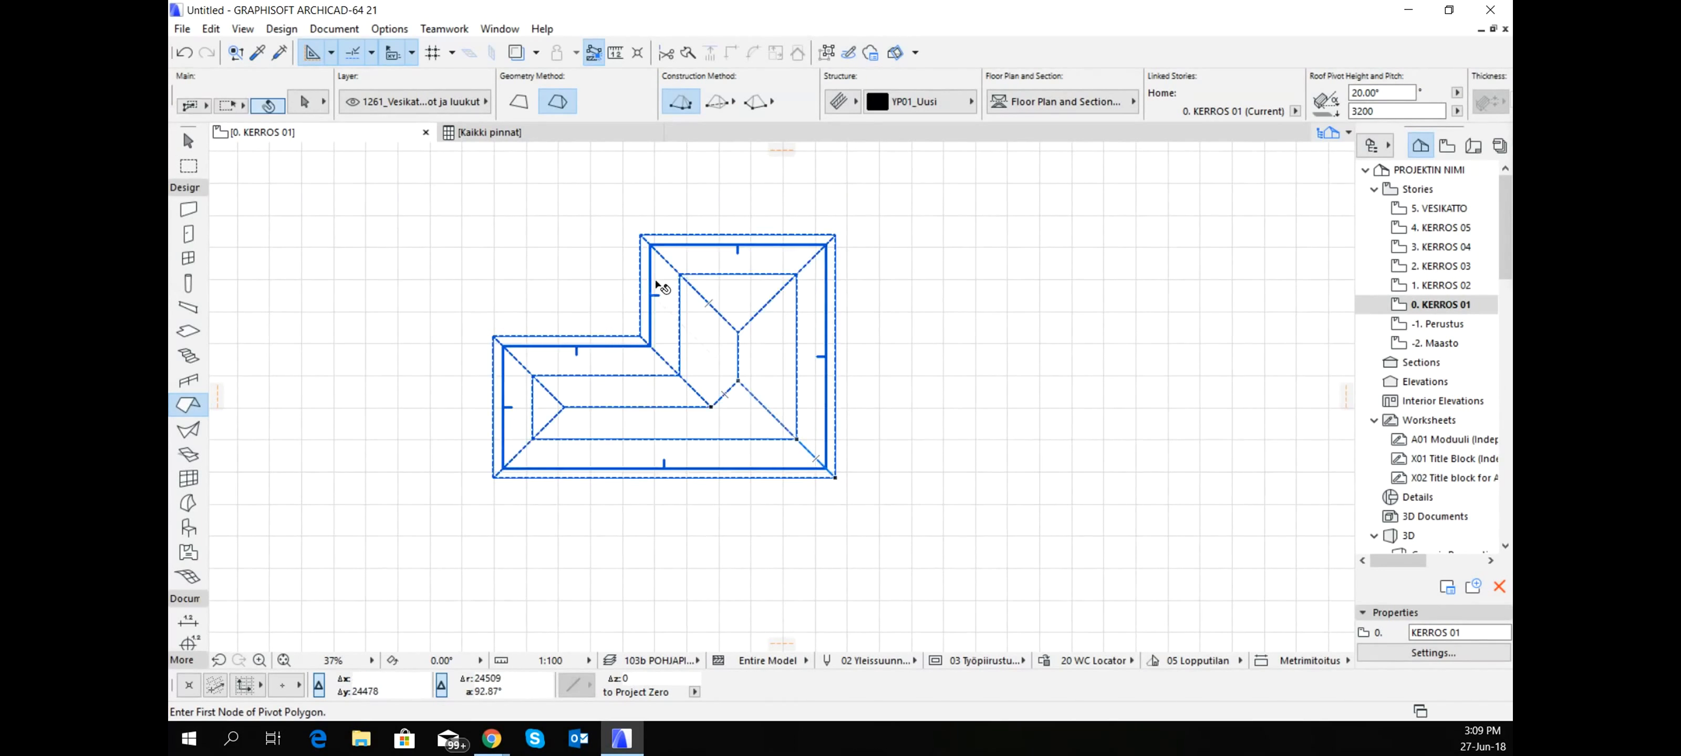
pyautogui.keyDown('shift'); pyautogui.click(695, 277); pyautogui.keyUp('shift')
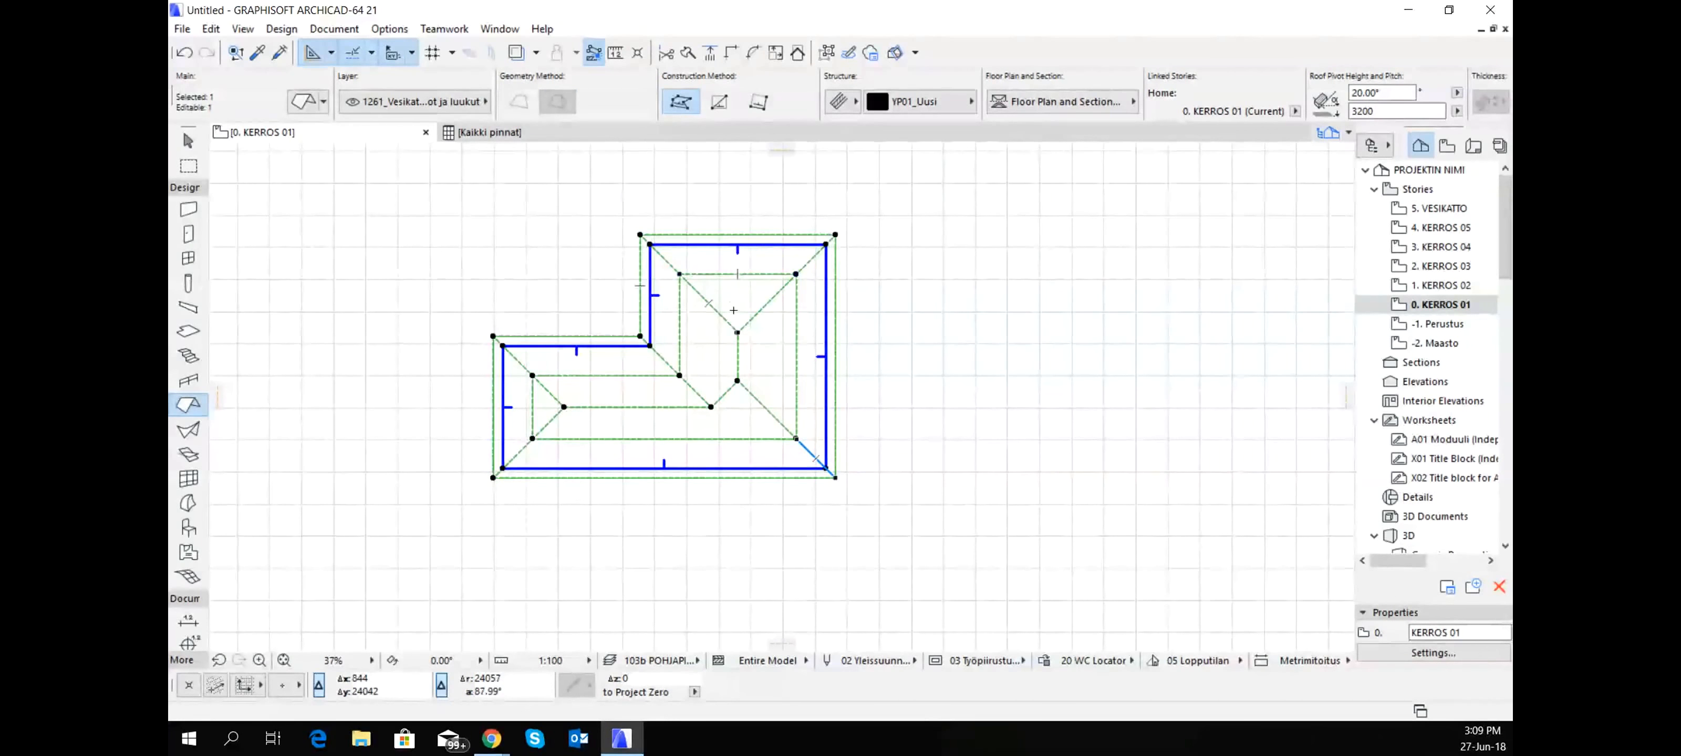
pyautogui.press('F5')
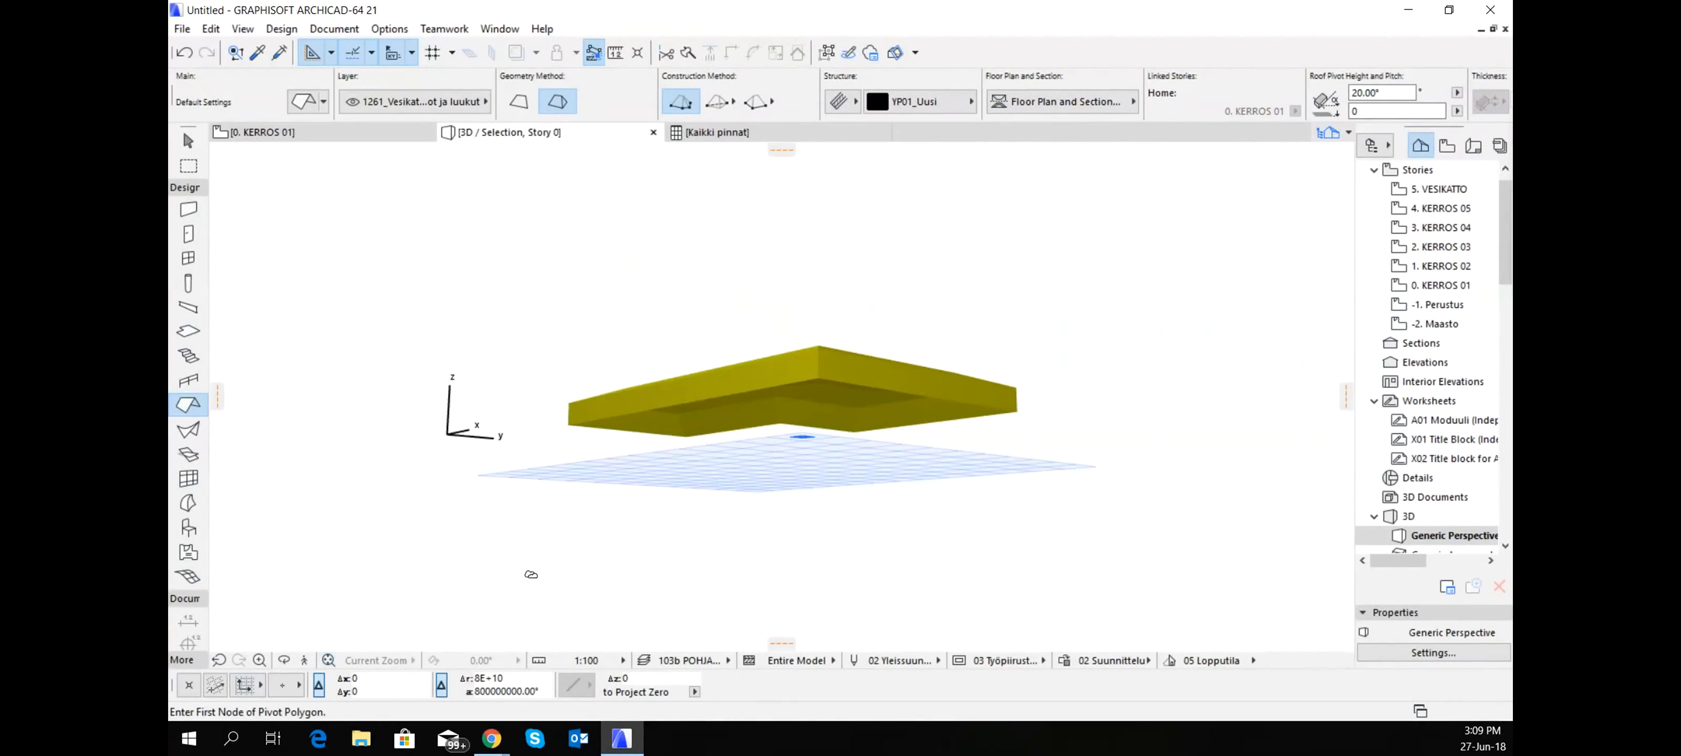
pyautogui.keyDown('shift'); pyautogui.moveTo(606, 497); pyautogui.dragTo(955, 459, button='middle'); pyautogui.keyUp('shift')
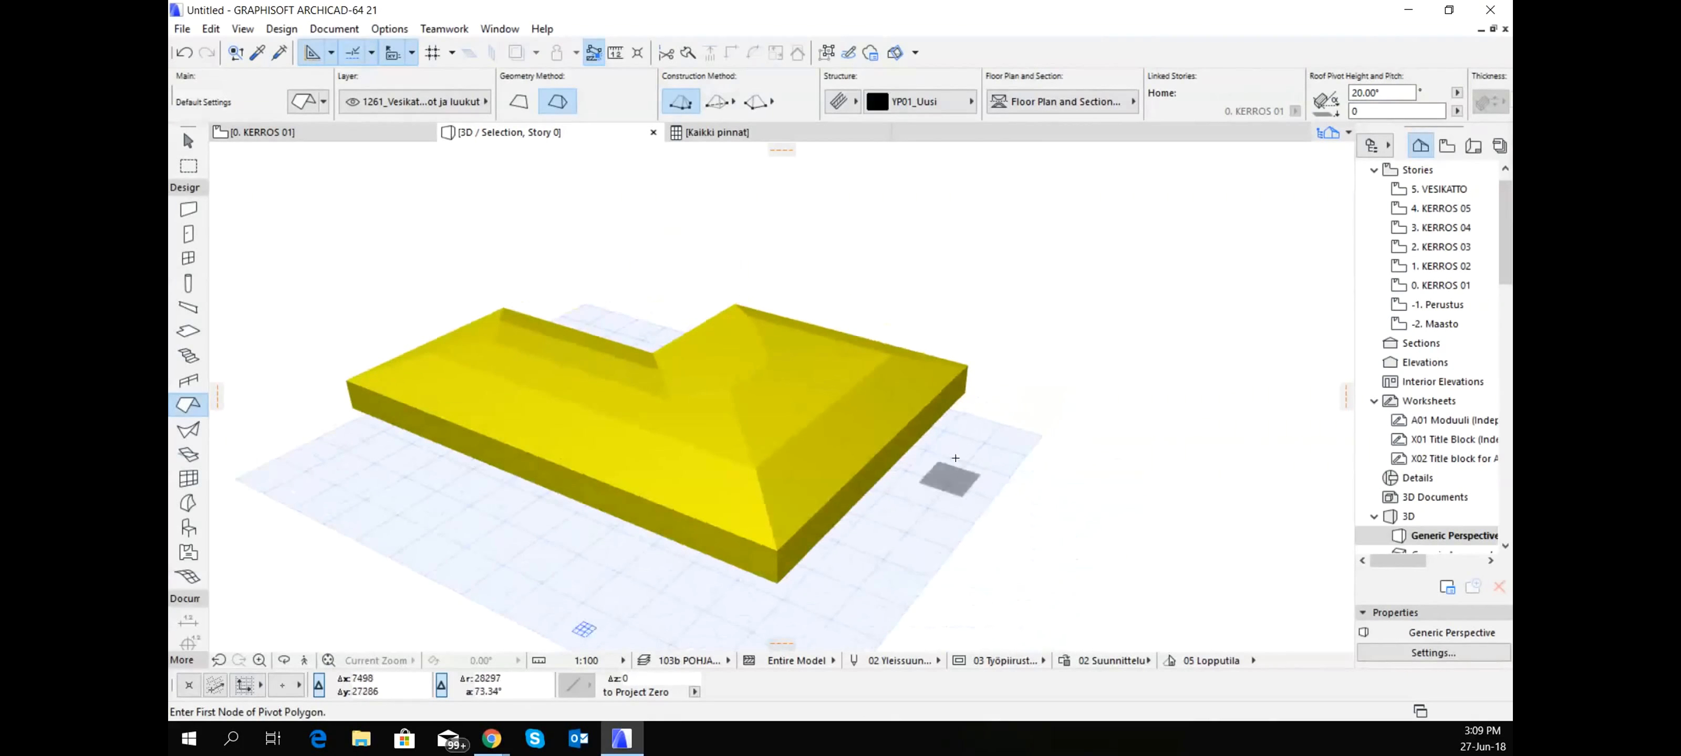
# - Delete level 2 from the L-shaped roof's multi-plane geometry and inspect the single-pitch roof from another side
pyautogui.keyDown('shift'); pyautogui.click(741, 427); pyautogui.keyUp('shift')
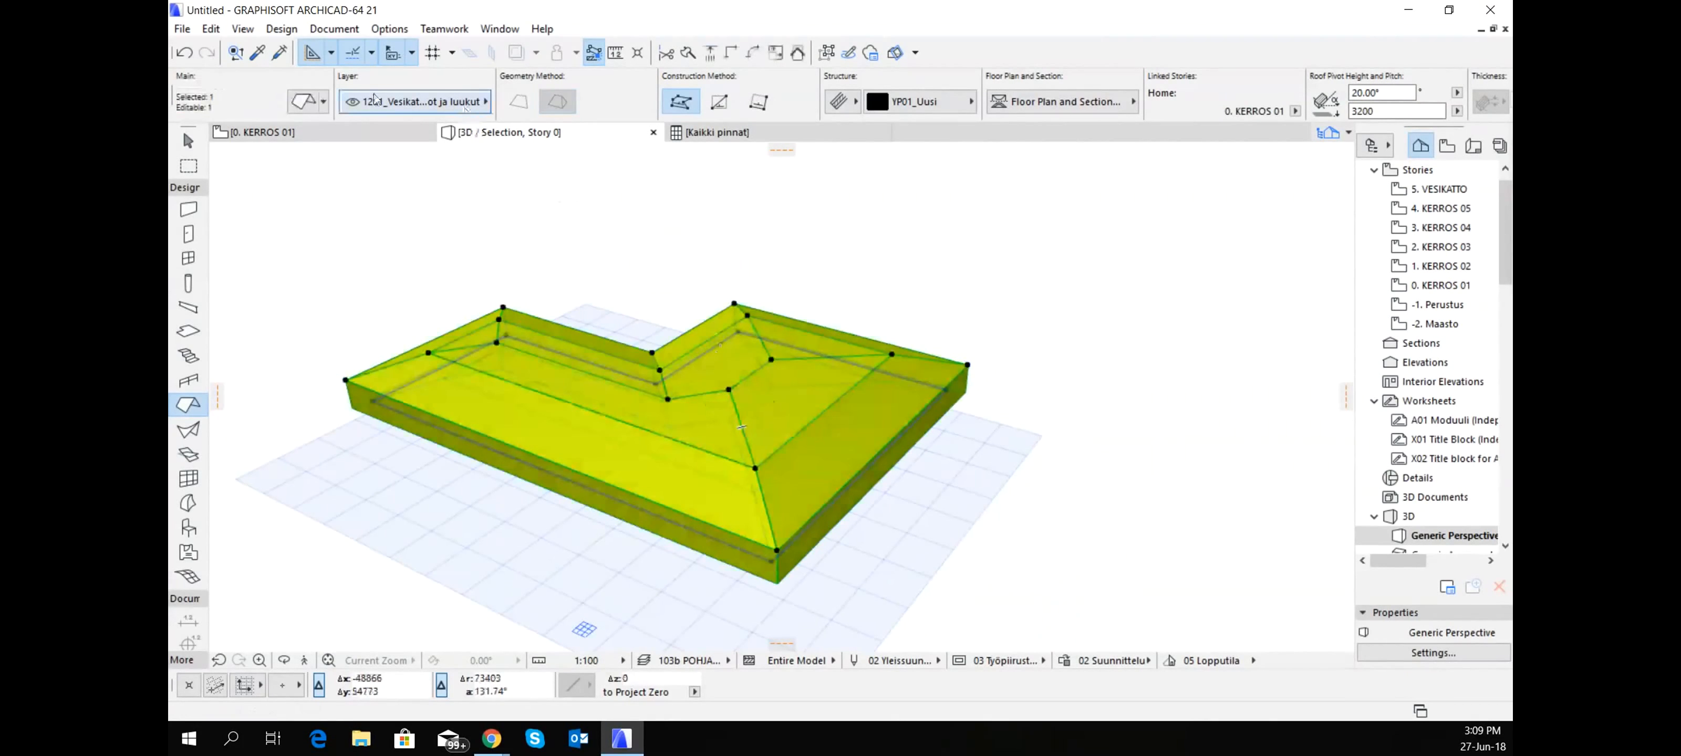
pyautogui.click(304, 101)
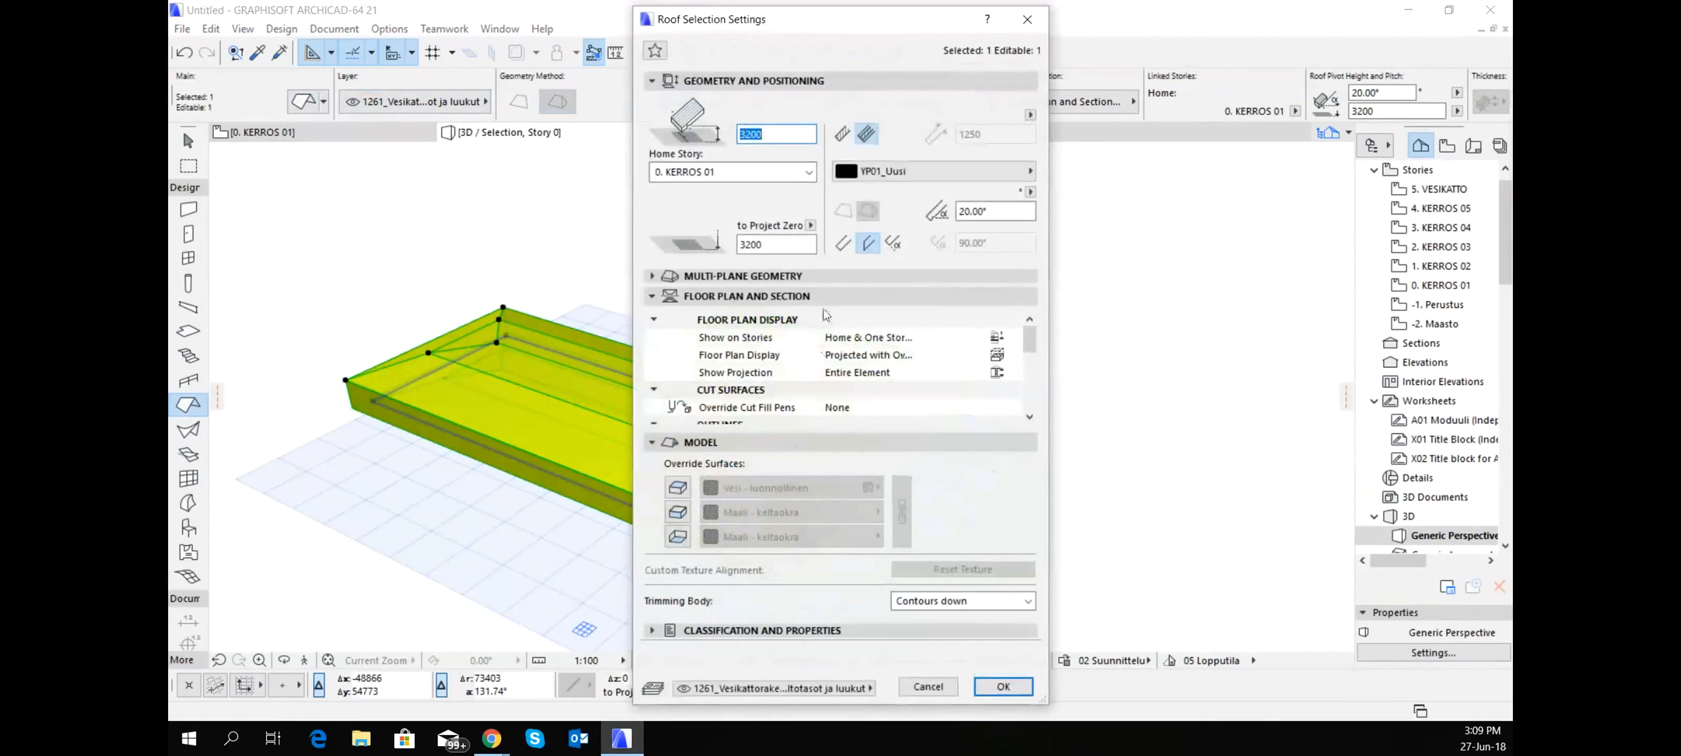
pyautogui.click(788, 279)
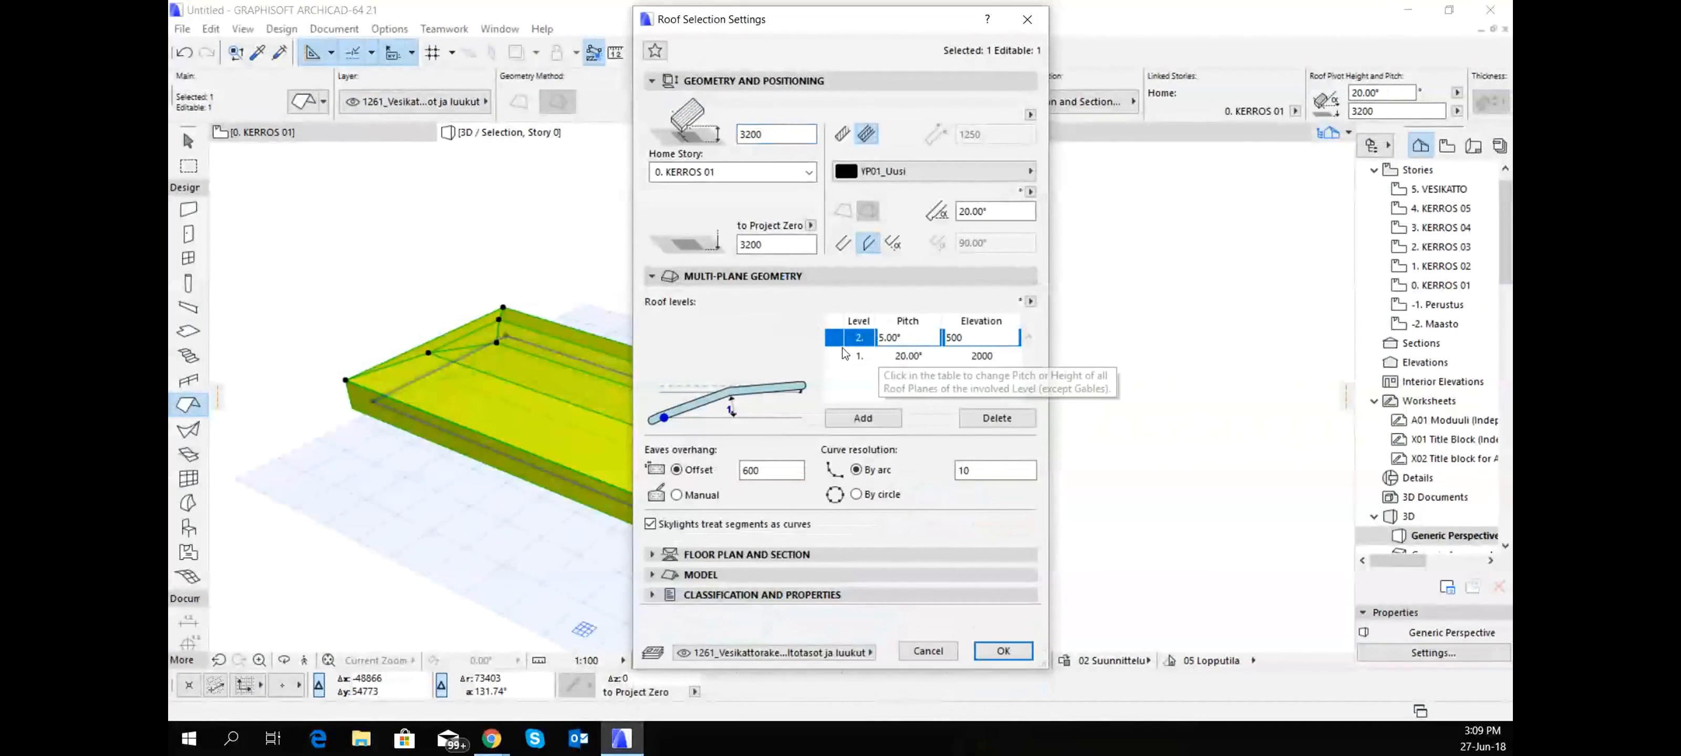
pyautogui.click(1013, 425)
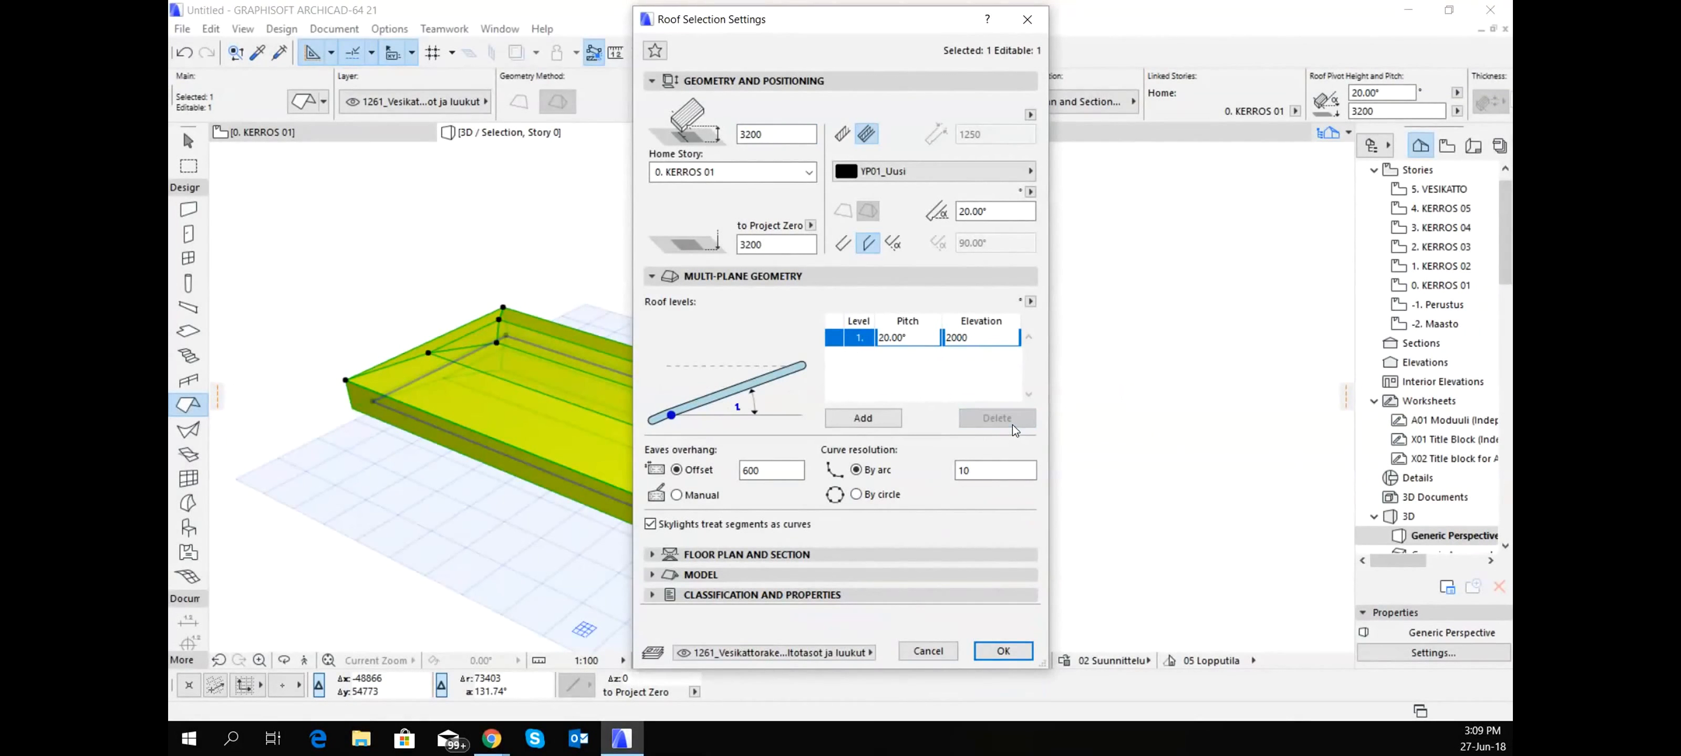
pyautogui.click(1003, 651)
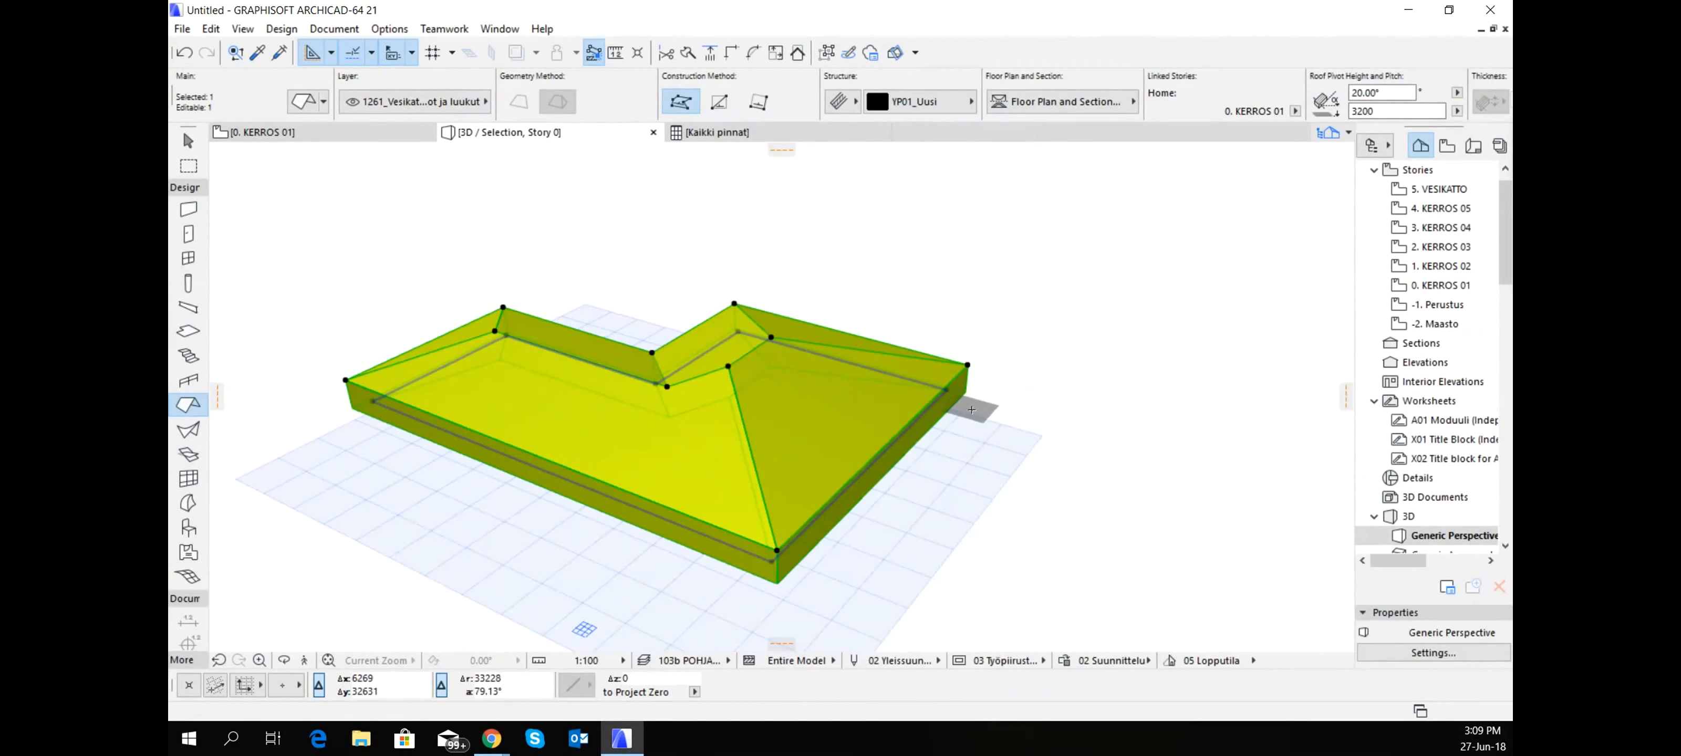
pyautogui.moveTo(823, 291)
pyautogui.keyDown('shift'); pyautogui.mouseDown(button='middle')
pyautogui.moveTo(848, 304)
pyautogui.moveTo(650, 363)
pyautogui.moveTo(405, 325)
pyautogui.mouseUp(button='middle'); pyautogui.keyUp('shift')
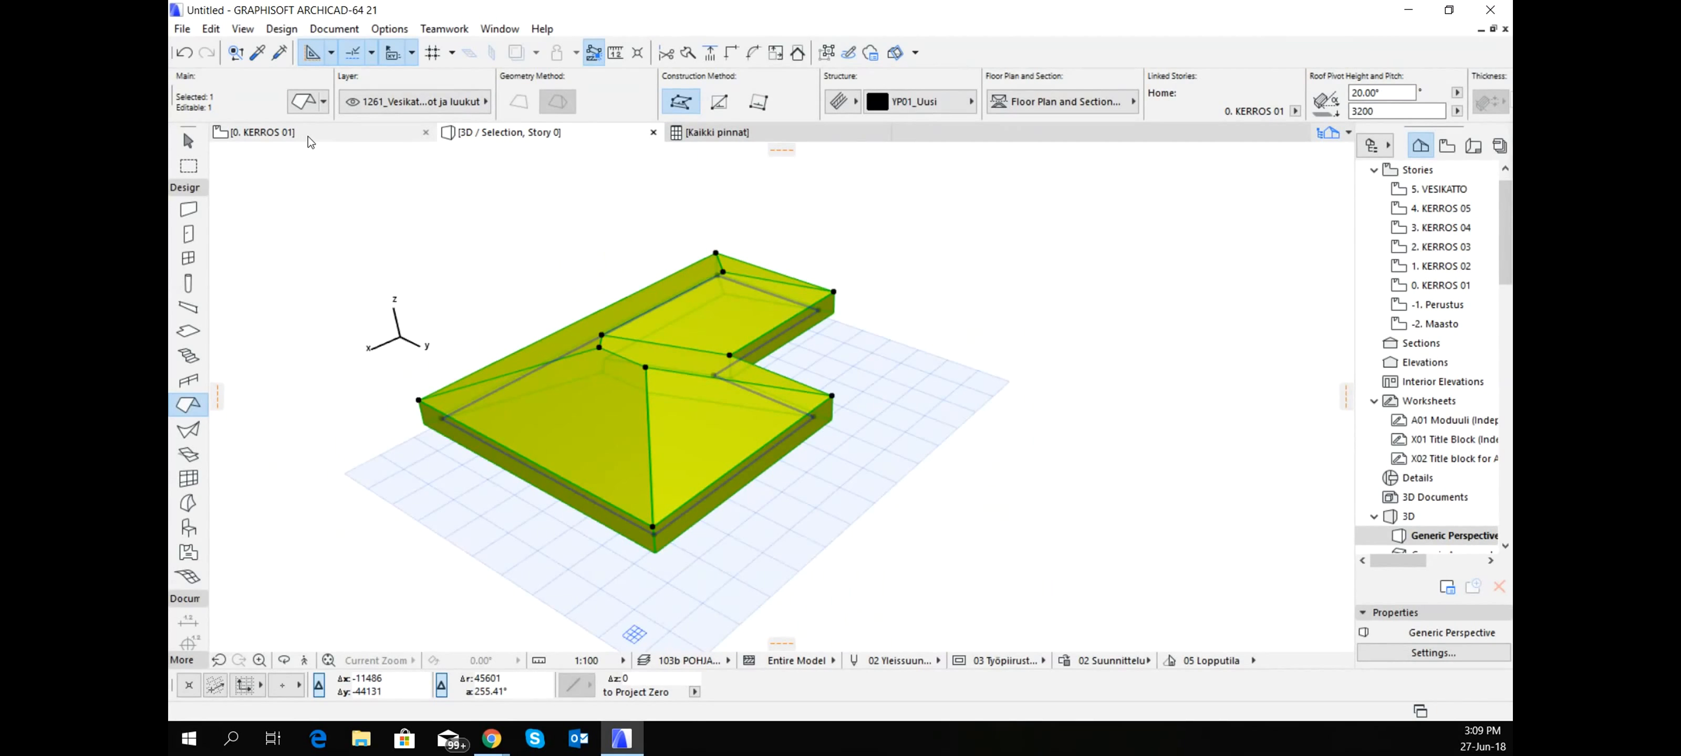
# - Delete the L-shaped roof from the KERROS 01 floor plan
pyautogui.click(352, 135)
pyautogui.scroll(-3, 891, 261)
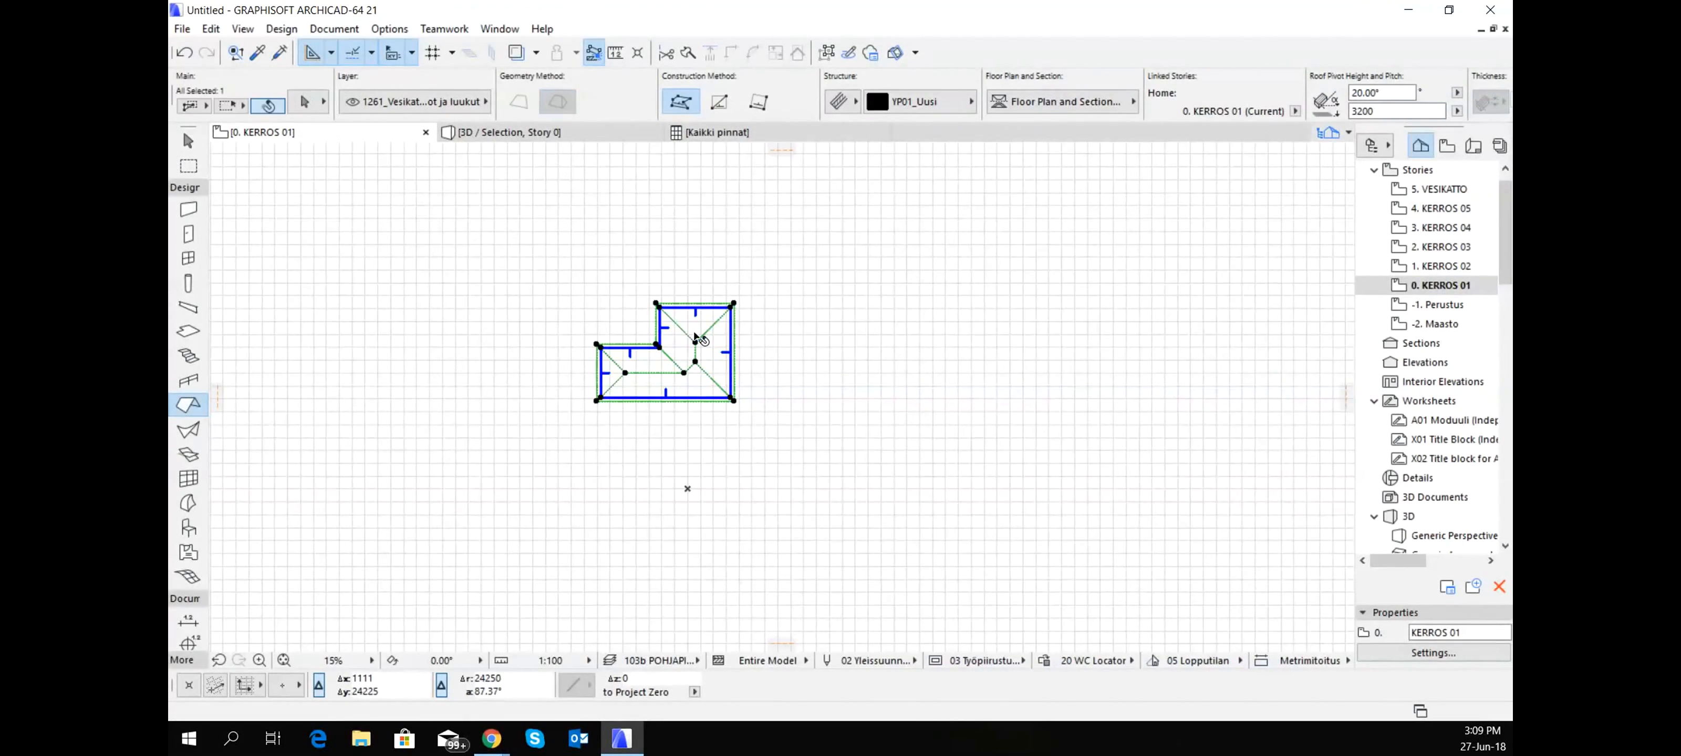
pyautogui.press('Delete')
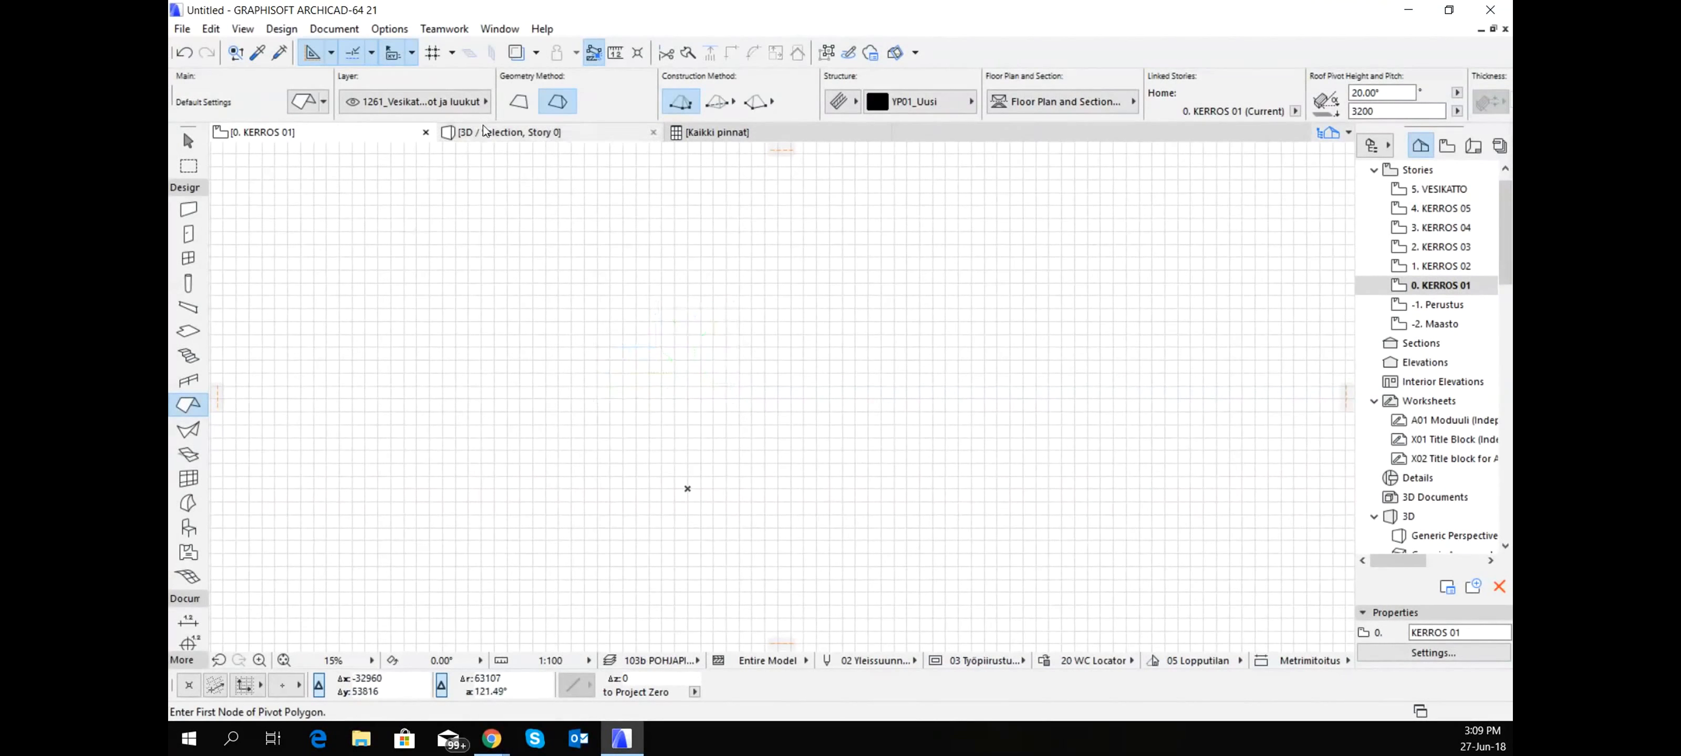
# - Switch the default roof to single-plane geometry and set its pitch to 25°
pyautogui.click(519, 102)
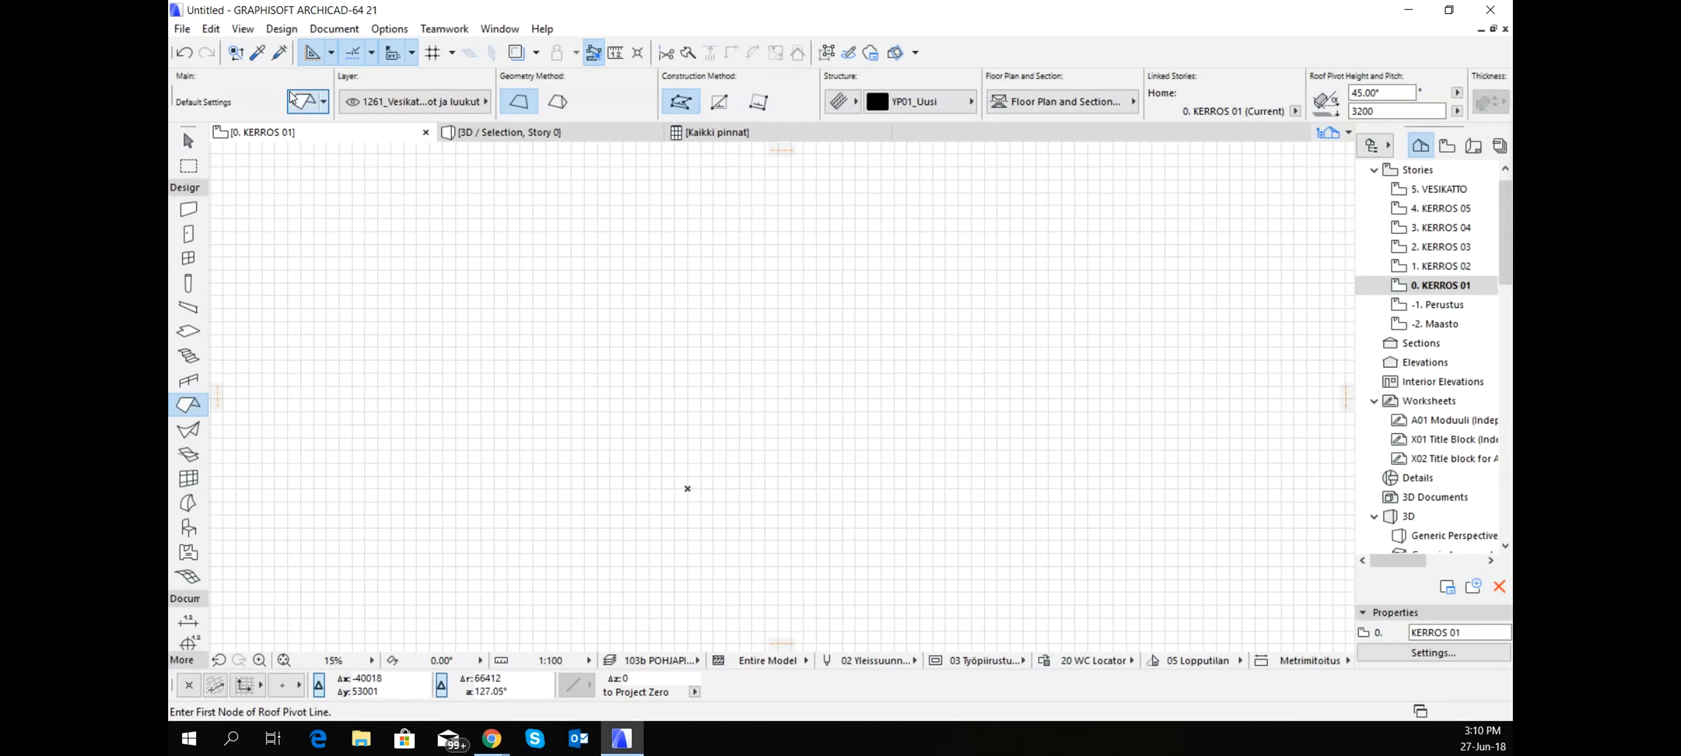
pyautogui.click(302, 103)
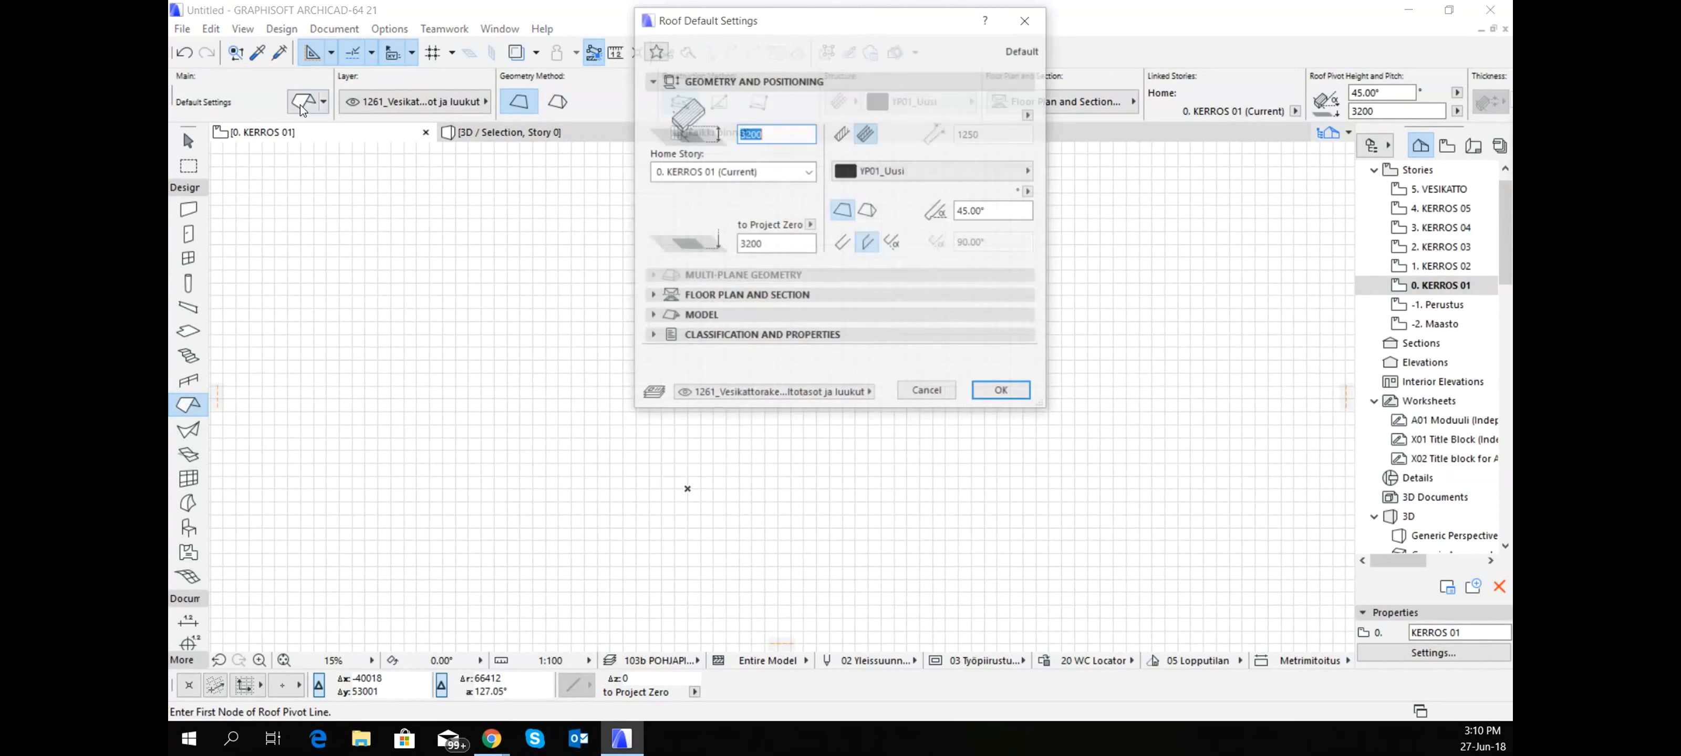
pyautogui.click(720, 295)
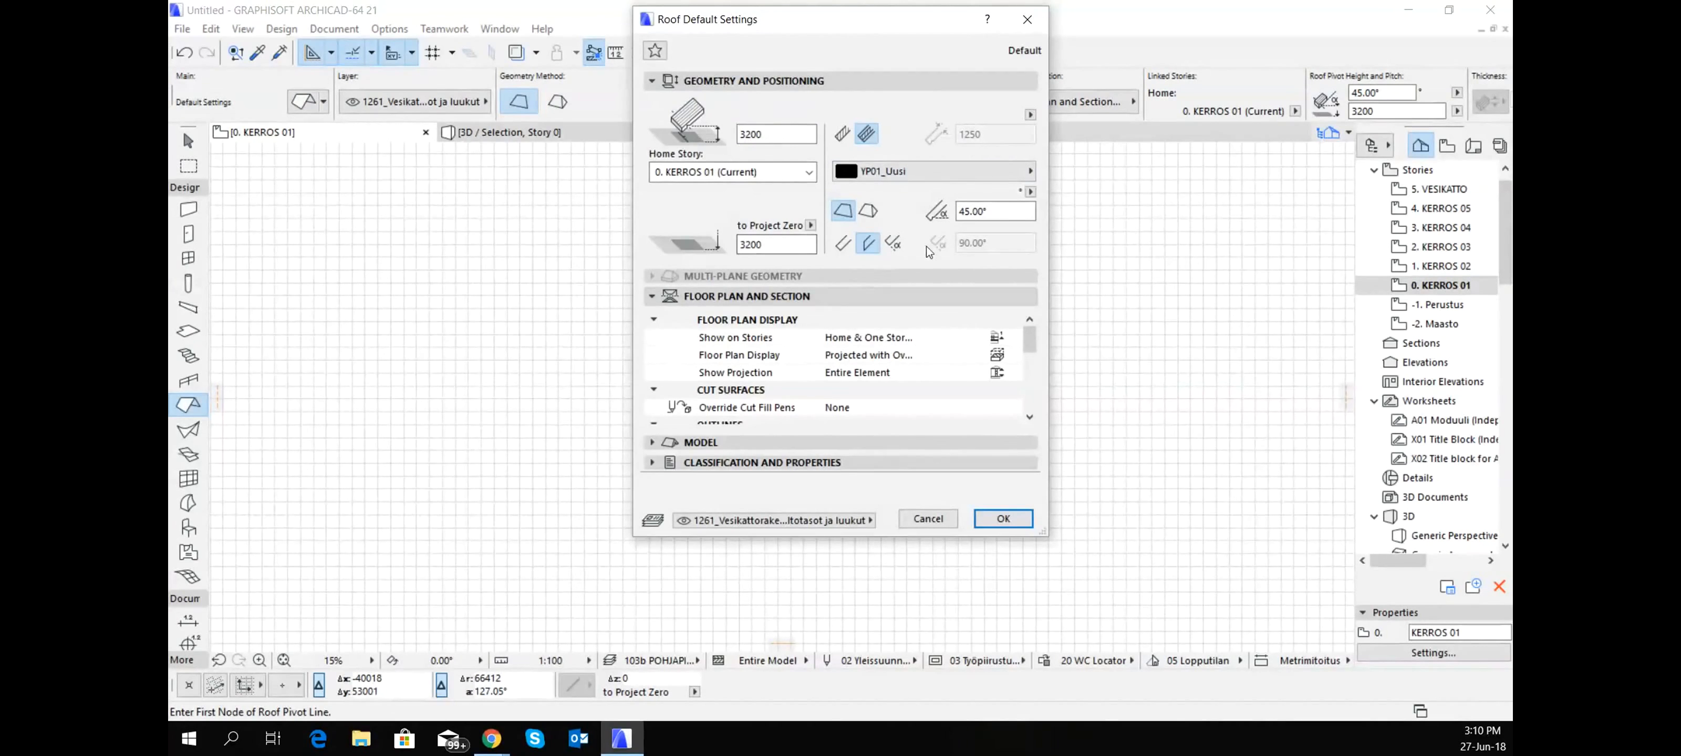
pyautogui.moveTo(1011, 214); pyautogui.dragTo(973, 215)
pyautogui.moveTo(1005, 213); pyautogui.dragTo(956, 210)
pyautogui.click(996, 521)
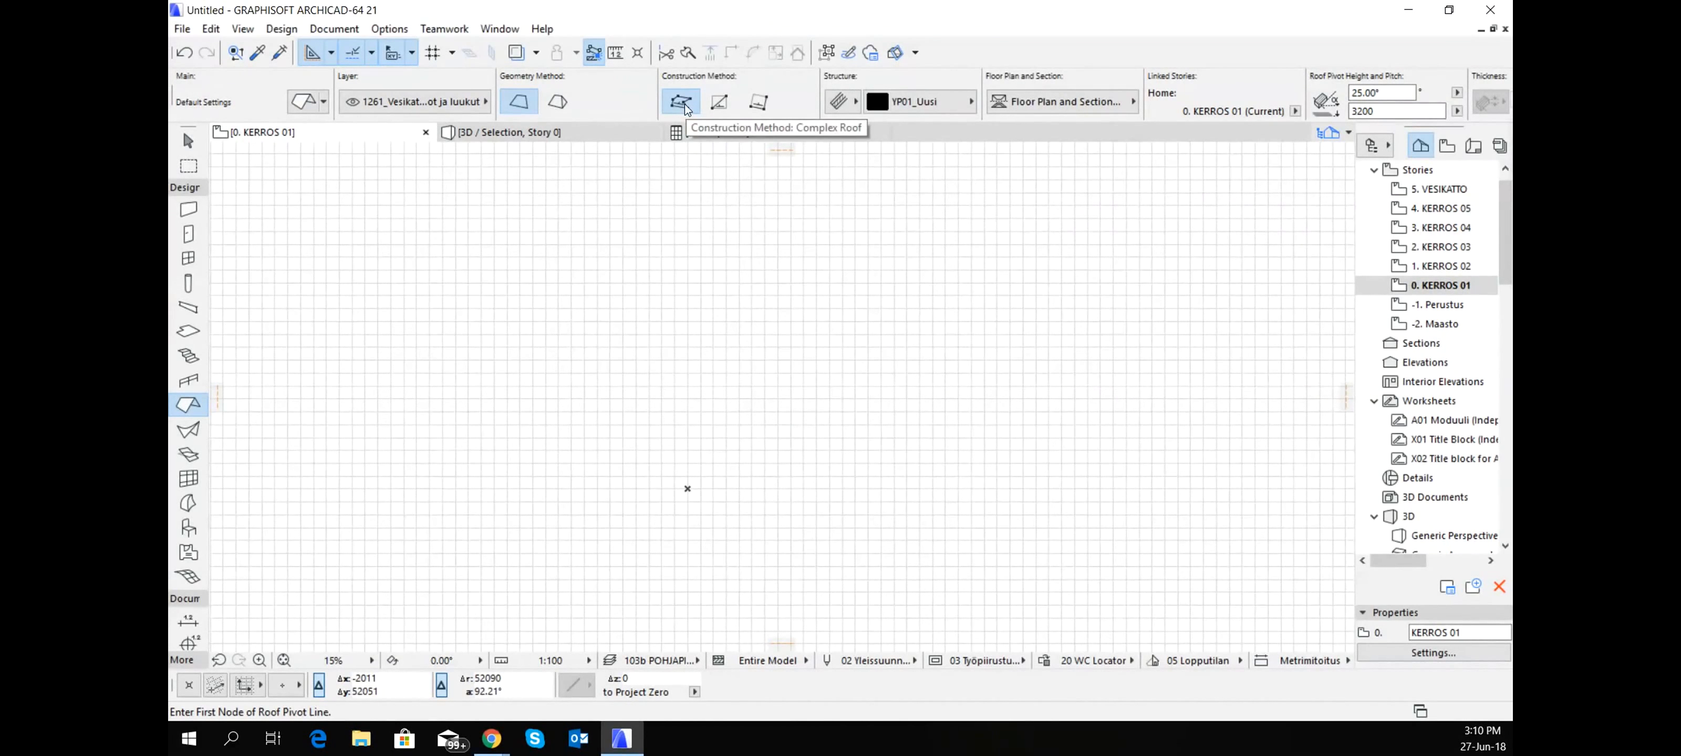
# - Draw a rectangular single-plane roof from a horizontal pivot line about 31650 long at the origin, pitched upward on the plan
pyautogui.click(720, 103)
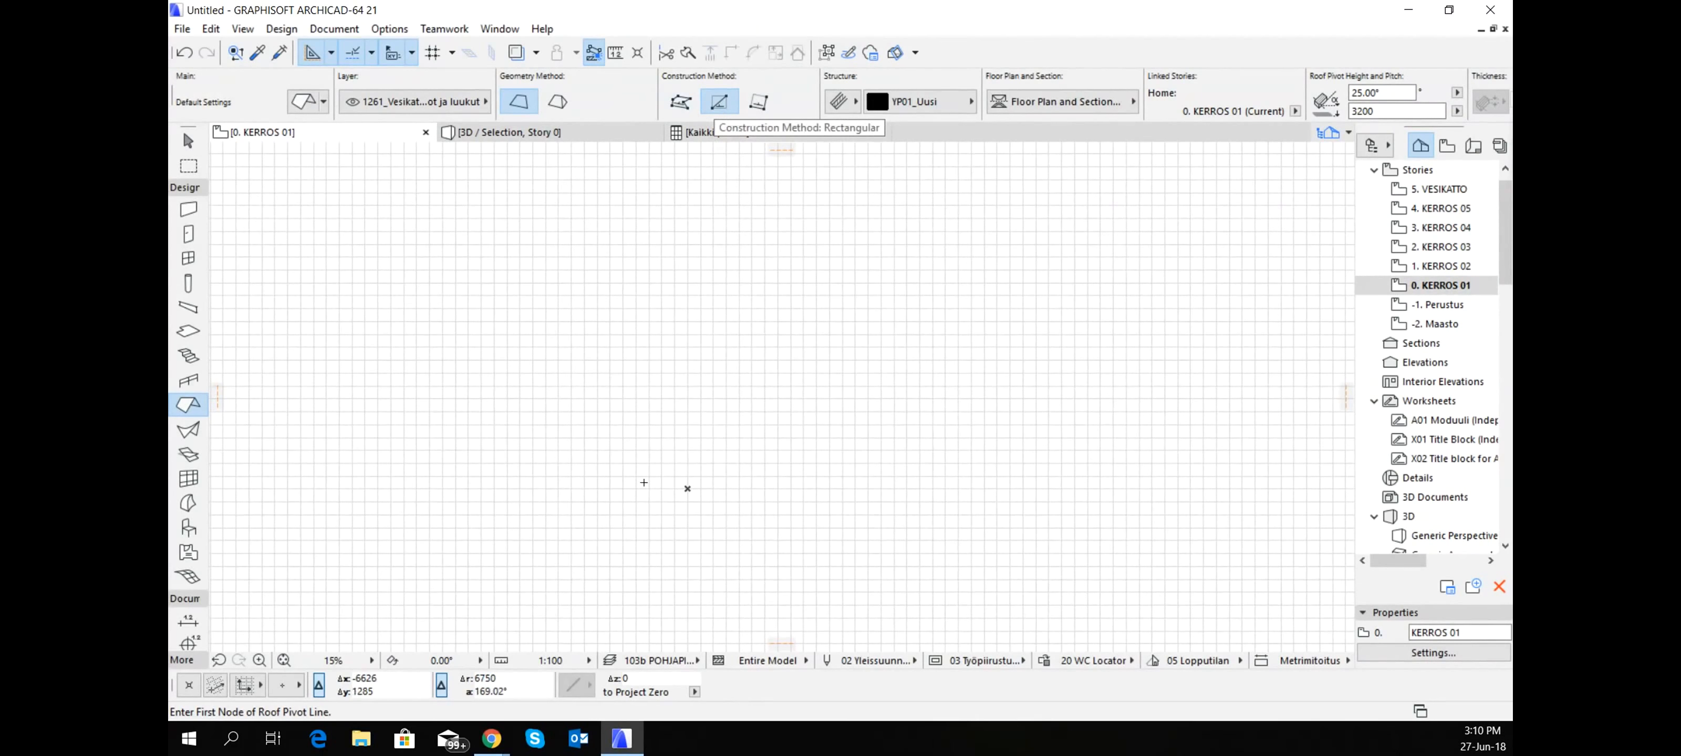
pyautogui.click(686, 489)
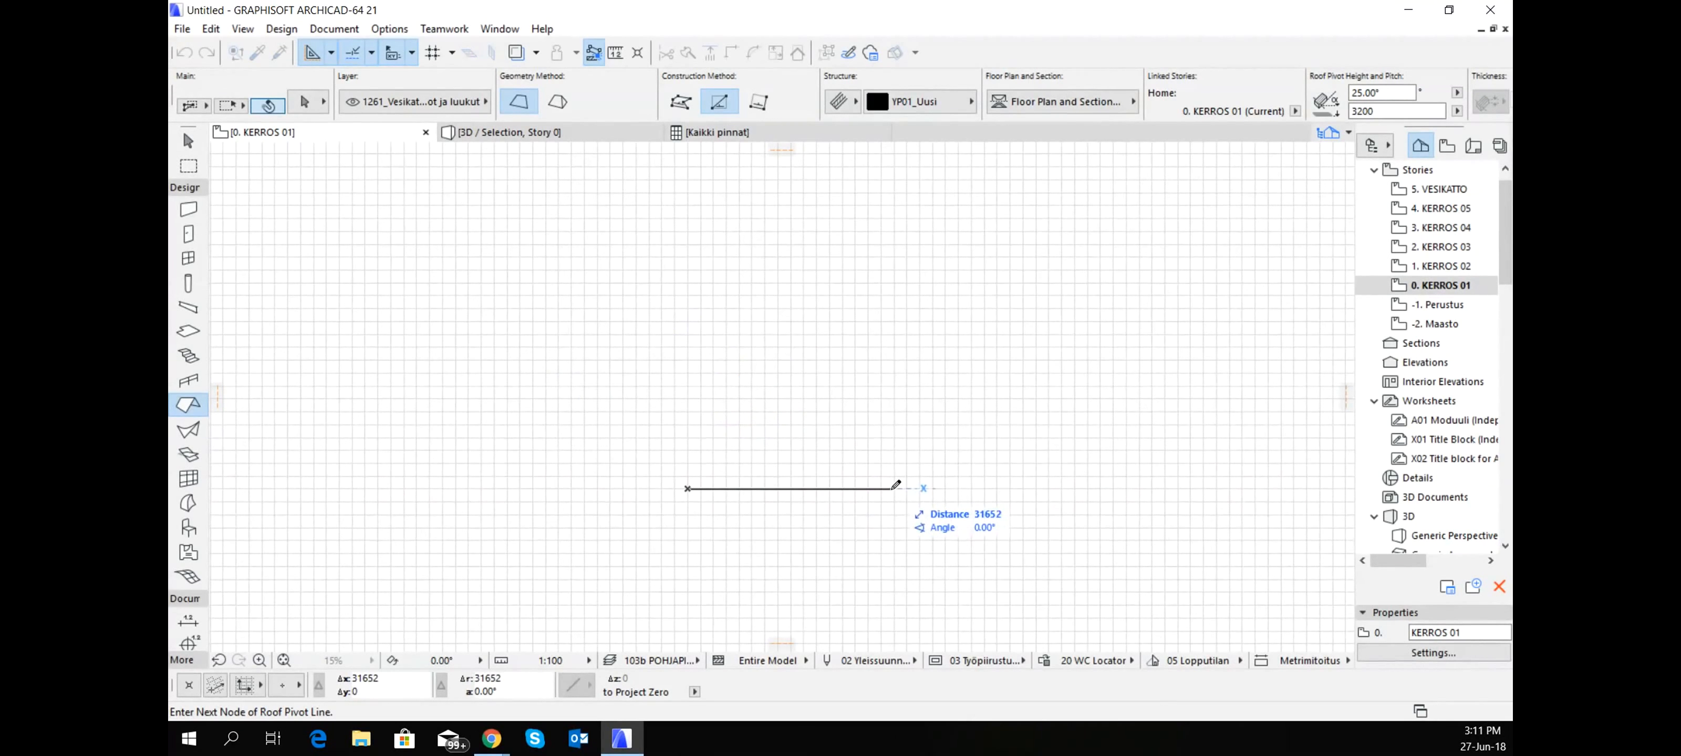
pyautogui.click(895, 489)
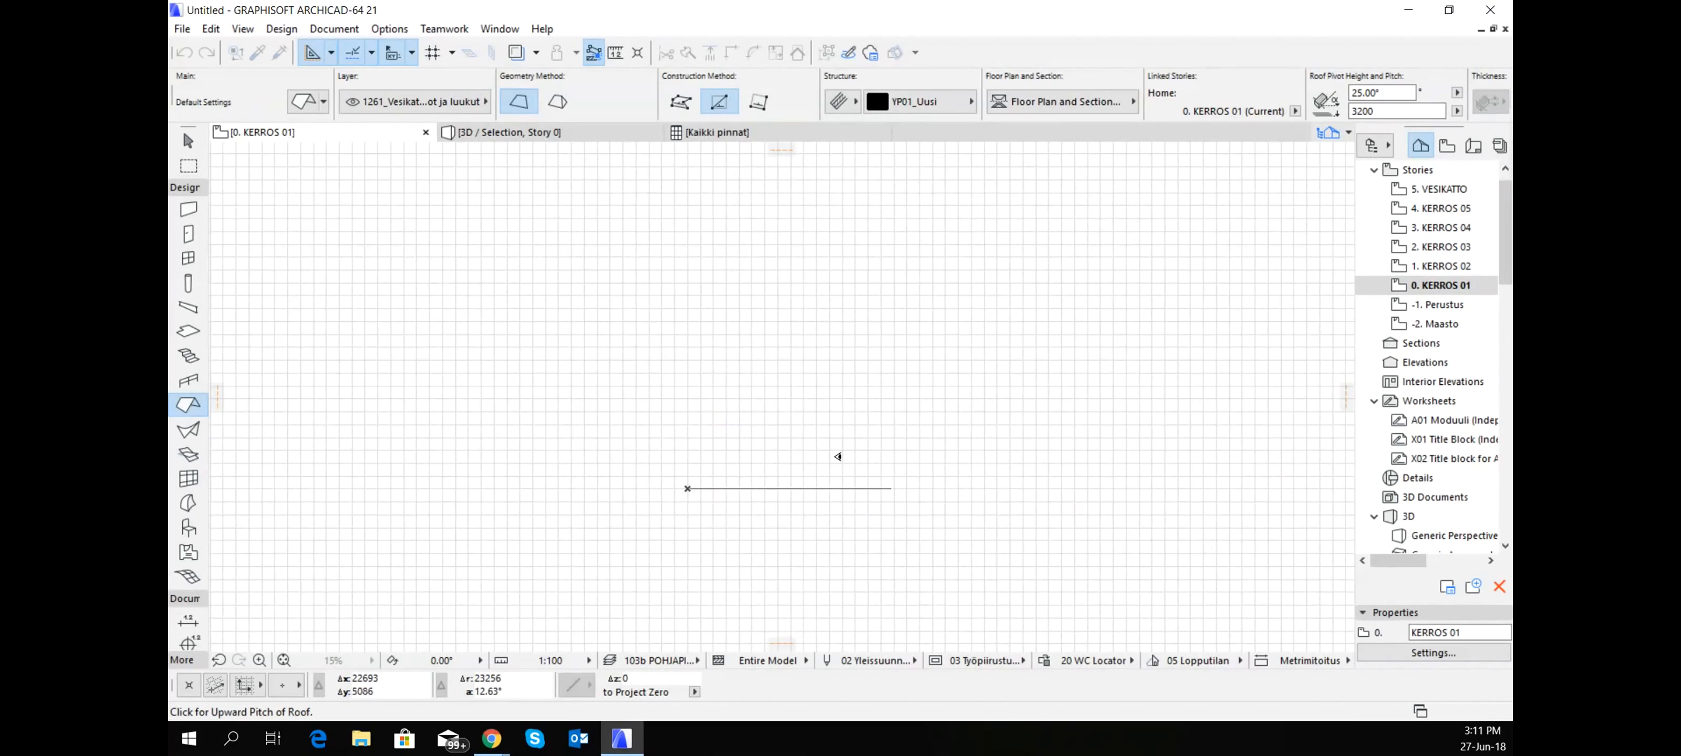
pyautogui.click(838, 457)
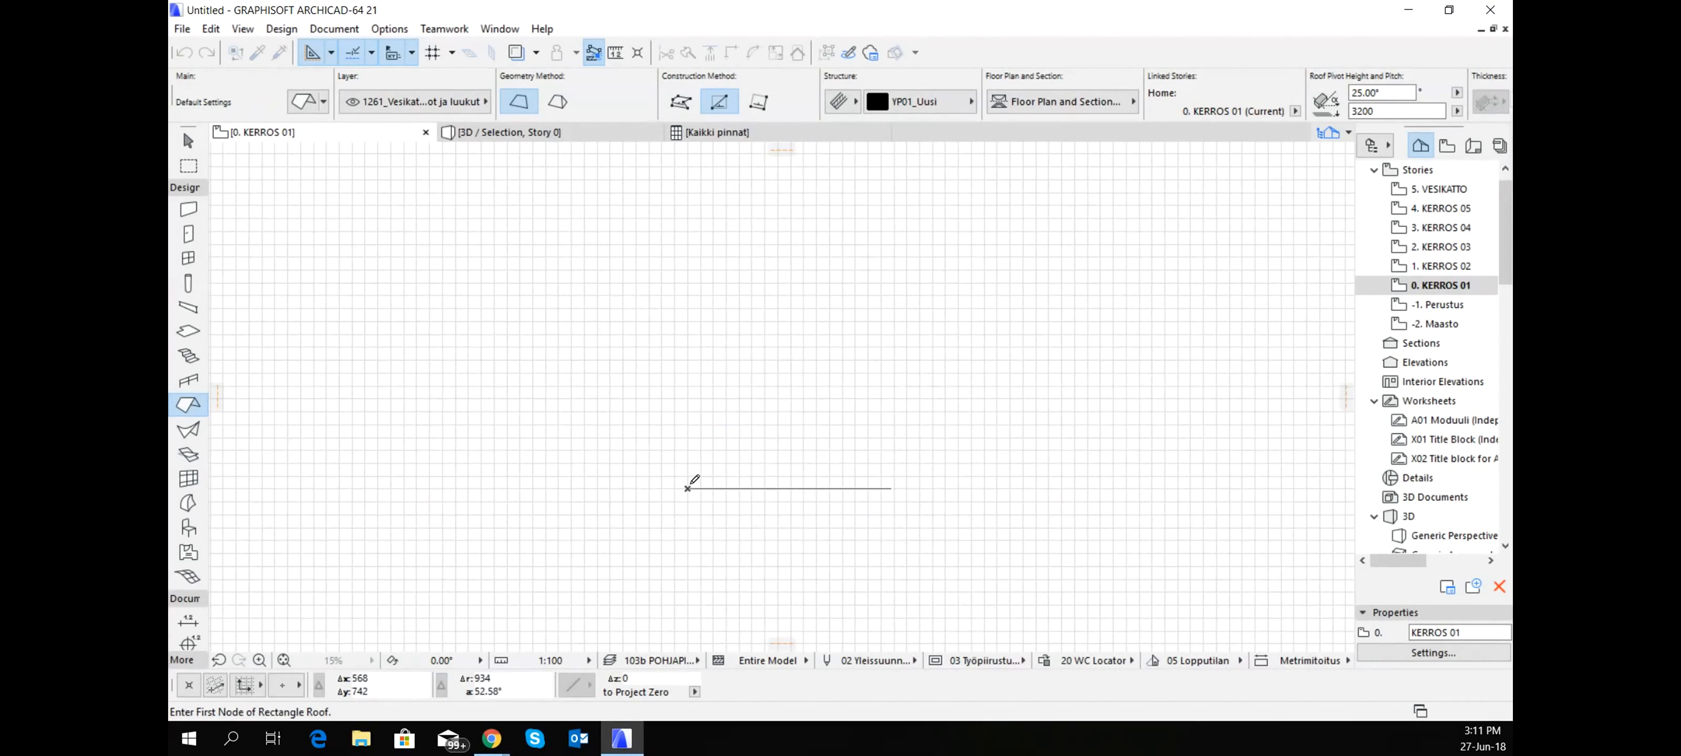
pyautogui.click(688, 488)
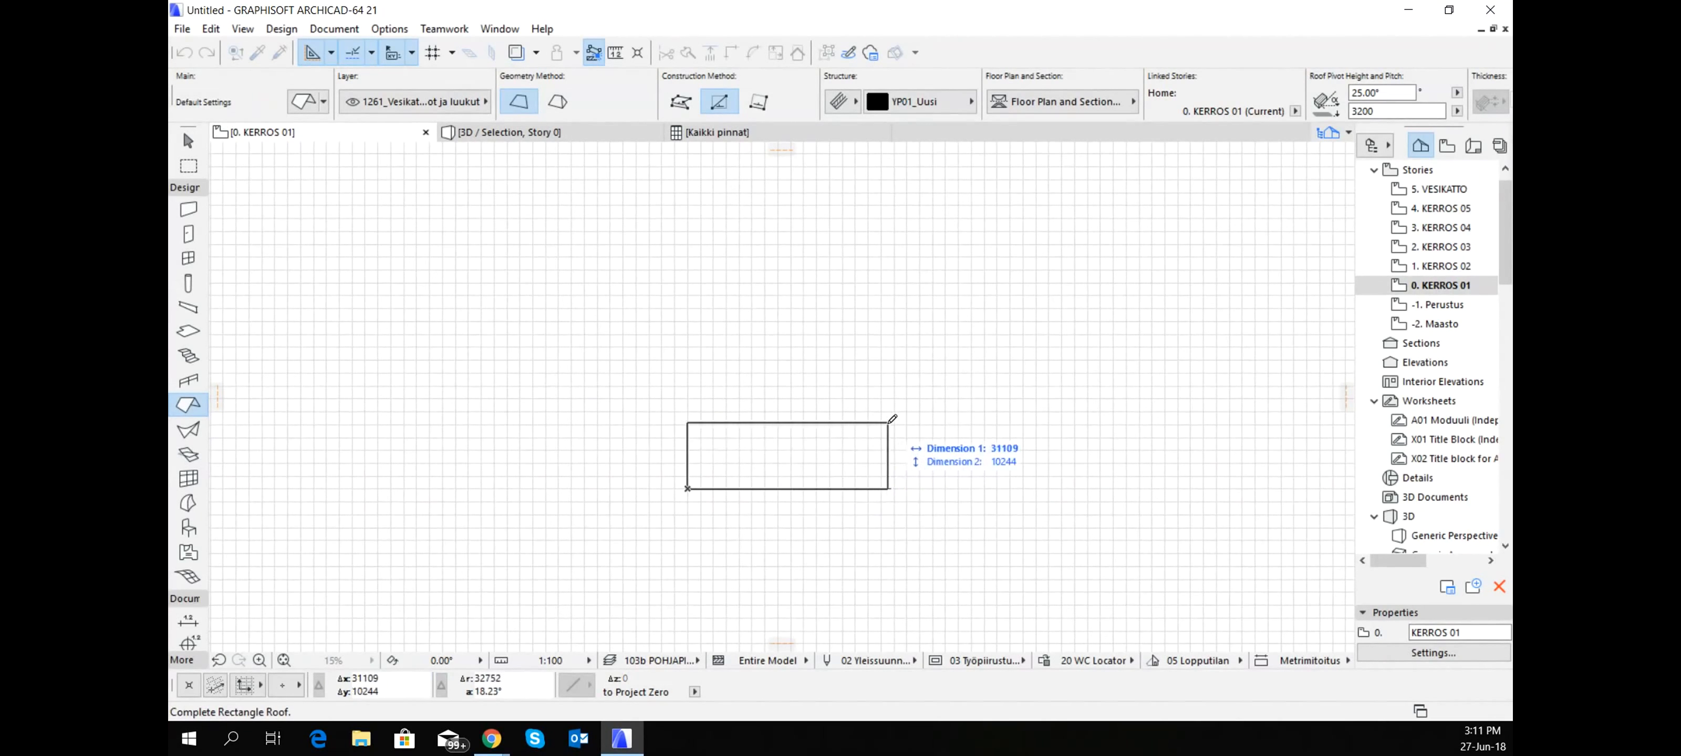
pyautogui.click(892, 386)
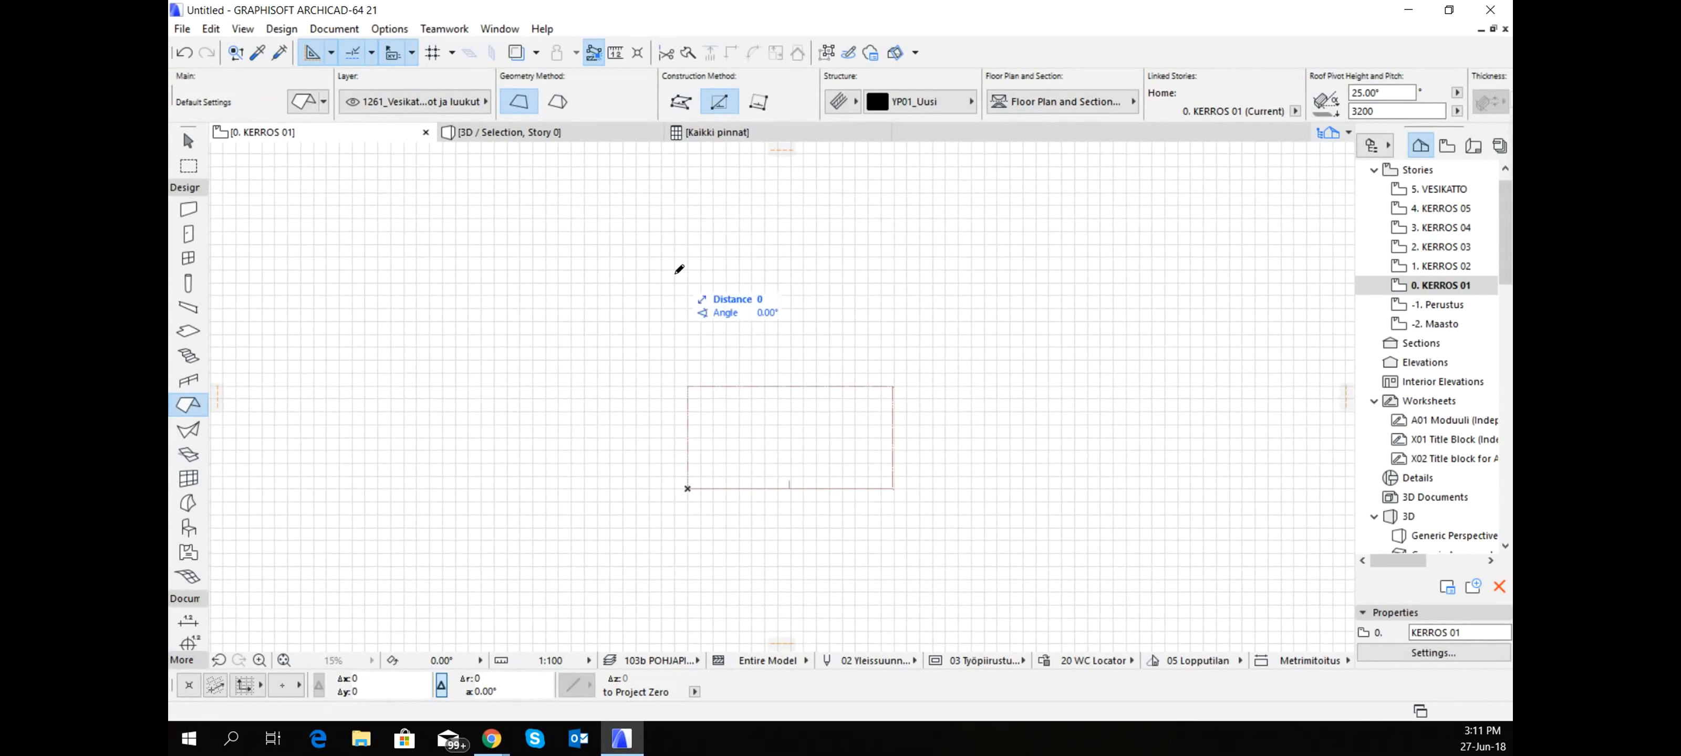
# - Draw a second rectangular single-plane roof above the first, with its pivot line along the far edge and its slope rising toward the first
pyautogui.click(674, 274)
pyautogui.click(884, 274)
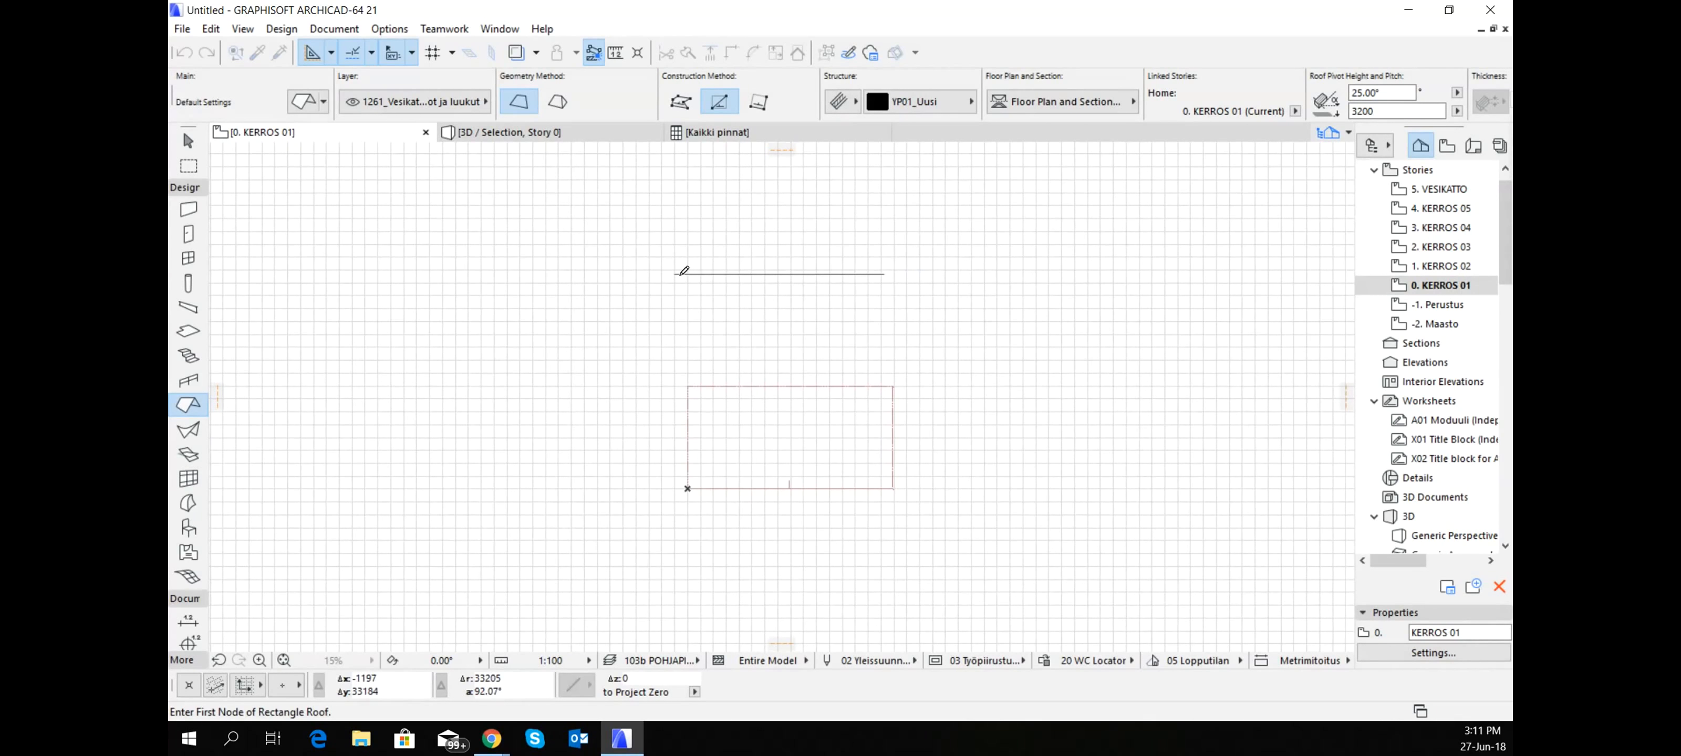
pyautogui.click(674, 273)
pyautogui.click(875, 334)
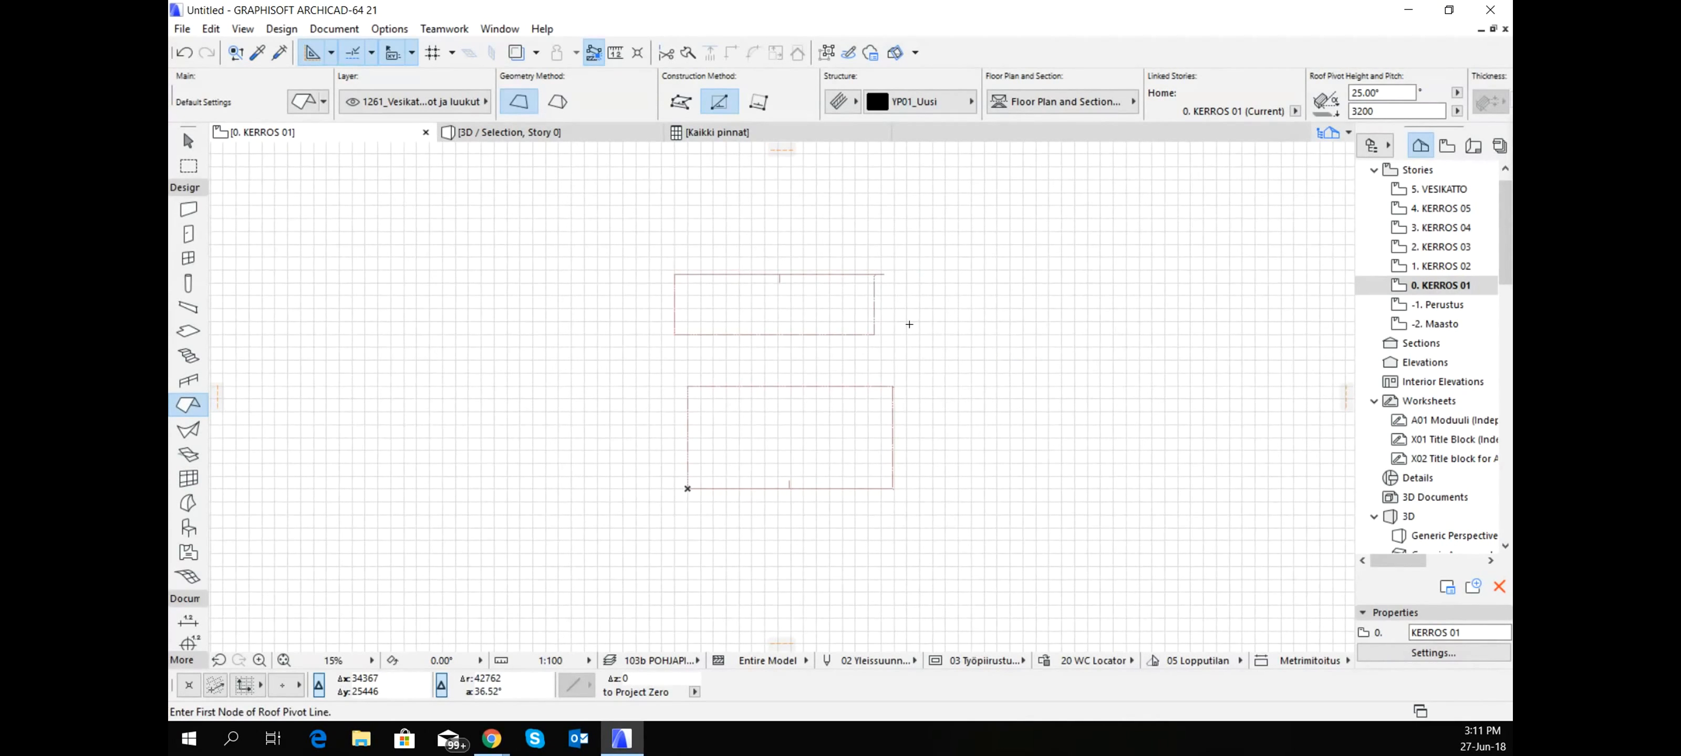
# - Adjust the facing edges of both single-plane roofs to each other so they meet along a common ridge line
pyautogui.keyDown('shift'); pyautogui.click(855, 334); pyautogui.keyUp('shift')
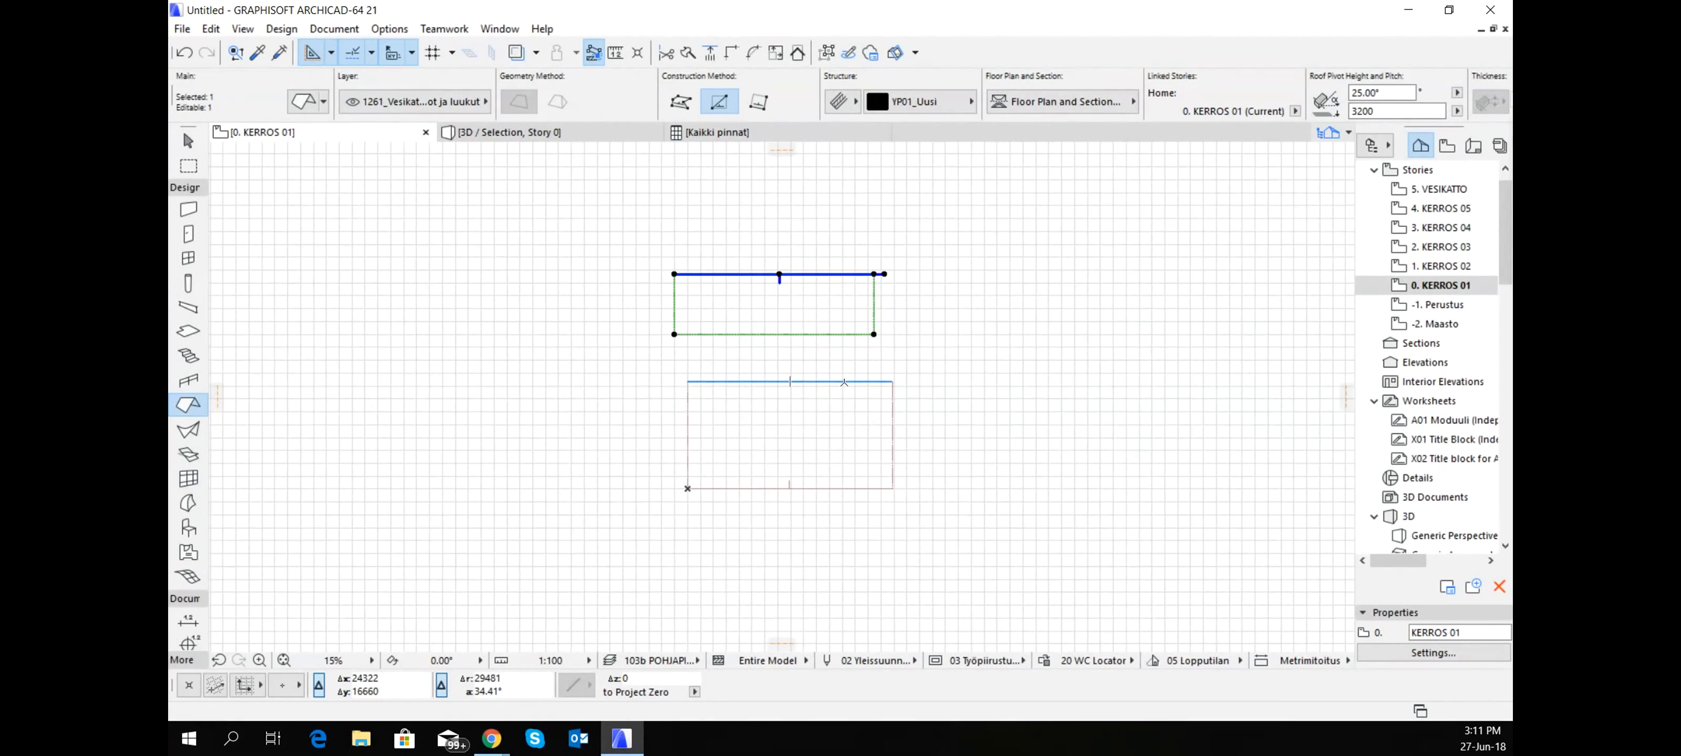
pyautogui.keyDown('shift'); pyautogui.click(818, 368); pyautogui.keyUp('shift')
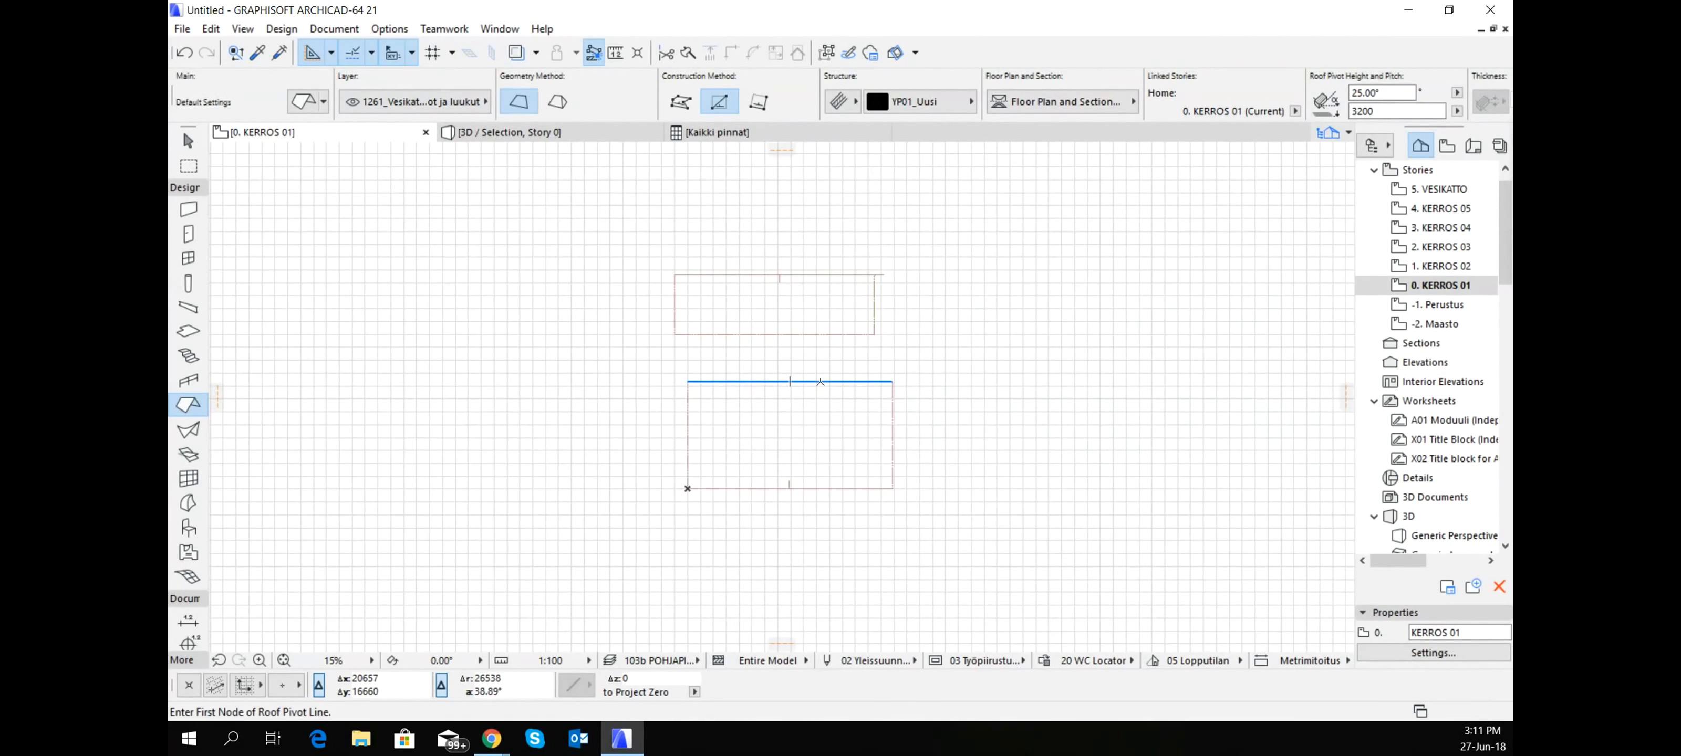
pyautogui.keyDown('ctrl'); pyautogui.click(814, 334); pyautogui.keyUp('ctrl')
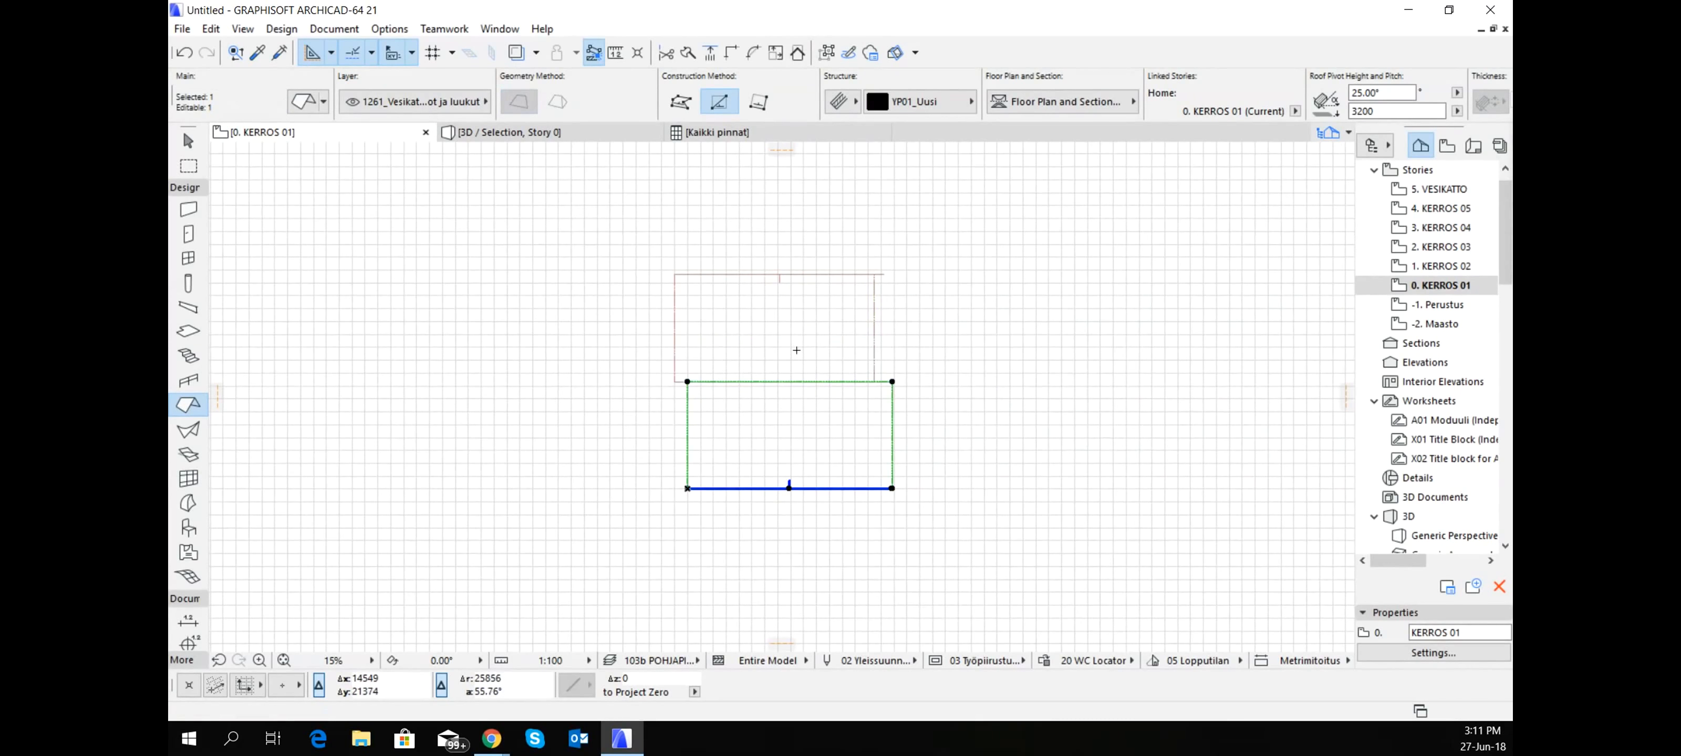
pyautogui.press('Escape')
# - Offset both side edges of the upper single-plane roof so they line up with the lower roof's side edges
pyautogui.keyDown('shift'); pyautogui.click(873, 352); pyautogui.keyUp('shift')
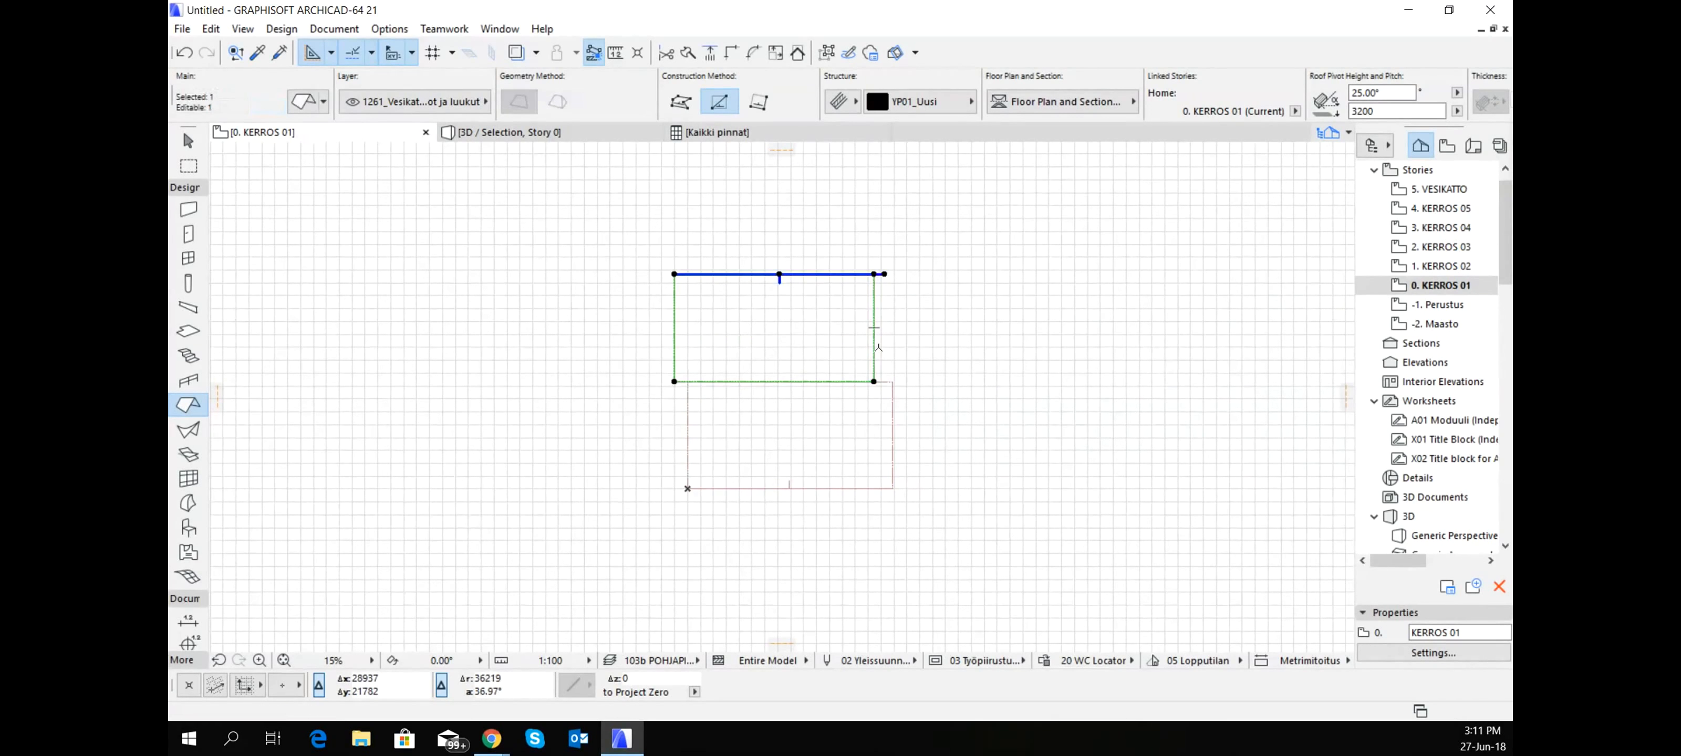
pyautogui.click(878, 348)
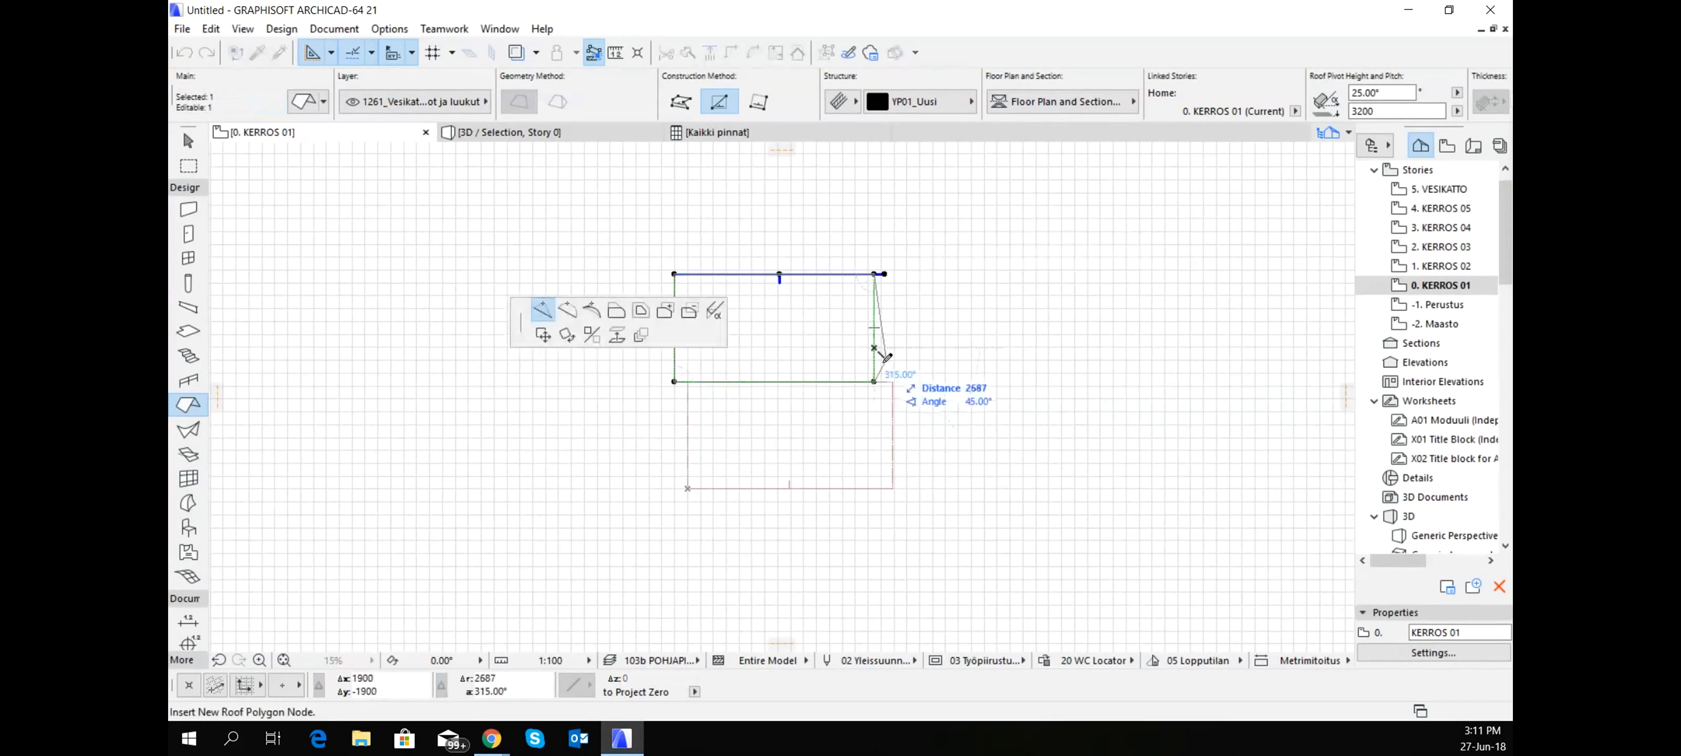
pyautogui.click(617, 313)
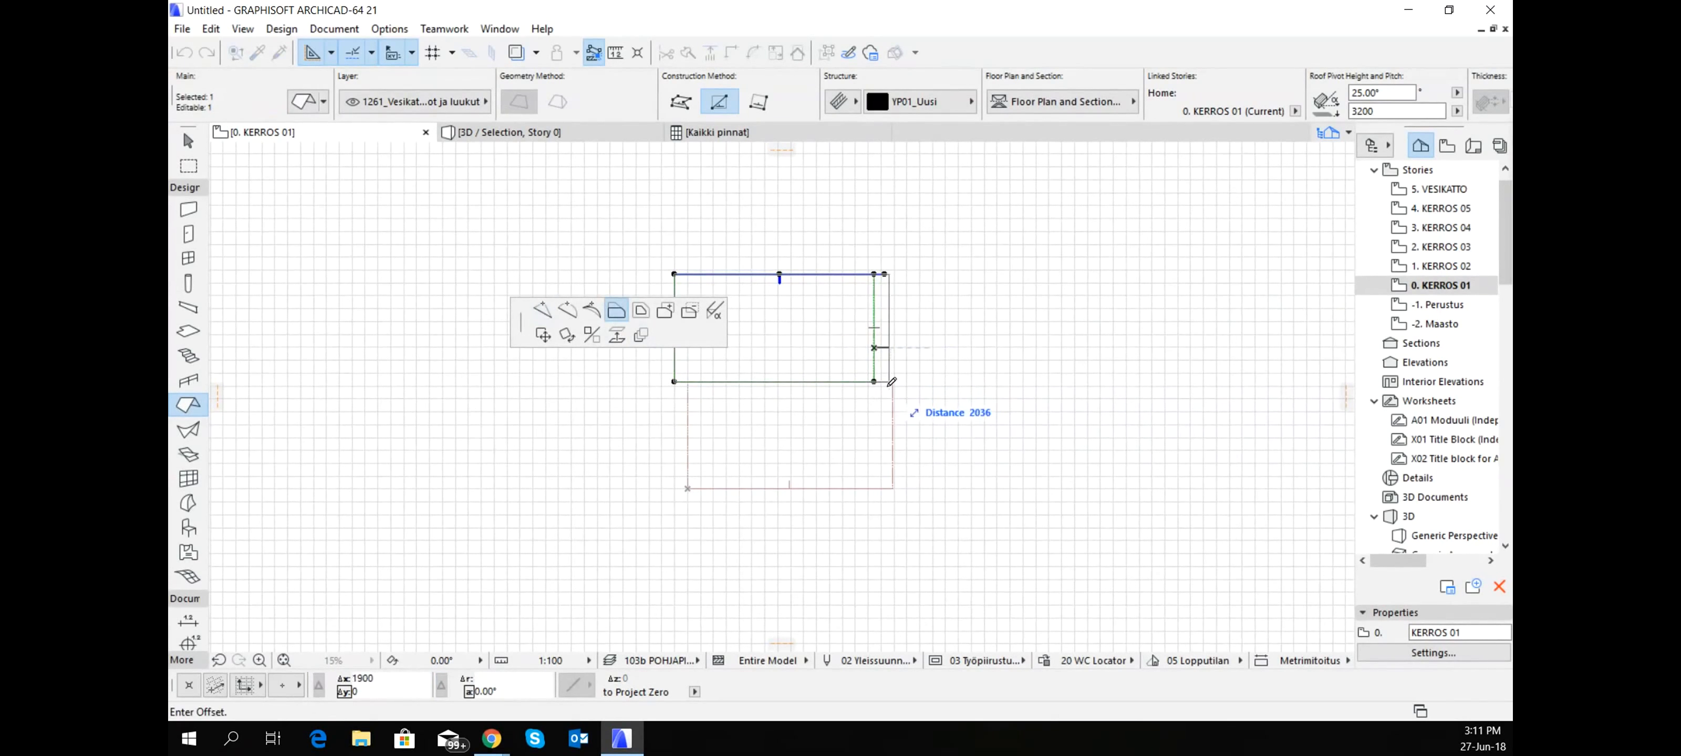
pyautogui.click(892, 377)
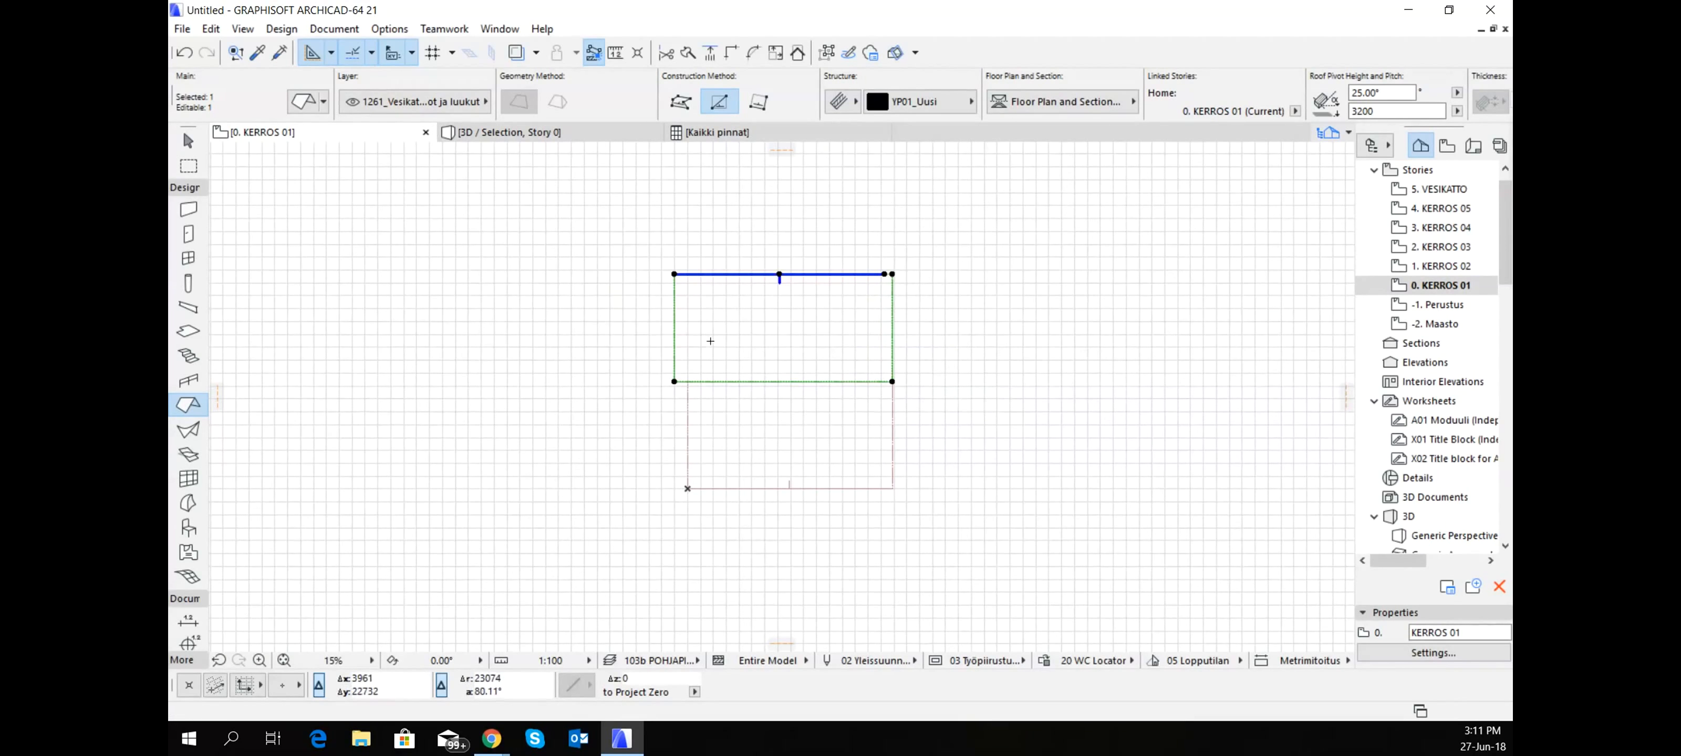
pyautogui.click(673, 339)
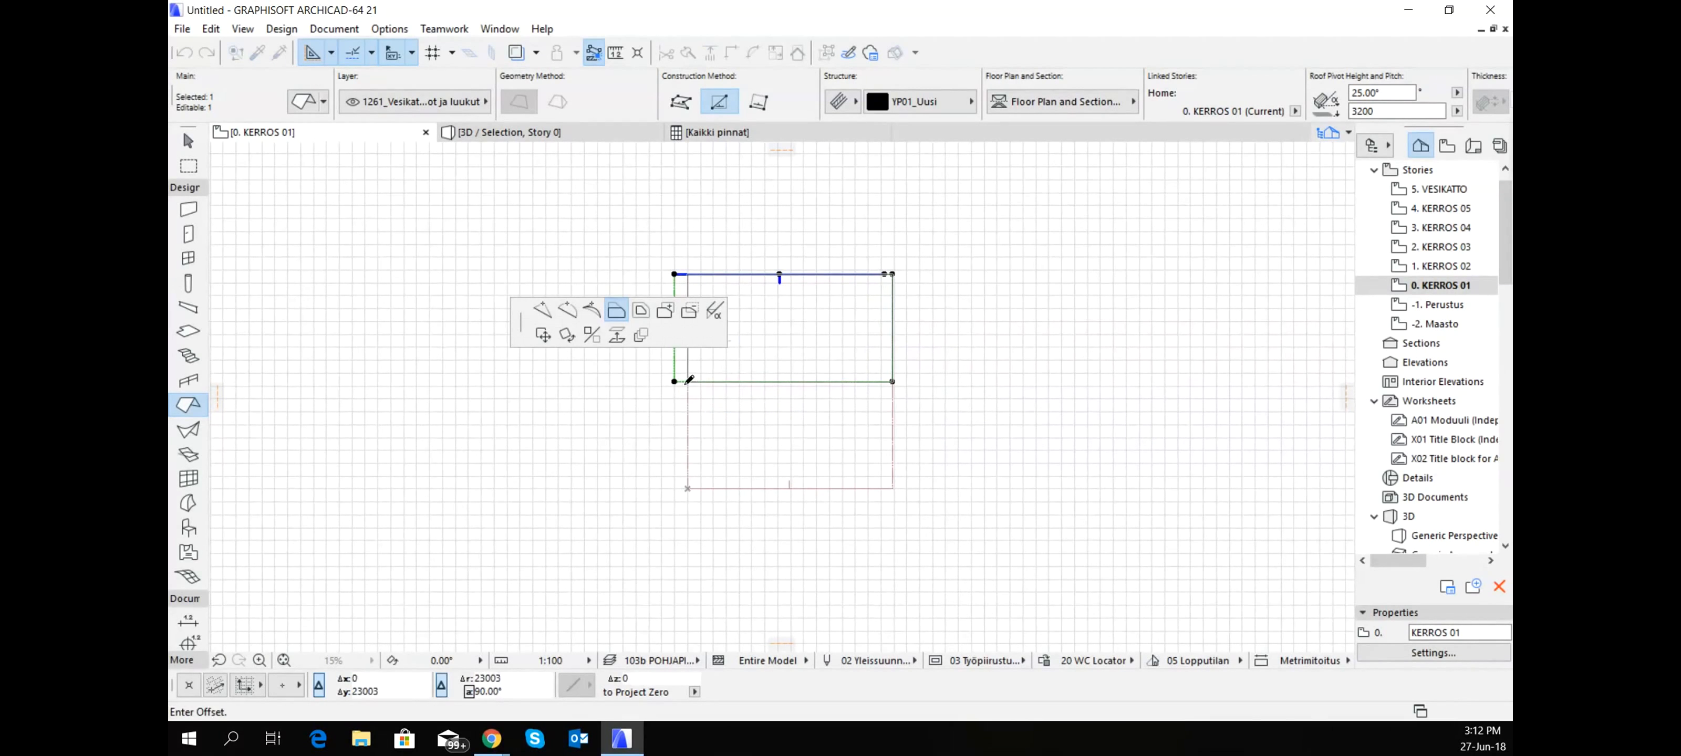
pyautogui.click(687, 381)
pyautogui.press('Escape')
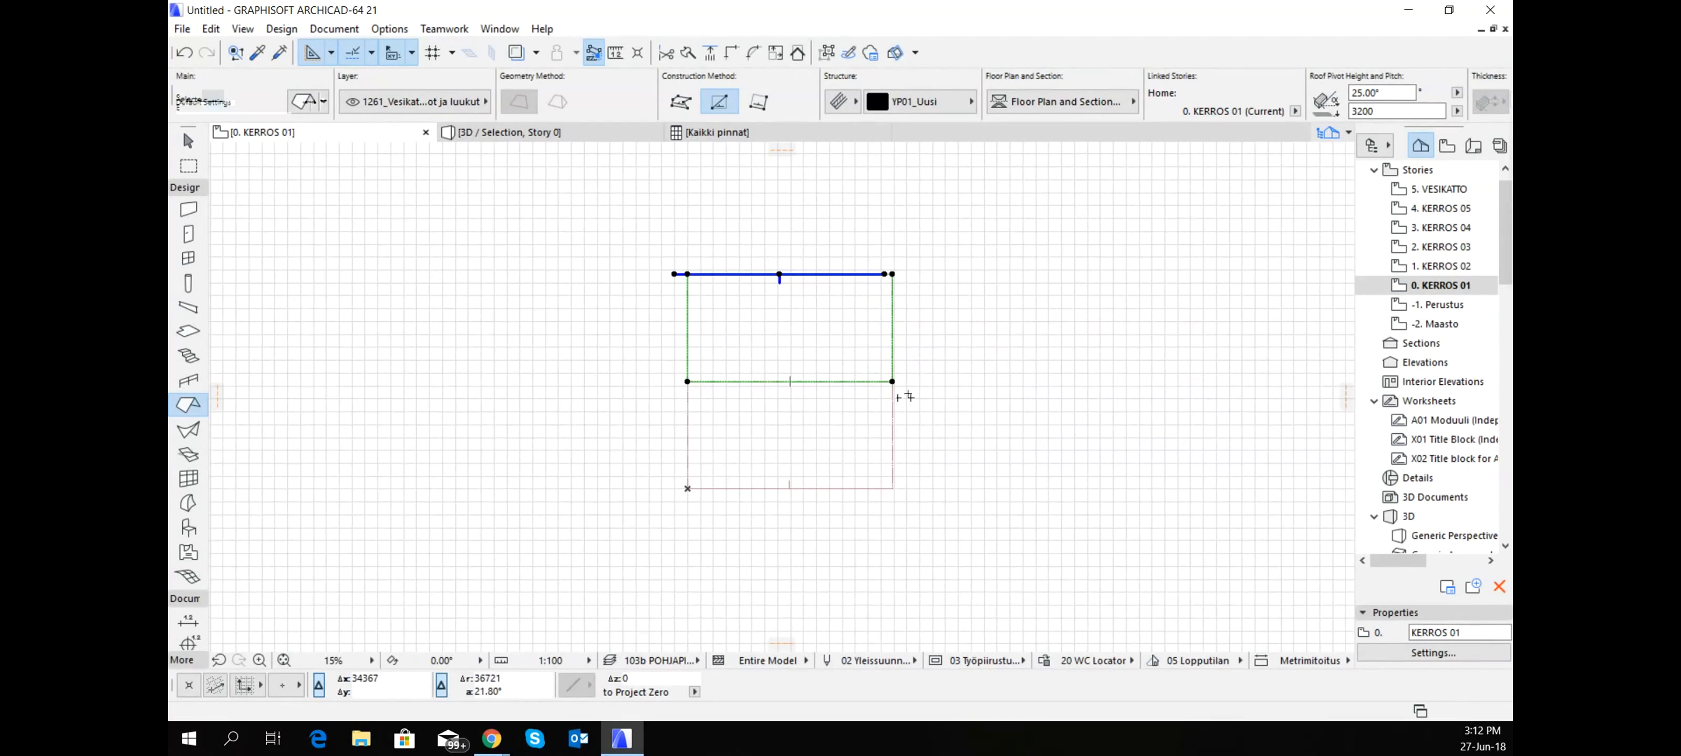
# - Show both roofs together in 3D and select the near roof plane at its eave
pyautogui.press('F5')
pyautogui.scroll(-4, 732, 352)
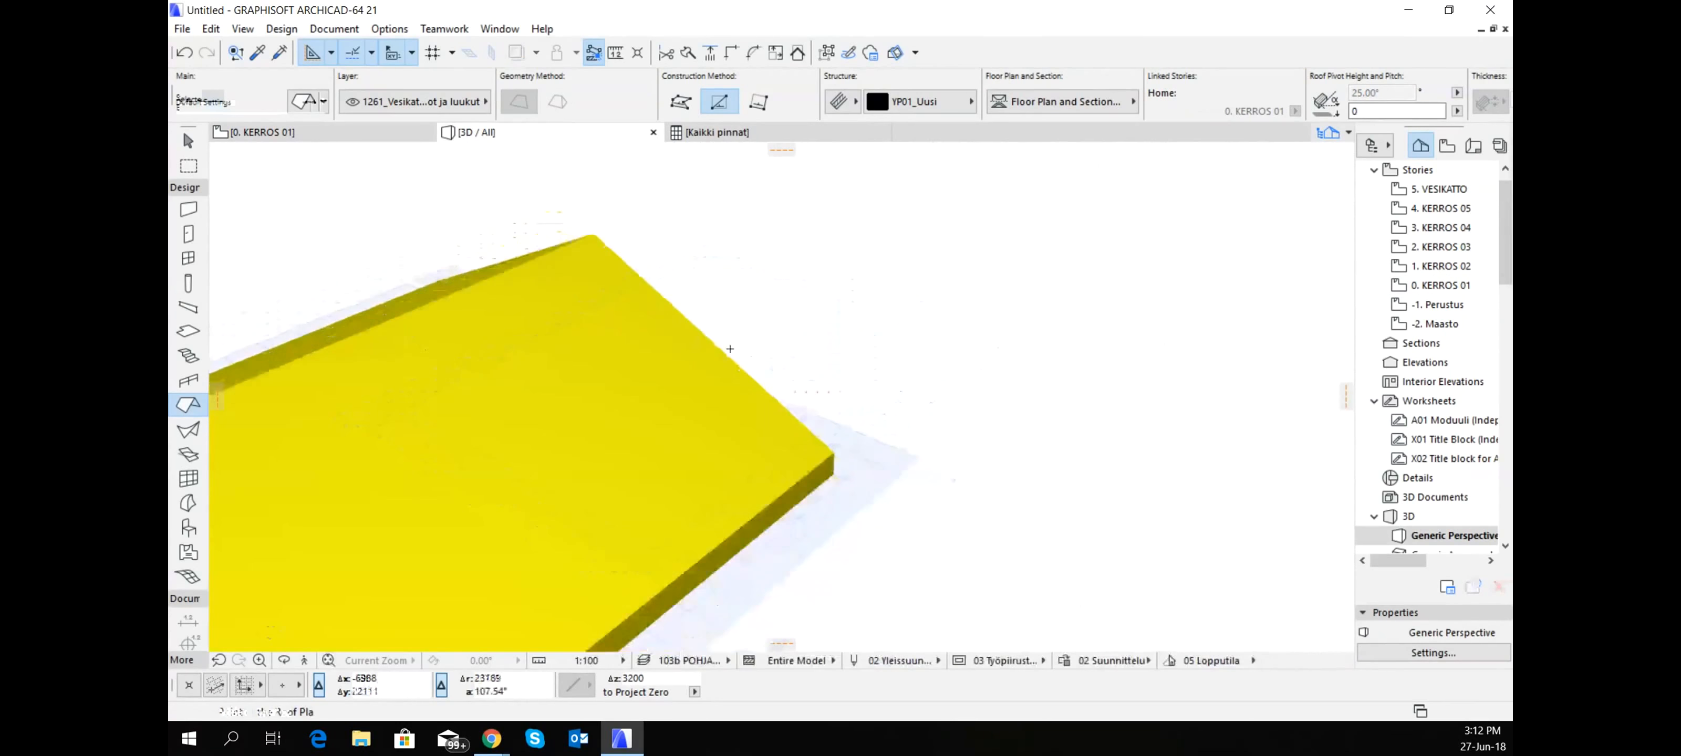
pyautogui.keyDown('shift'); pyautogui.moveTo(582, 356); pyautogui.dragTo(631, 457, button='middle'); pyautogui.keyUp('shift')
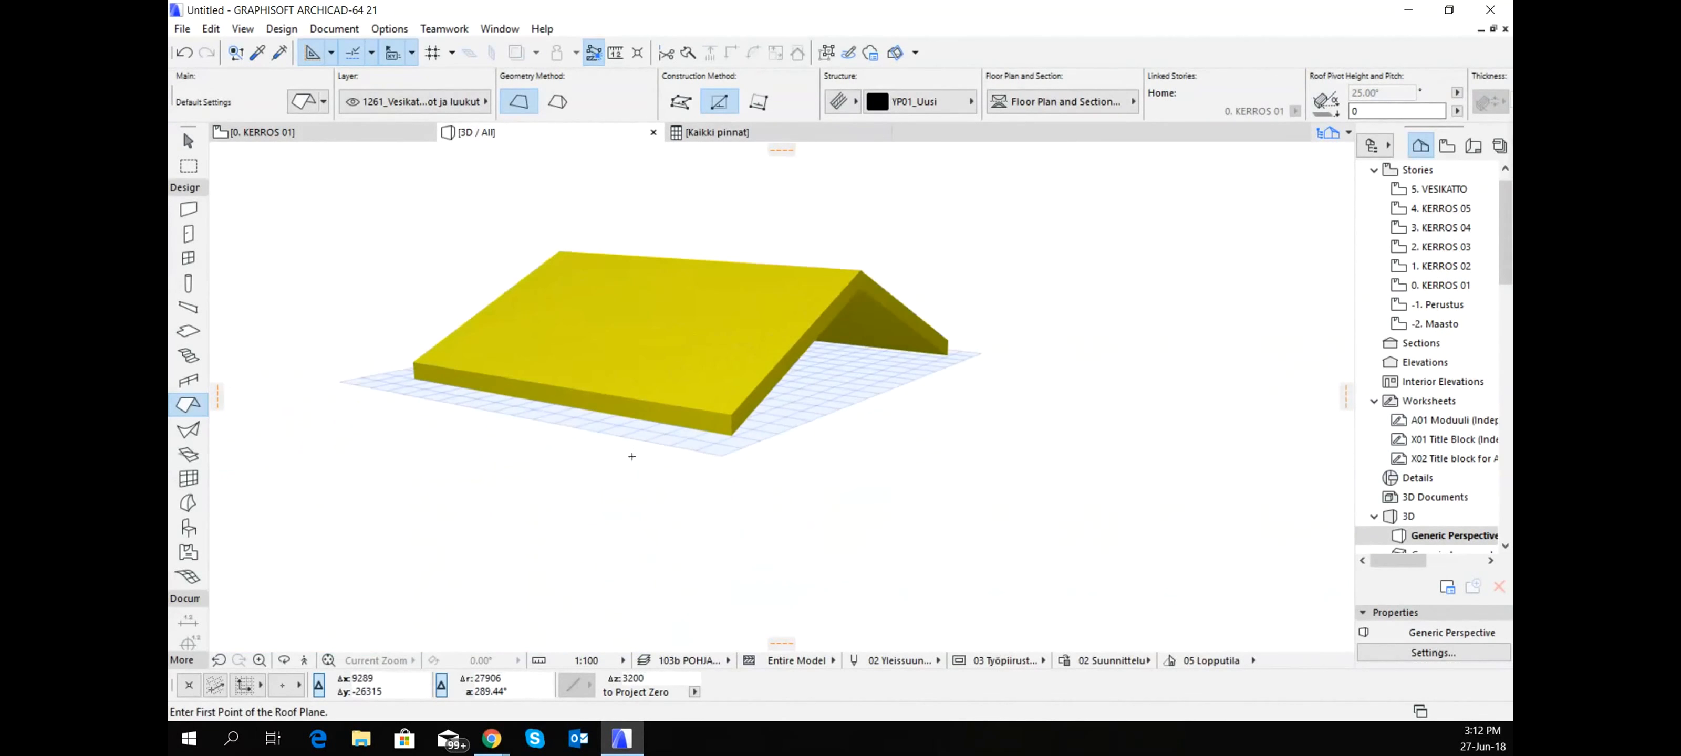
pyautogui.keyDown('shift'); pyautogui.click(699, 420); pyautogui.keyUp('shift')
pyautogui.scroll(2, 696, 406)
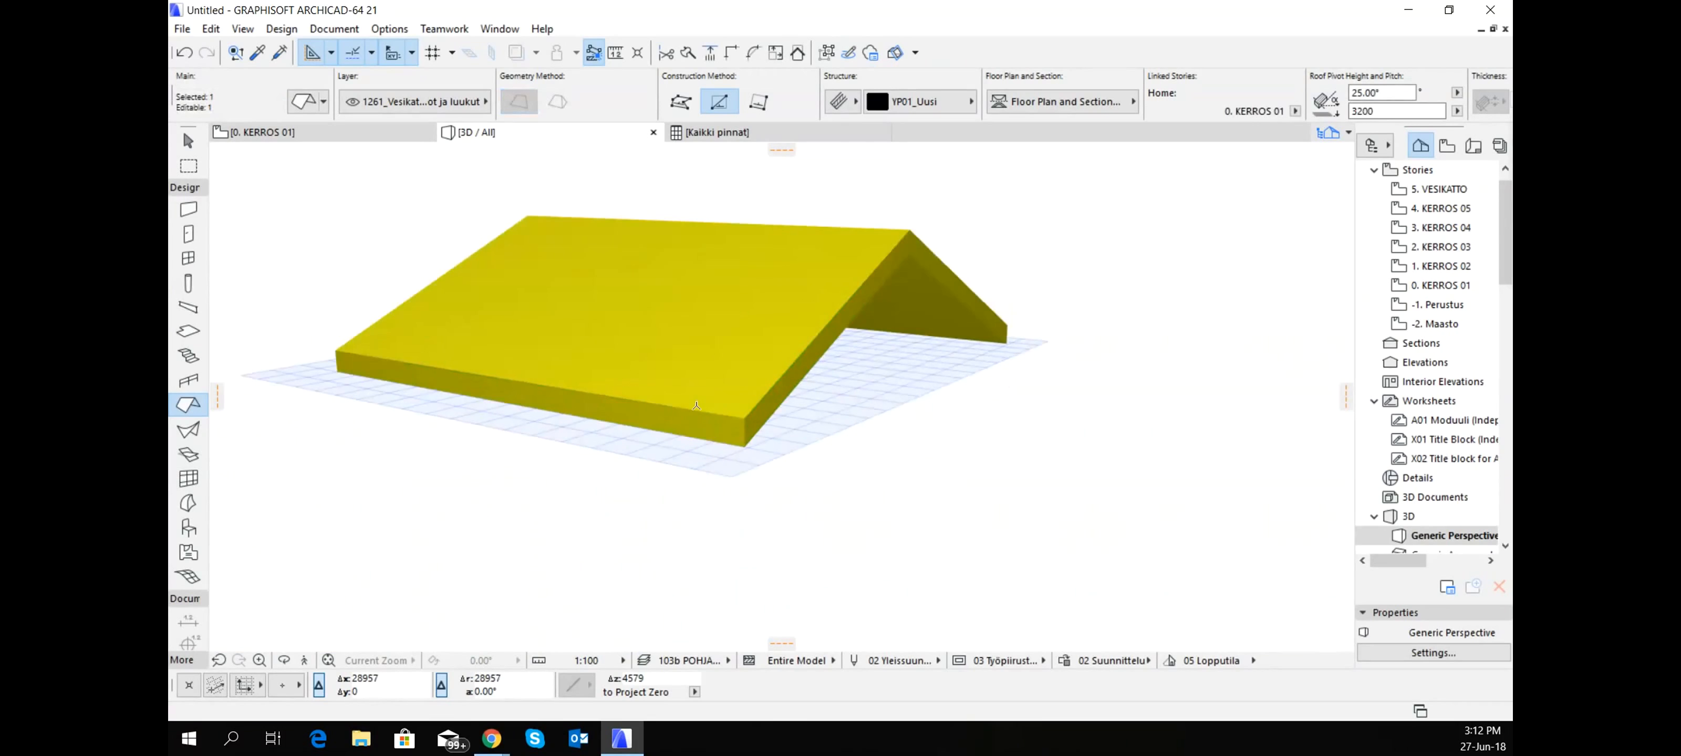
# - Try to give the near roof's eave edge a horizontal cut through Custom Edge Settings, applied to the clicked edge only
pyautogui.click(681, 411)
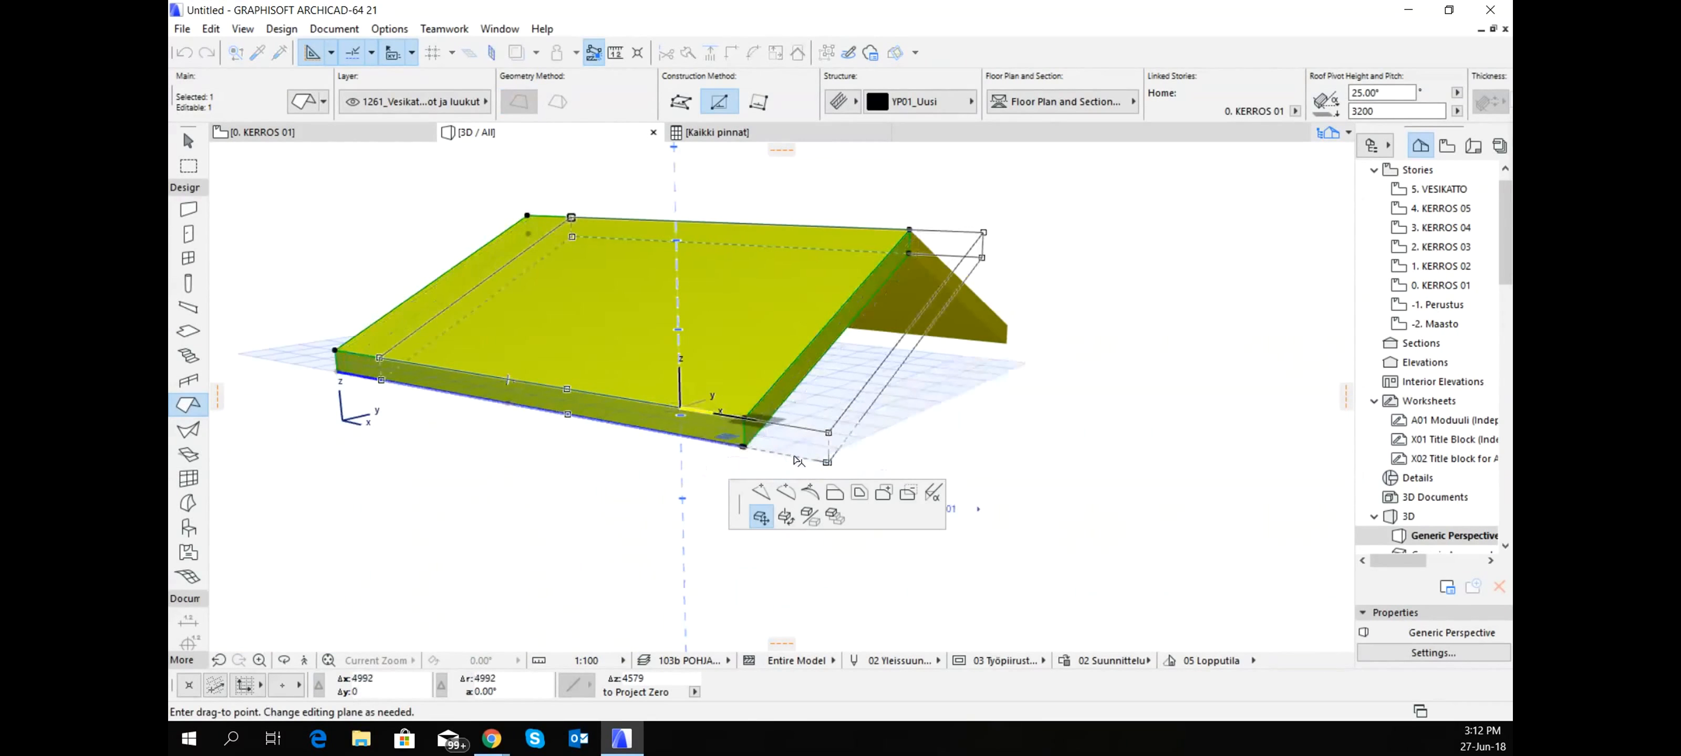
pyautogui.click(933, 495)
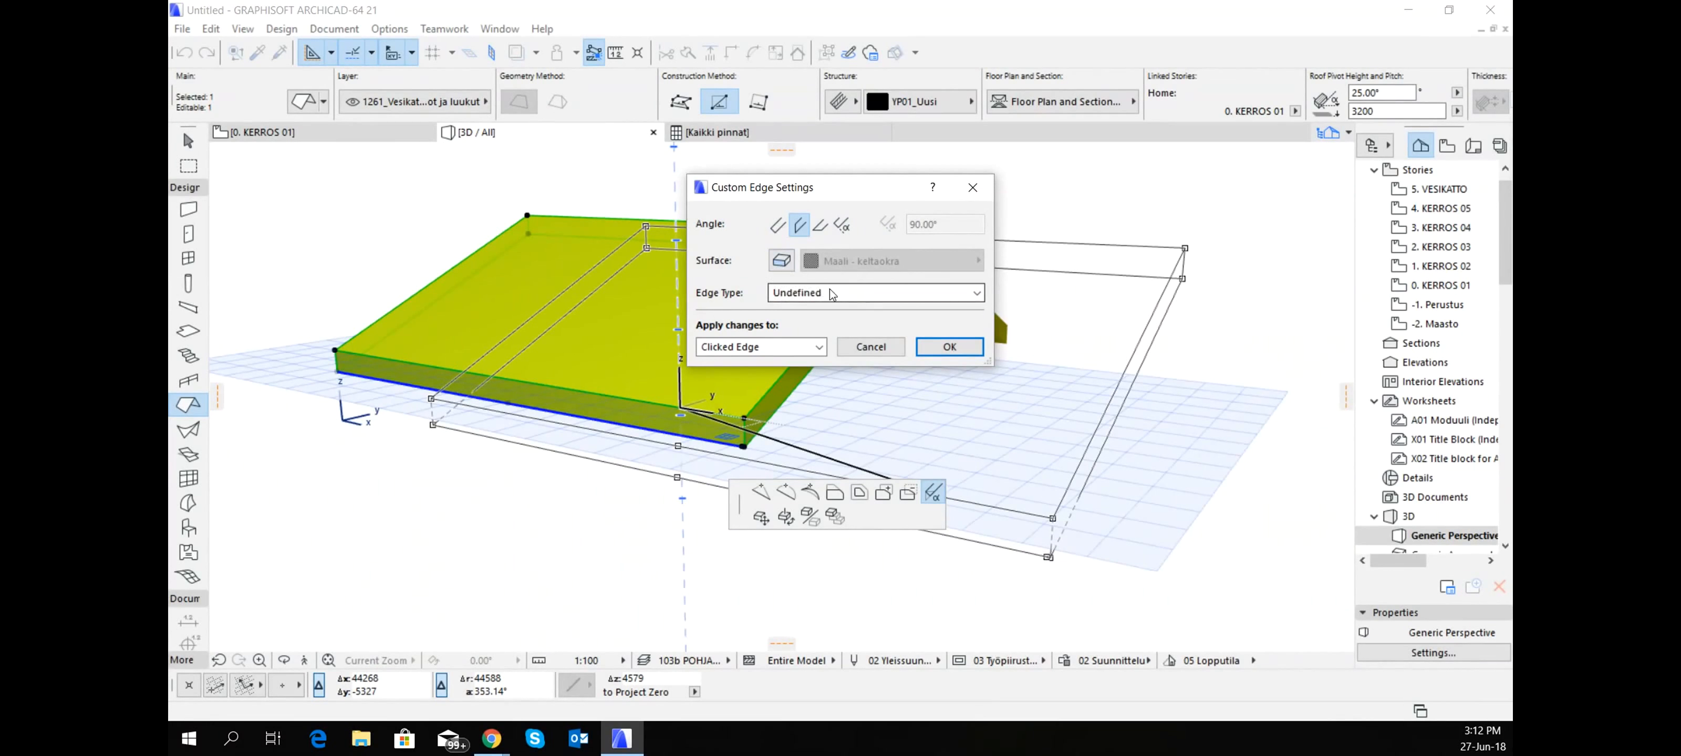
pyautogui.click(841, 292)
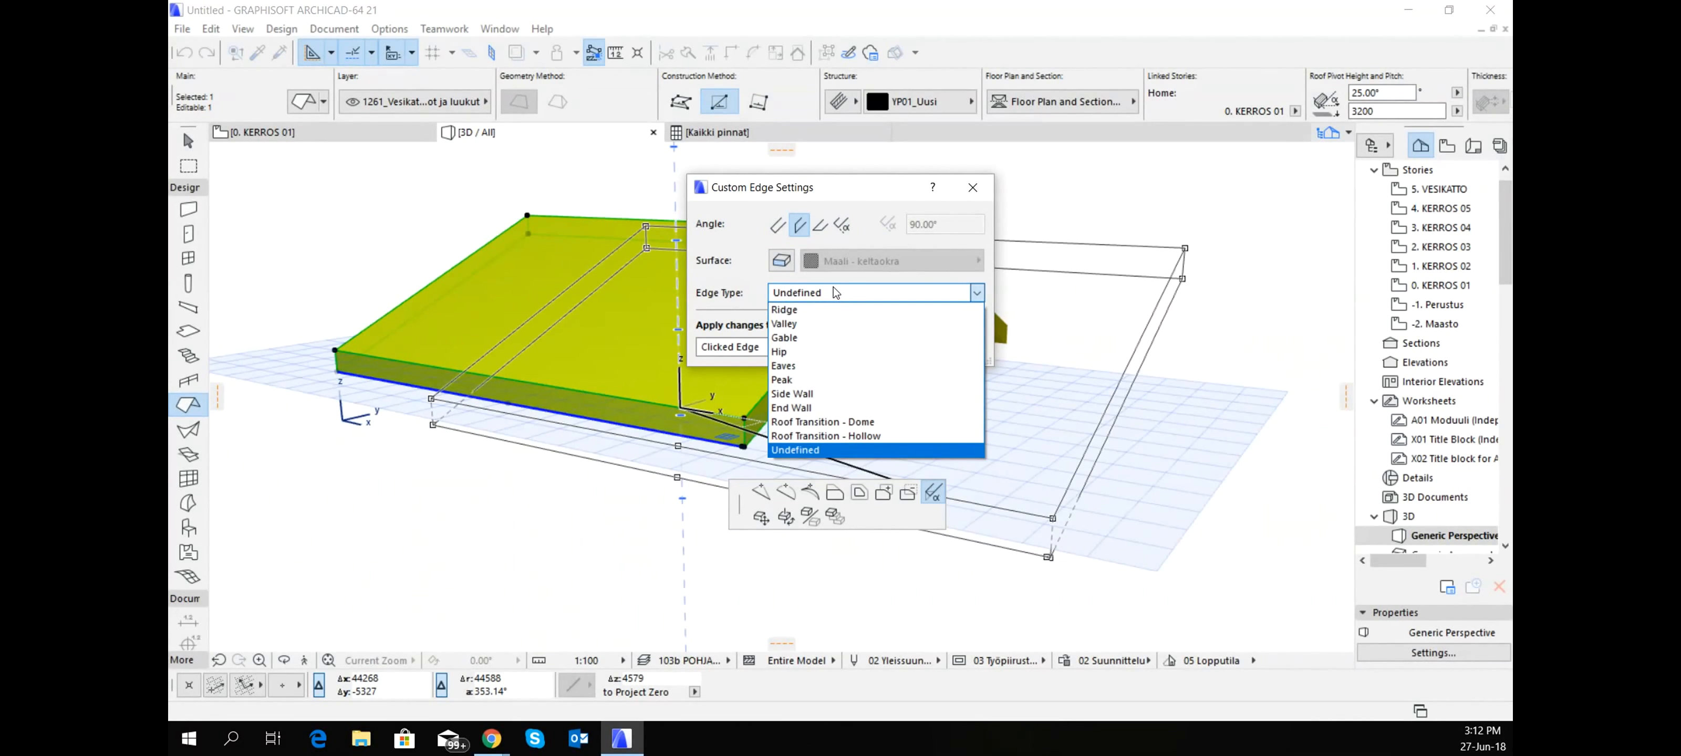
pyautogui.click(756, 290)
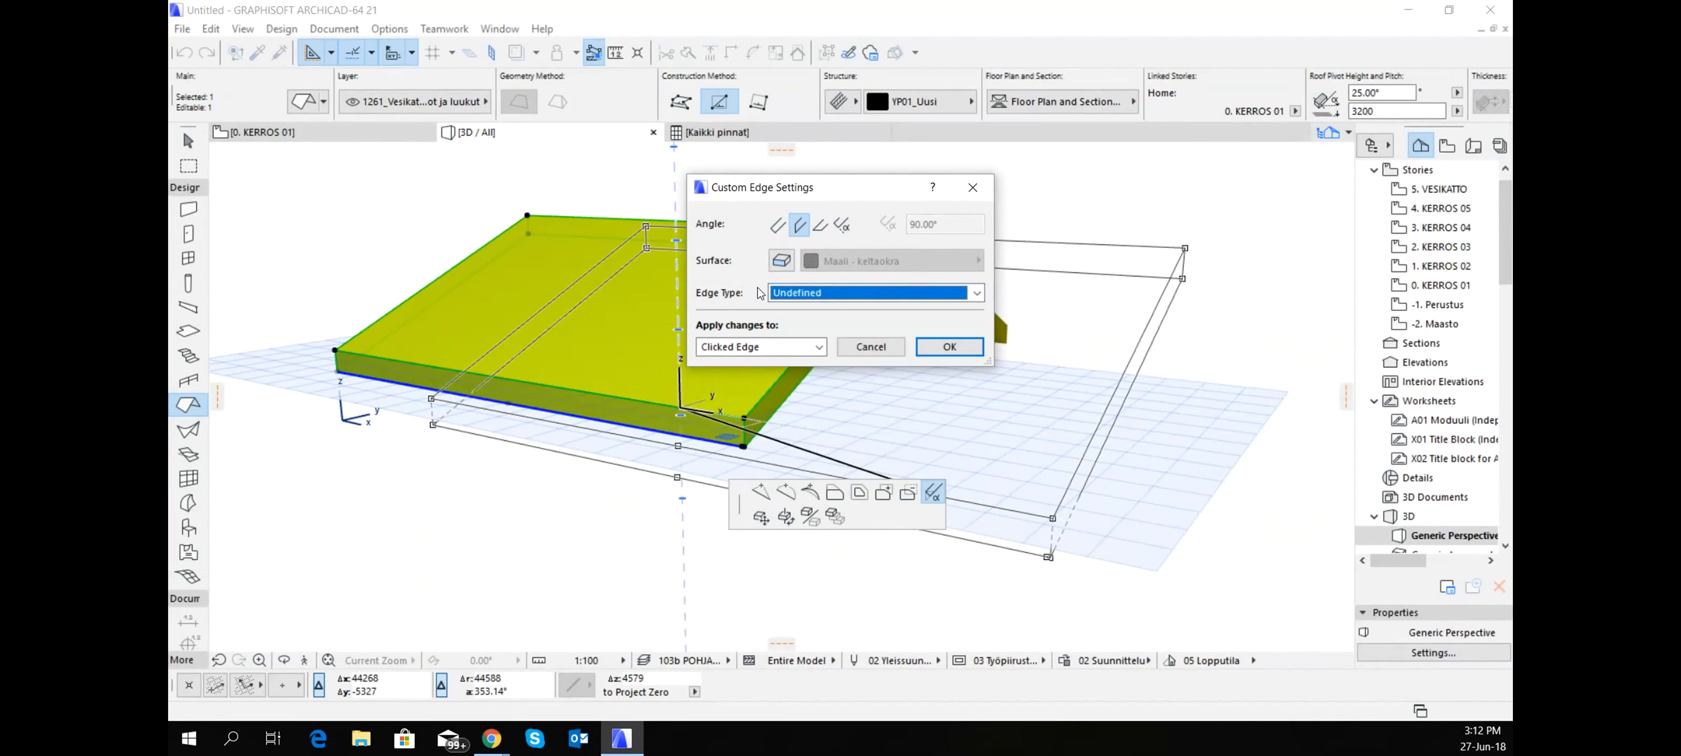
pyautogui.click(820, 348)
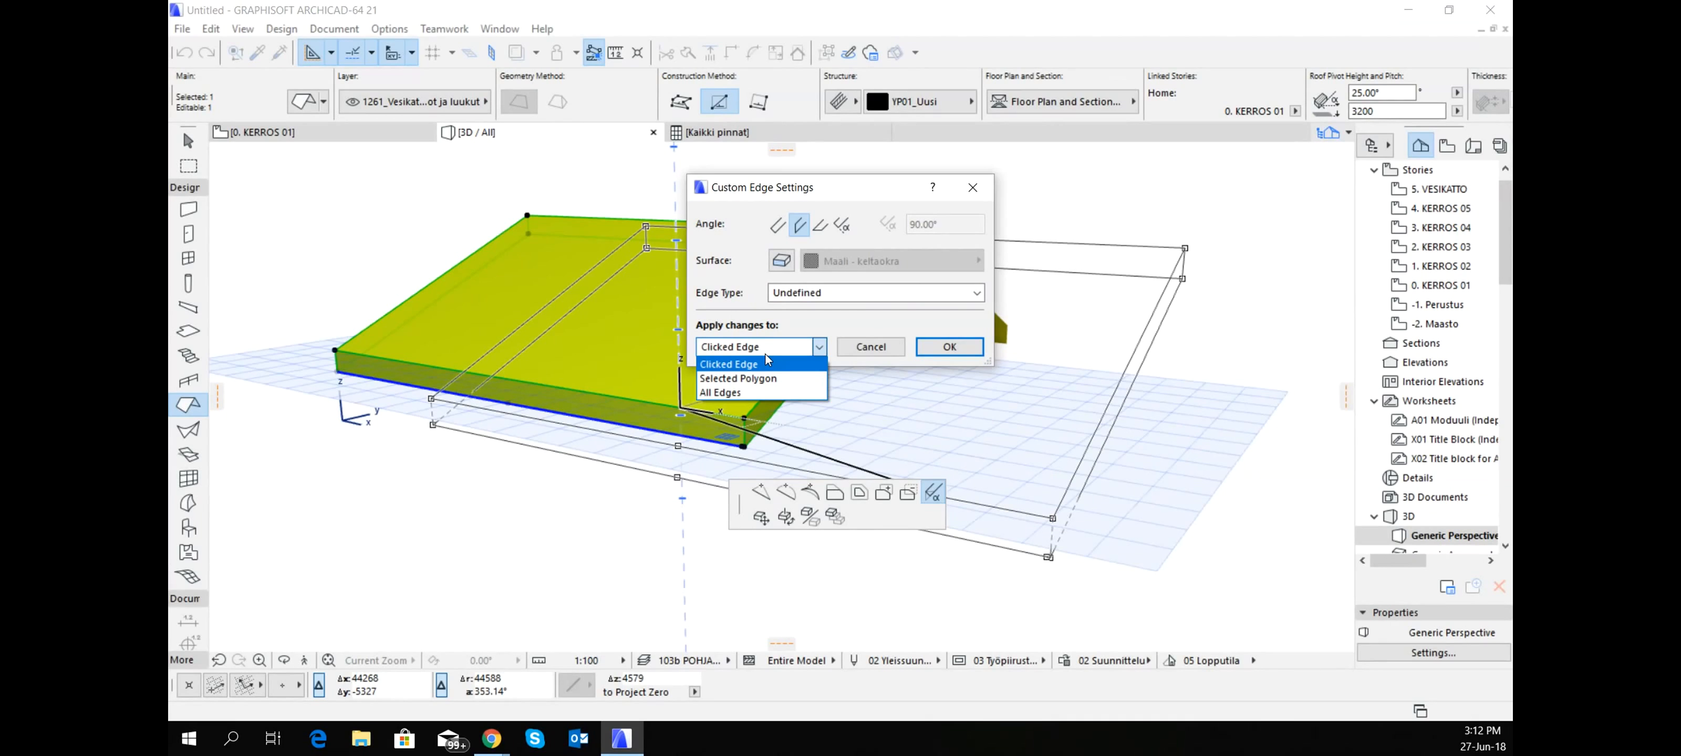
pyautogui.click(821, 227)
pyautogui.click(947, 351)
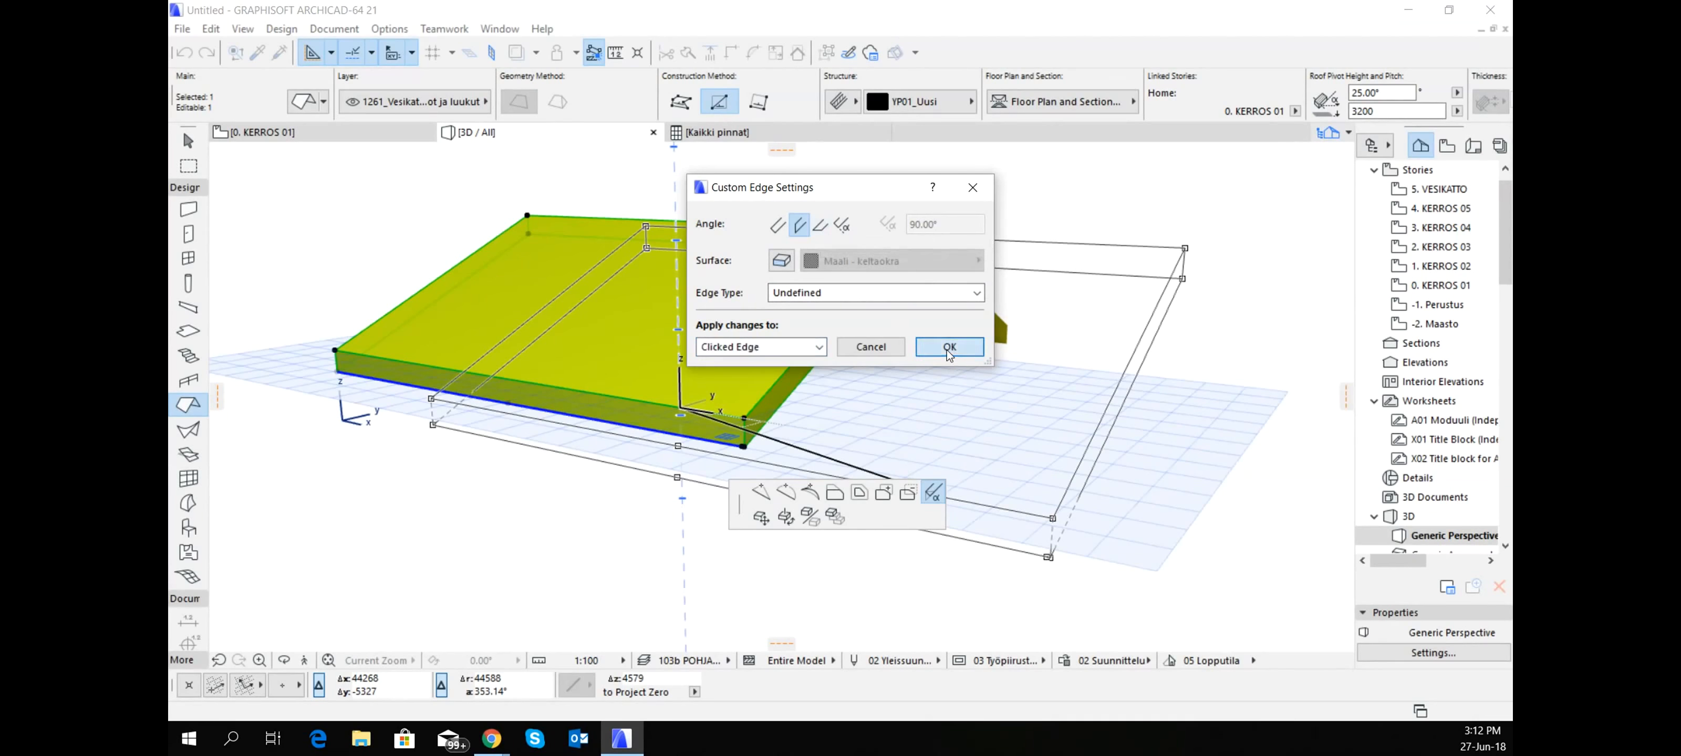
pyautogui.scroll(4, 803, 422)
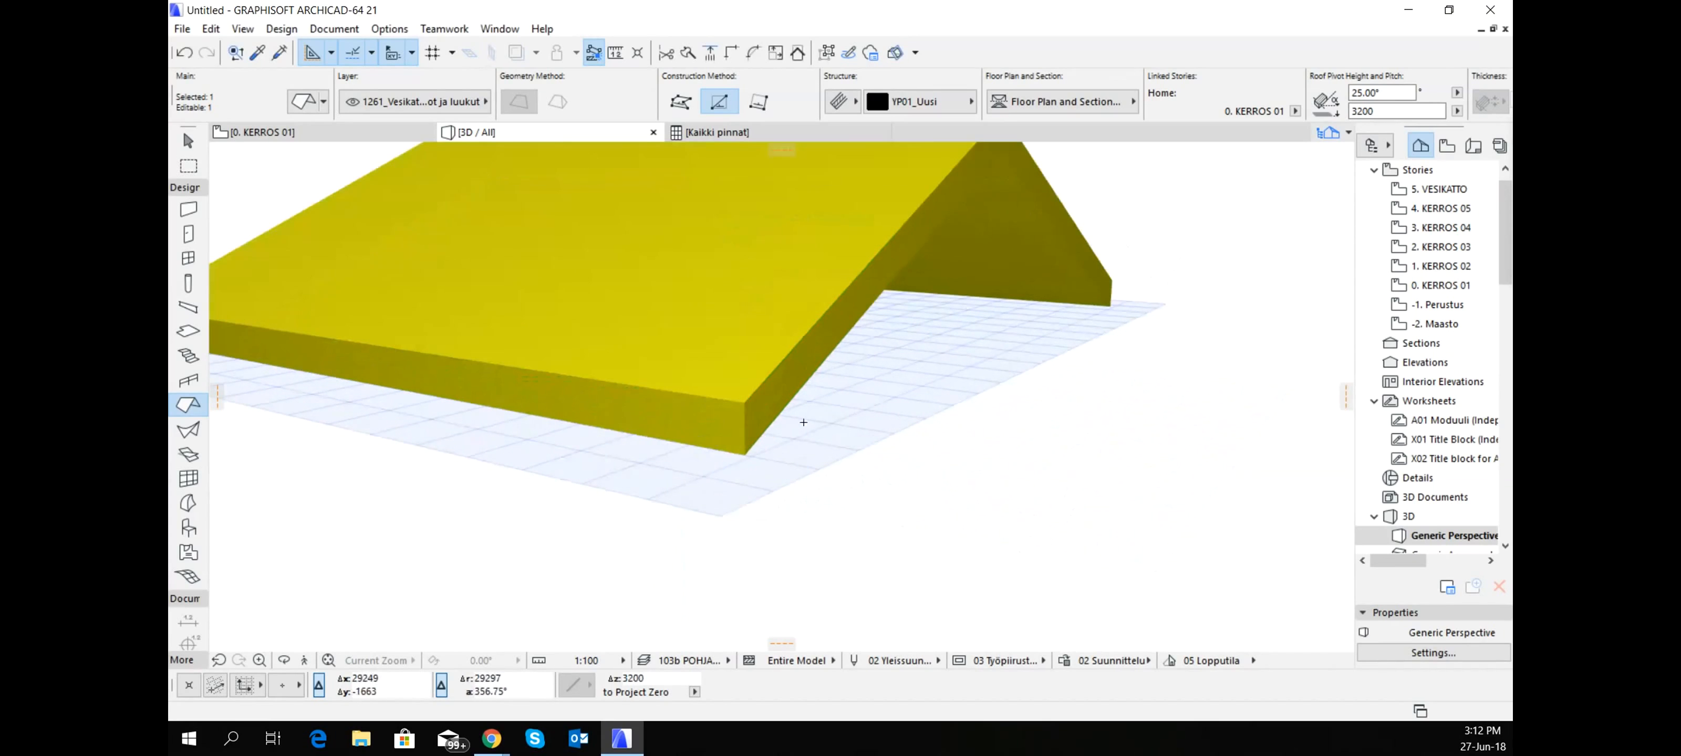
pyautogui.press('Escape')
# - Set the near roof's upper eave edge to a horizontal angle in Custom Edge Settings, applied to Clicked Edge, and inspect the cut from below
pyautogui.keyDown('shift'); pyautogui.click(698, 420); pyautogui.keyUp('shift')
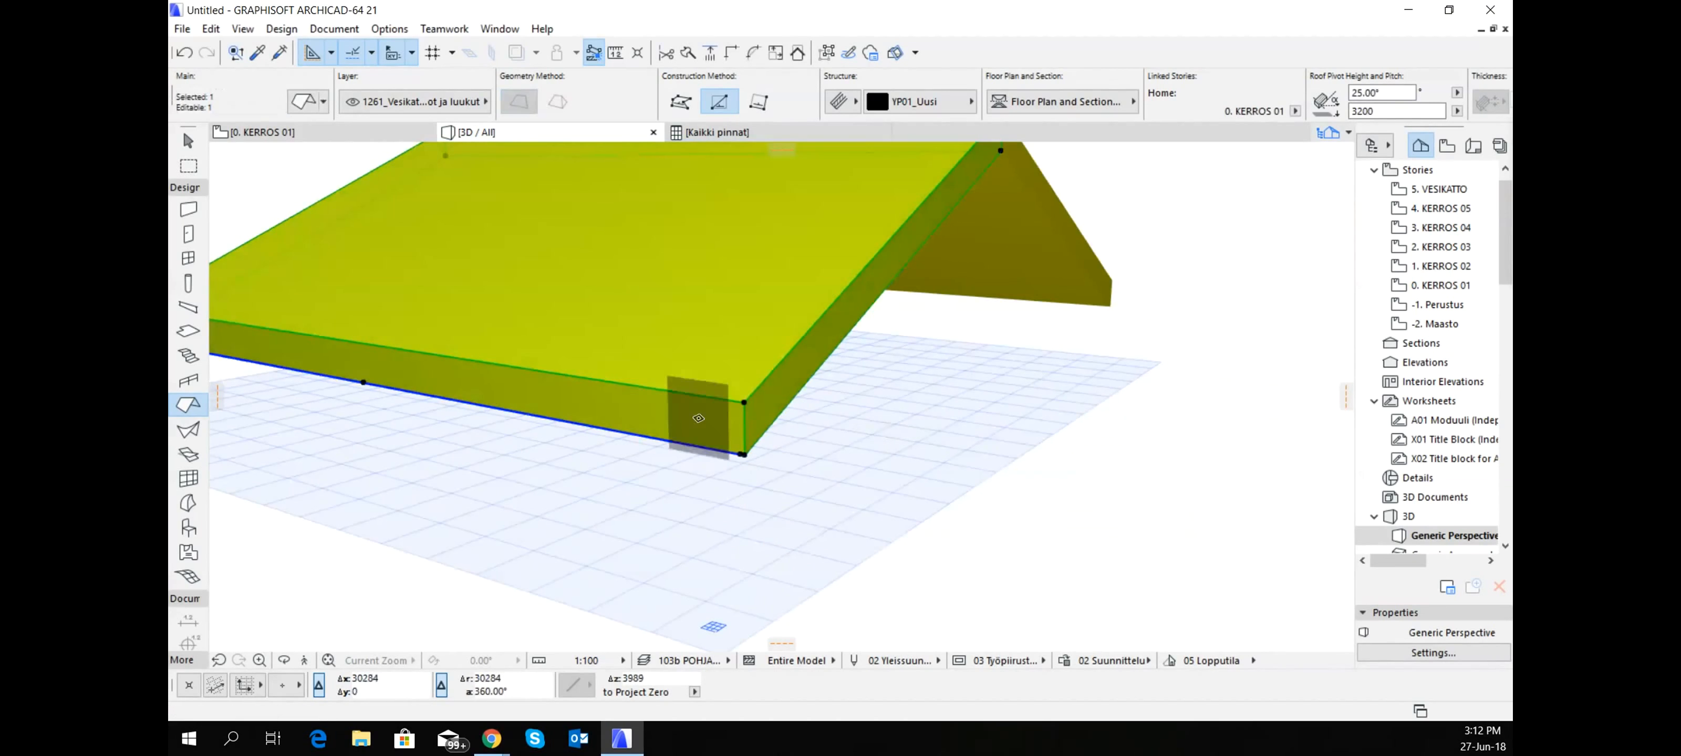
pyautogui.press('Escape')
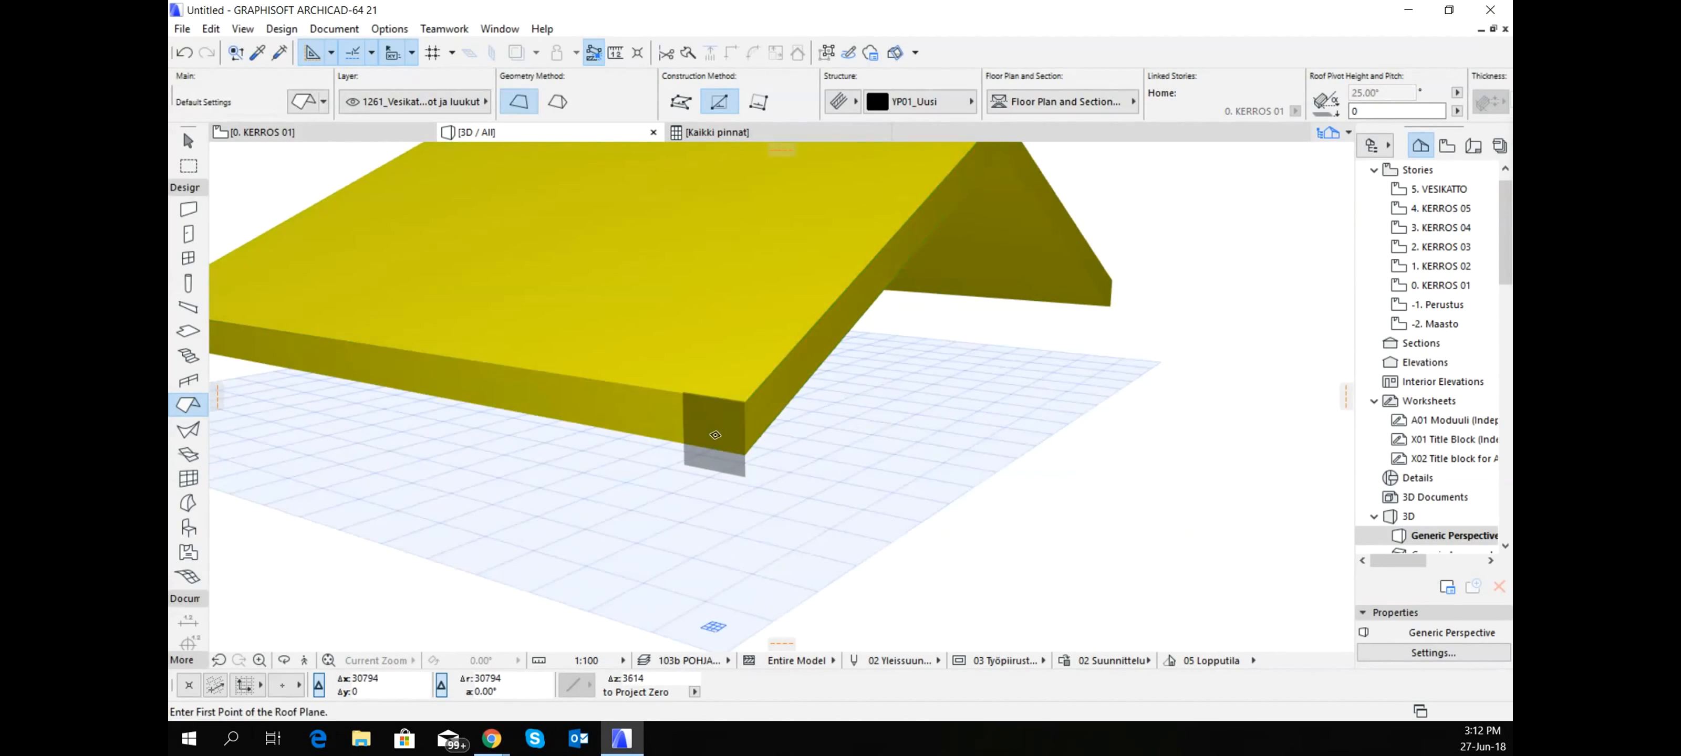
pyautogui.keyDown('shift'); pyautogui.click(715, 431); pyautogui.keyUp('shift')
pyautogui.click(711, 397)
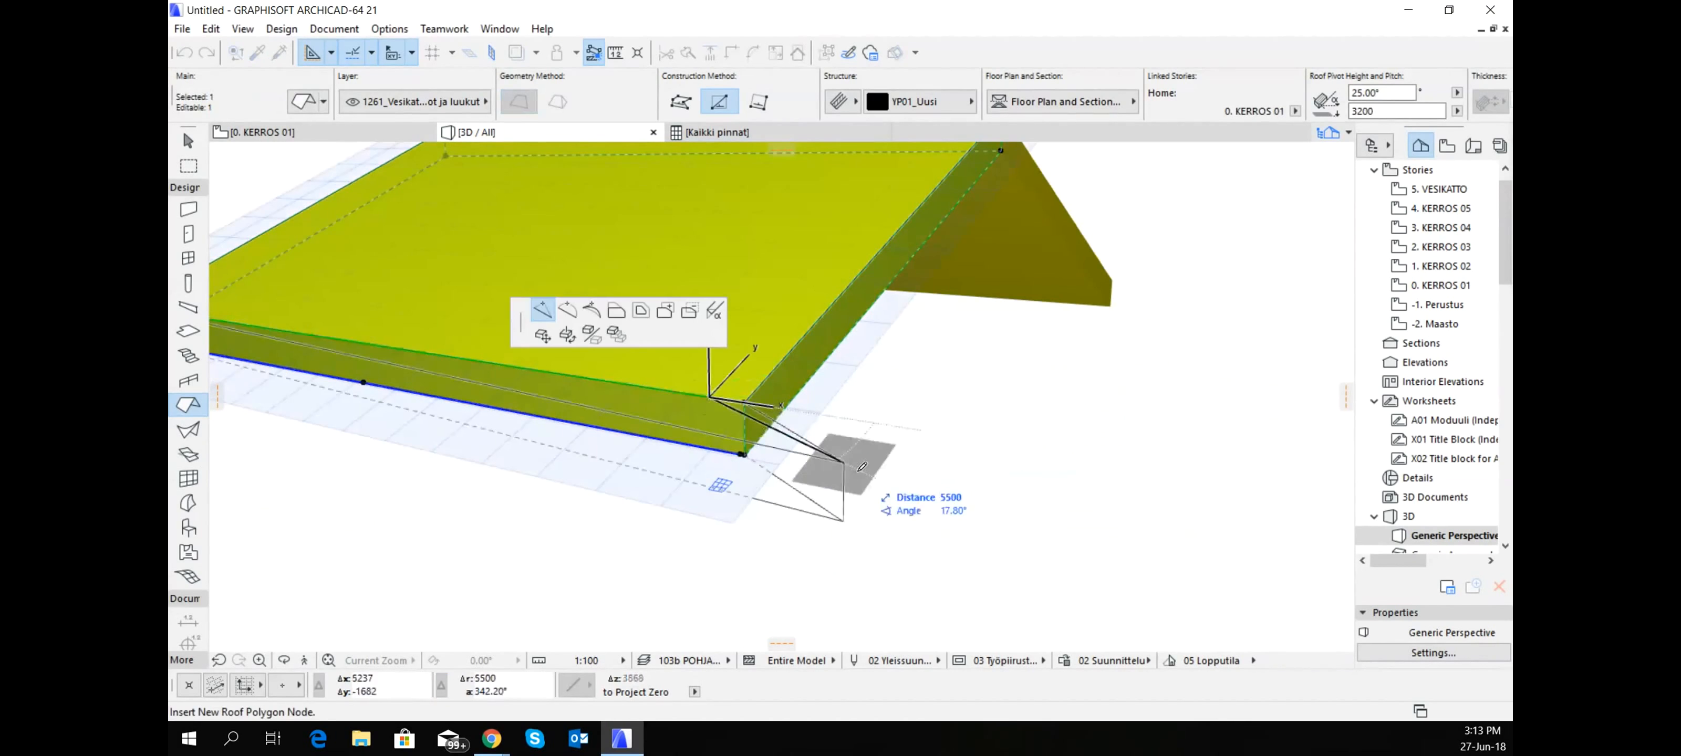
pyautogui.click(716, 312)
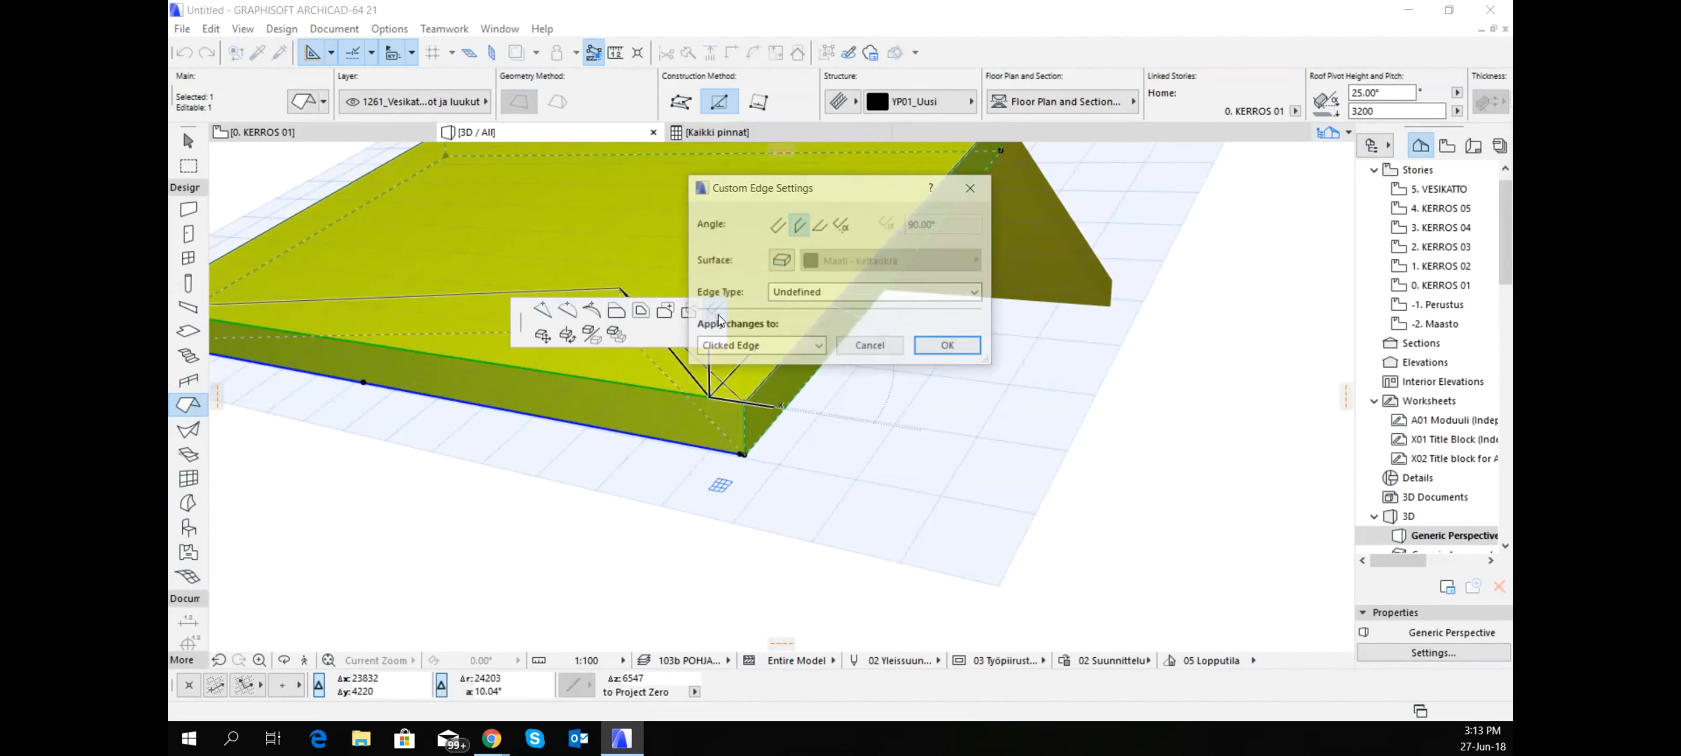
pyautogui.click(821, 226)
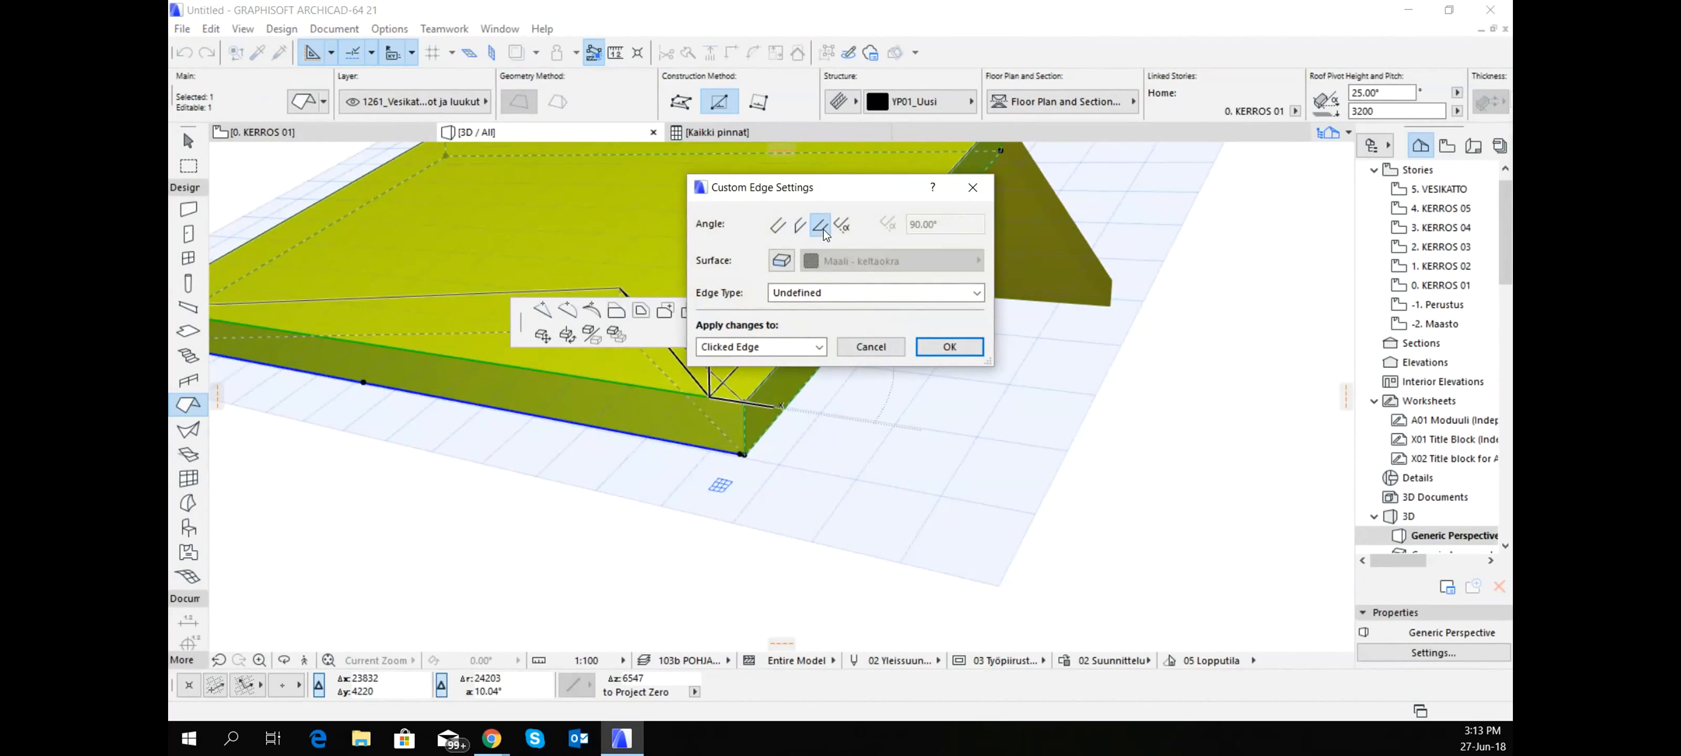
pyautogui.click(946, 346)
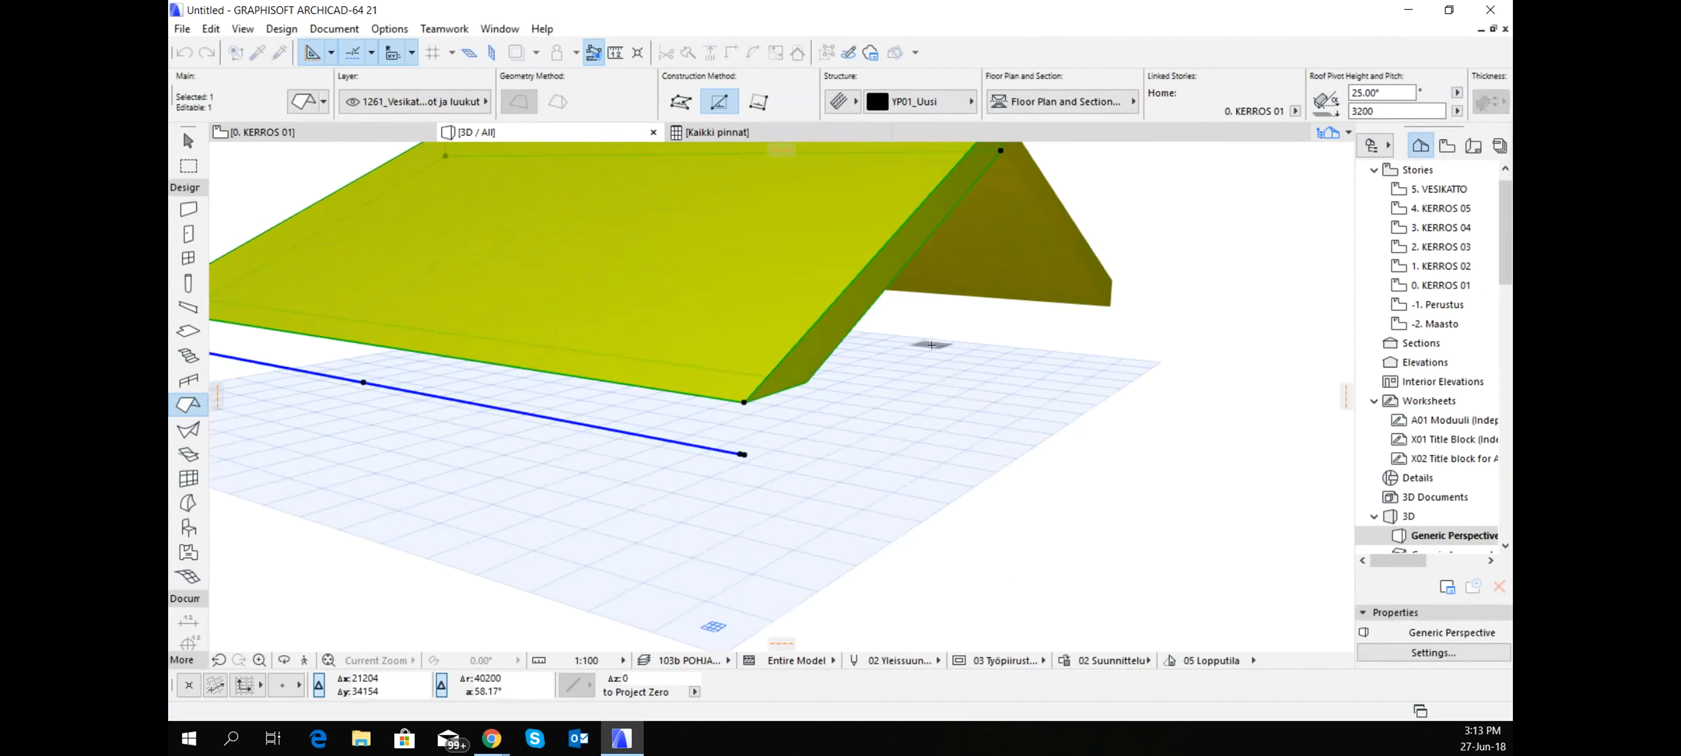
pyautogui.keyDown('shift'); pyautogui.moveTo(985, 378); pyautogui.dragTo(502, 350, button='middle'); pyautogui.keyUp('shift')
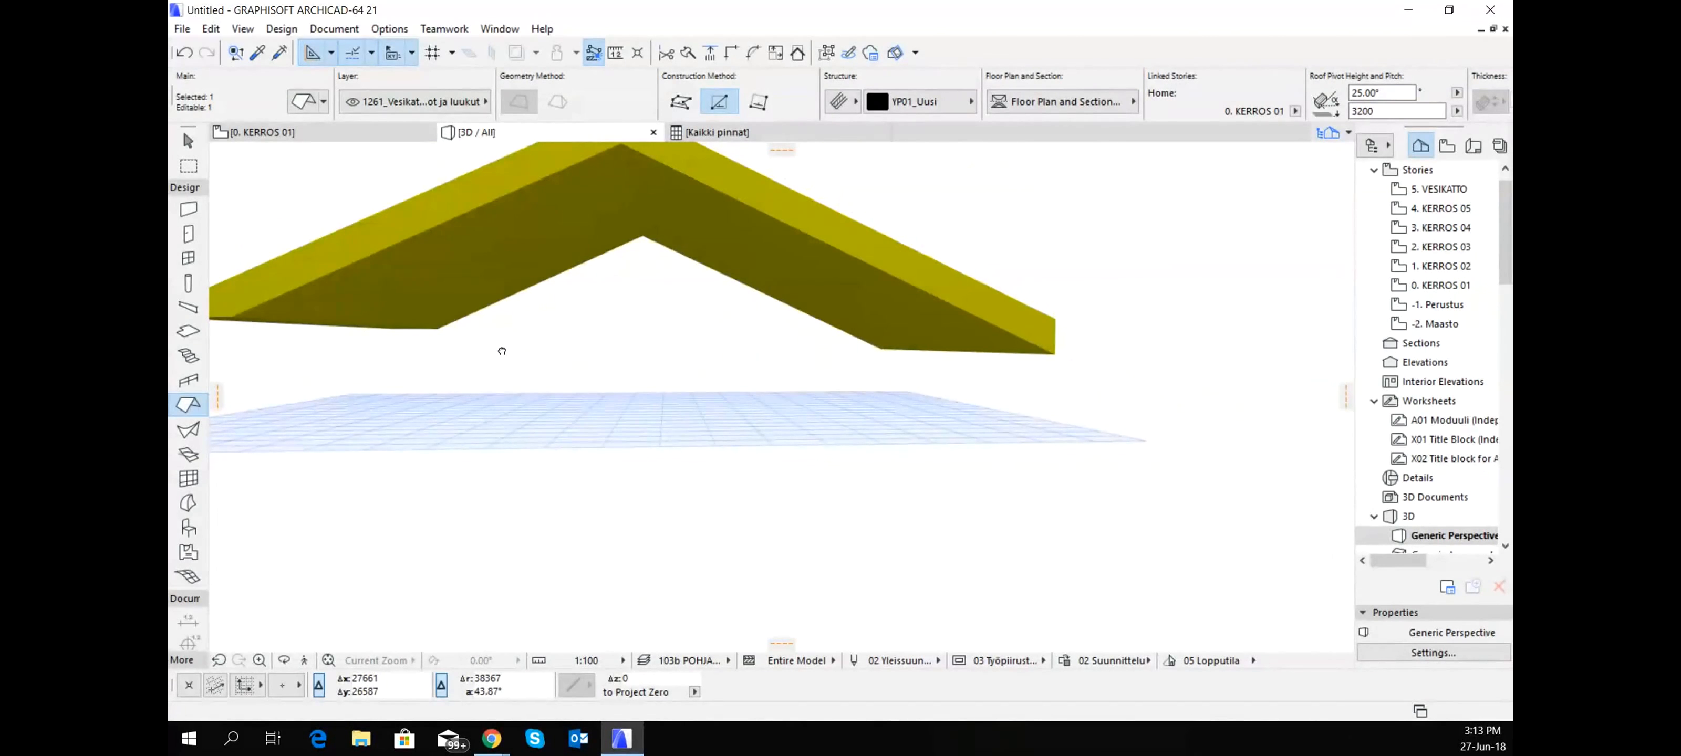
pyautogui.keyDown('shift'); pyautogui.moveTo(501, 347); pyautogui.dragTo(602, 372, button='middle'); pyautogui.keyUp('shift')
pyautogui.keyDown('shift'); pyautogui.moveTo(844, 405); pyautogui.dragTo(919, 326, button='middle'); pyautogui.keyUp('shift')
pyautogui.press('Escape')
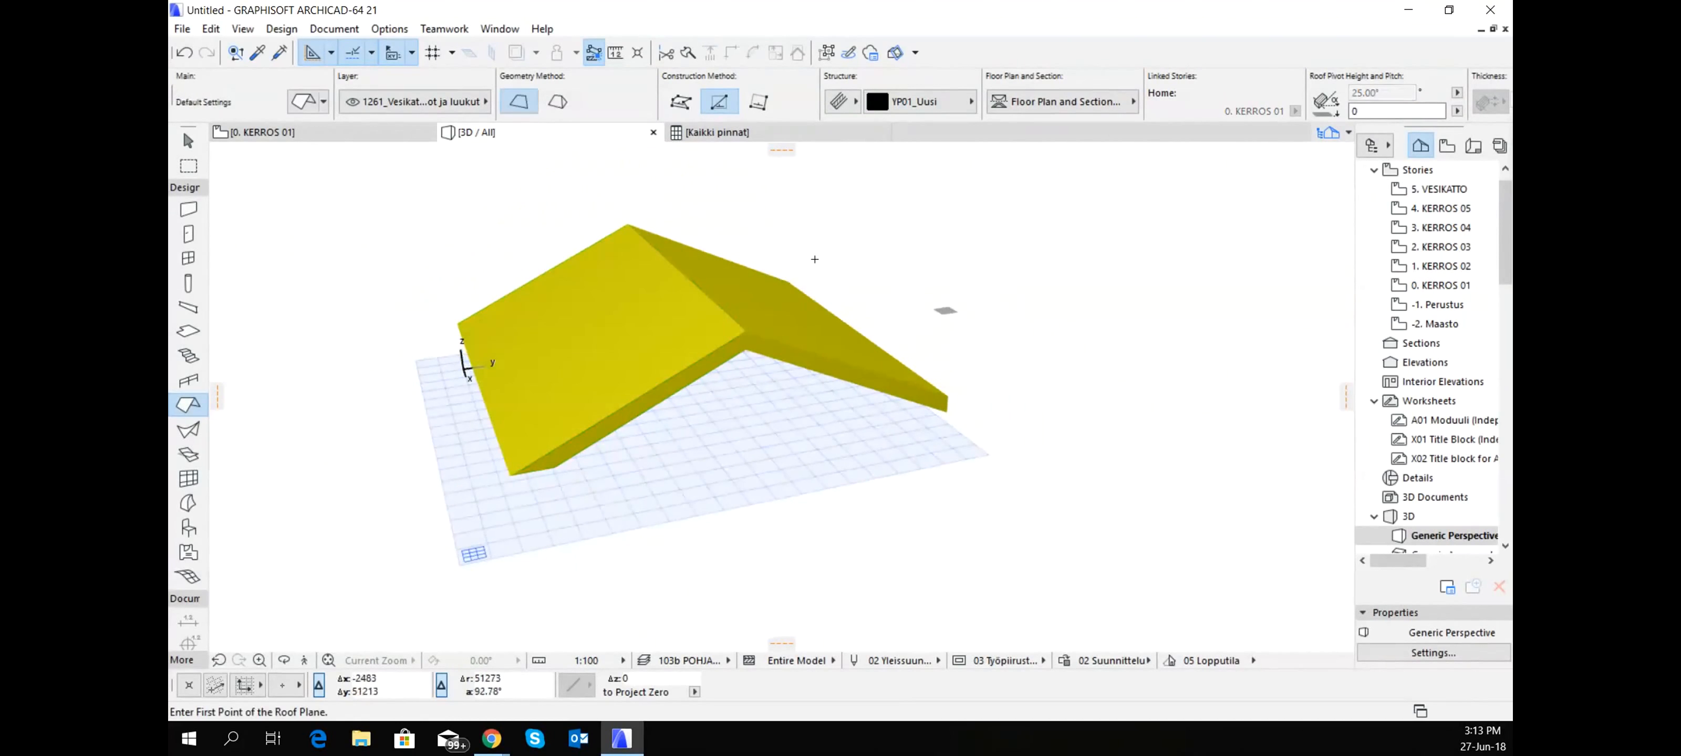
# - Draw a straight wall on the KERROS 01 plan along the roofs' left gable side, from the upper corner to the origin
pyautogui.click(253, 134)
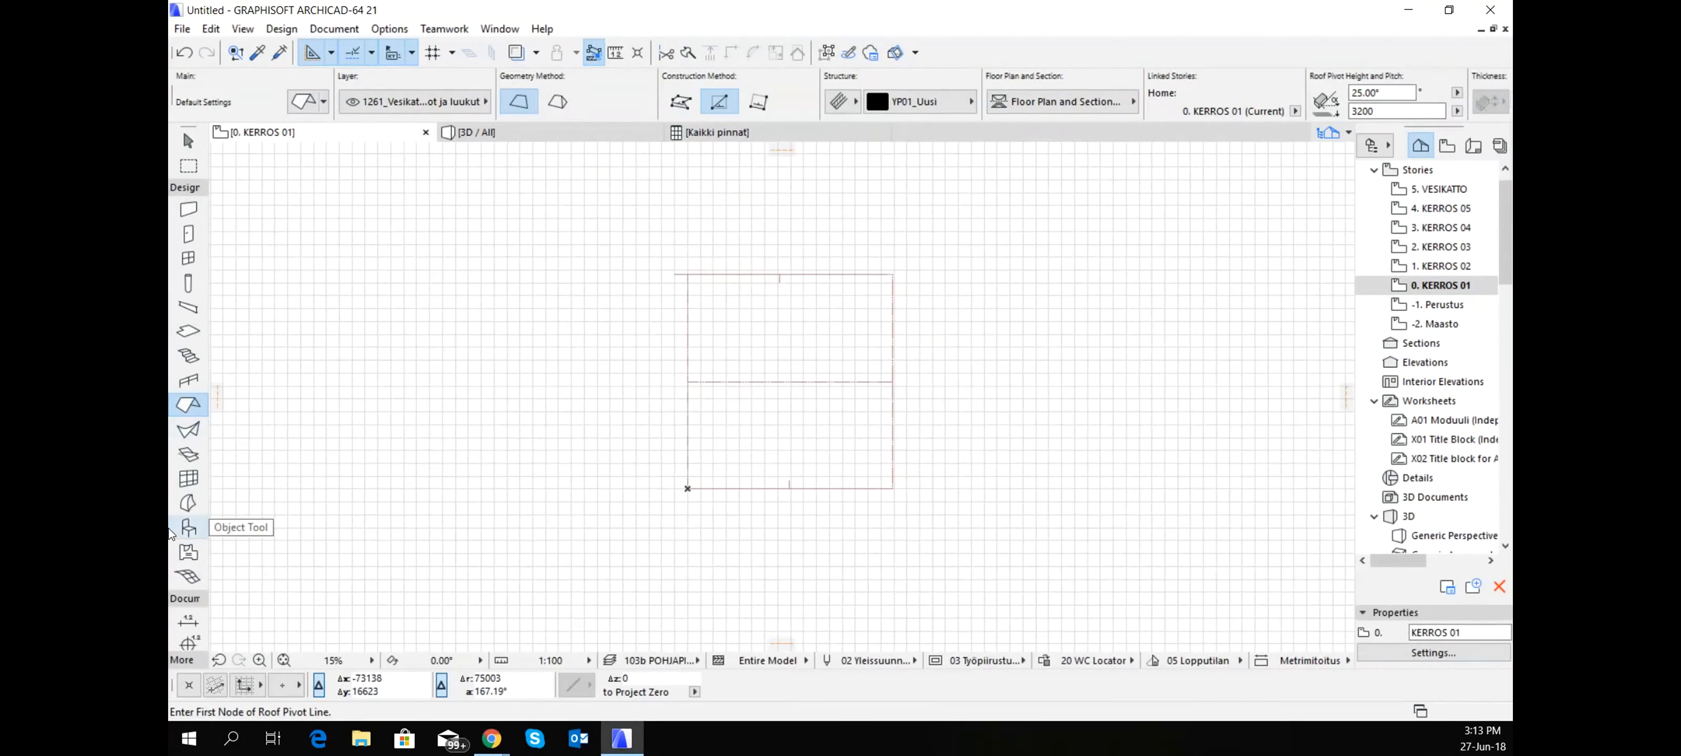
pyautogui.click(194, 211)
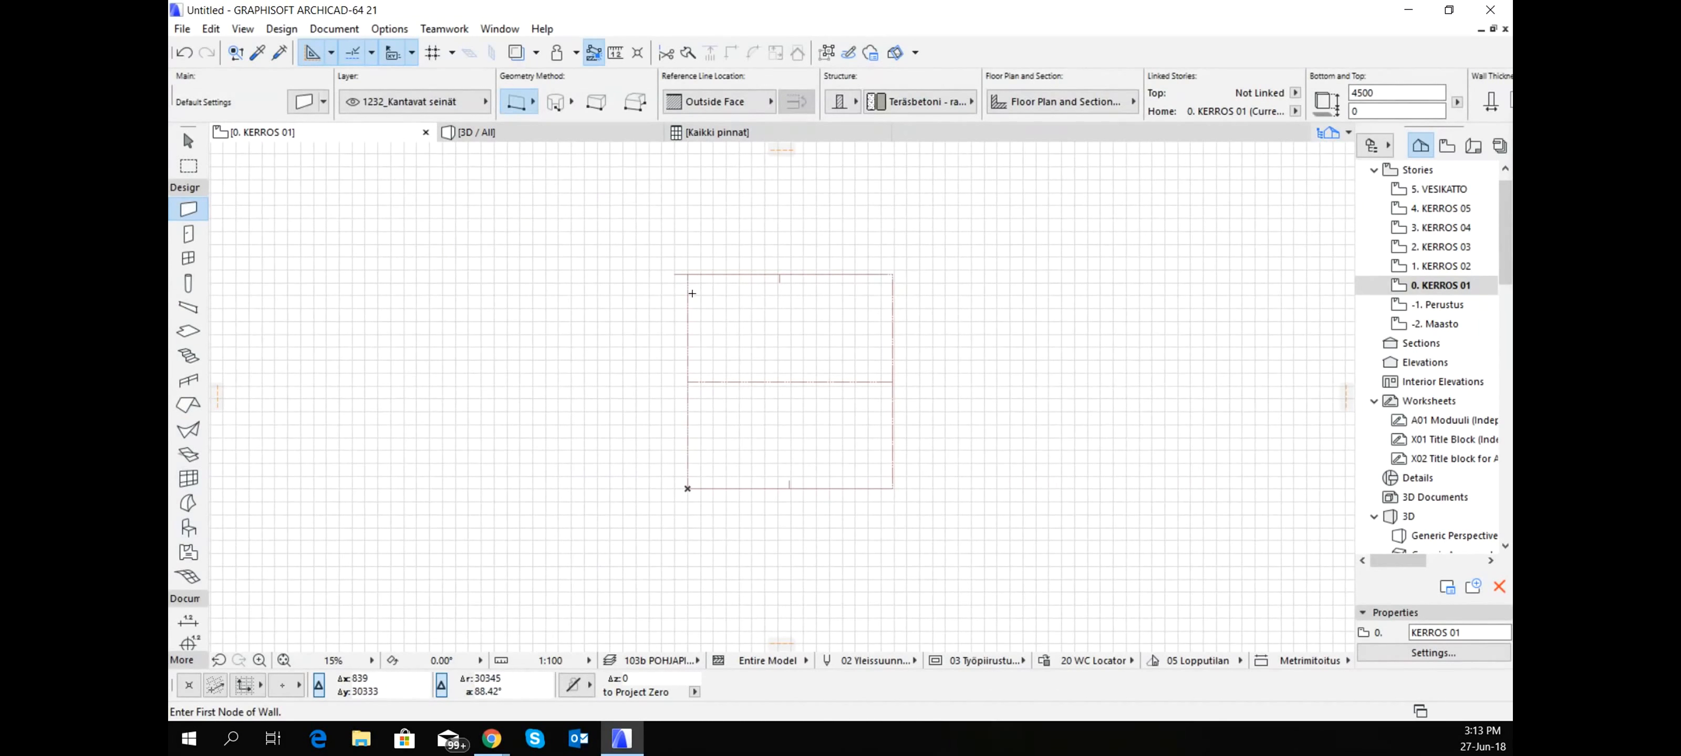
pyautogui.click(687, 275)
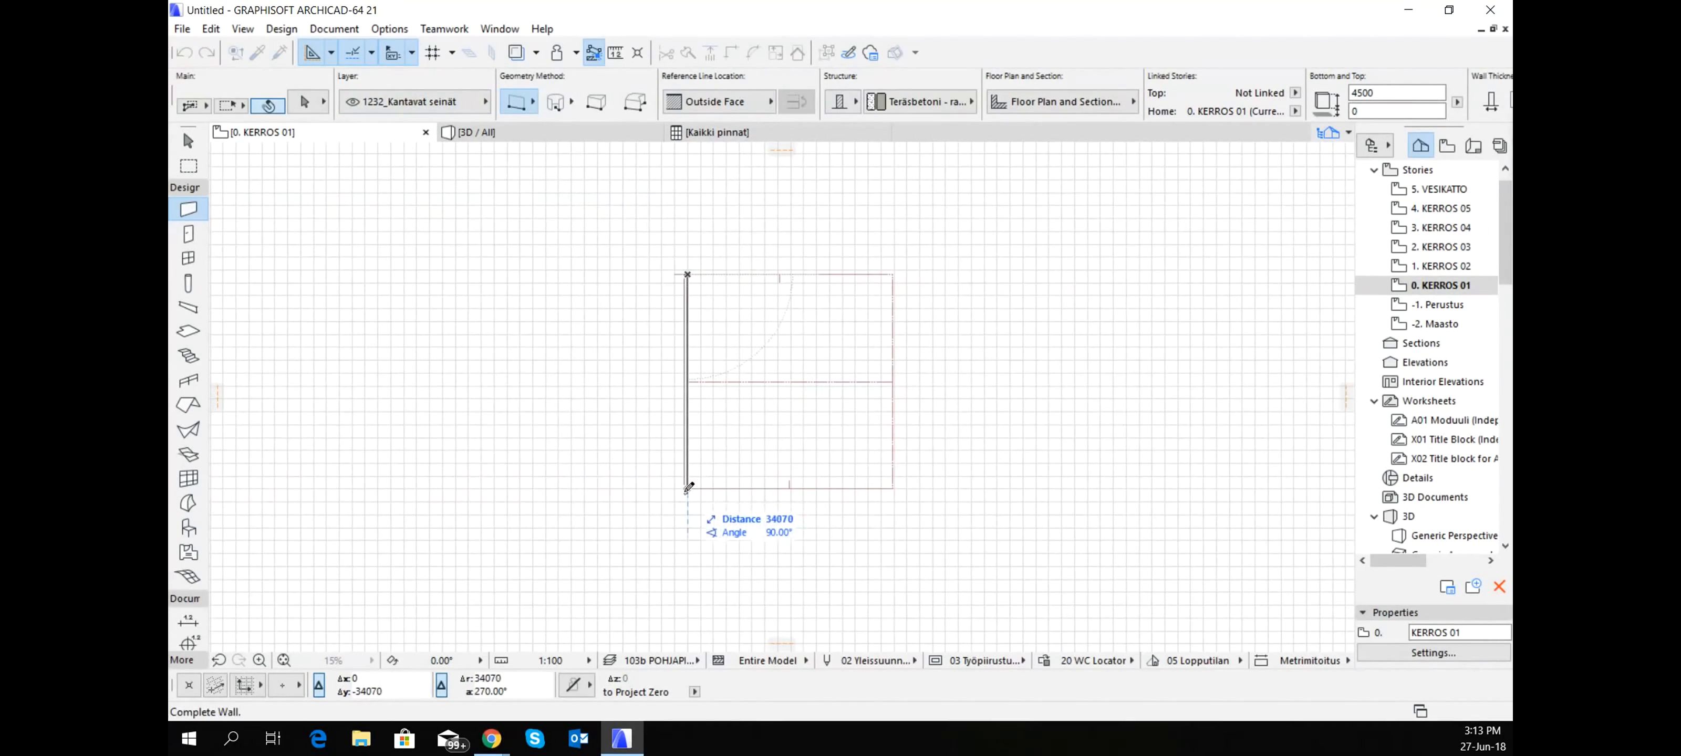
pyautogui.click(687, 488)
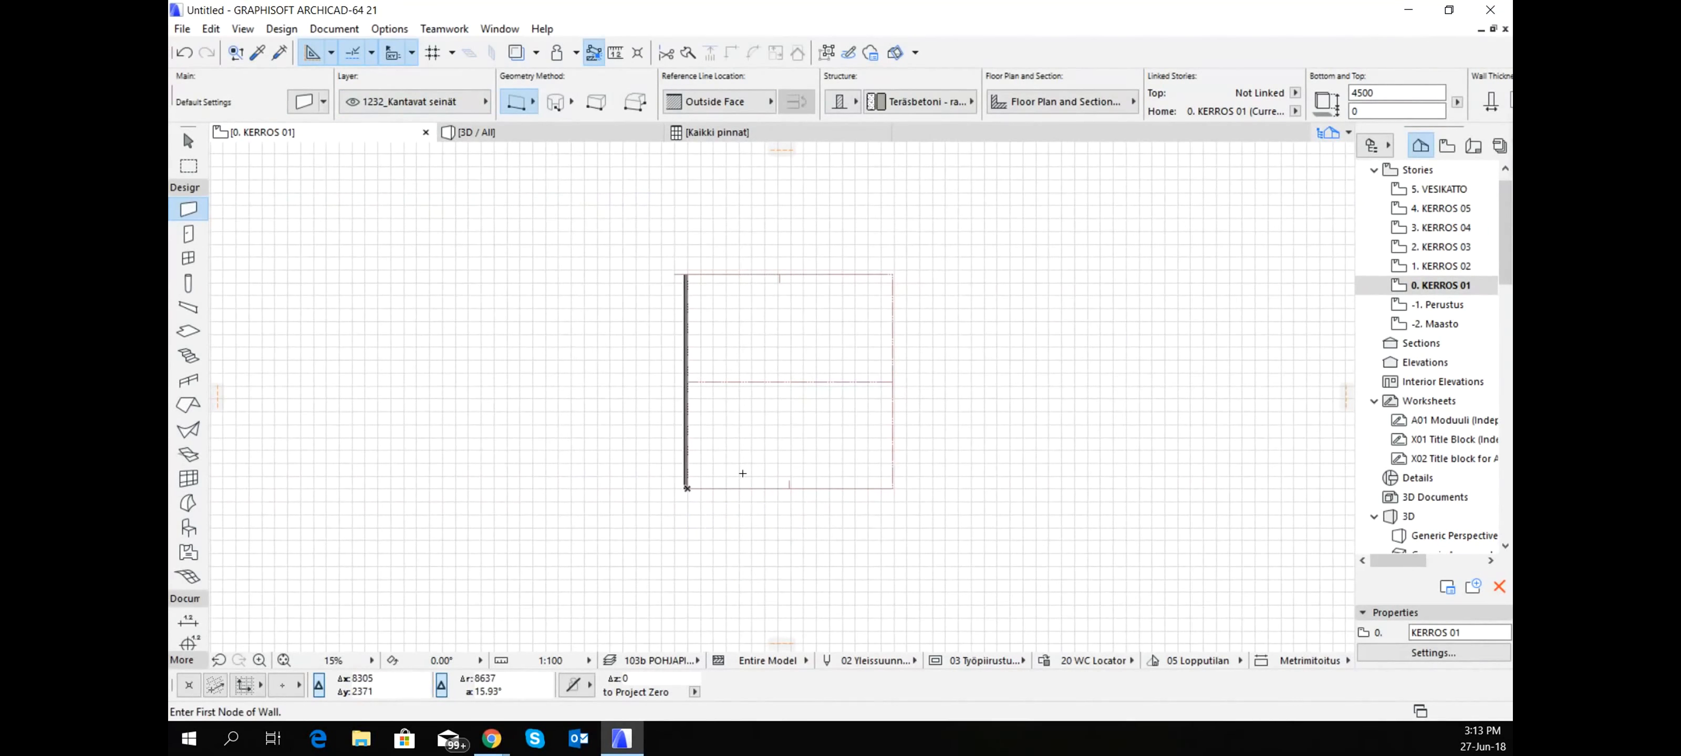
# - Stretch the gable wall's top in 3D above the roof ridge, to a height of 14127
pyautogui.press('F3')
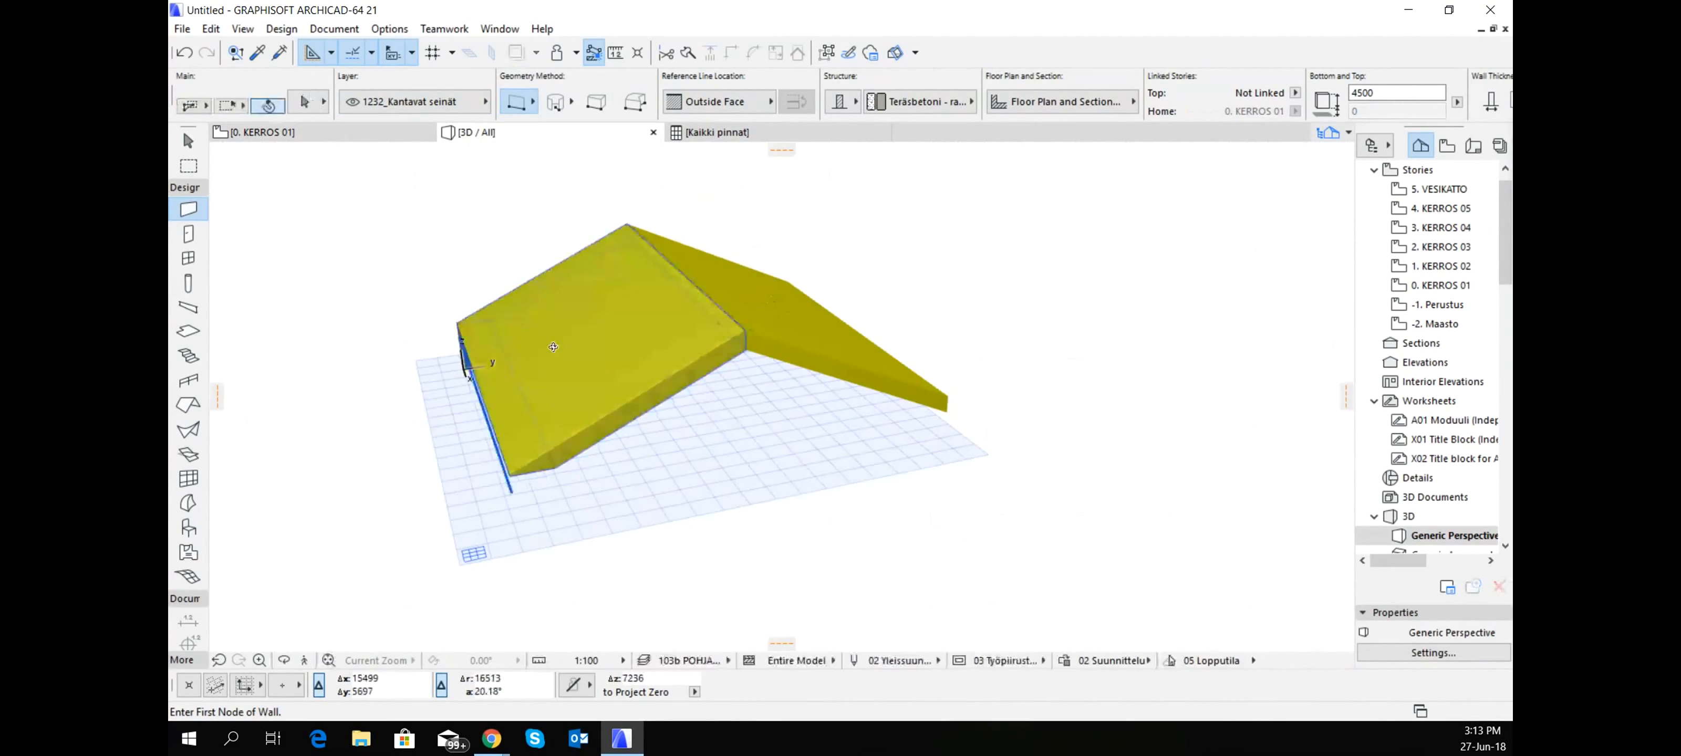
pyautogui.keyDown('shift'); pyautogui.moveTo(1070, 389); pyautogui.dragTo(496, 430, button='middle'); pyautogui.keyUp('shift')
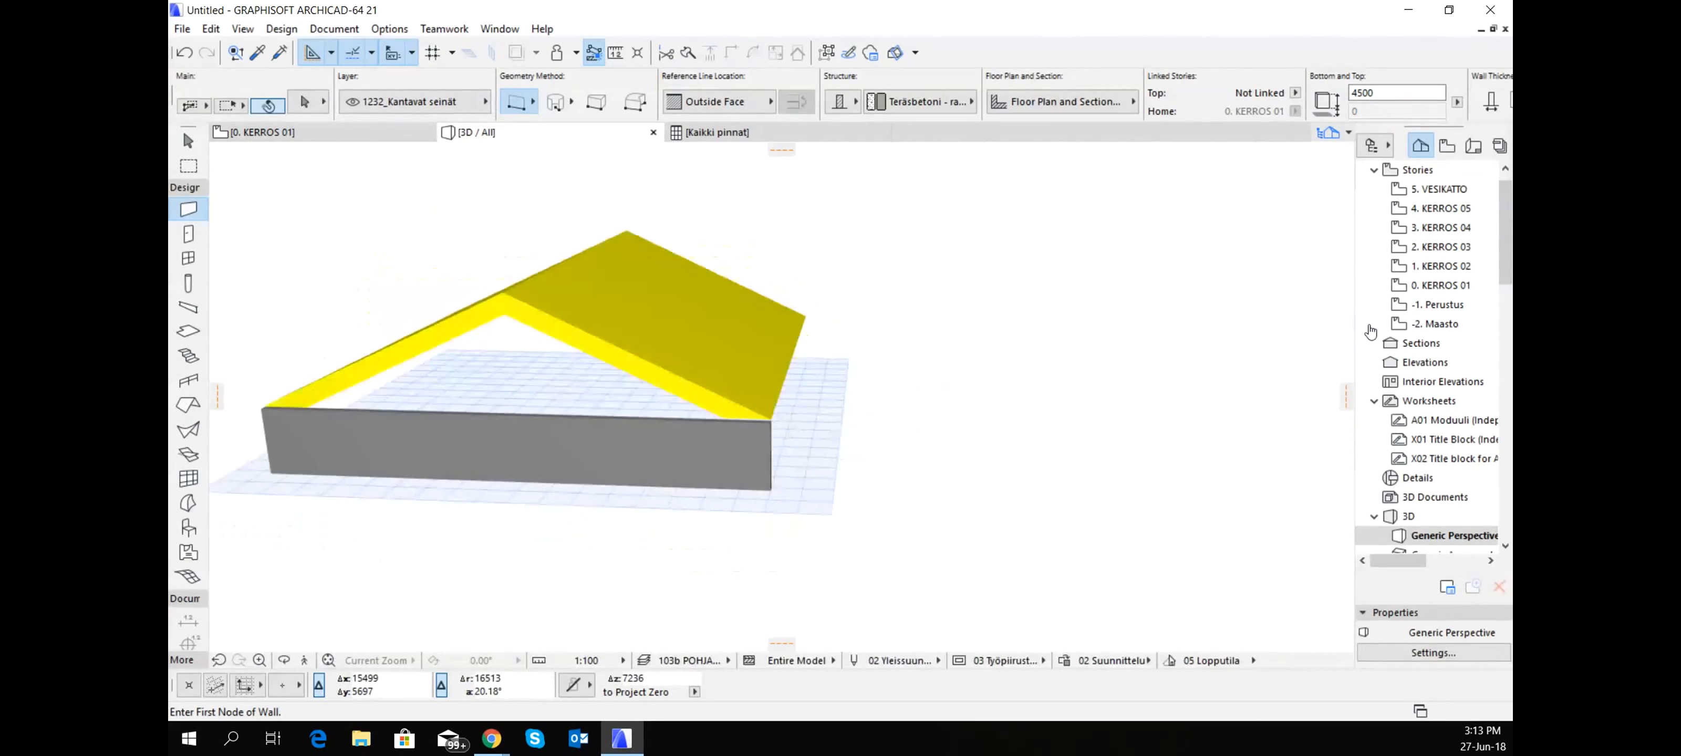
pyautogui.keyDown('shift'); pyautogui.click(500, 415); pyautogui.keyUp('shift')
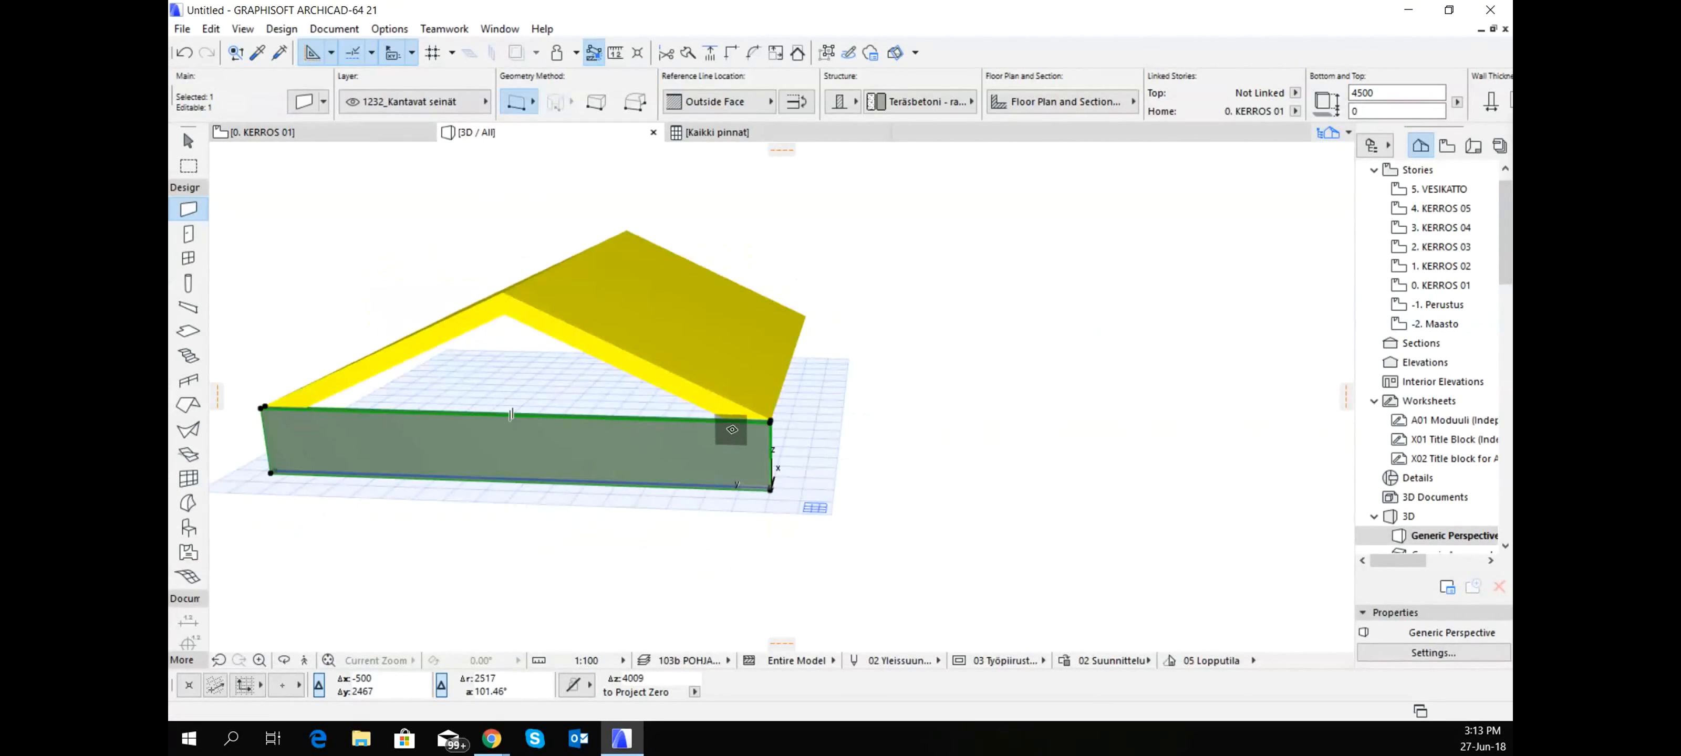
pyautogui.click(771, 422)
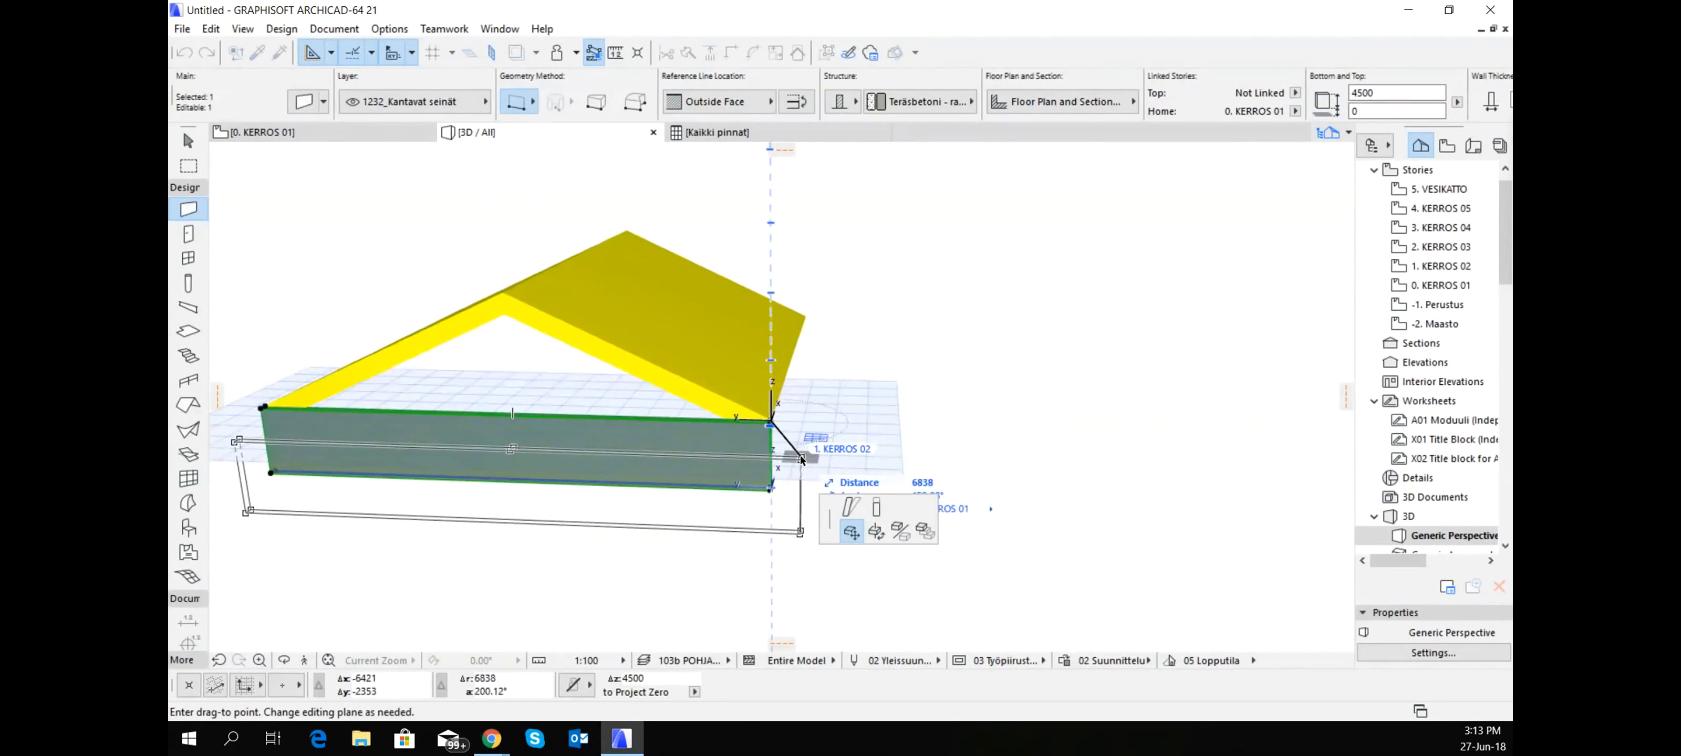
pyautogui.click(881, 511)
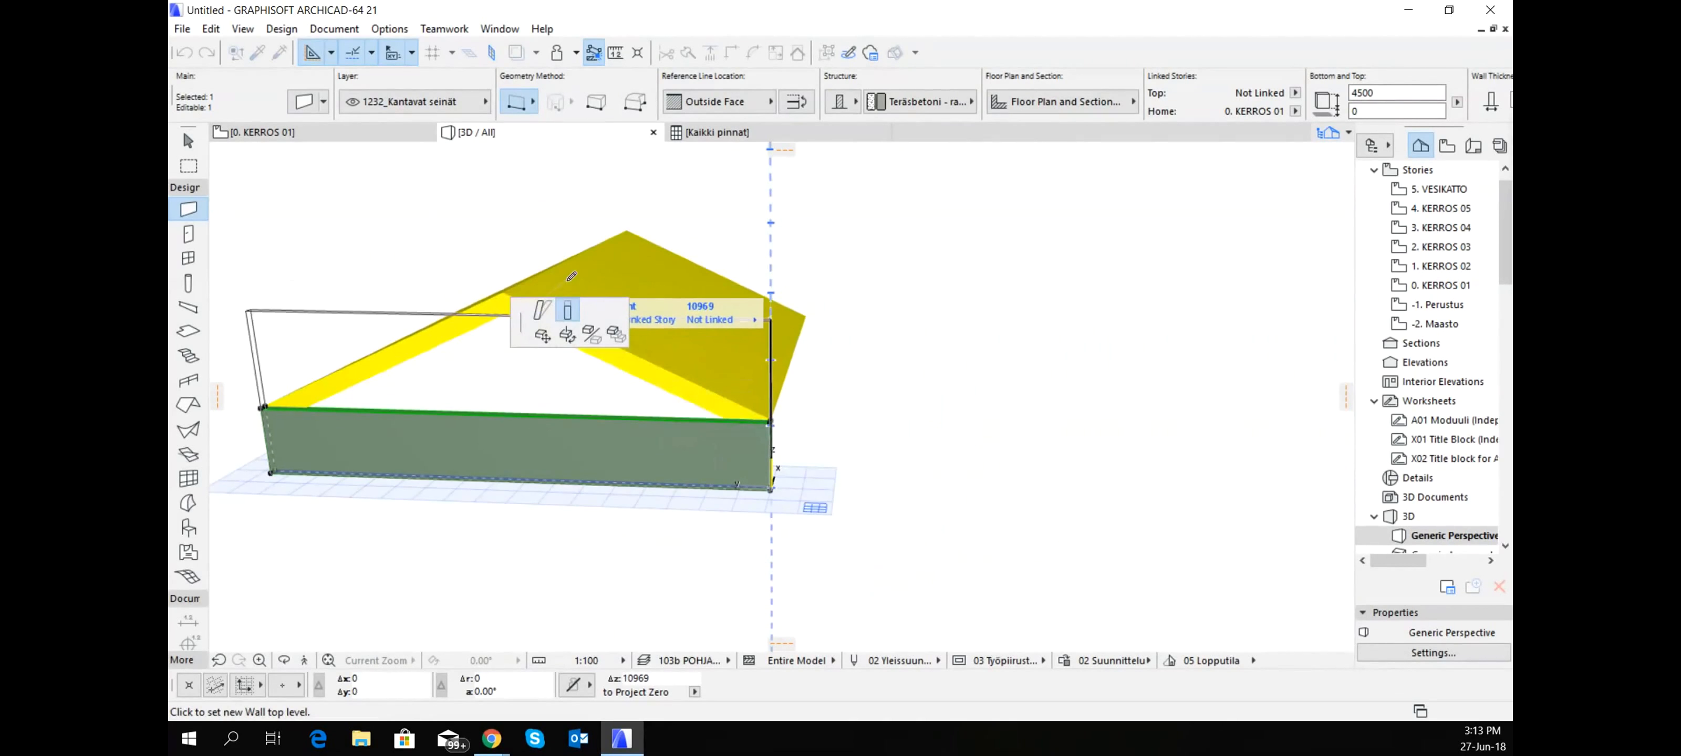
pyautogui.click(474, 262)
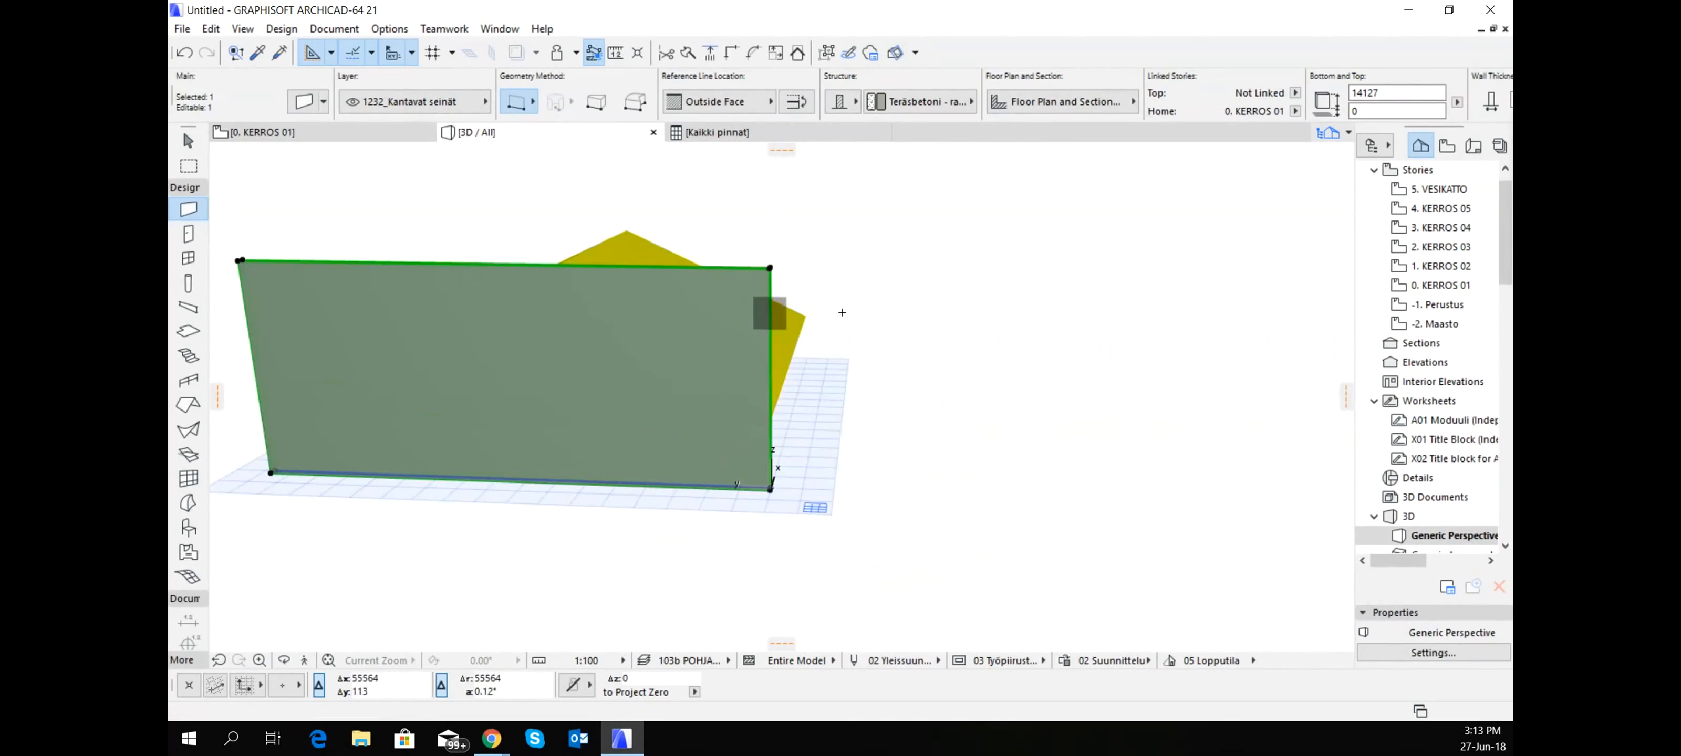
pyautogui.keyDown('shift'); pyautogui.moveTo(857, 313); pyautogui.dragTo(323, 274, button='middle'); pyautogui.keyUp('shift')
pyautogui.keyDown('shift'); pyautogui.moveTo(708, 372); pyautogui.dragTo(927, 311, button='middle'); pyautogui.keyUp('shift')
pyautogui.press('Escape')
pyautogui.scroll(-1, 915, 340)
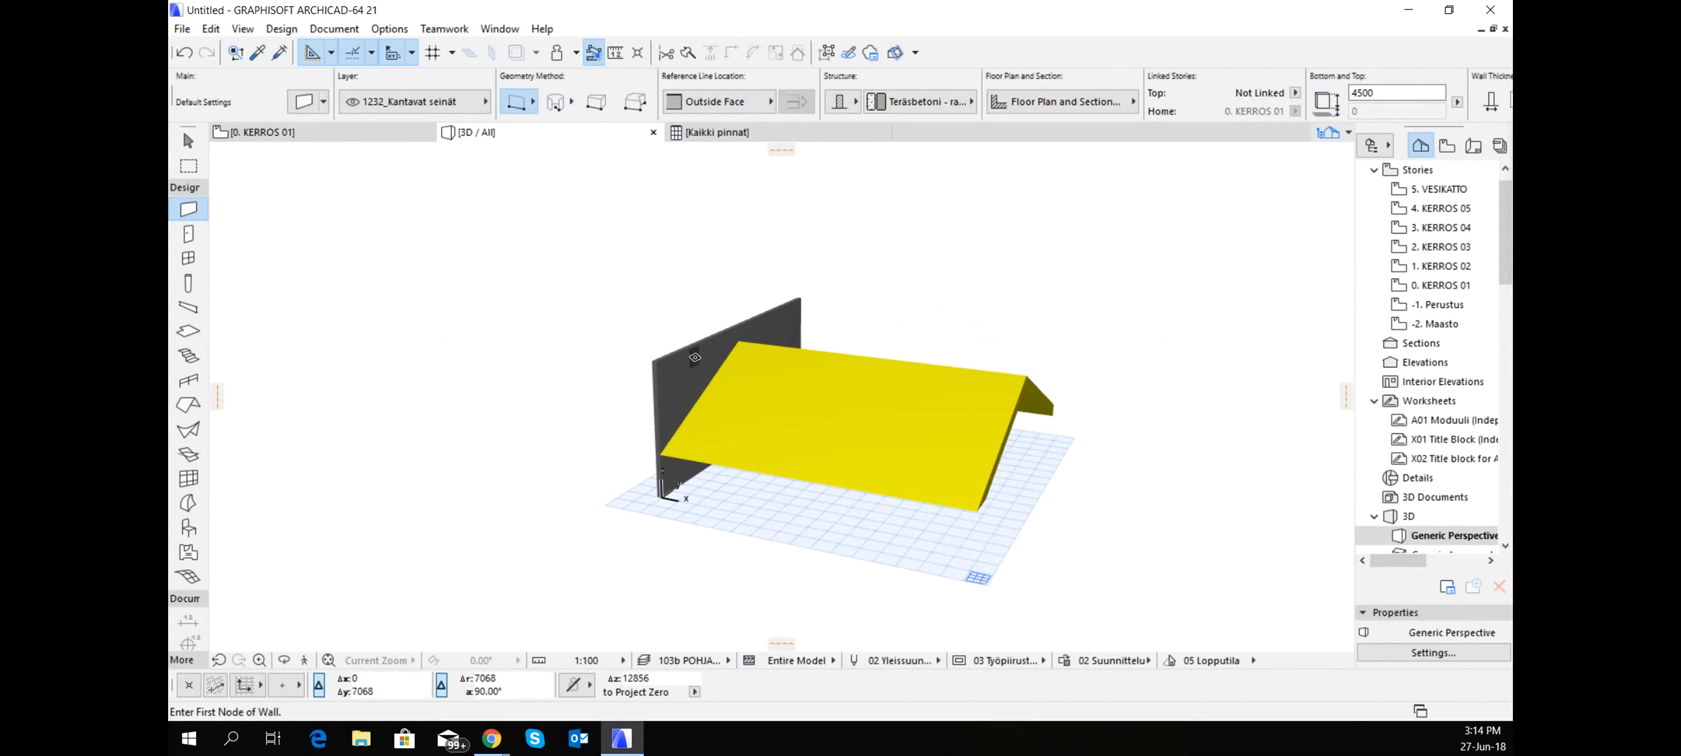
# - Drag a copy of both roofs about 10860 along the ridge direction so they extend outward past the gable wall
pyautogui.scroll(5, 761, 382)
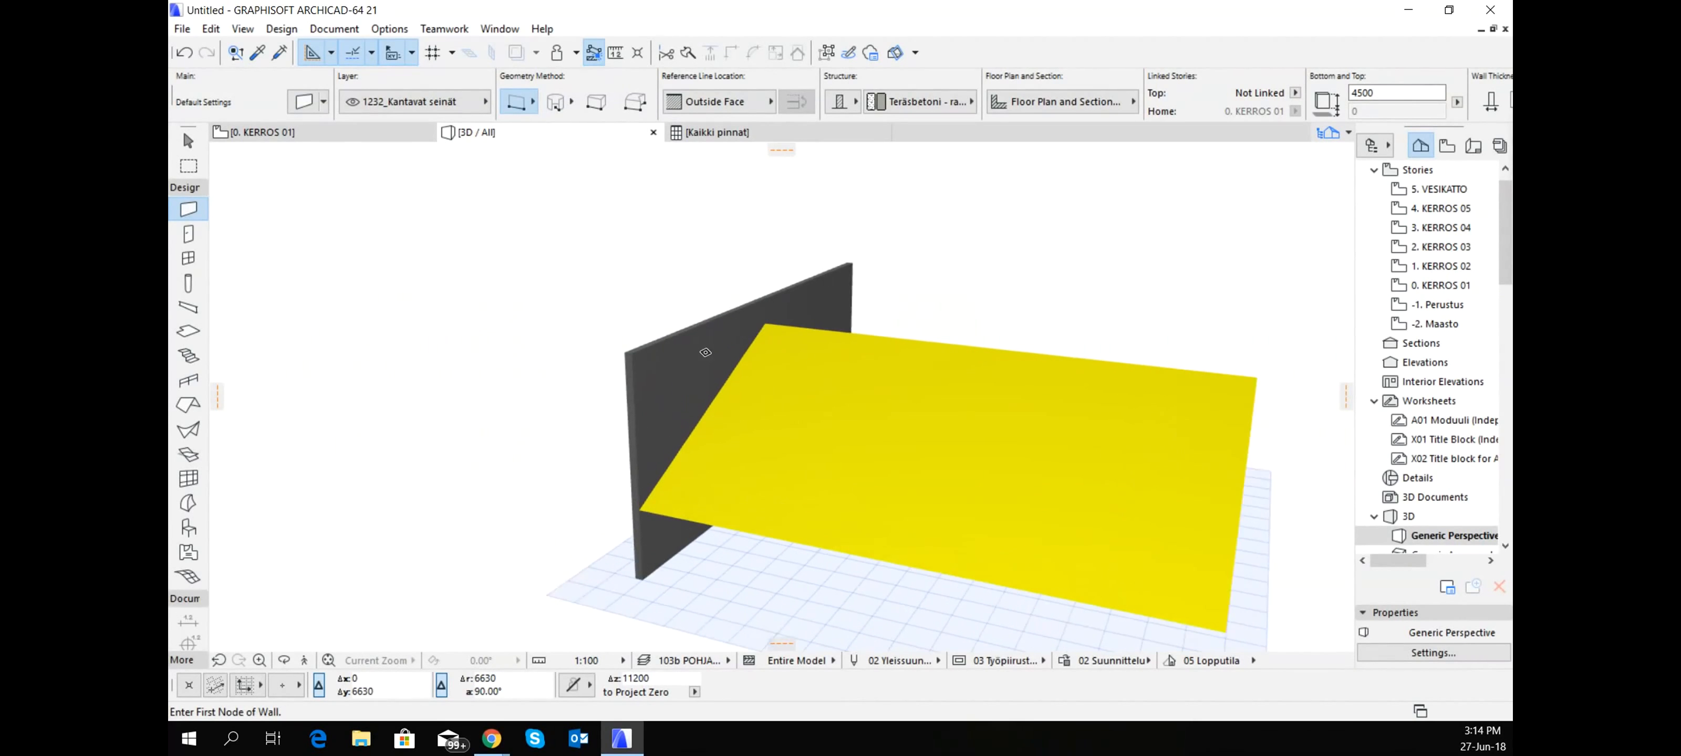
pyautogui.keyDown('shift'); pyautogui.click(791, 373); pyautogui.keyUp('shift')
pyautogui.keyDown('shift'); pyautogui.moveTo(786, 369); pyautogui.dragTo(738, 454, button='middle'); pyautogui.keyUp('shift')
pyautogui.keyDown('shift'); pyautogui.click(851, 293); pyautogui.keyUp('shift')
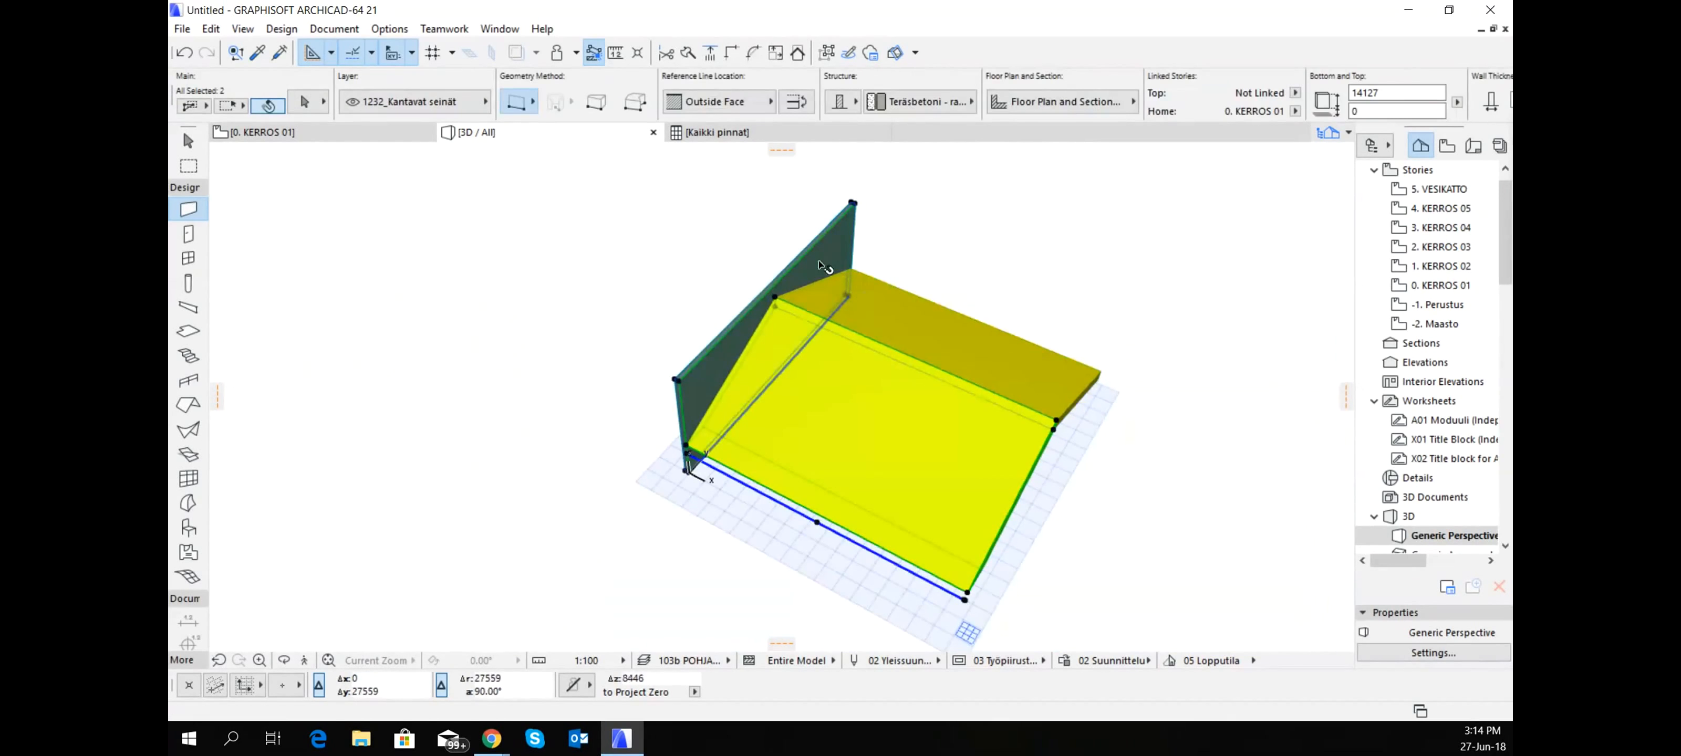
pyautogui.click(912, 338)
pyautogui.keyDown('shift'); pyautogui.click(910, 337); pyautogui.keyUp('shift')
pyautogui.keyDown('shift'); pyautogui.moveTo(847, 350); pyautogui.dragTo(1037, 327, button='middle'); pyautogui.keyUp('shift')
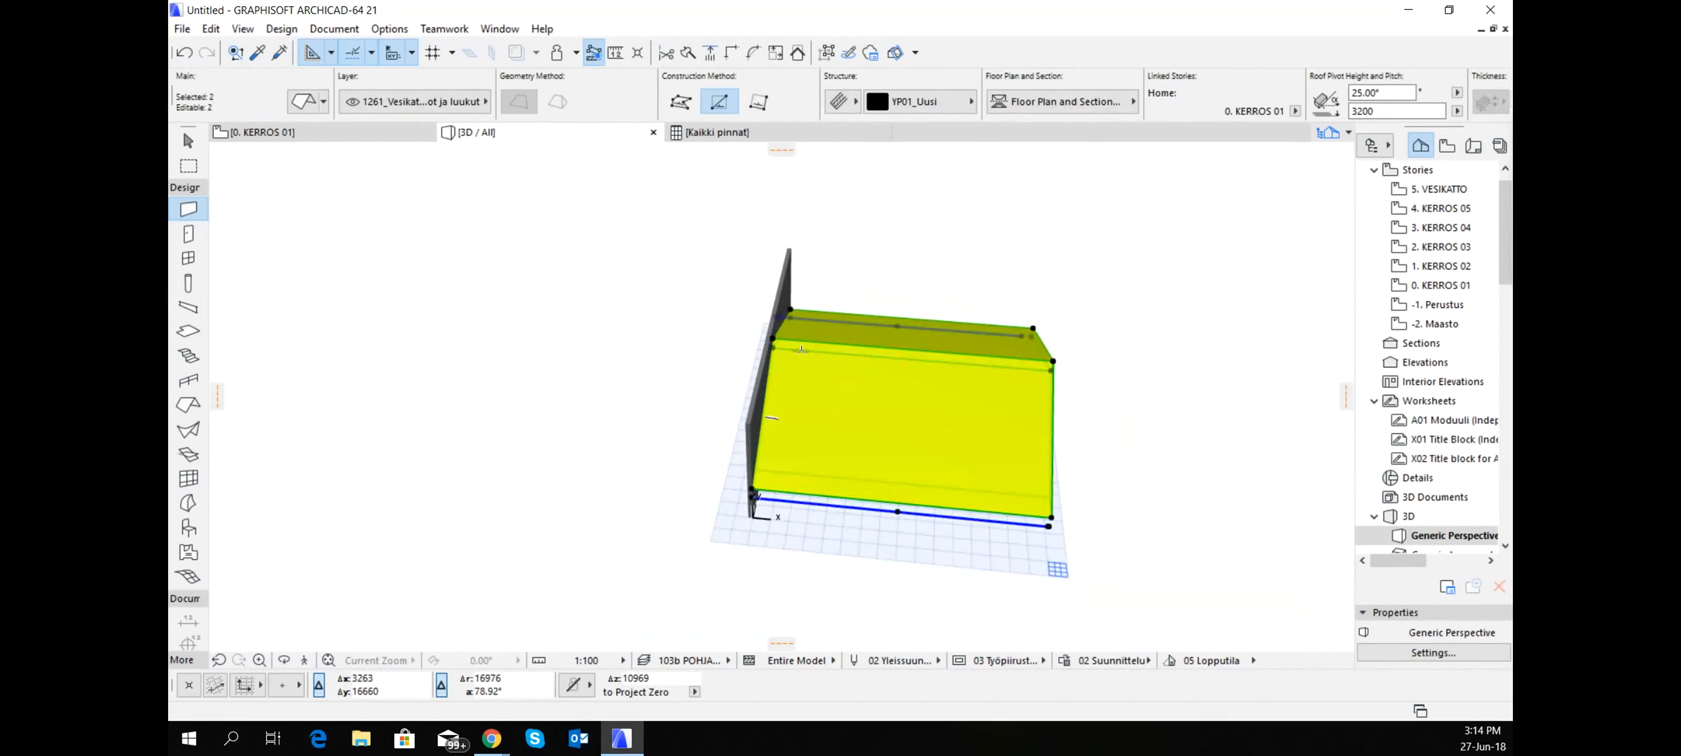
pyautogui.hotkey('ctrl', 'shift', 'd')
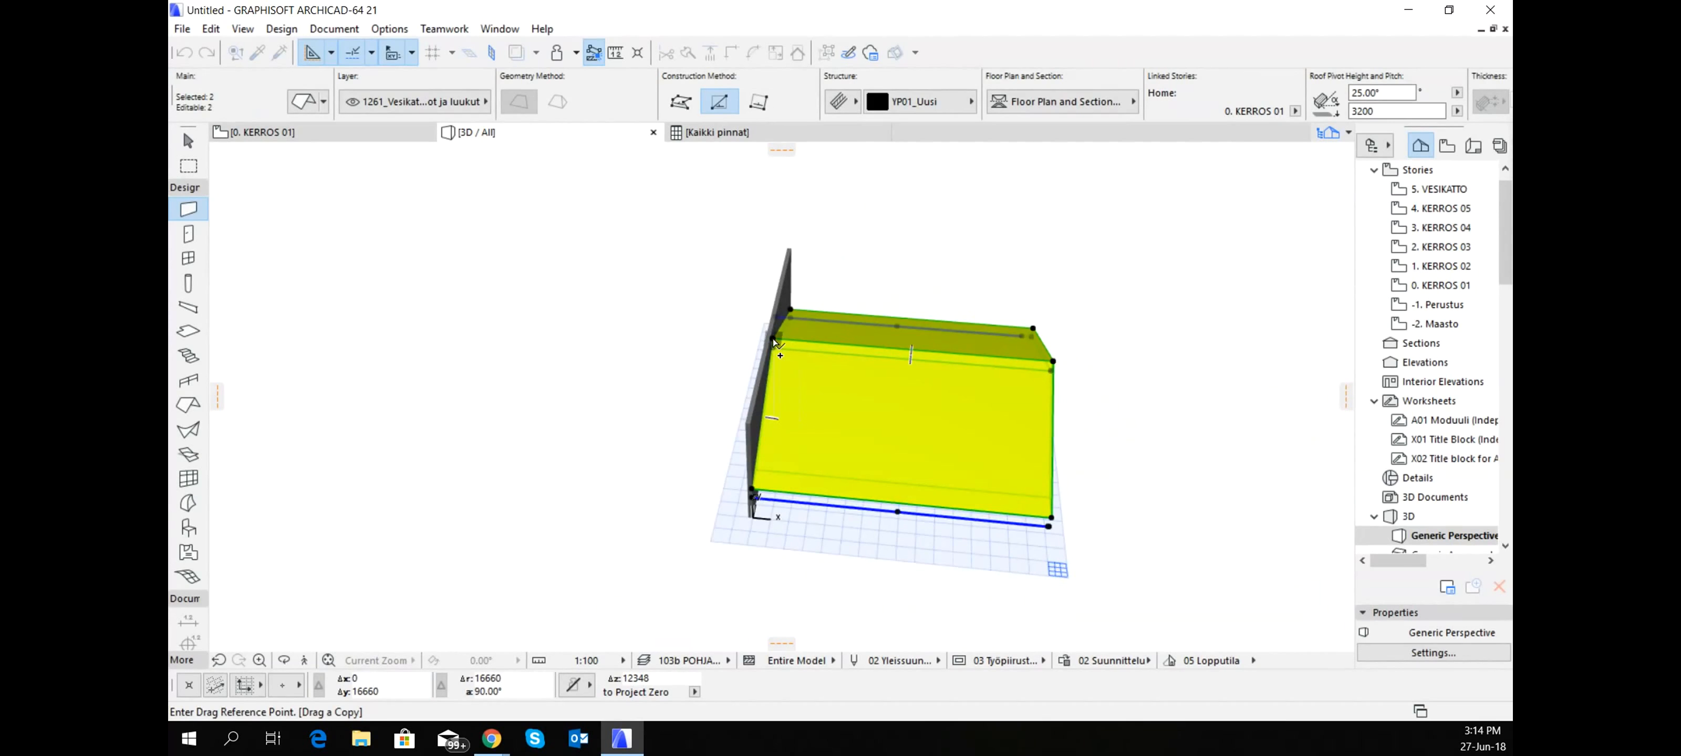
pyautogui.click(773, 340)
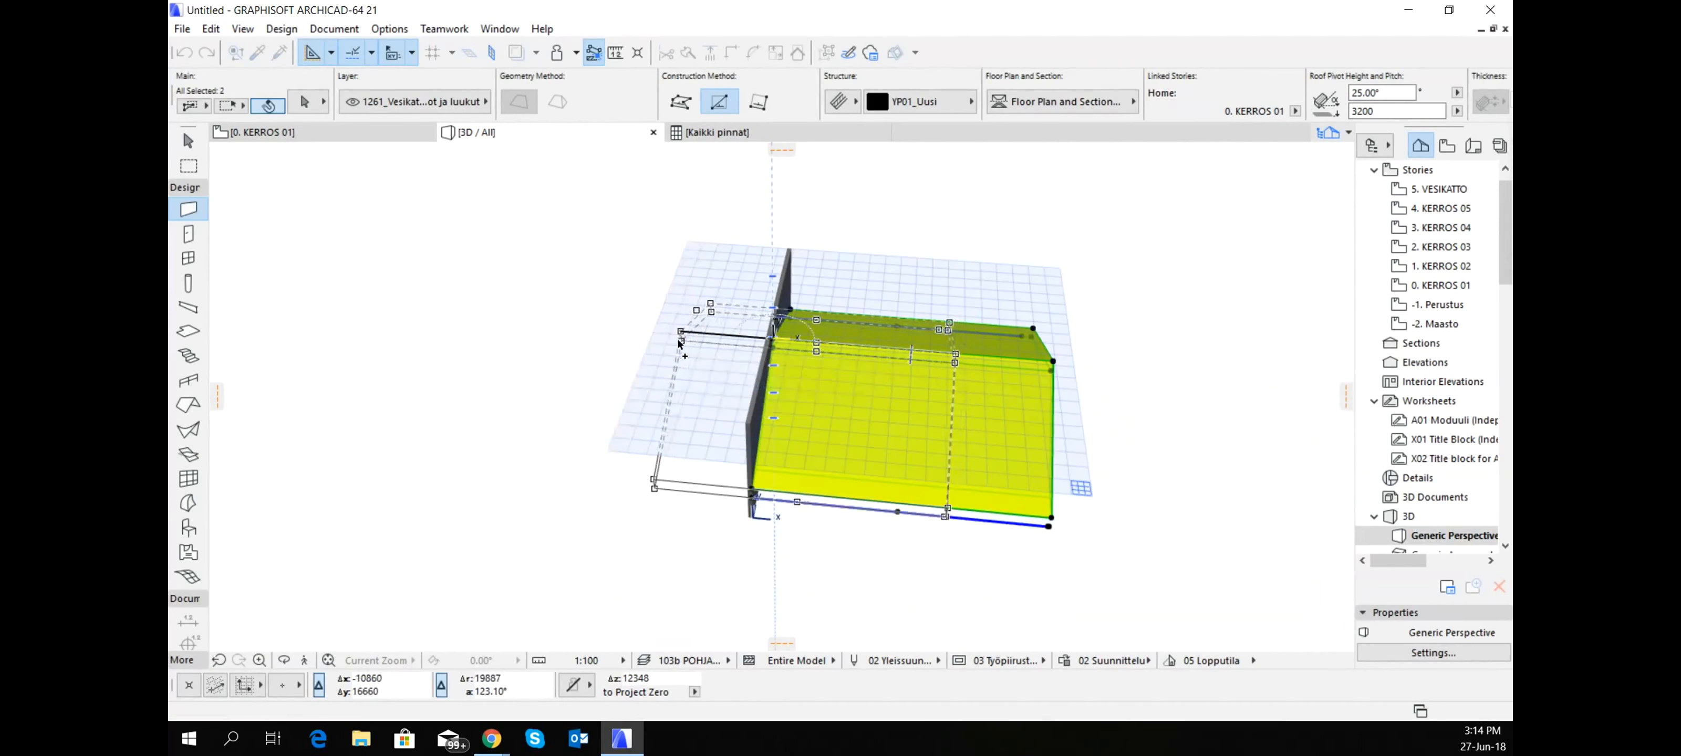
pyautogui.click(679, 333)
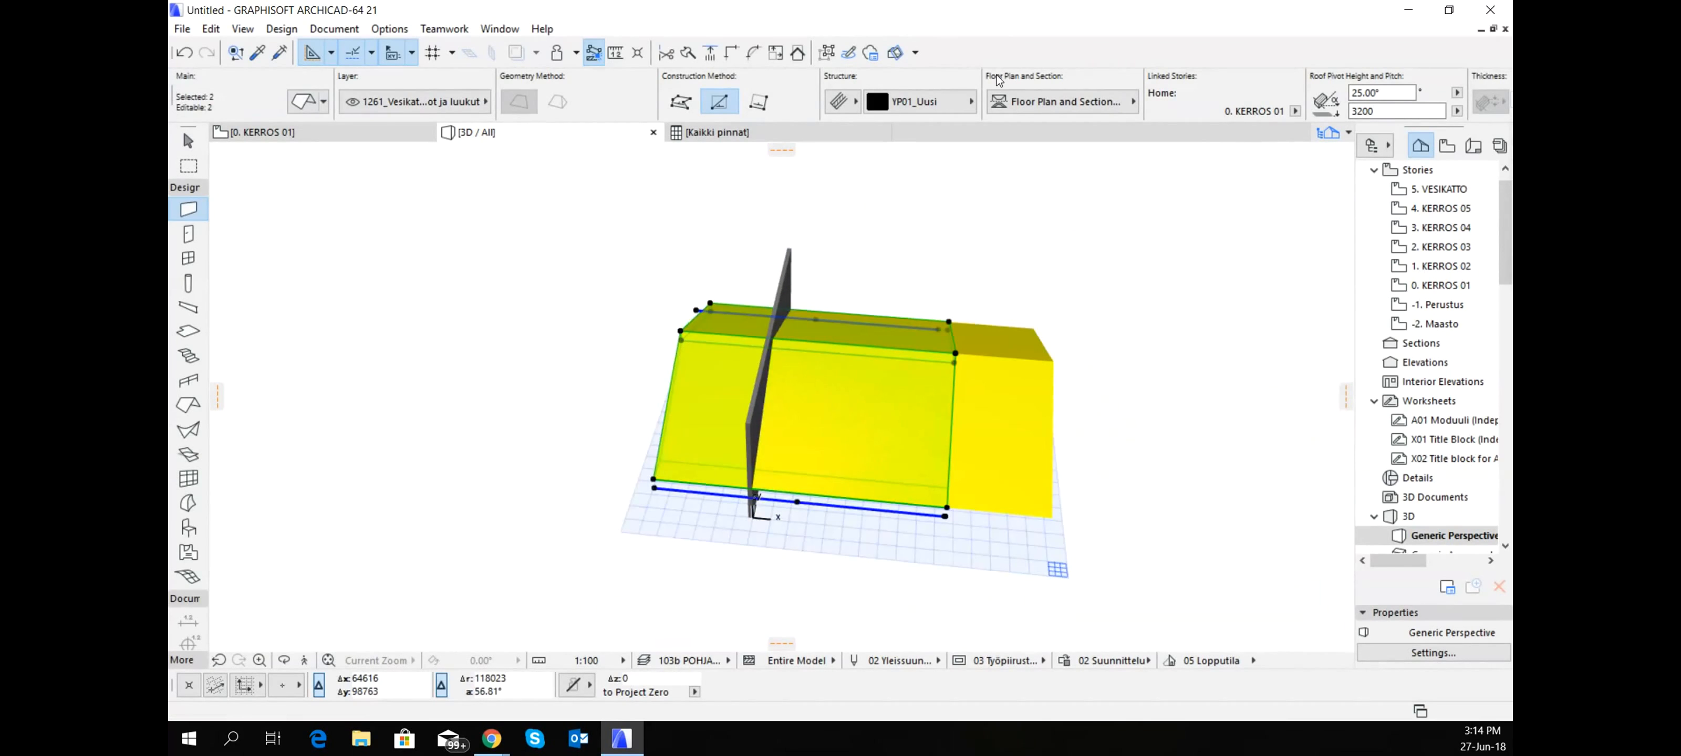
# - Elevate the two copied roofs by 1679
pyautogui.scroll(-2, 1307, 91)
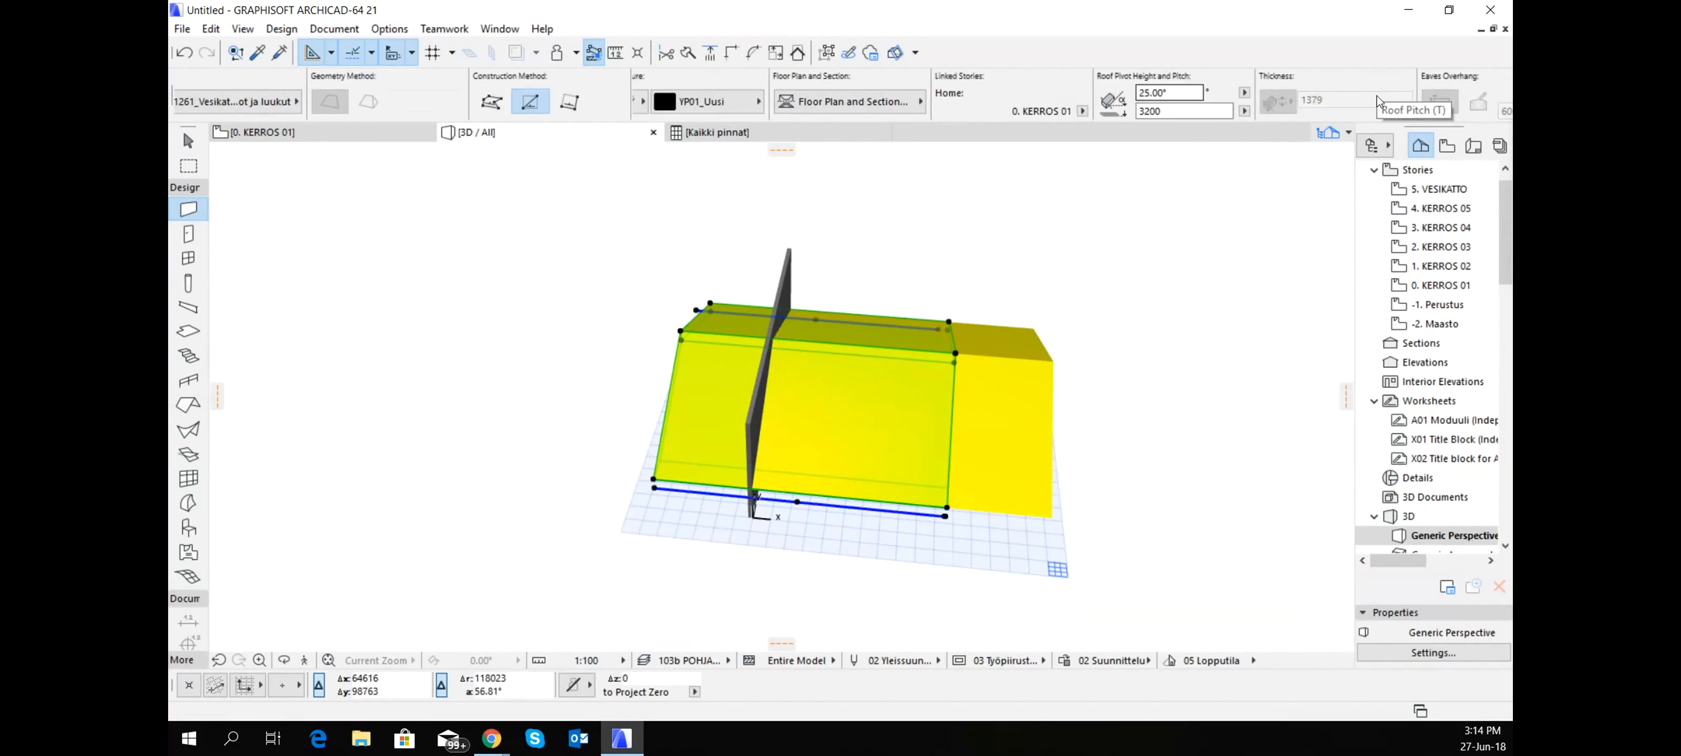
pyautogui.scroll(-2, 1231, 89)
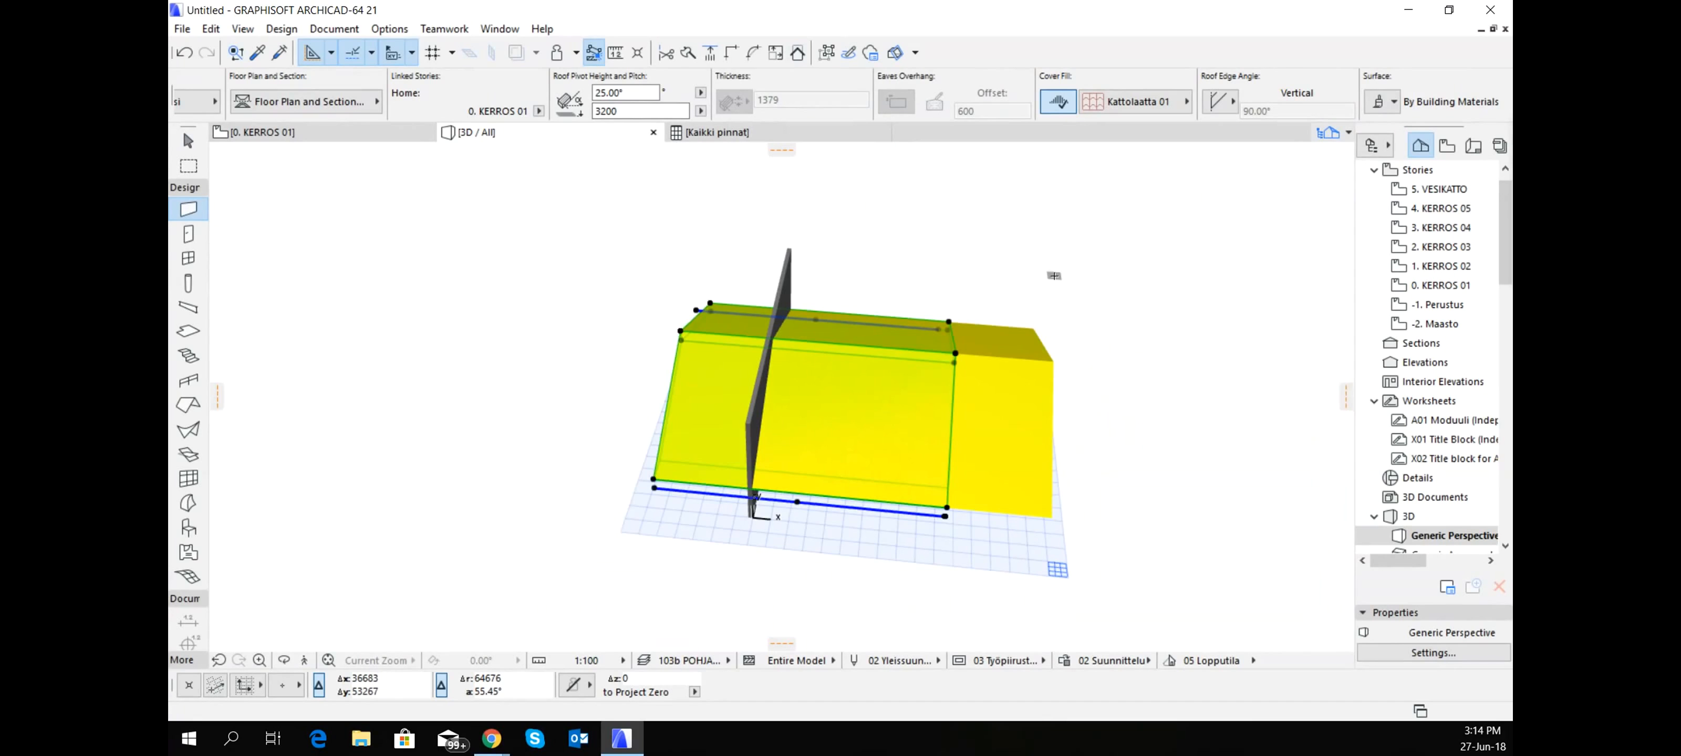
pyautogui.hotkey('ctrl', '9')
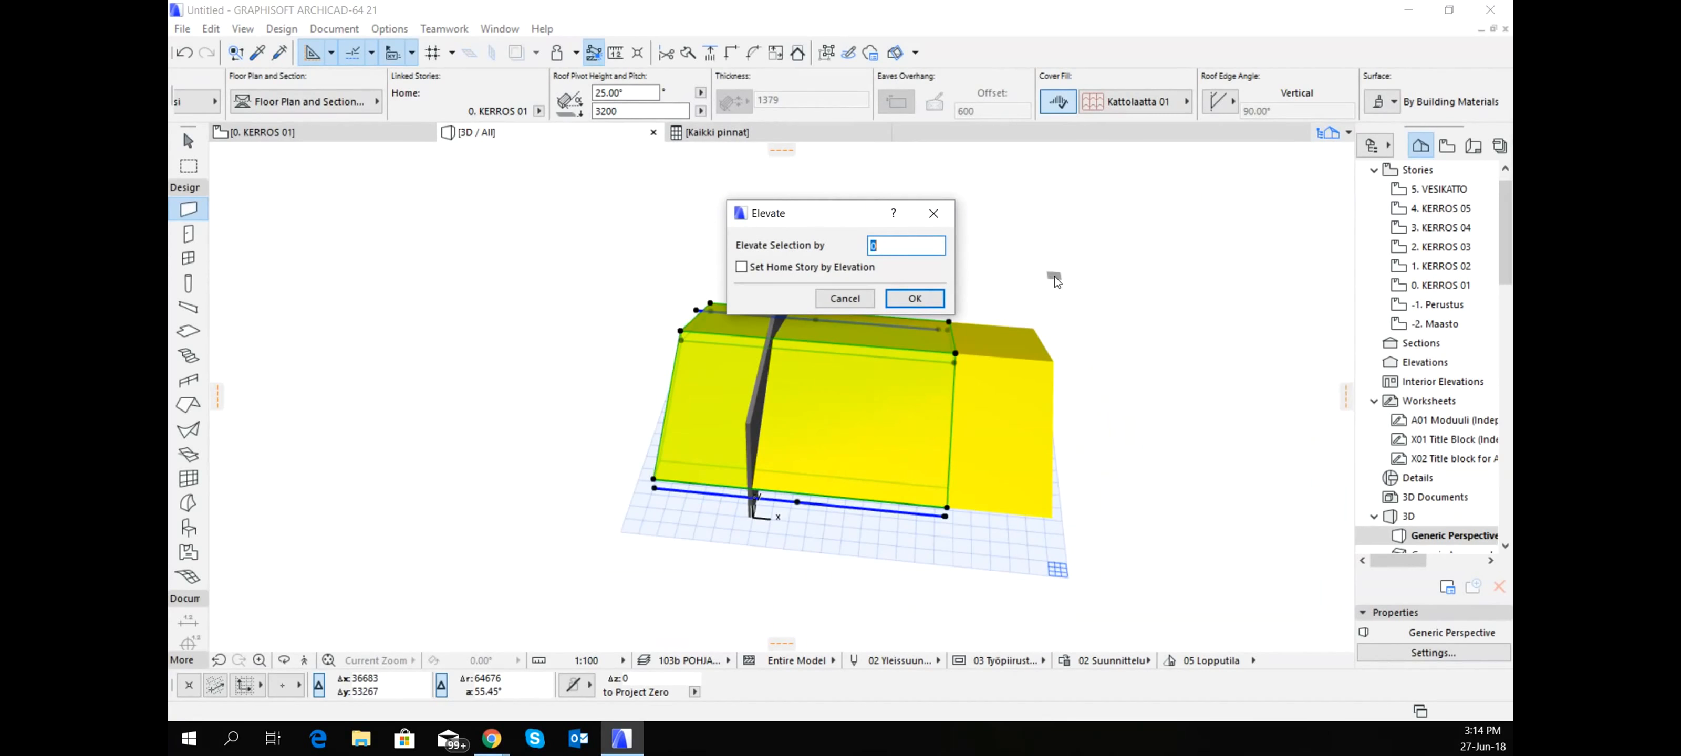
pyautogui.write('1679')
pyautogui.press('Return')
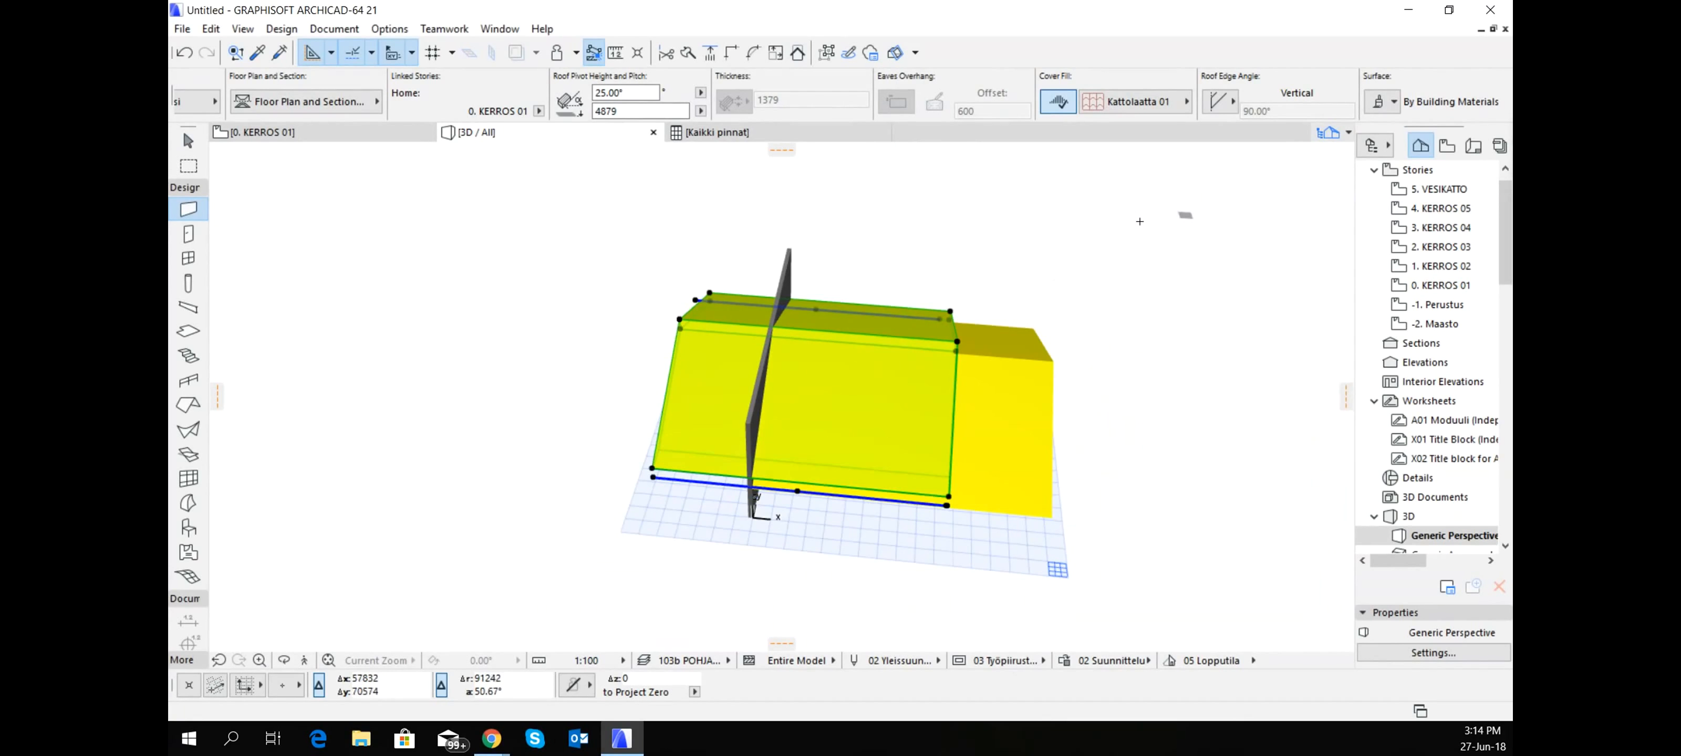
# - Set the eave edge of the raised near roof copy to a vertical angle in Custom Edge Settings, applied to Clicked Edge
pyautogui.keyDown('shift'); pyautogui.moveTo(829, 397); pyautogui.dragTo(825, 337, button='middle'); pyautogui.keyUp('shift')
pyautogui.keyDown('shift'); pyautogui.moveTo(749, 464); pyautogui.dragTo(934, 514, button='middle'); pyautogui.keyUp('shift')
pyautogui.click(479, 467)
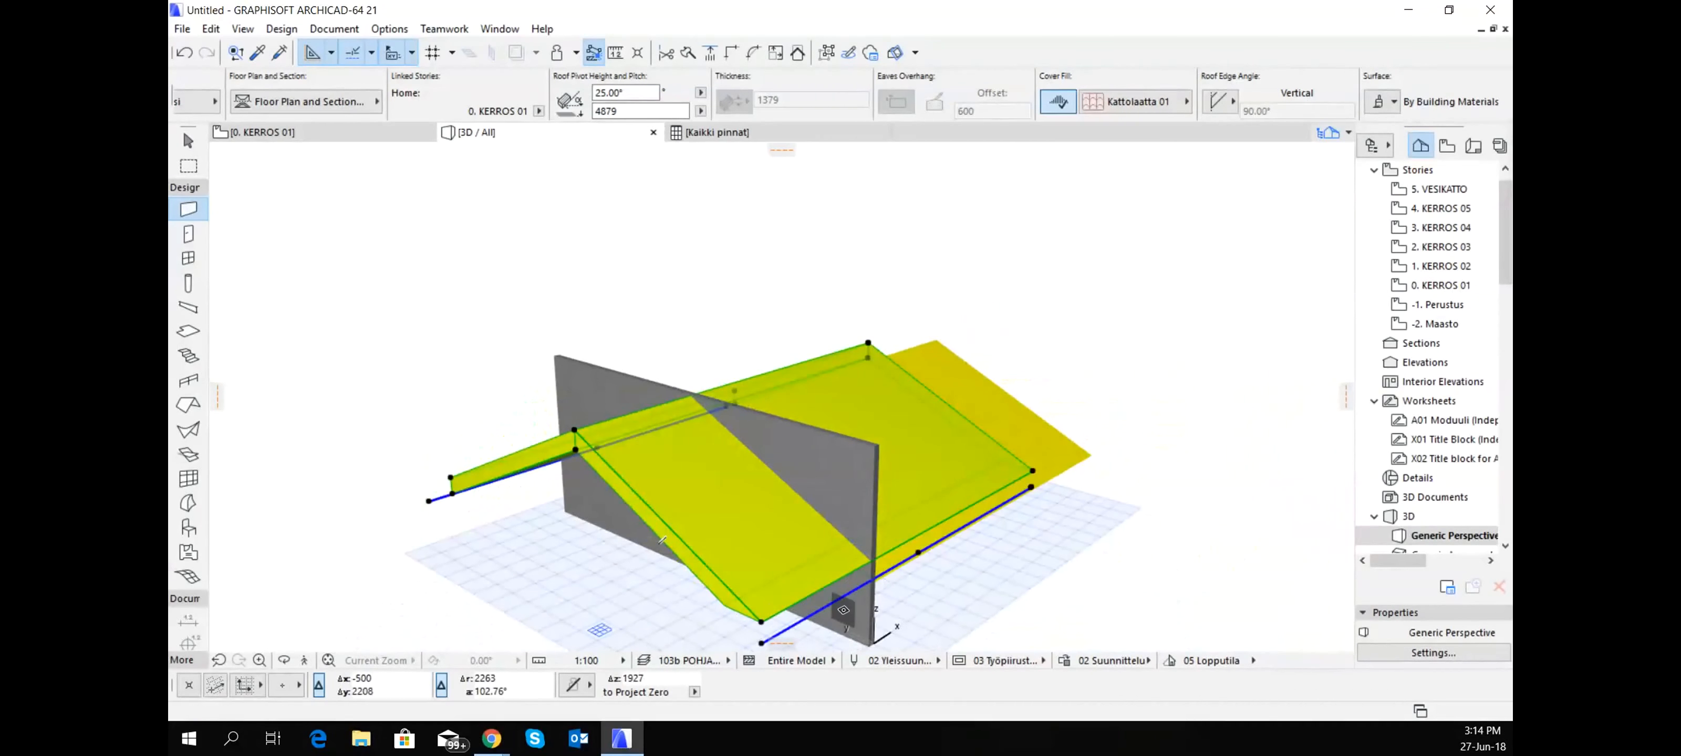
pyautogui.press('Escape')
pyautogui.keyDown('shift'); pyautogui.click(811, 591); pyautogui.keyUp('shift')
pyautogui.click(812, 590)
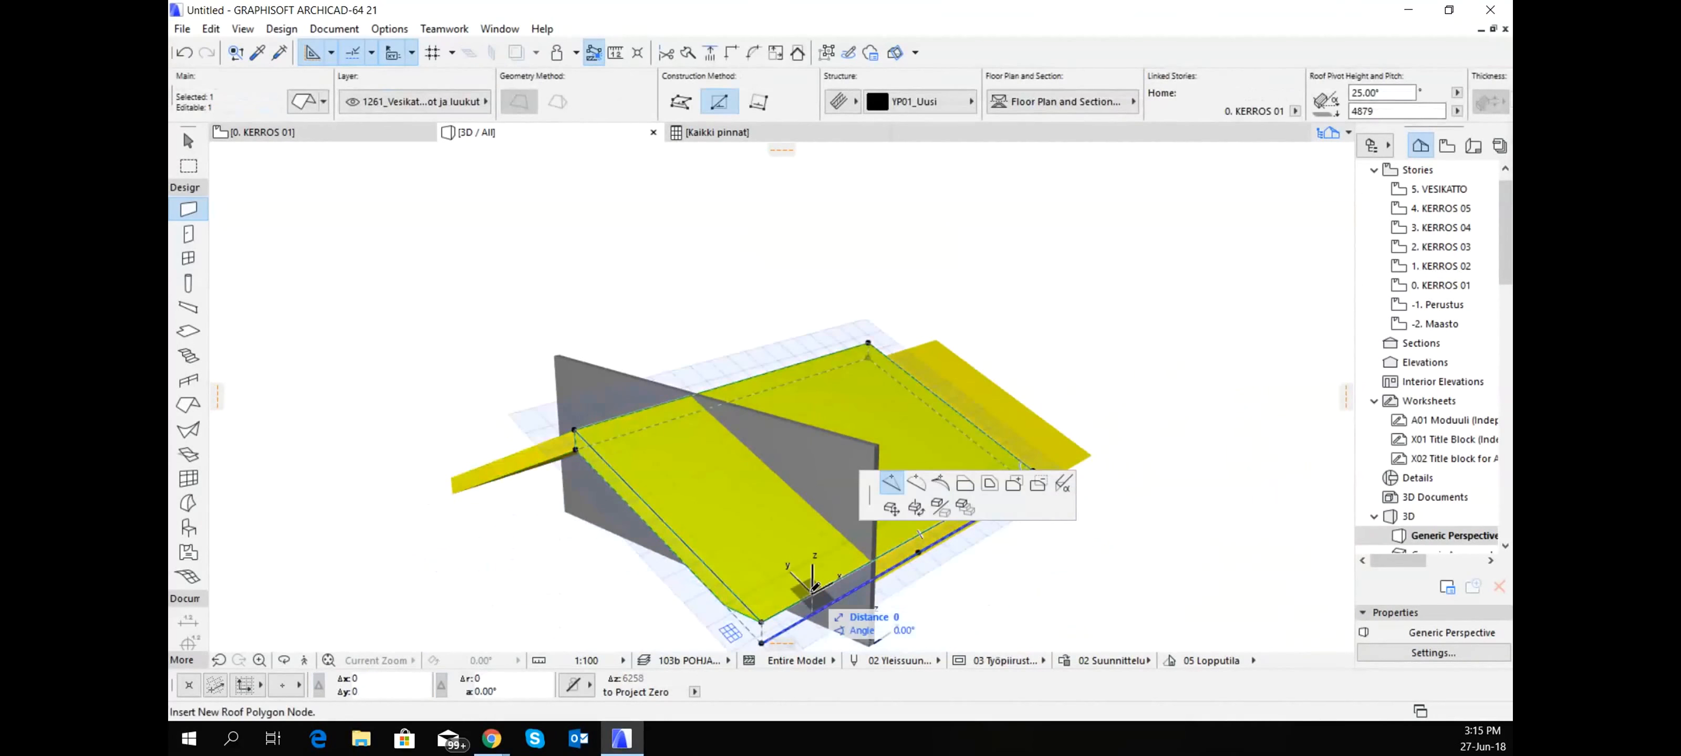
pyautogui.click(1063, 483)
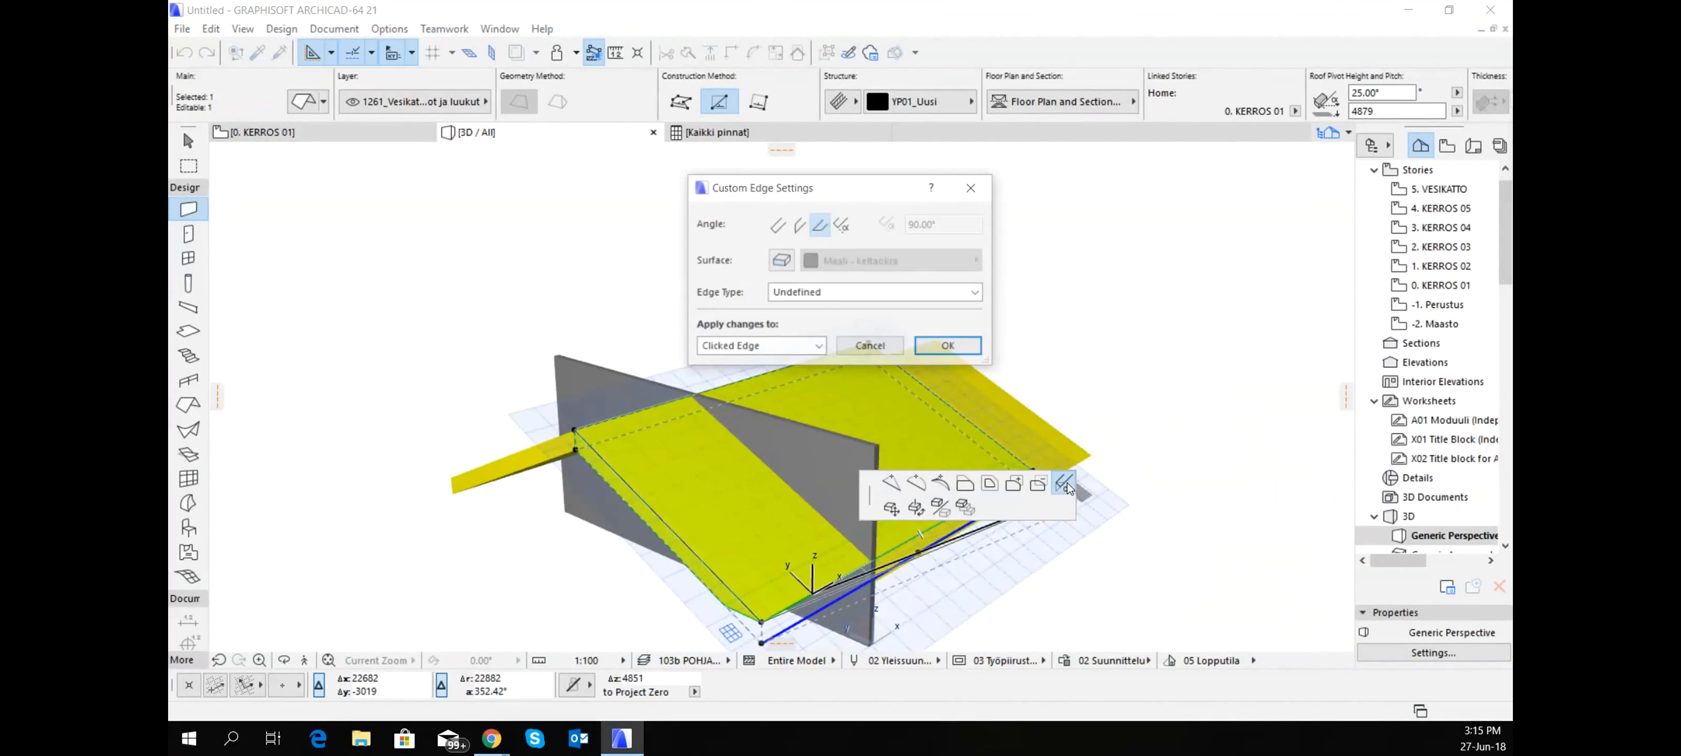
pyautogui.click(800, 227)
pyautogui.click(946, 348)
pyautogui.keyDown('shift'); pyautogui.moveTo(1012, 462); pyautogui.dragTo(981, 482, button='middle'); pyautogui.keyUp('shift')
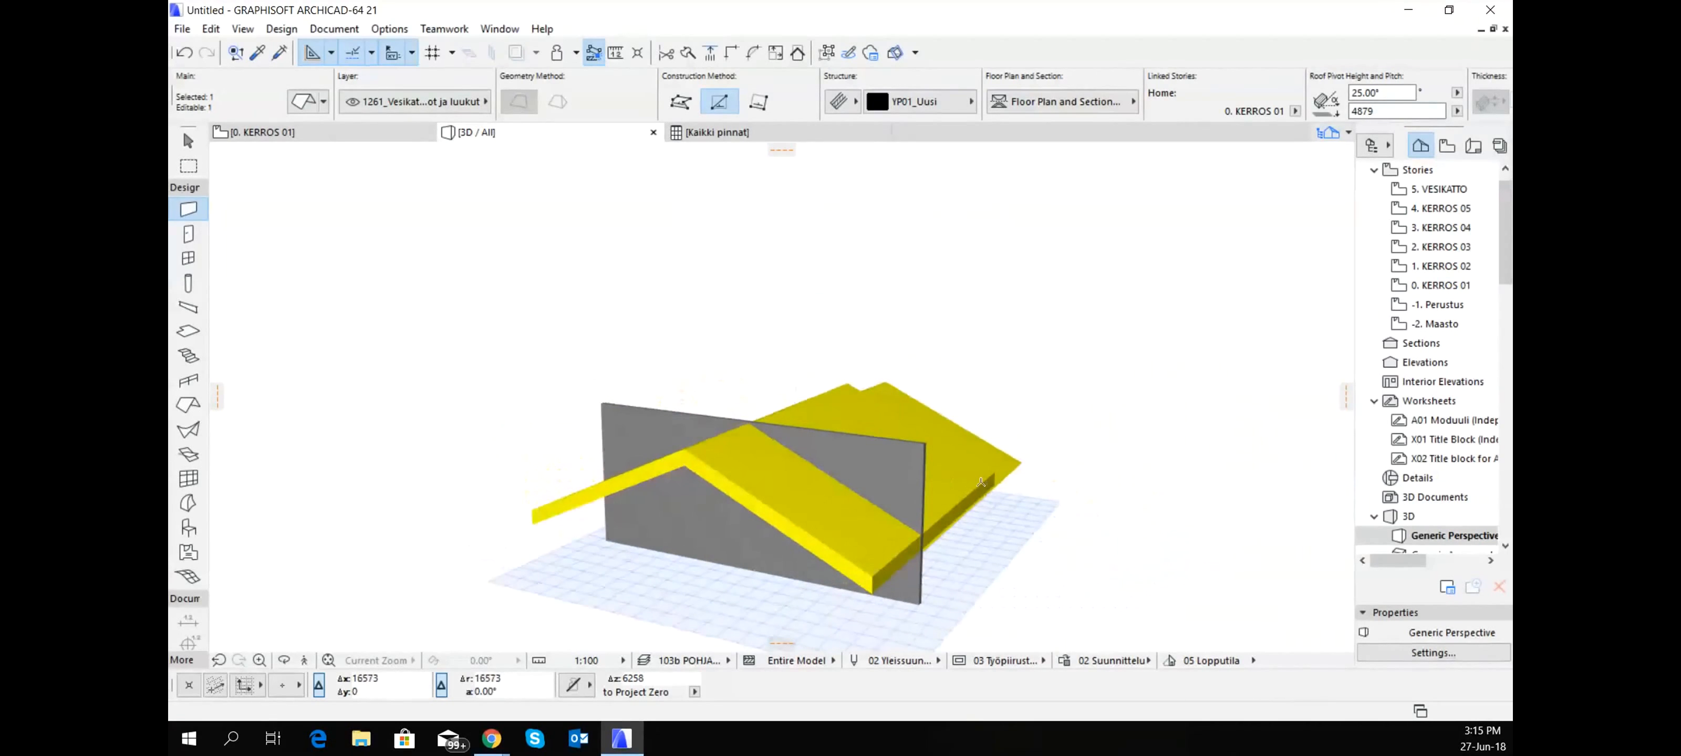
# - Select both raised roof copies together and examine where they pass through the gable wall
pyautogui.click(639, 479)
pyautogui.keyDown('shift'); pyautogui.click(635, 479); pyautogui.keyUp('shift')
pyautogui.keyDown('shift'); pyautogui.moveTo(643, 473); pyautogui.dragTo(929, 484, button='middle'); pyautogui.keyUp('shift')
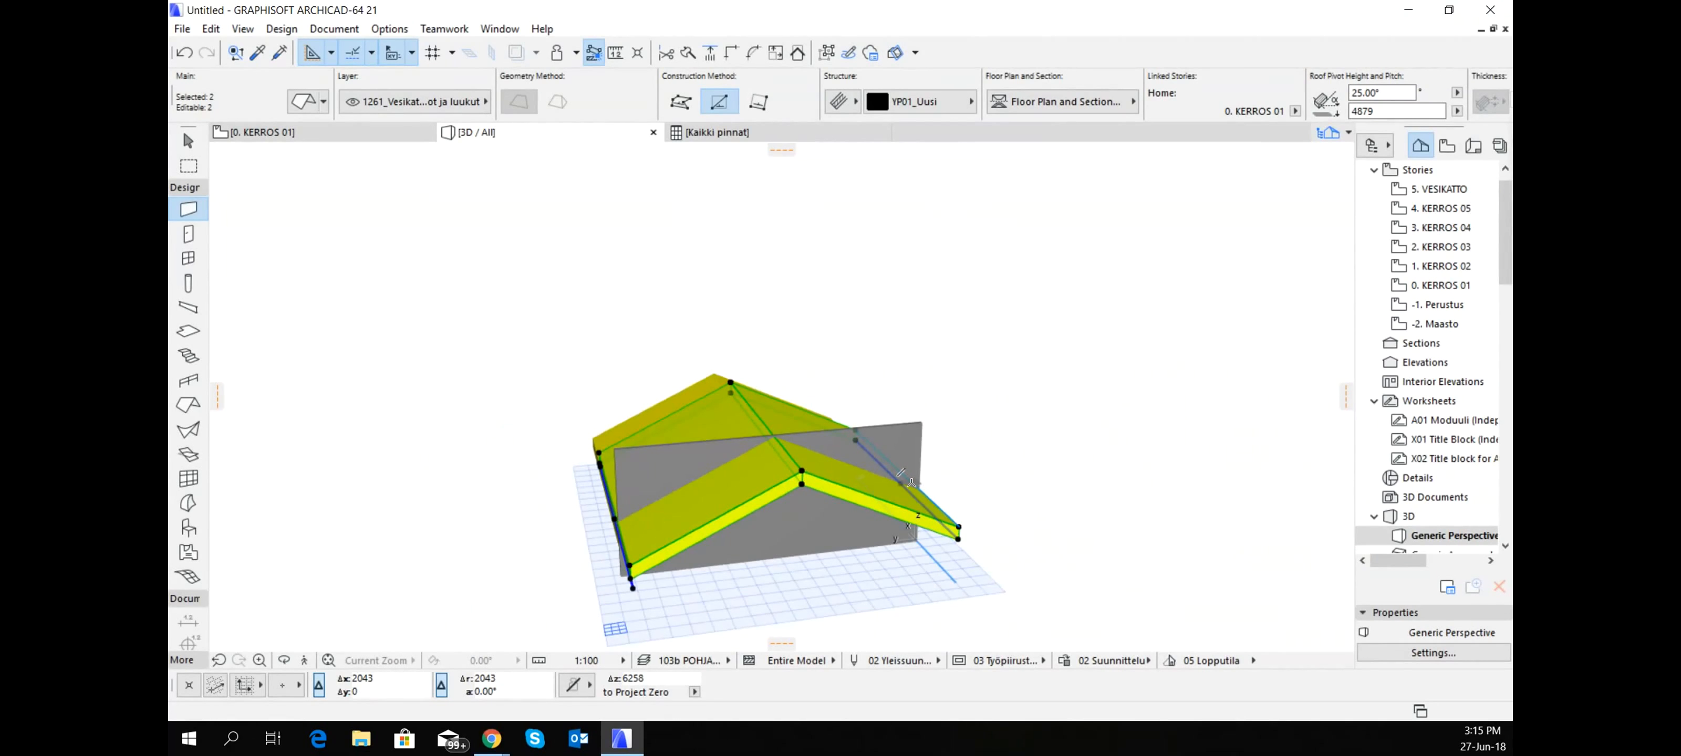
pyautogui.press('Escape')
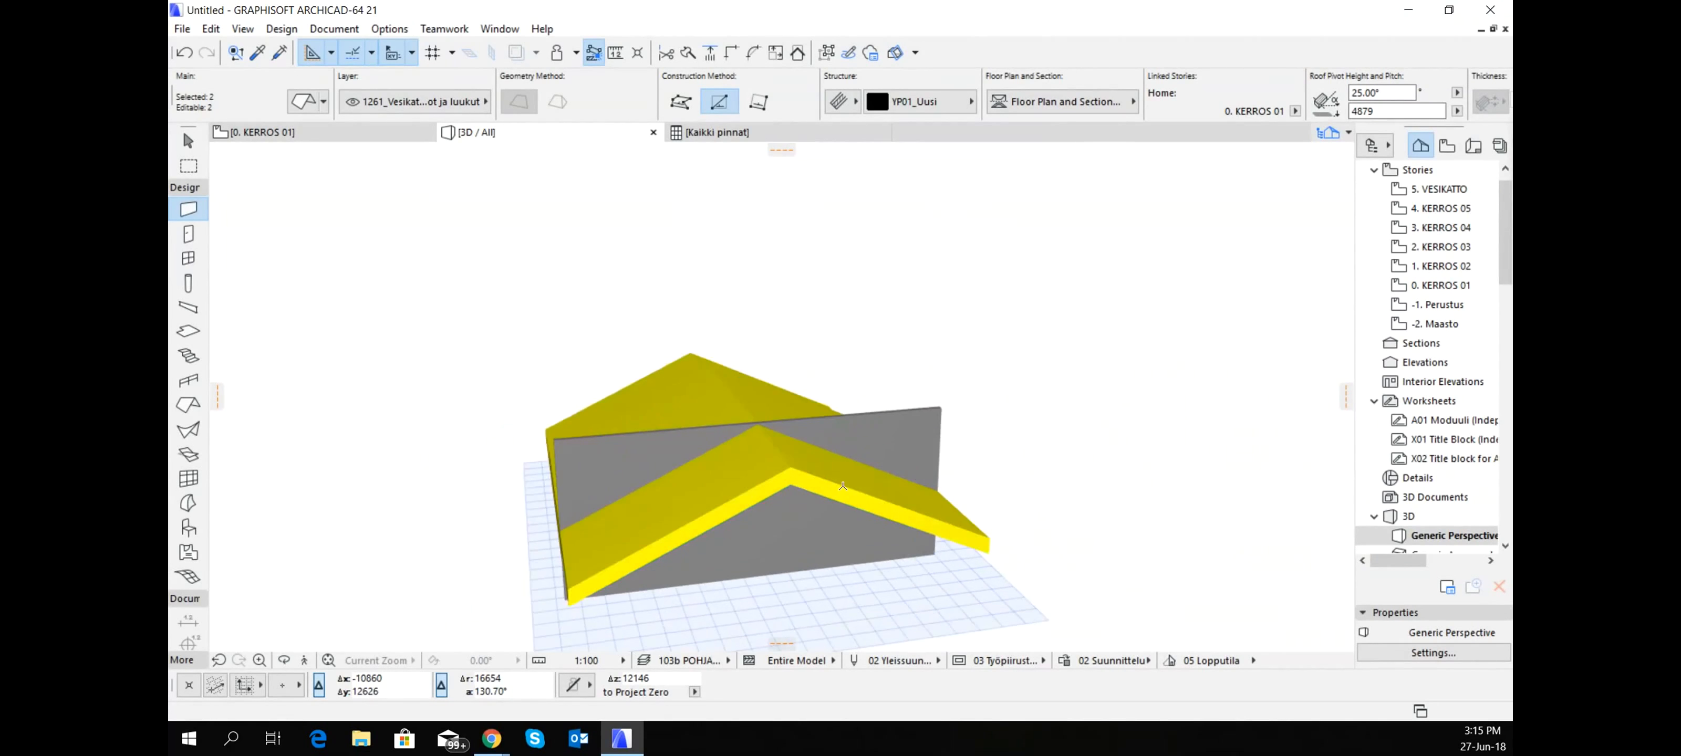
pyautogui.scroll(3, 764, 474)
pyautogui.click(764, 474)
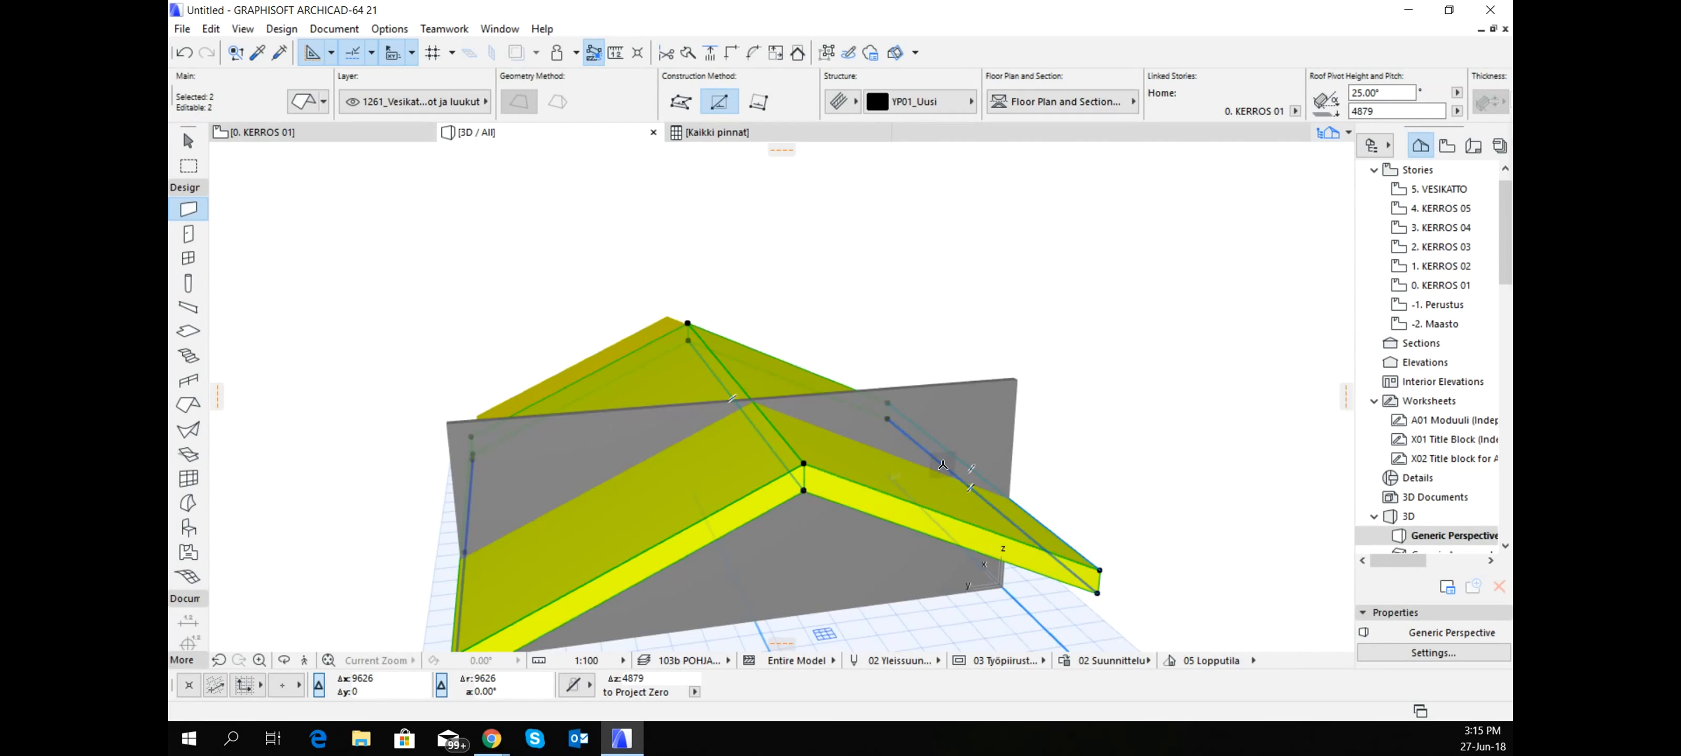
pyautogui.scroll(-2, 984, 456)
pyautogui.keyDown('shift'); pyautogui.moveTo(984, 456); pyautogui.dragTo(1037, 399, button='middle'); pyautogui.keyUp('shift')
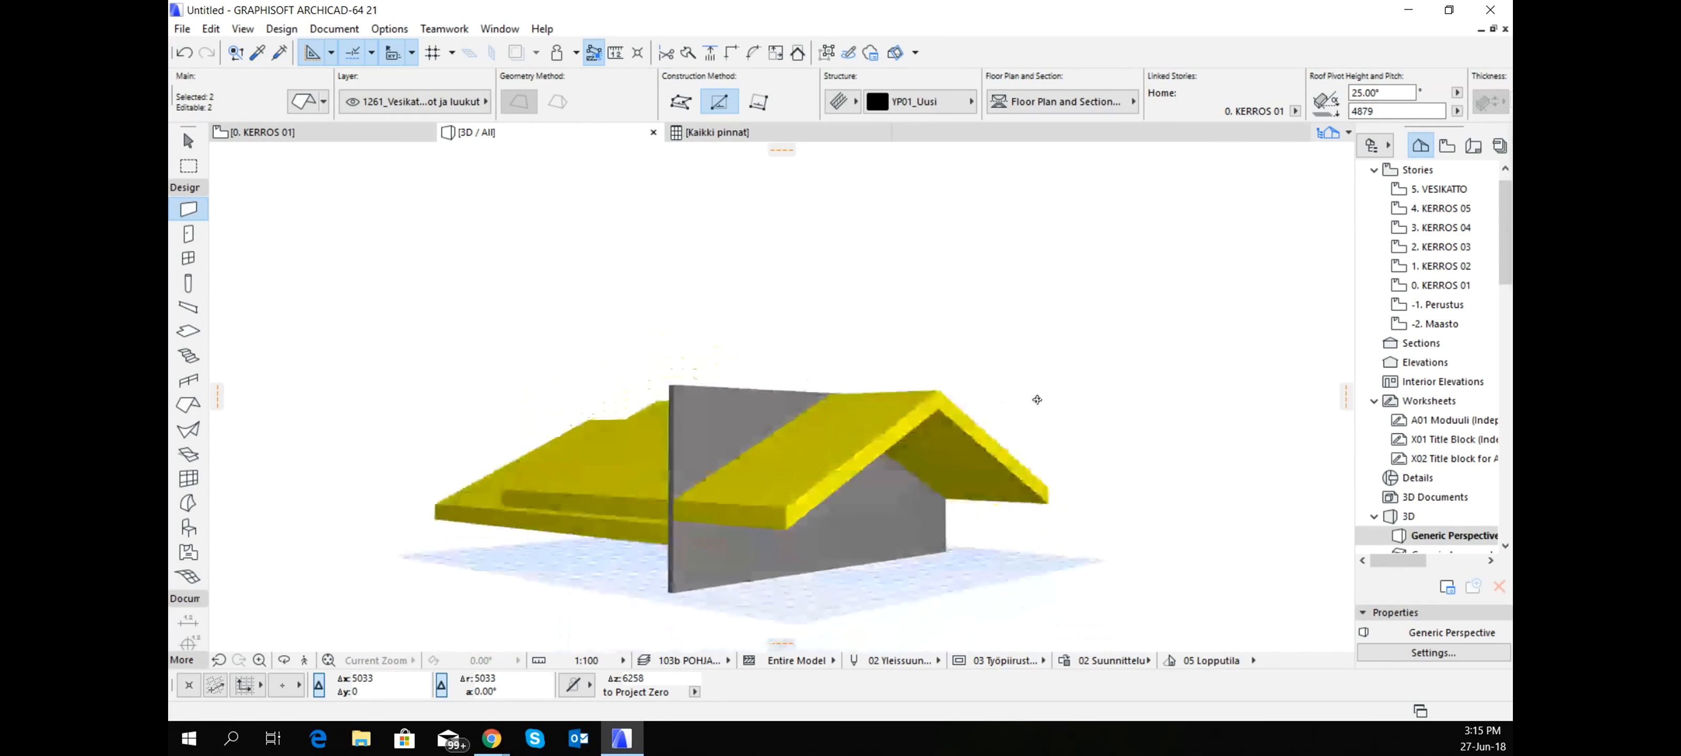
# - Crop the gable wall's top to the two raised roof copies, with Set Wall/Column Top to highest Point enabled
pyautogui.scroll(3, 672, 408)
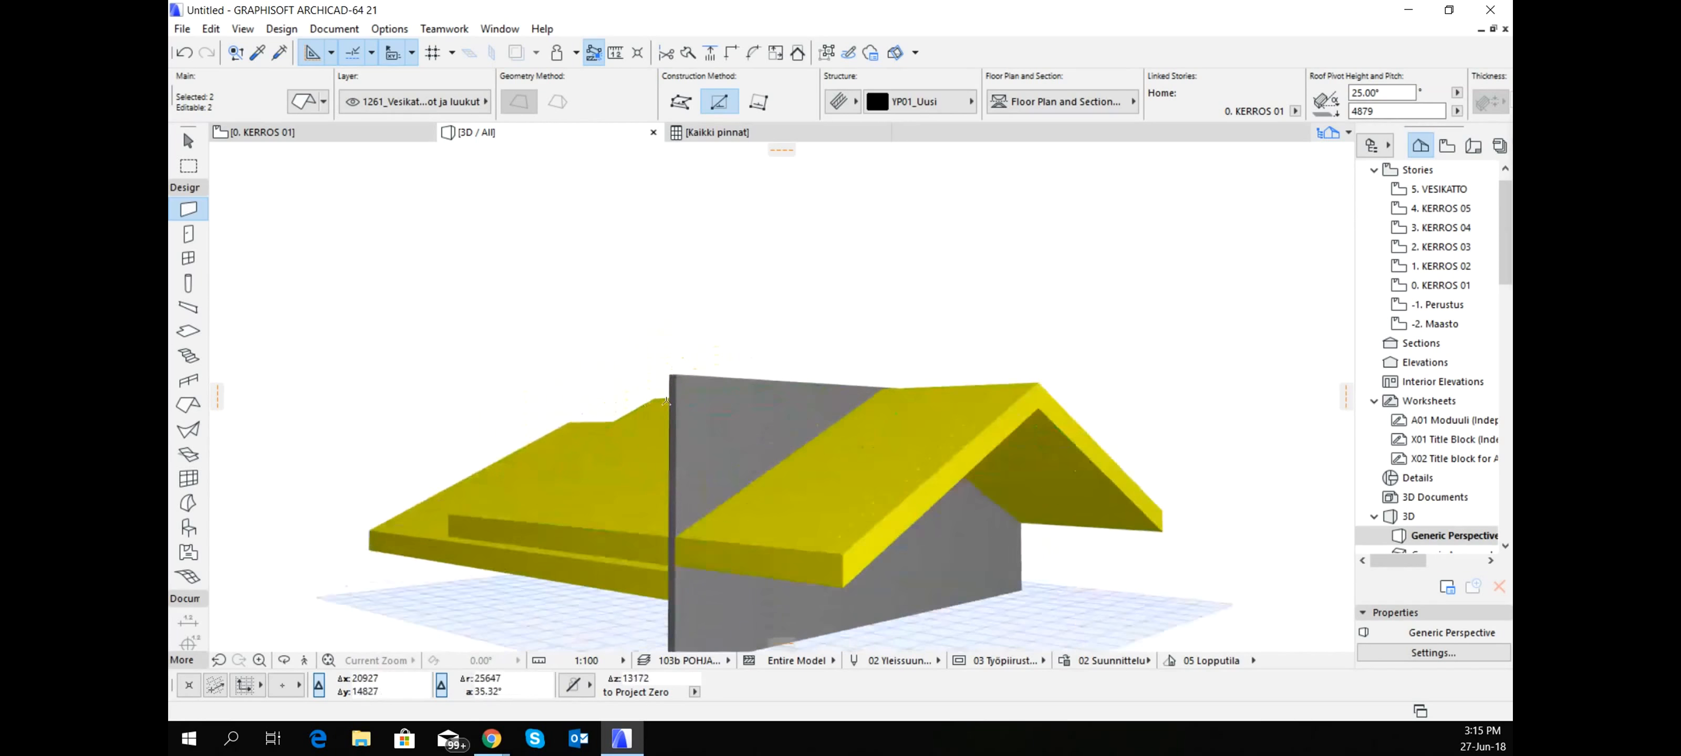
pyautogui.keyDown('shift'); pyautogui.click(672, 376); pyautogui.keyUp('shift')
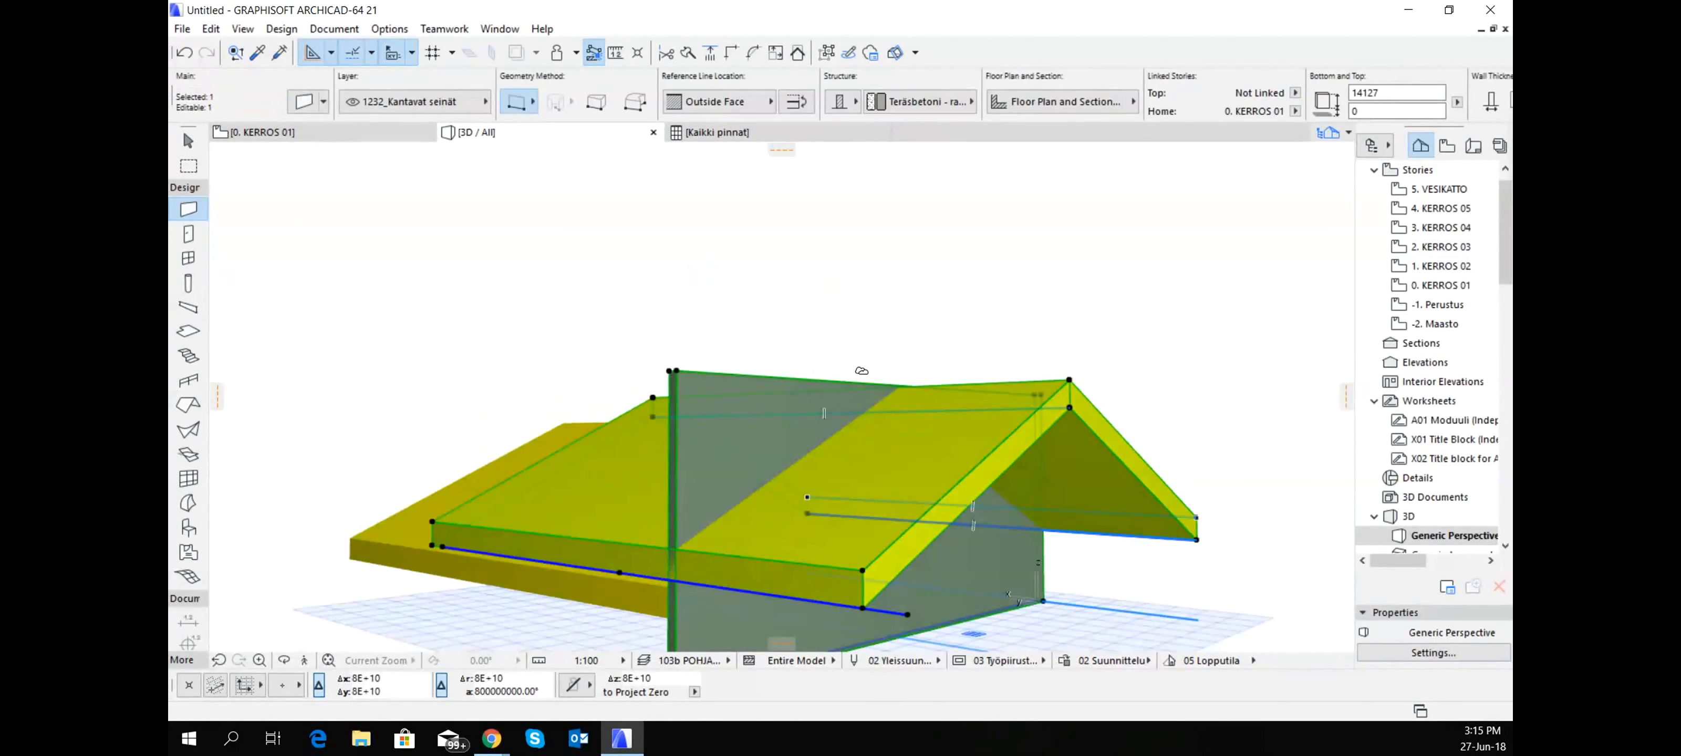
pyautogui.rightClick(862, 371)
pyautogui.click(1000, 338)
pyautogui.click(751, 349)
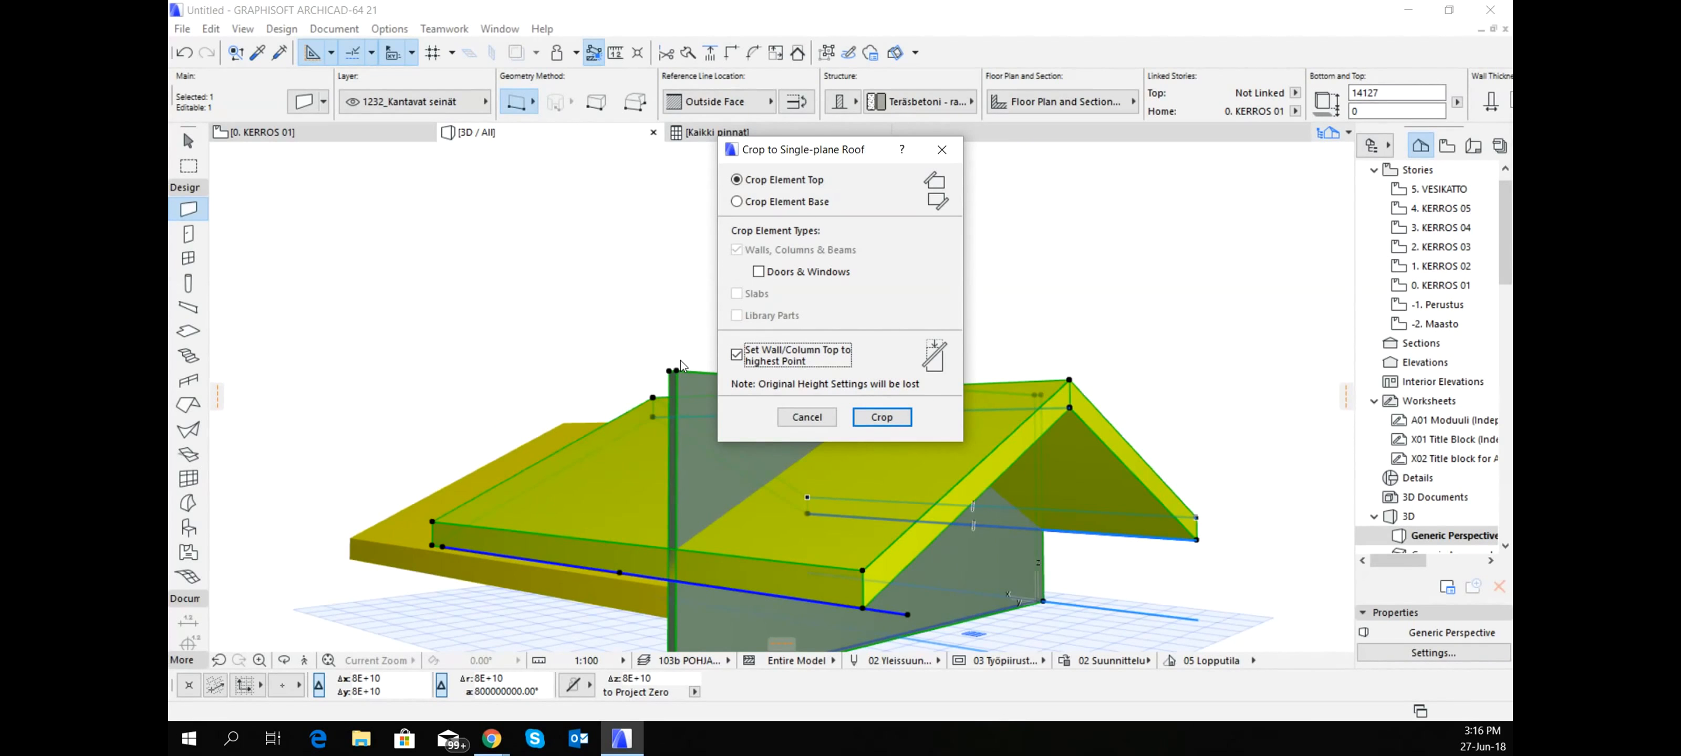
pyautogui.click(900, 420)
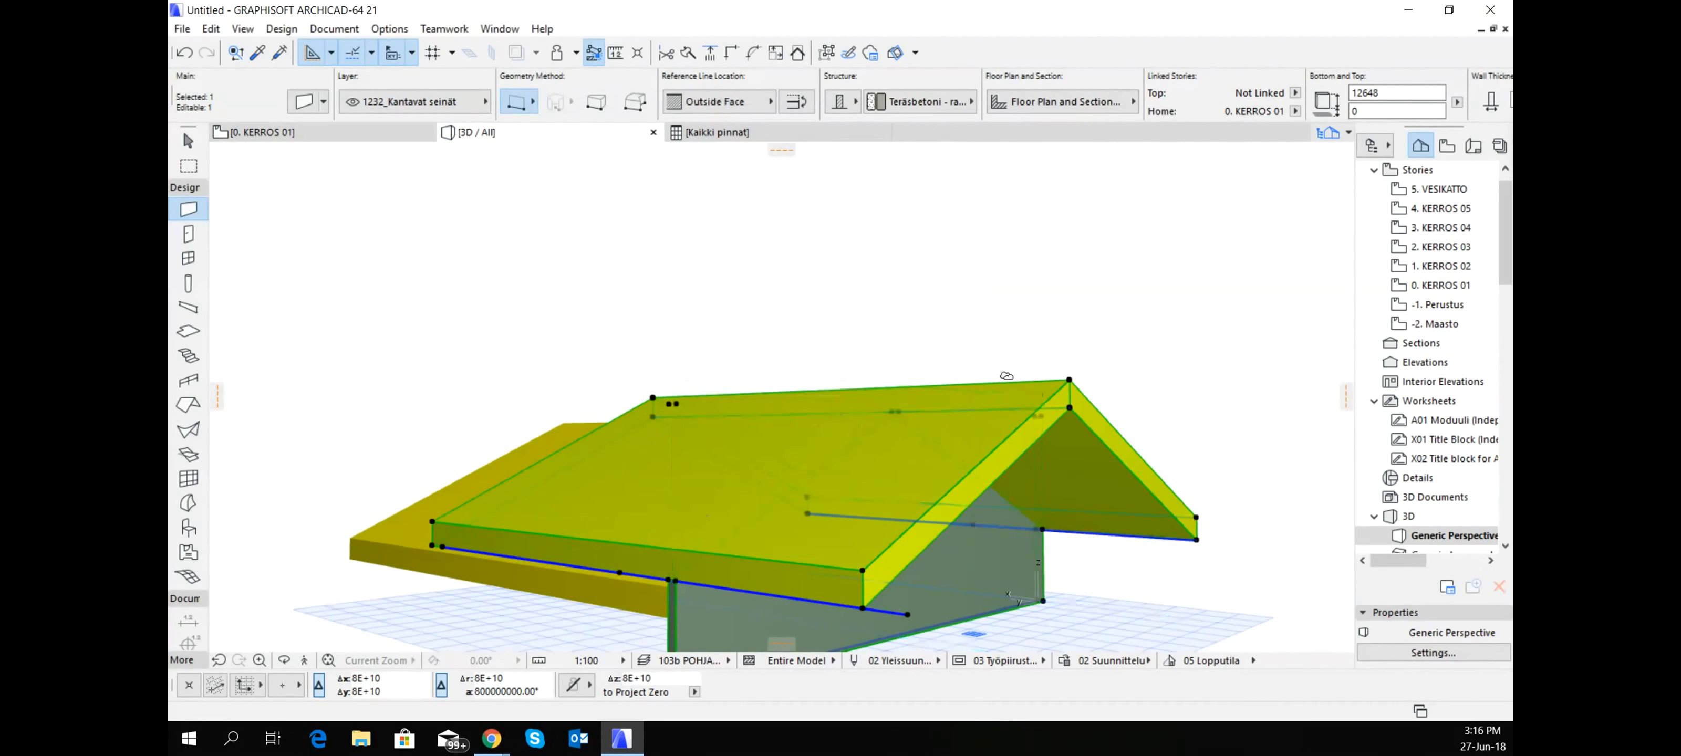
pyautogui.press('Escape')
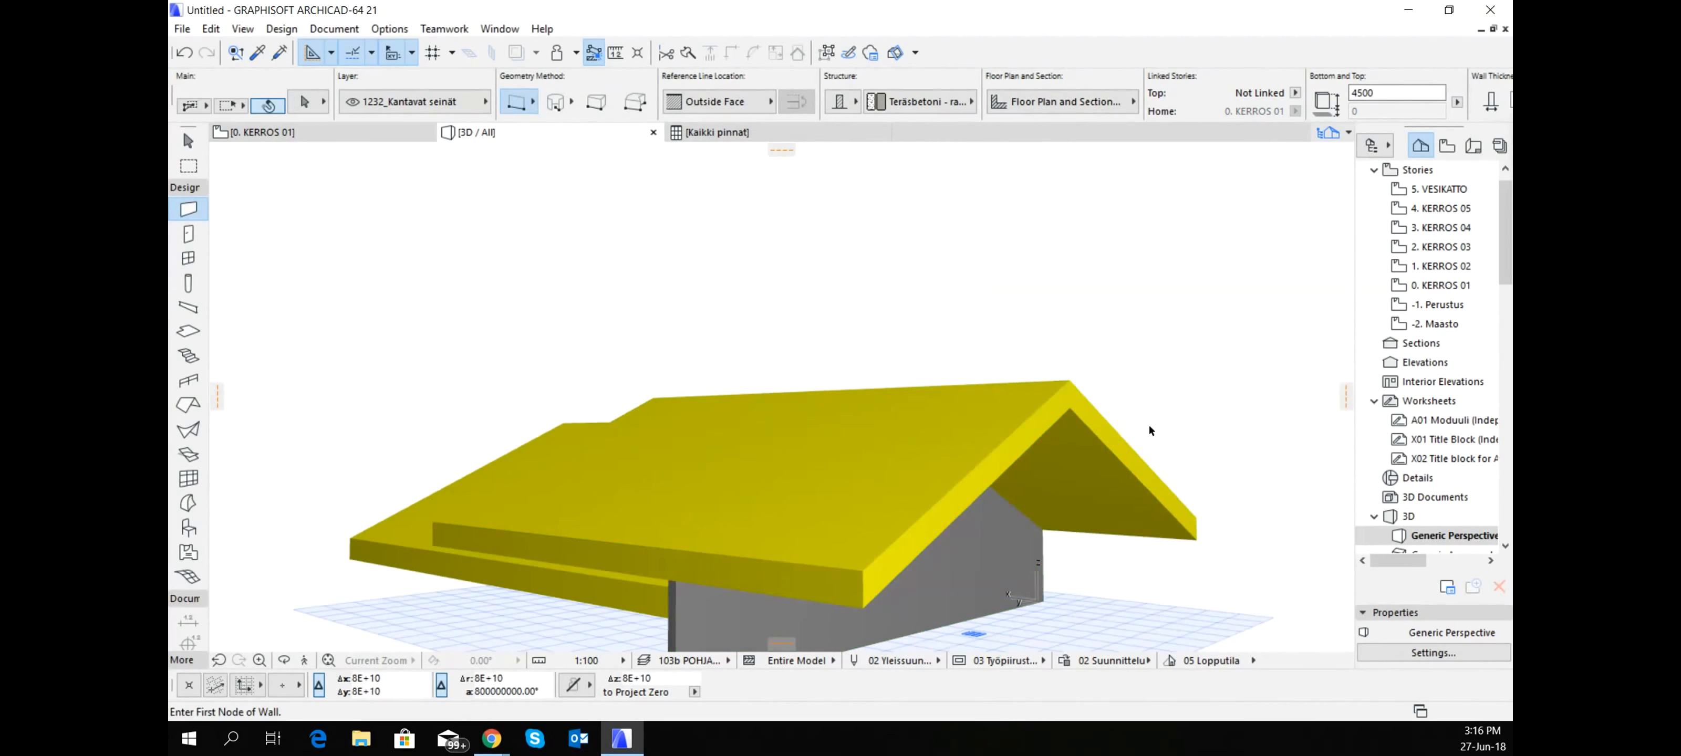
# - Delete both raised roof copies, keeping the cropped gable wall and the original roofs
pyautogui.keyDown('shift'); pyautogui.click(1124, 442); pyautogui.keyUp('shift')
pyautogui.keyDown('shift'); pyautogui.click(992, 455); pyautogui.keyUp('shift')
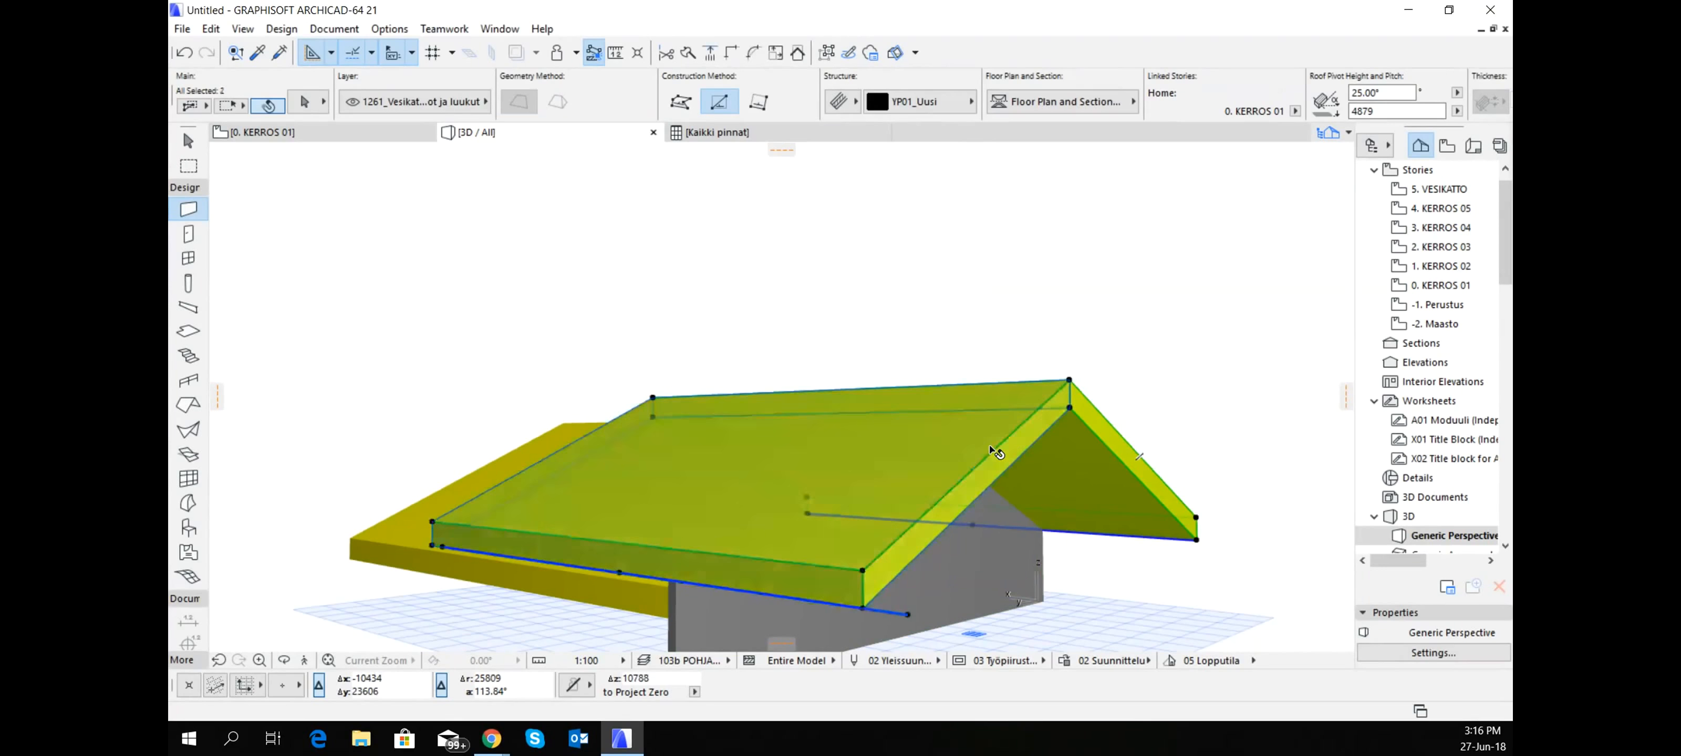
pyautogui.press('Delete')
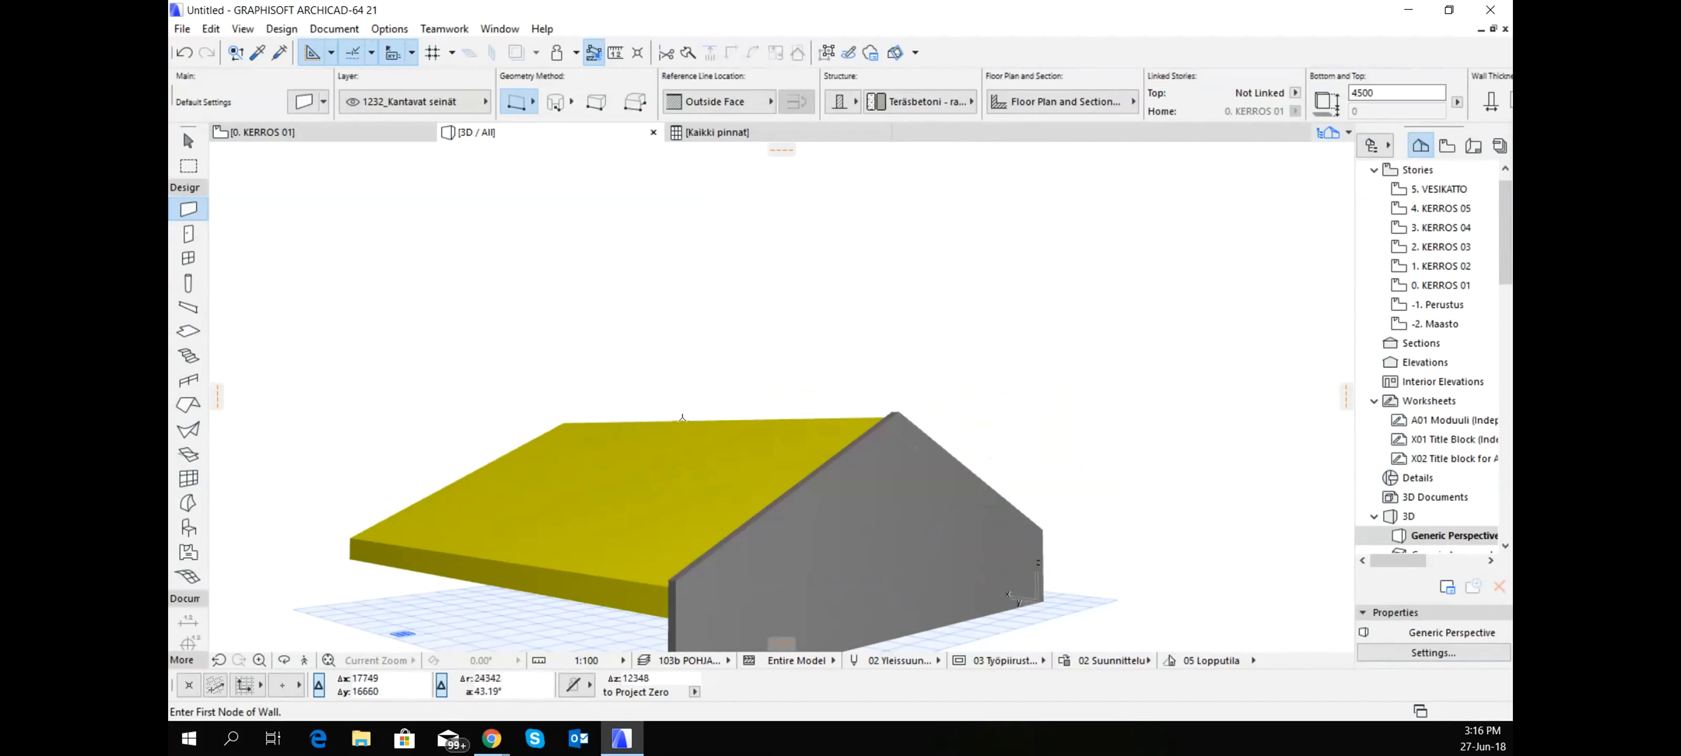
# - Examine the cropped gable wall's top edge and ridge point against the original roofs from several sides
pyautogui.keyDown('shift'); pyautogui.moveTo(680, 417); pyautogui.dragTo(1230, 446, button='middle'); pyautogui.keyUp('shift')
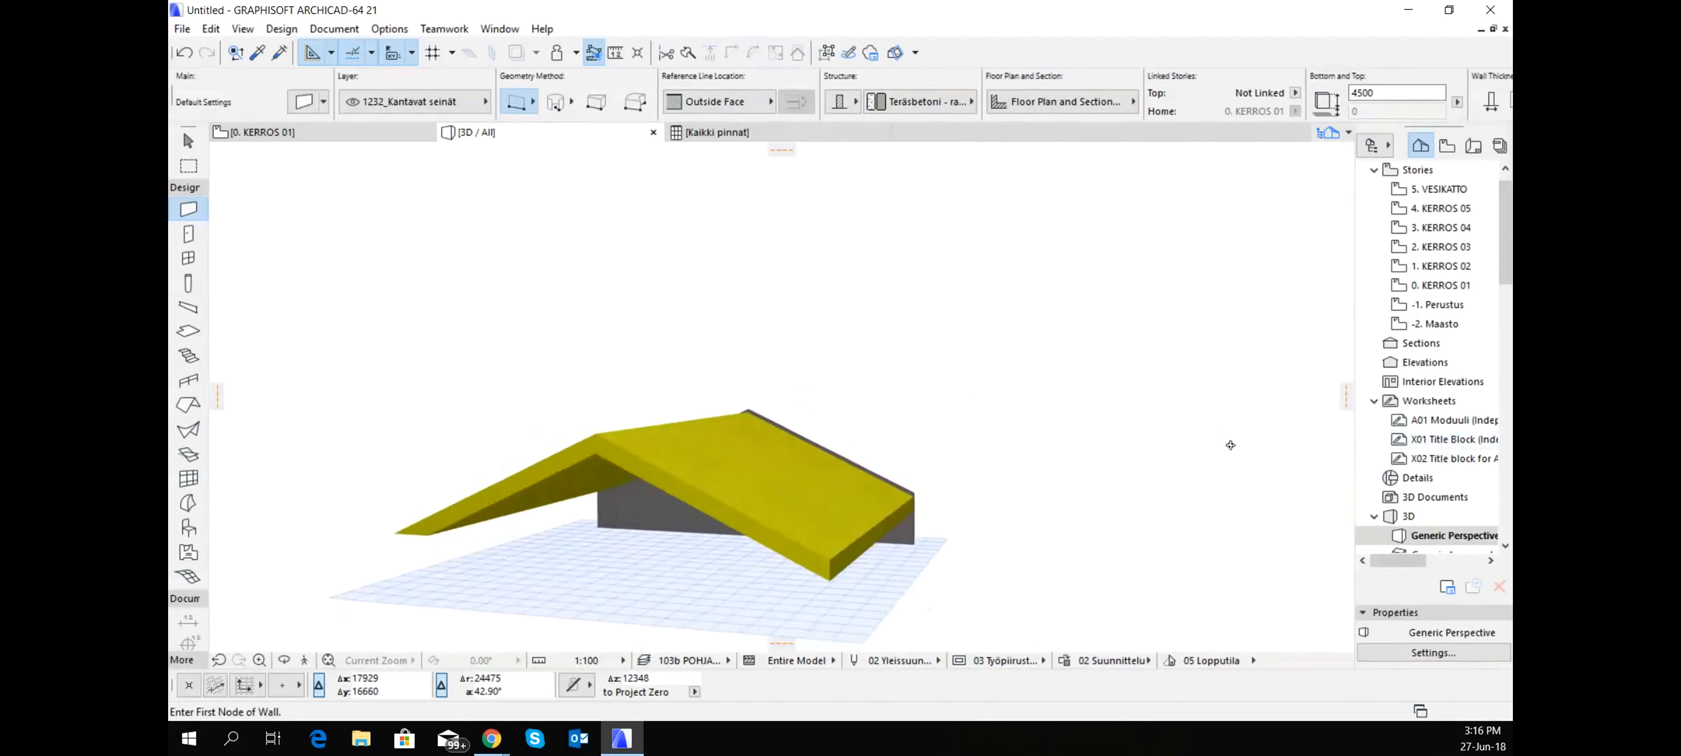
pyautogui.scroll(4, 466, 398)
pyautogui.keyDown('shift'); pyautogui.moveTo(930, 405); pyautogui.dragTo(1005, 416, button='middle'); pyautogui.keyUp('shift')
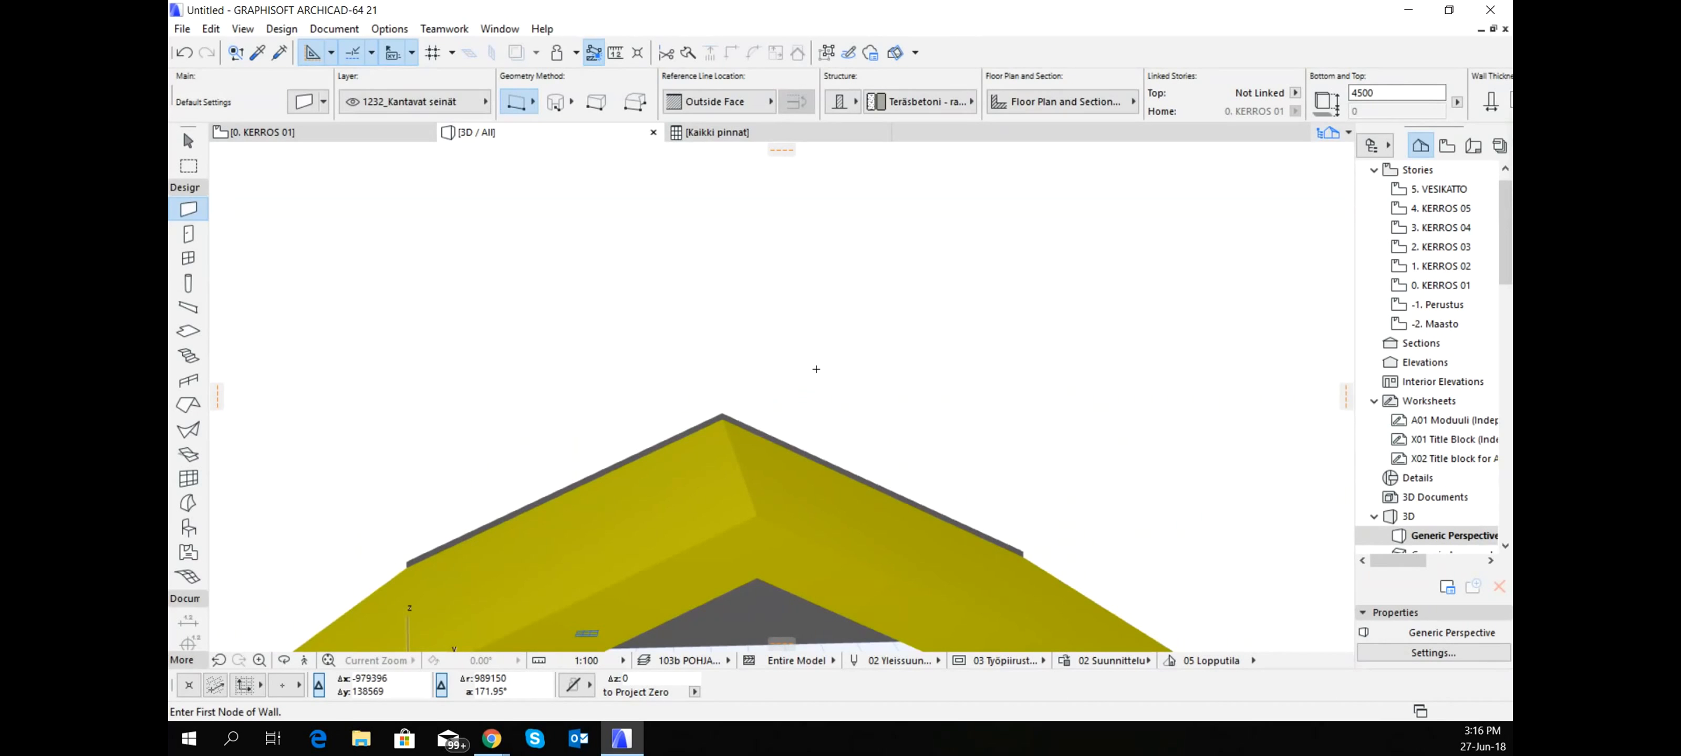
pyautogui.keyDown('shift'); pyautogui.click(743, 421); pyautogui.keyUp('shift')
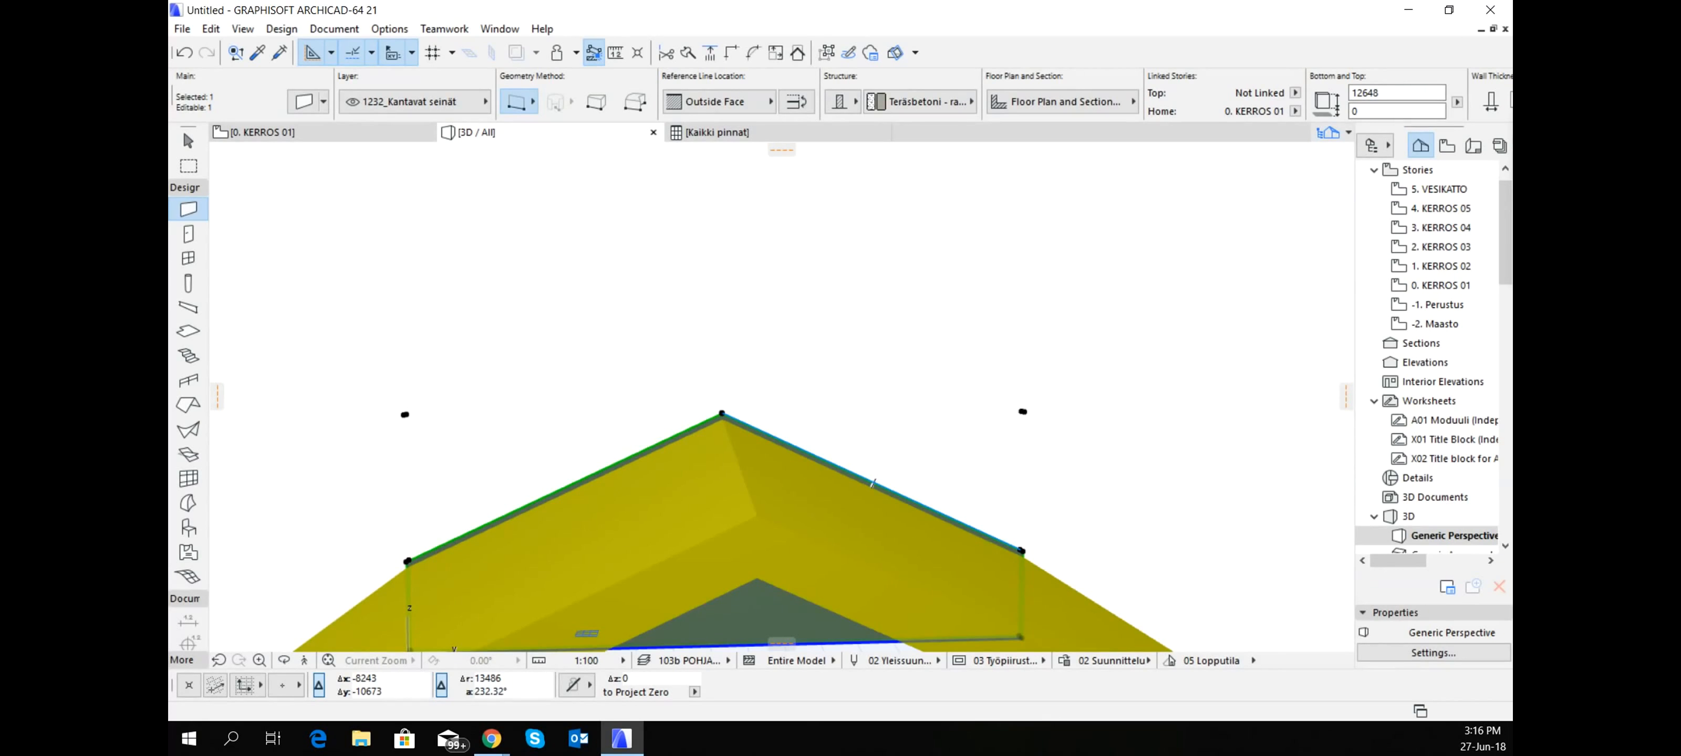
pyautogui.hotkey('alt', 'Tab')
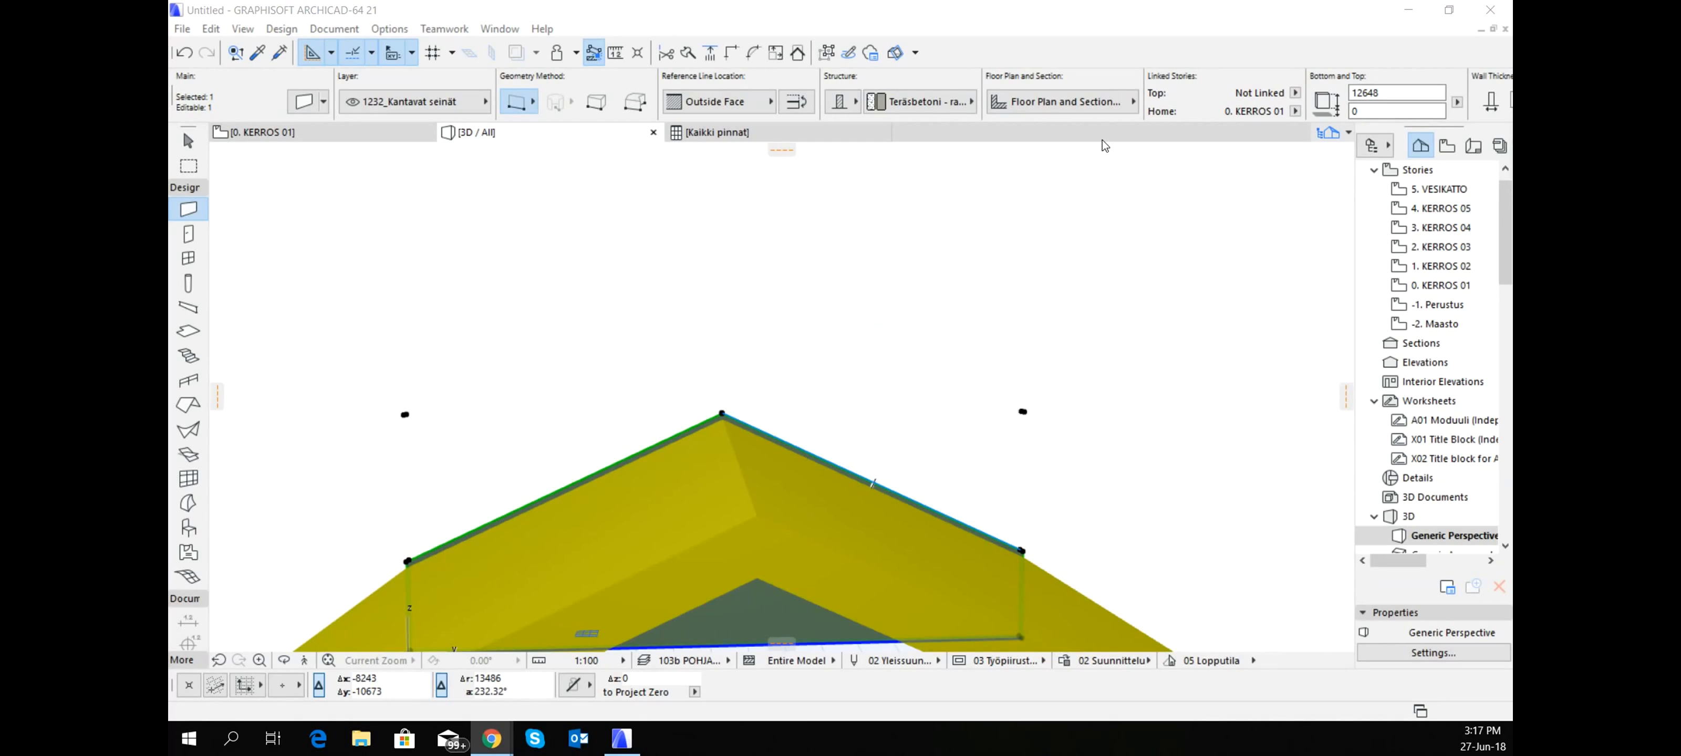
pyautogui.keyDown('shift'); pyautogui.moveTo(633, 352); pyautogui.dragTo(995, 413, button='middle'); pyautogui.keyUp('shift')
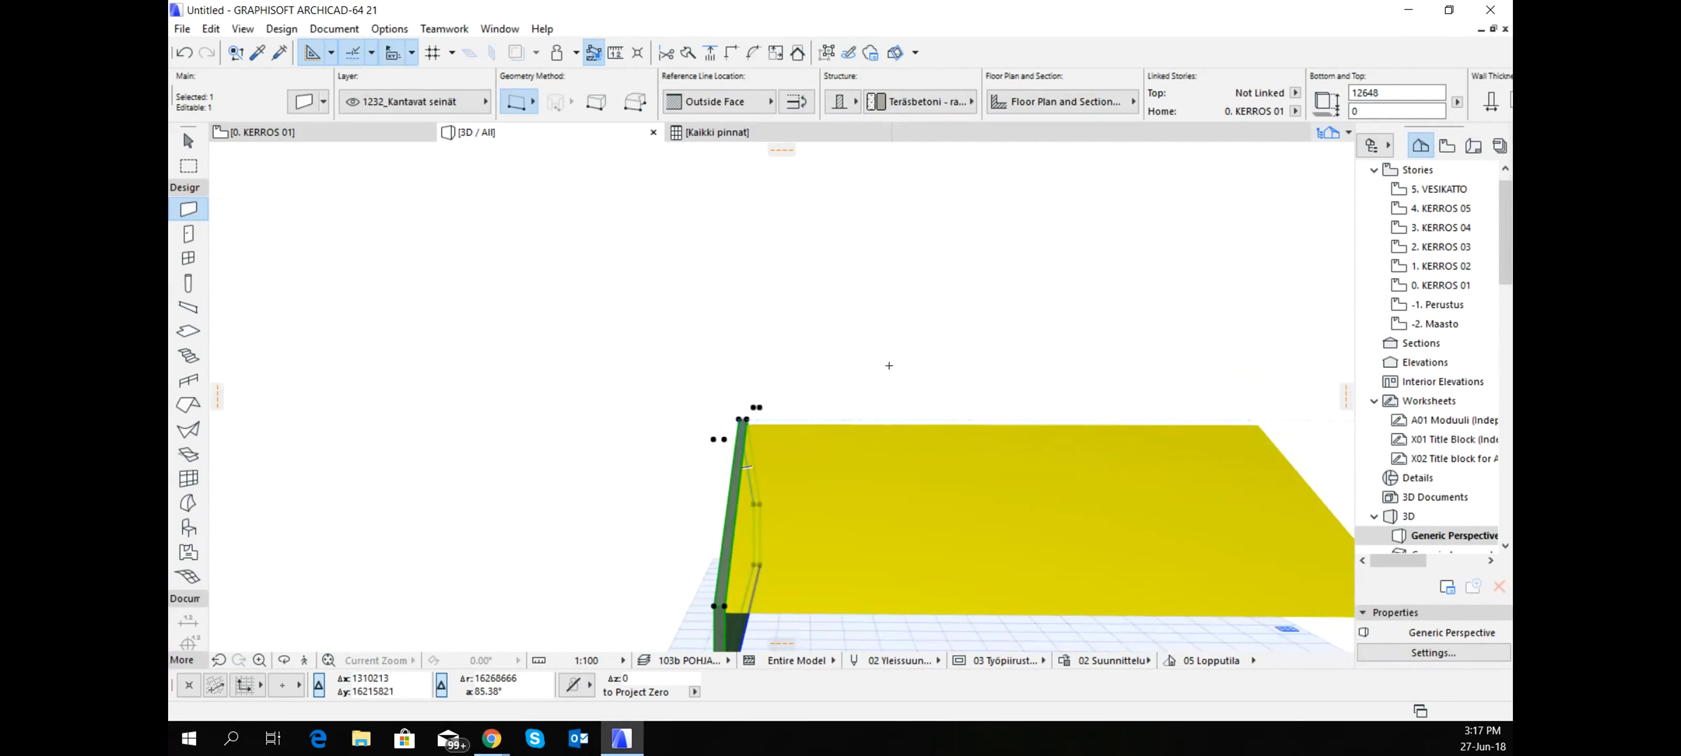
pyautogui.press('Escape')
pyautogui.keyDown('shift'); pyautogui.moveTo(889, 364); pyautogui.dragTo(1080, 427, button='middle'); pyautogui.keyUp('shift')
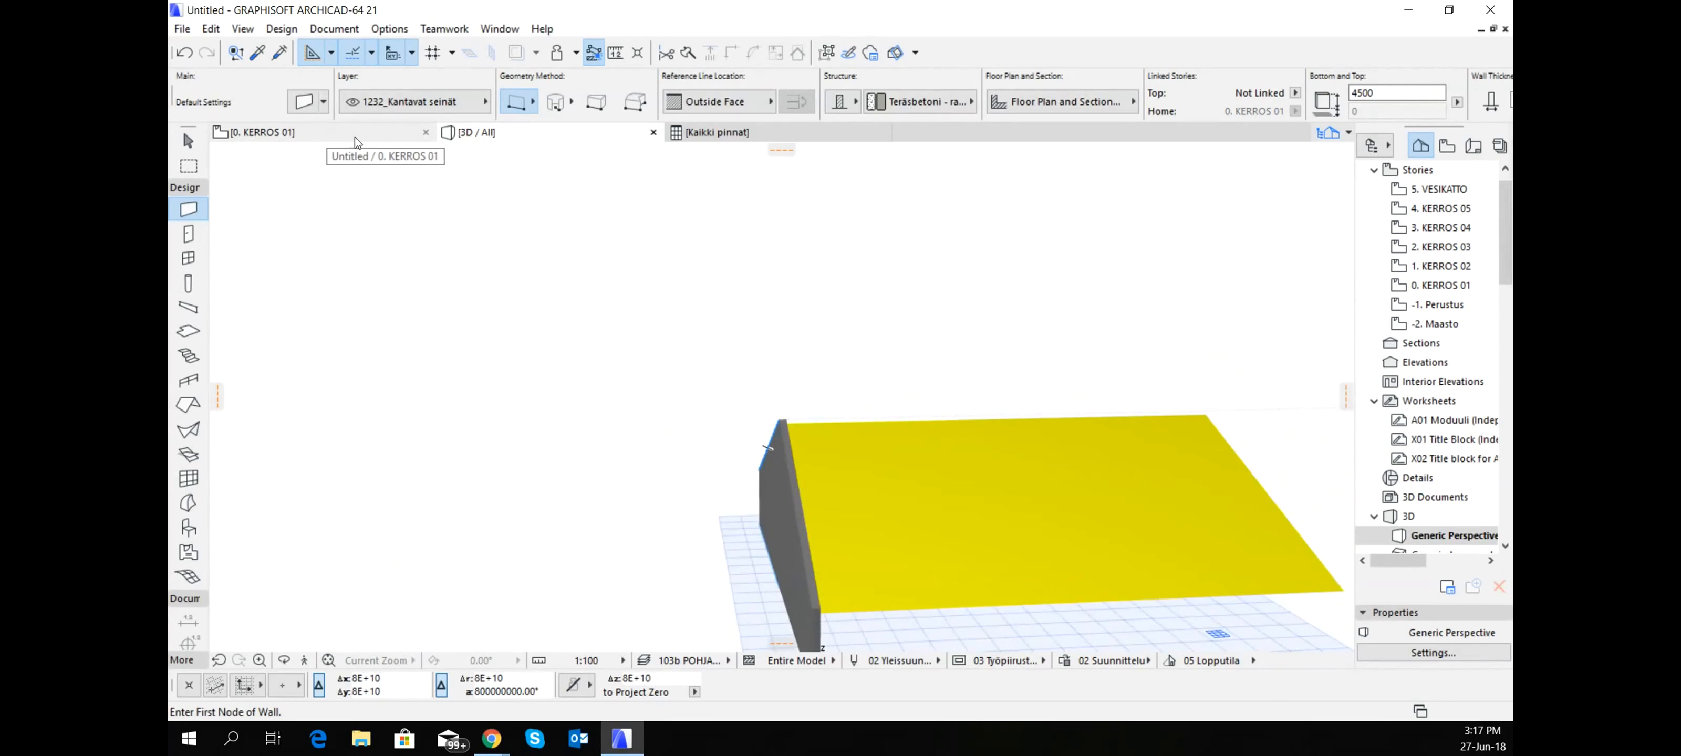
# - On the KERROS 01 floor plan, set the Roof default pivot line offset to home story to 4500
pyautogui.click(320, 132)
pyautogui.scroll(-2, 913, 396)
pyautogui.moveTo(913, 398); pyautogui.dragTo(788, 405, button='middle')
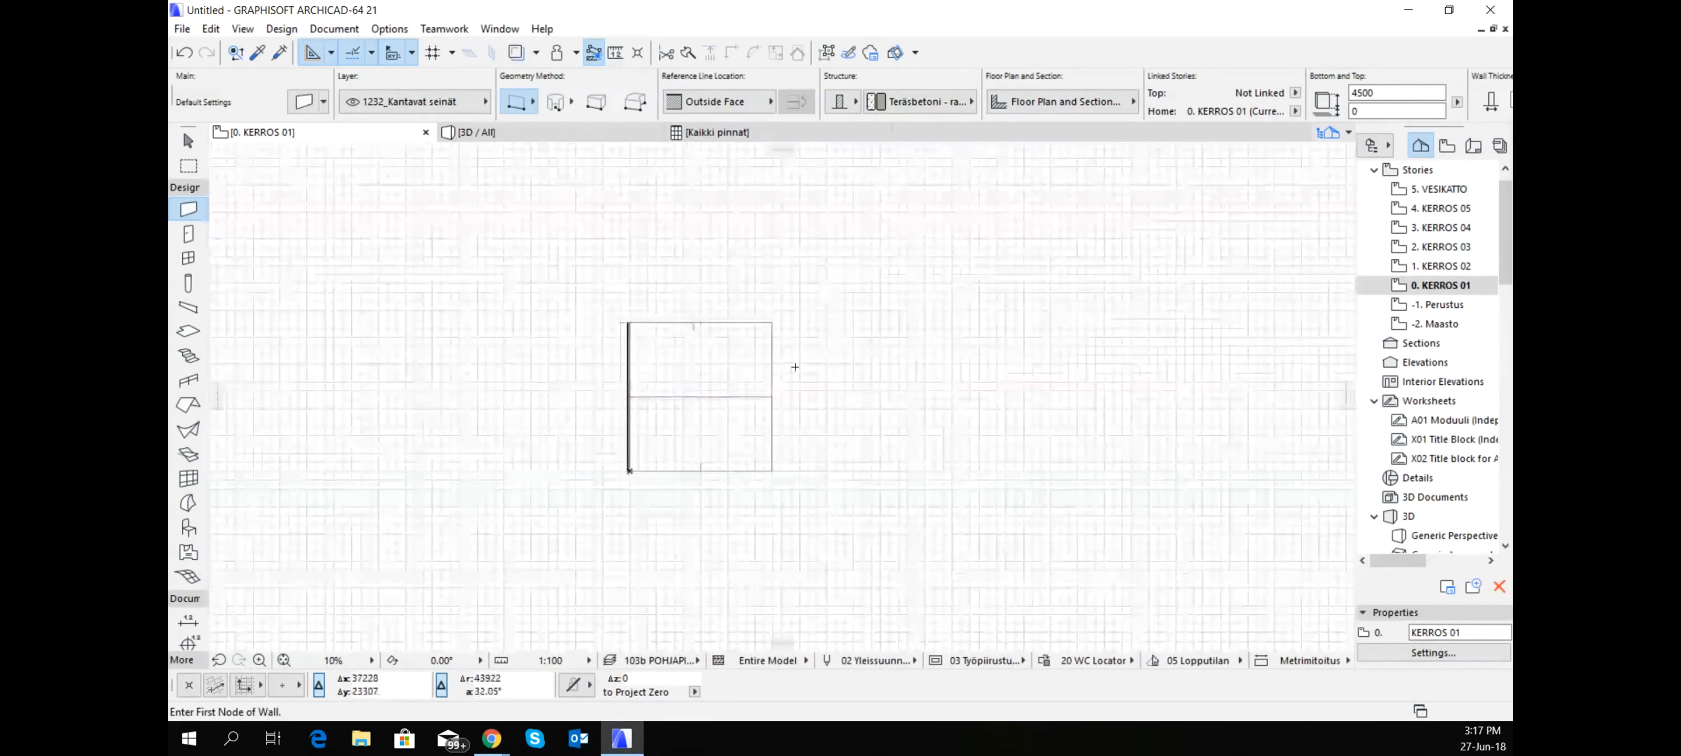
pyautogui.keyDown('alt'); pyautogui.click(771, 448); pyautogui.keyUp('alt')
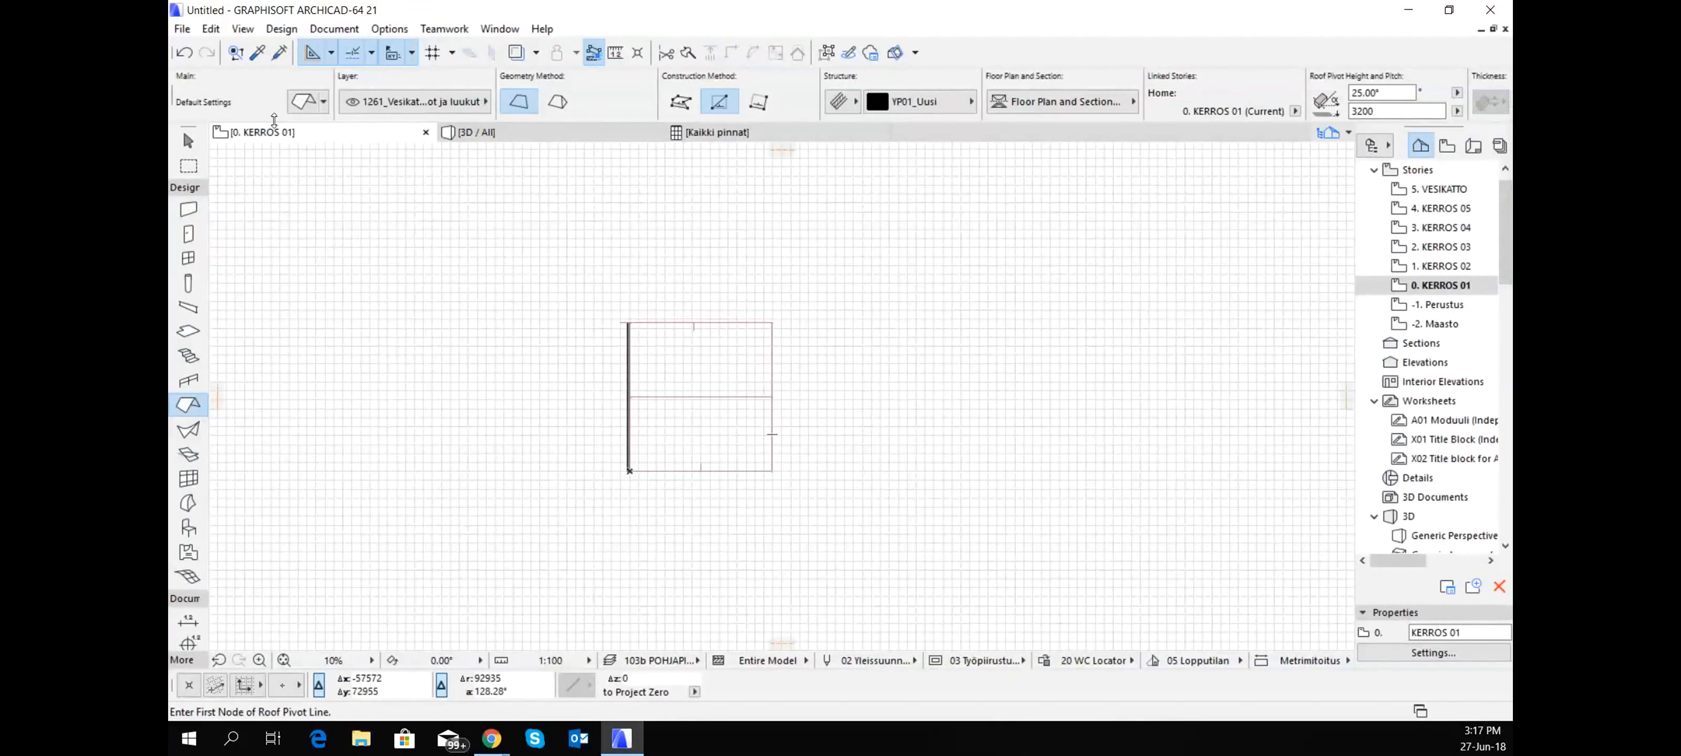
pyautogui.click(303, 100)
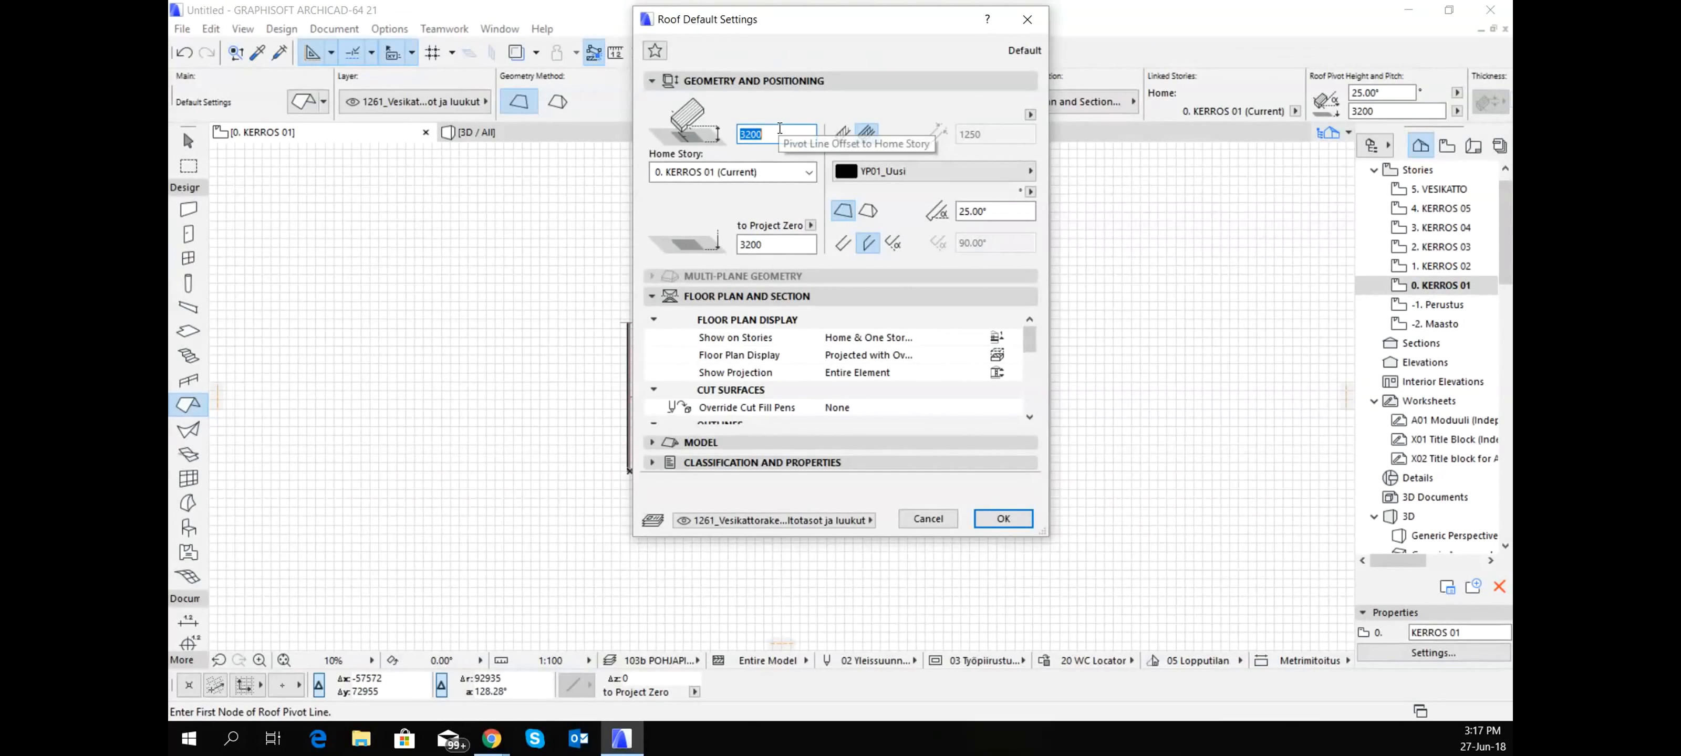
pyautogui.write('45')
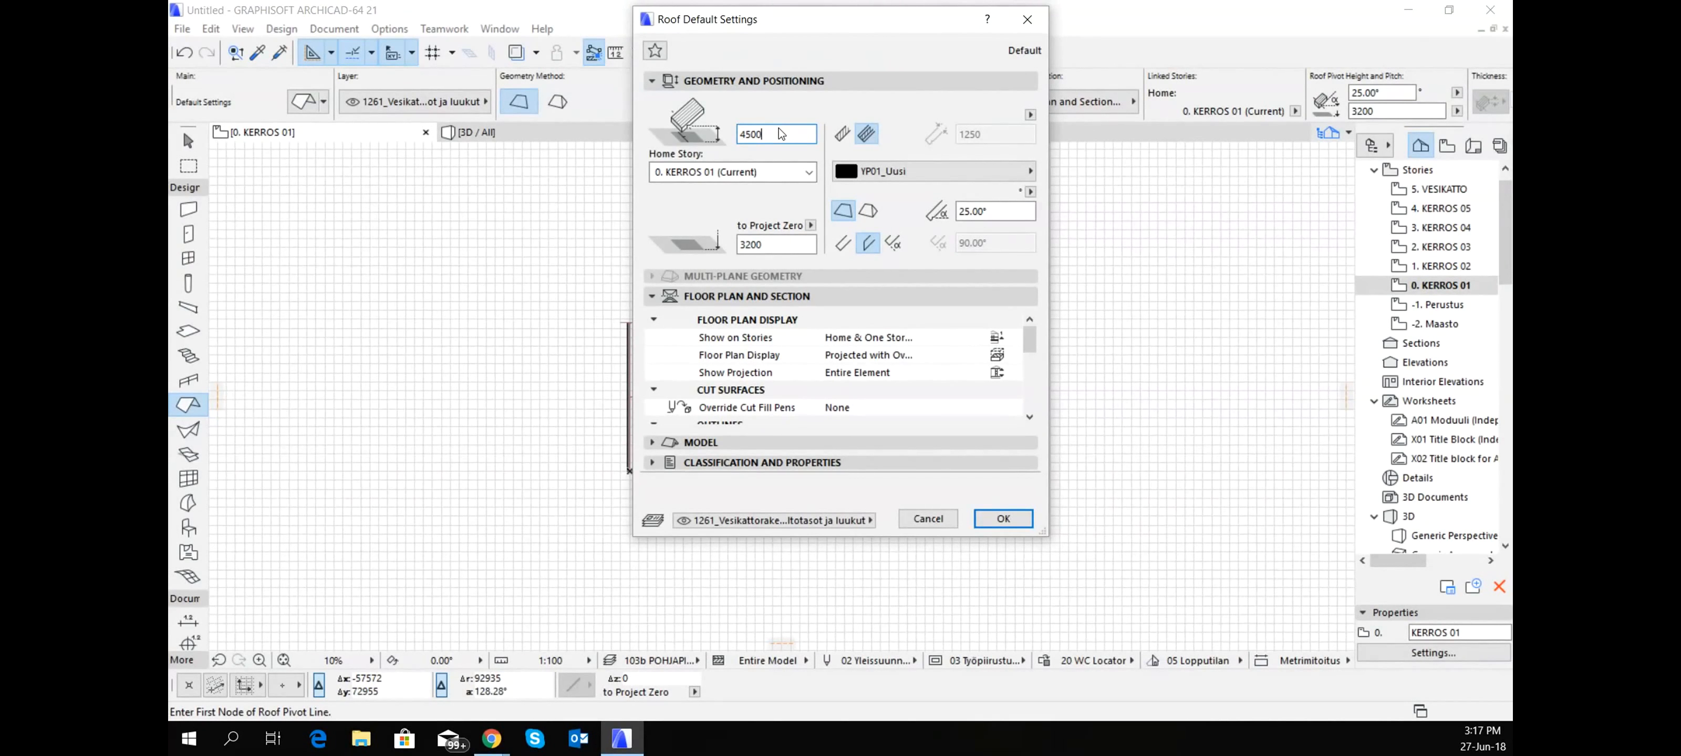
pyautogui.press('Return')
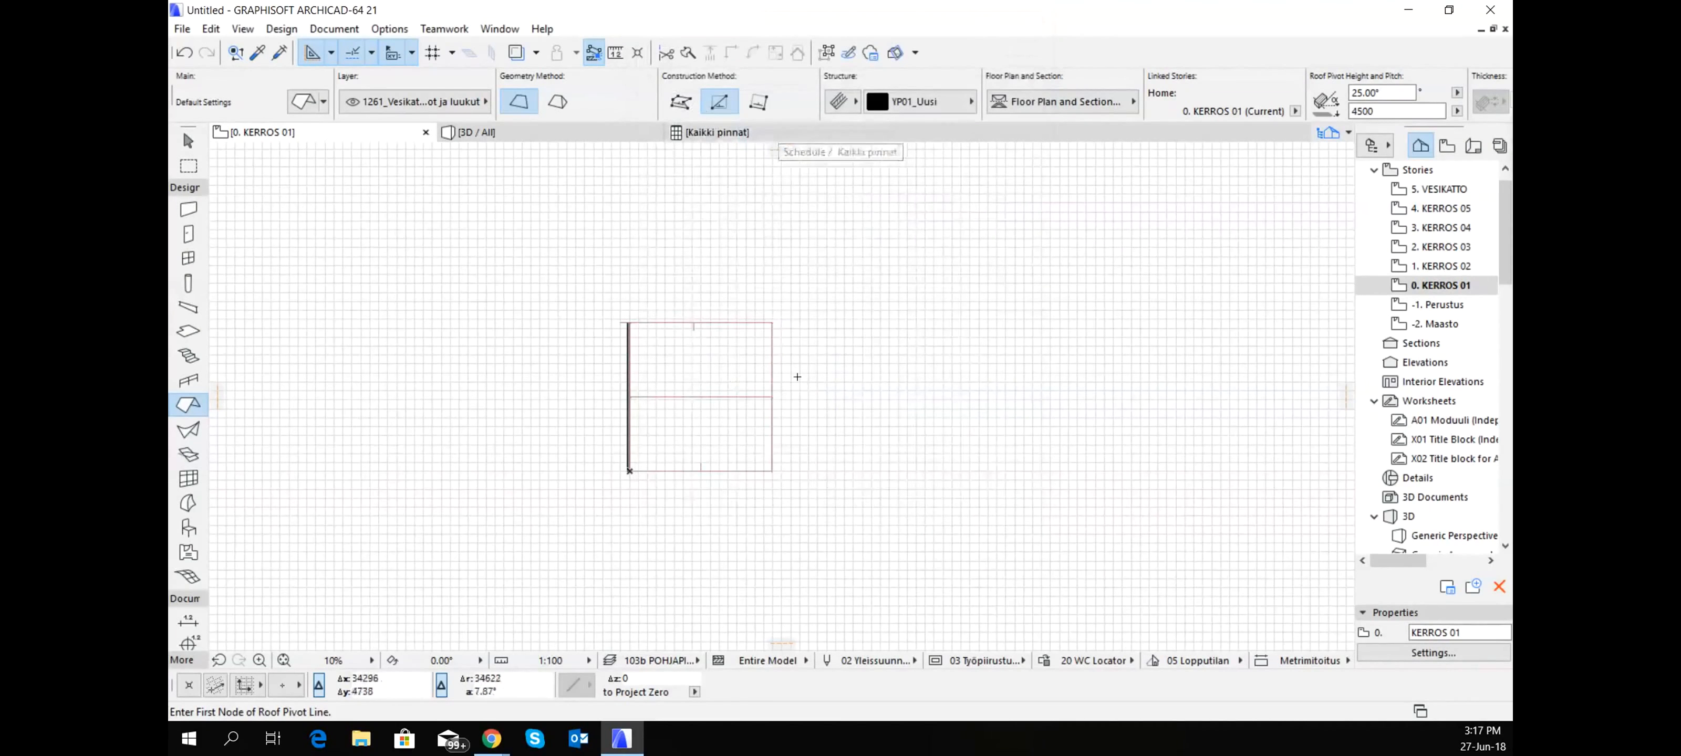
# - Draw a narrow rectangular 25° roof beside the gable roof's open end, with its pivot line on the side away from the gable roof
pyautogui.scroll(2, 792, 373)
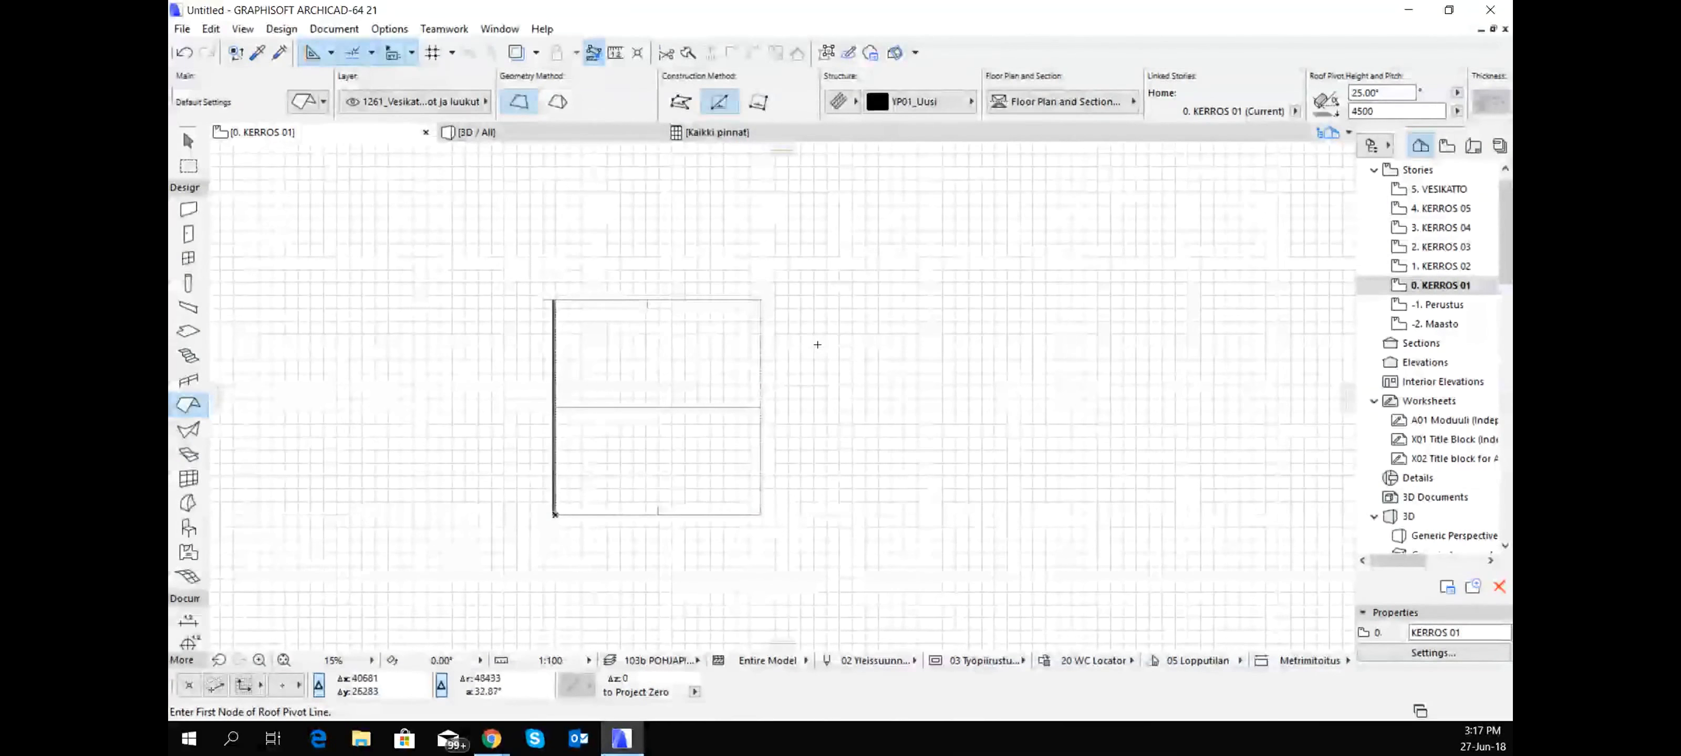
pyautogui.click(836, 338)
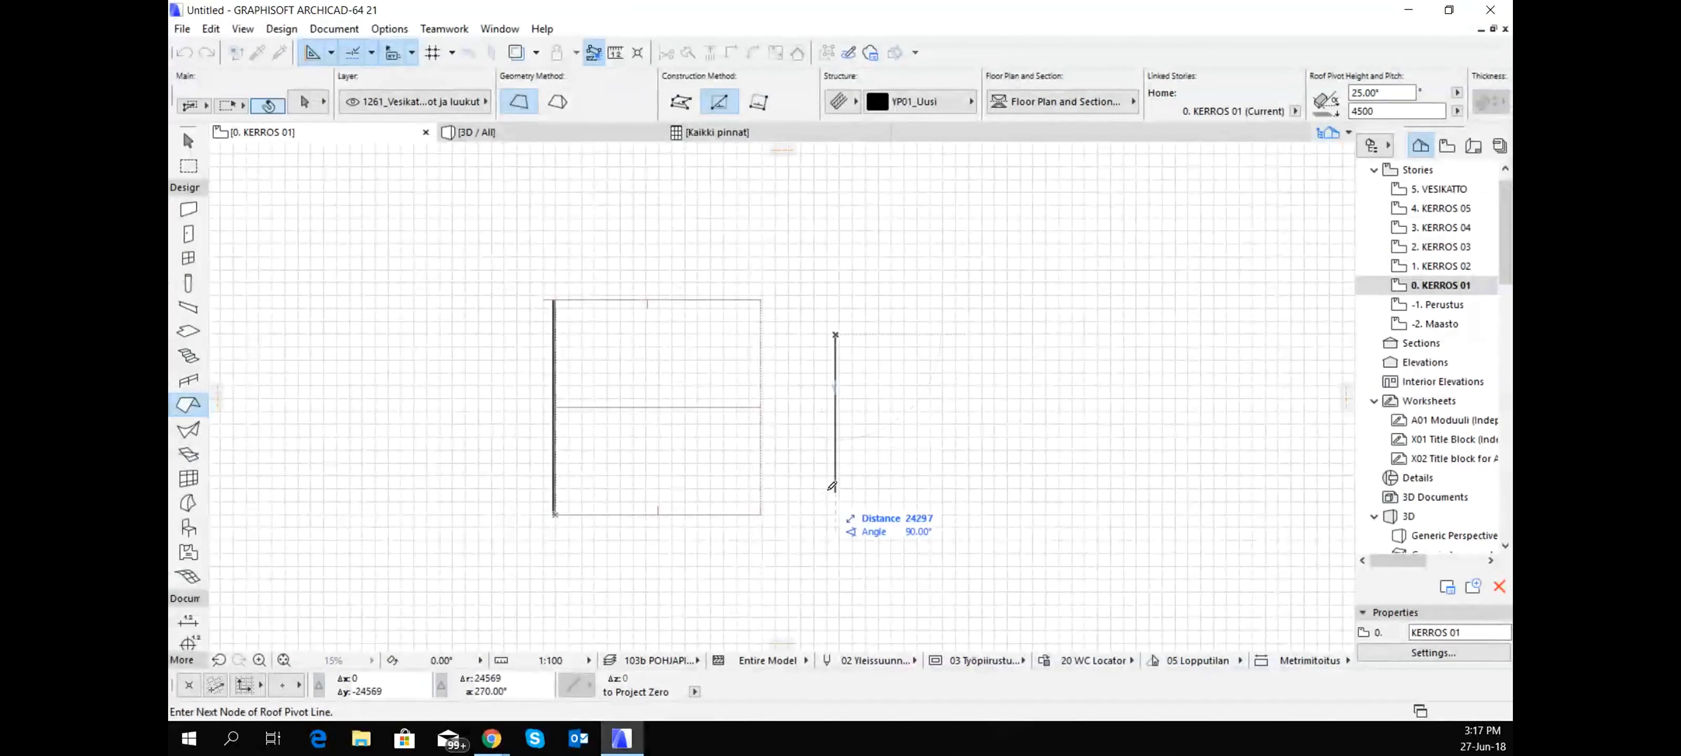
pyautogui.click(836, 478)
pyautogui.click(792, 460)
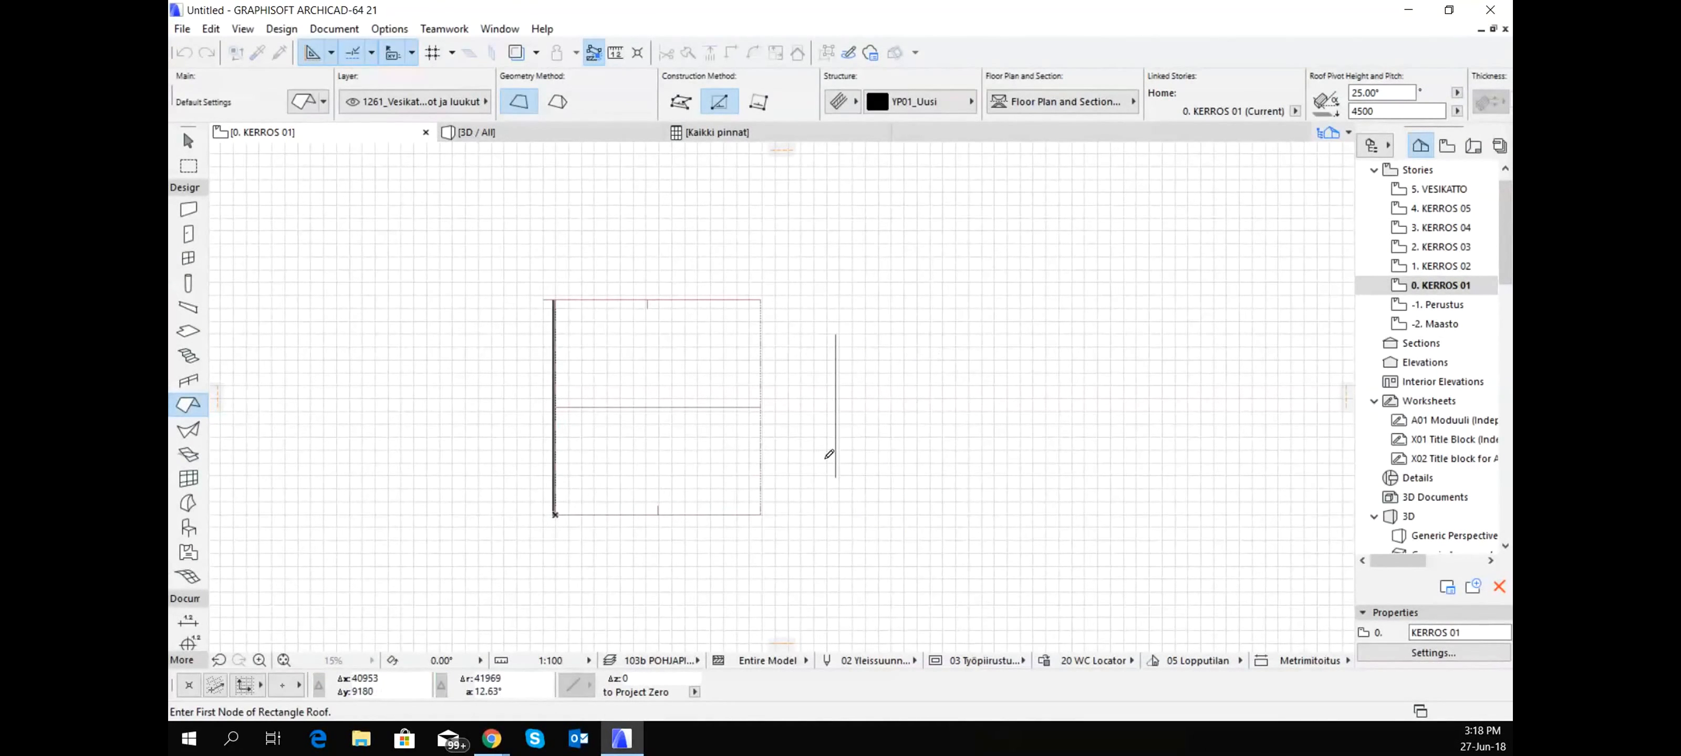
pyautogui.click(836, 478)
pyautogui.click(793, 334)
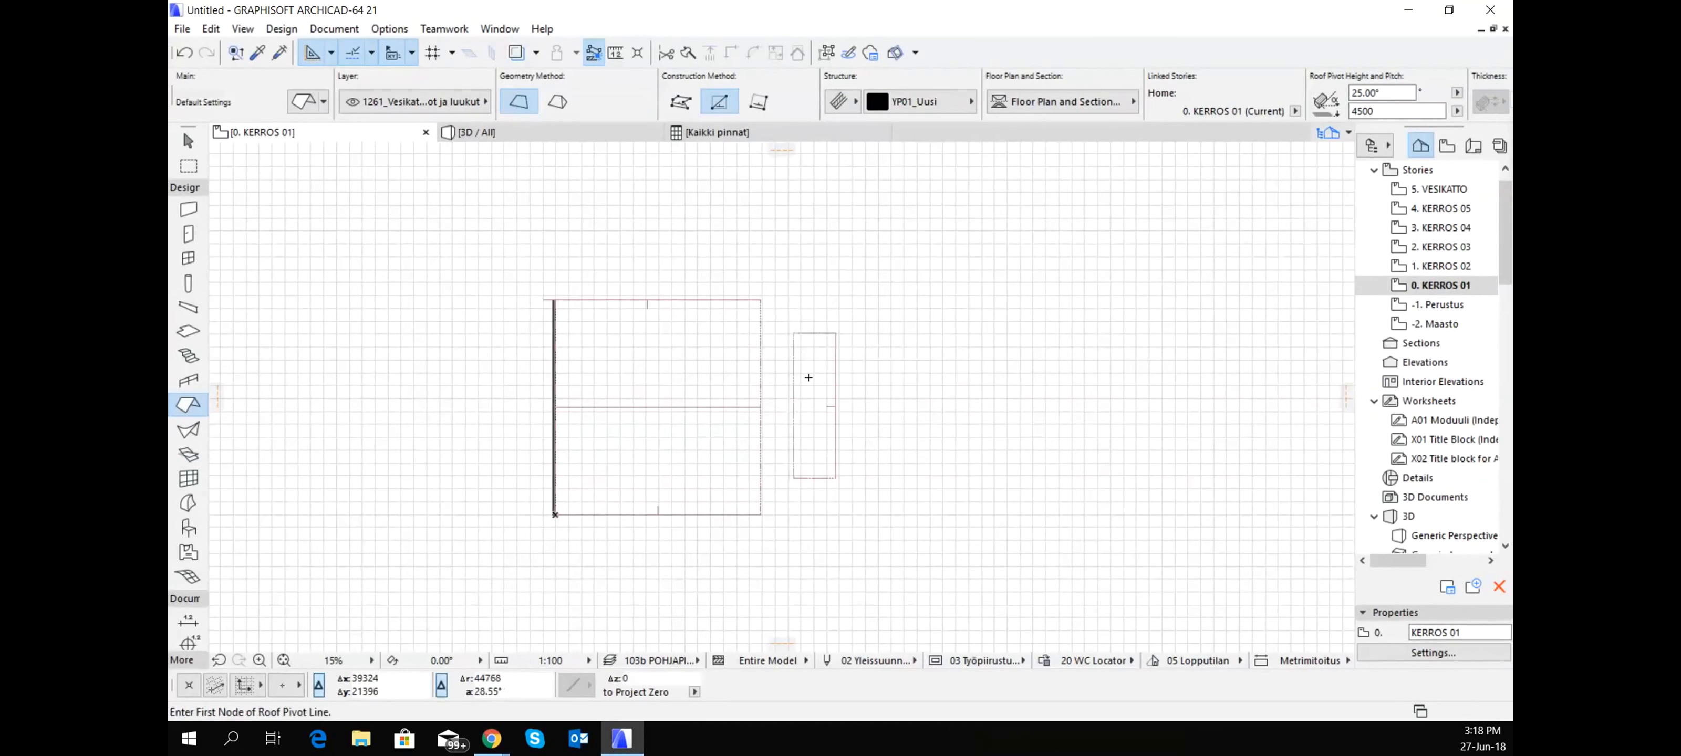
# - Show the model in 3D and examine the new roof's position and slope against the gable roof's open end
pyautogui.click(188, 140)
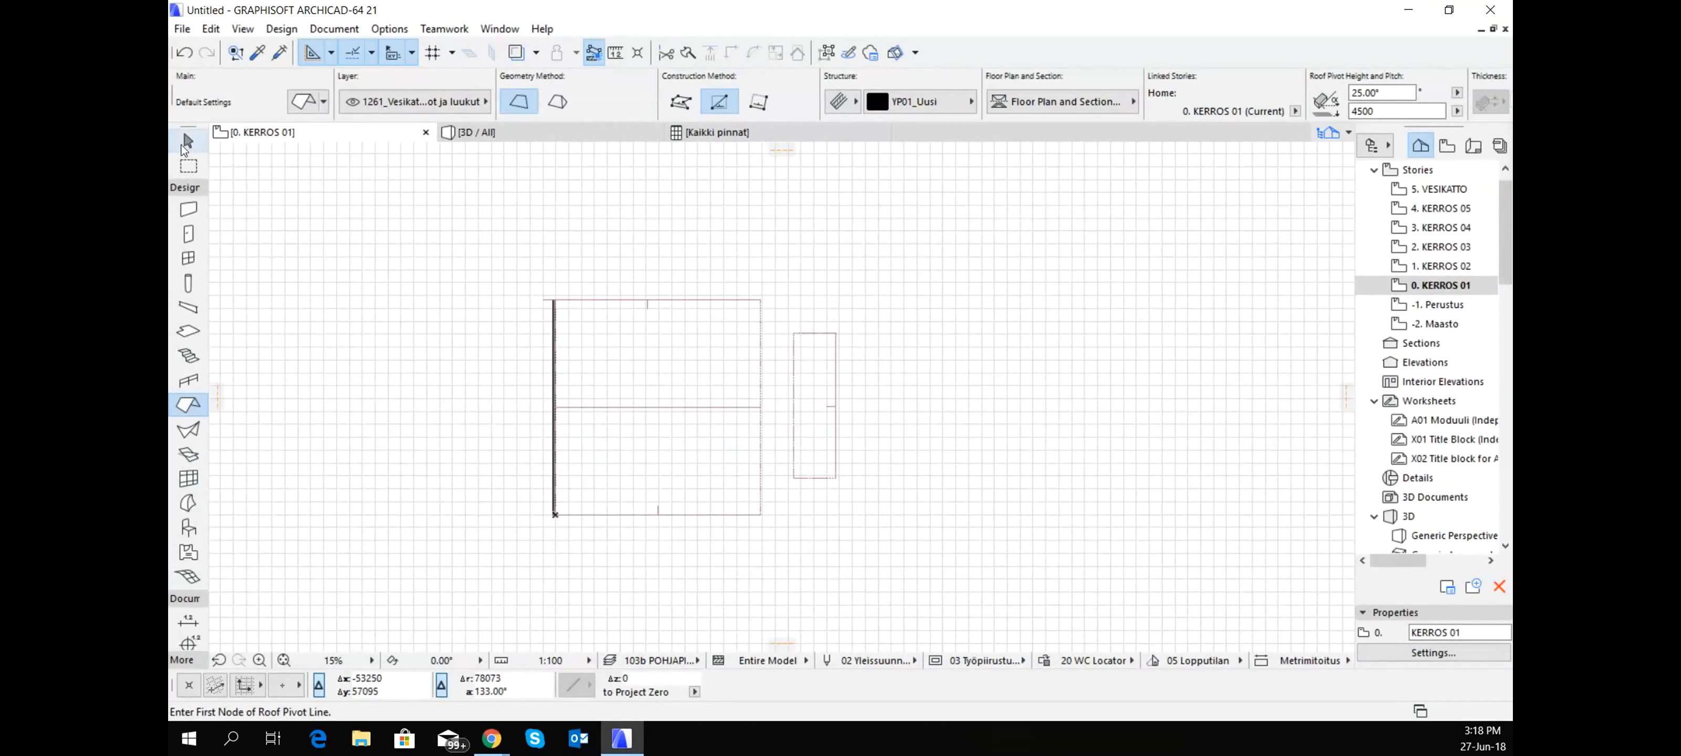
pyautogui.click(421, 260)
pyautogui.click(894, 567)
pyautogui.press('F5')
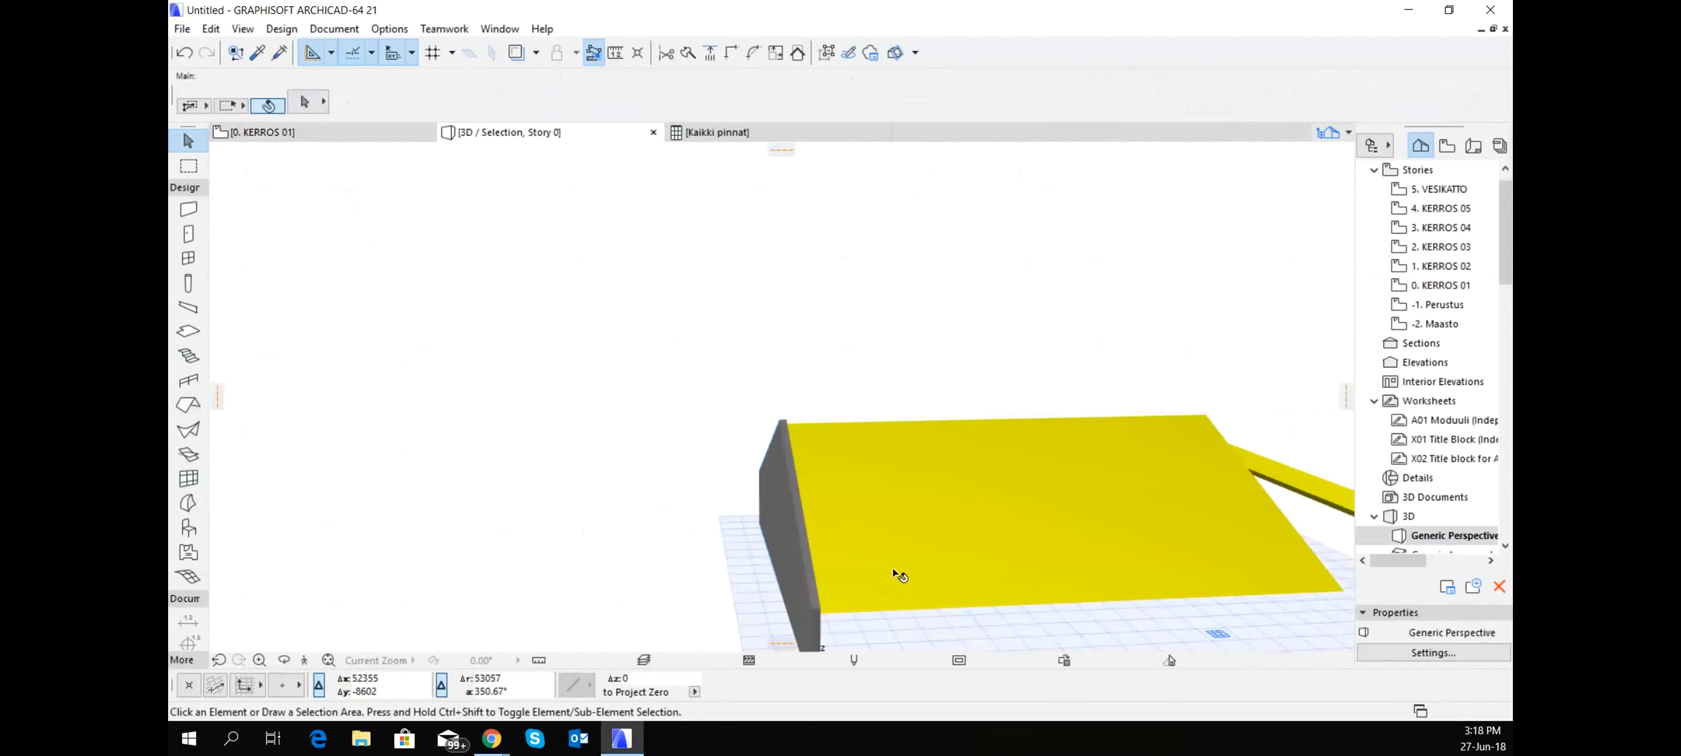
pyautogui.keyDown('shift'); pyautogui.moveTo(974, 429); pyautogui.dragTo(960, 520, button='middle'); pyautogui.keyUp('shift')
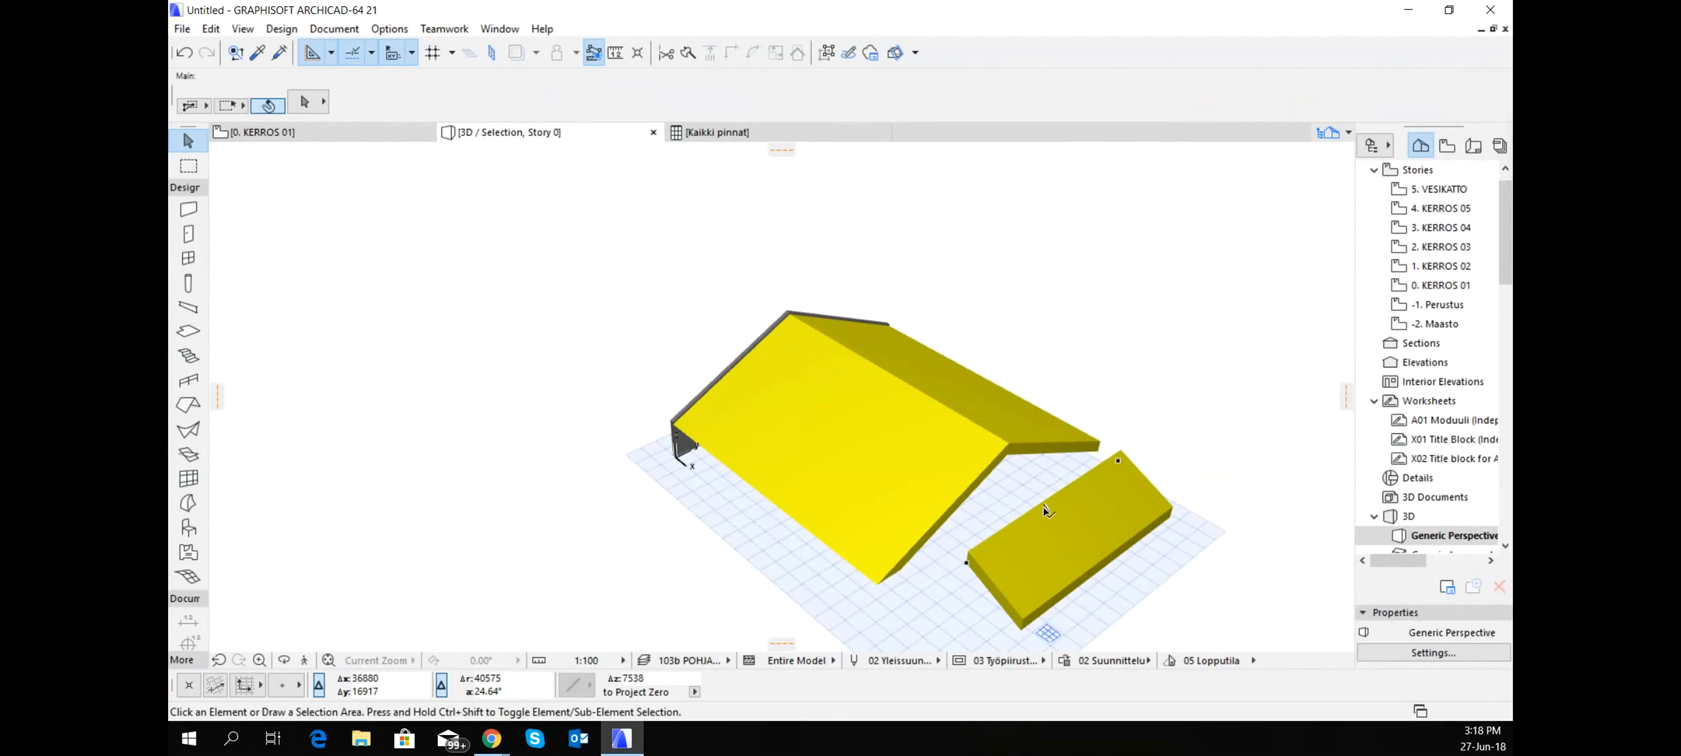
pyautogui.moveTo(1047, 512)
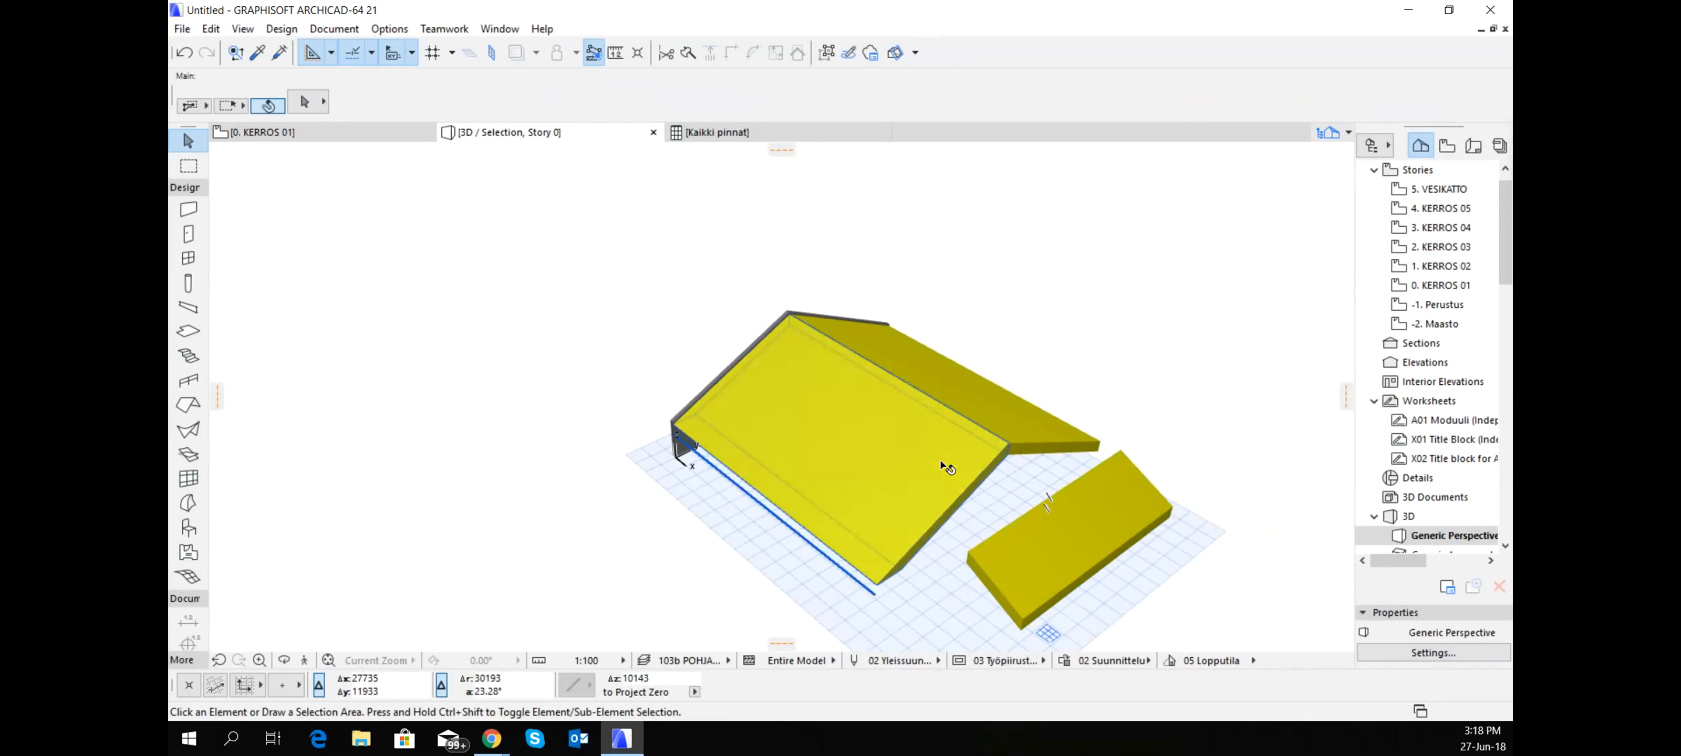
pyautogui.click(1013, 543)
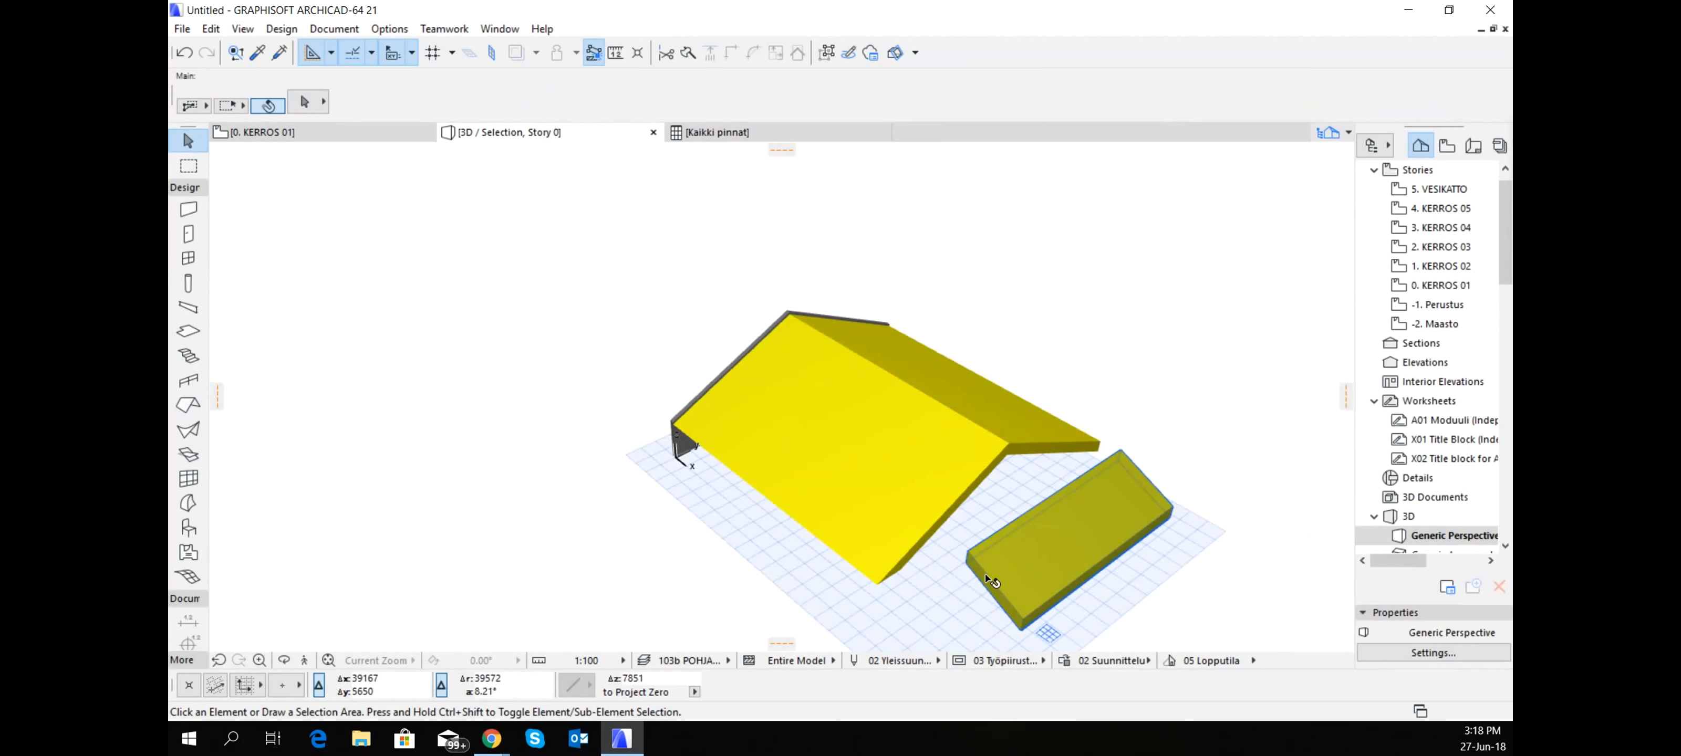
pyautogui.press('Escape')
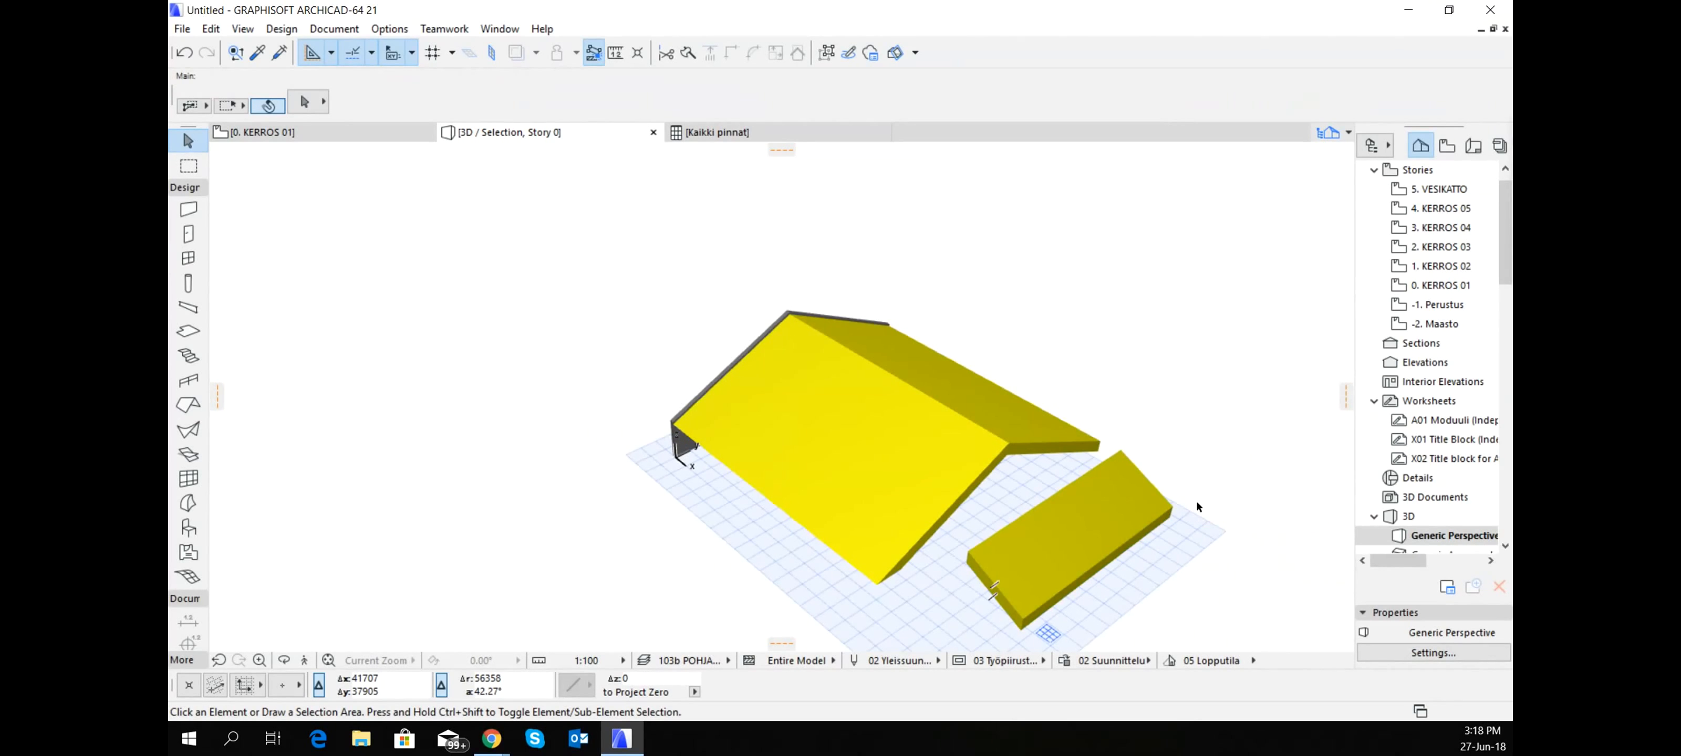
pyautogui.scroll(2, 985, 573)
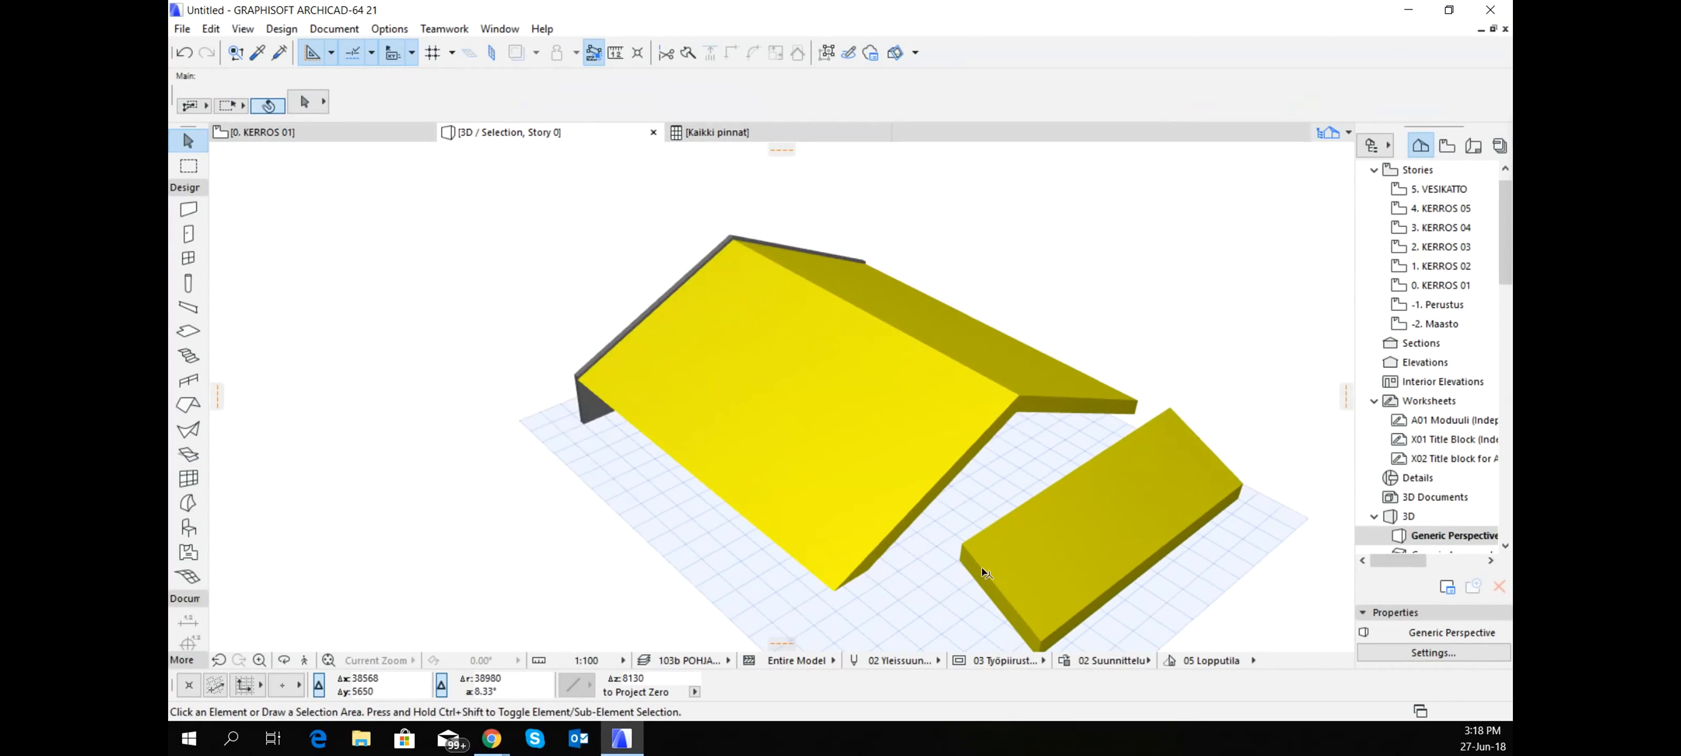
# - Extend and trim the new roof to the planes of the original roof slopes, shaping it into a triangular hip end
pyautogui.click(920, 487)
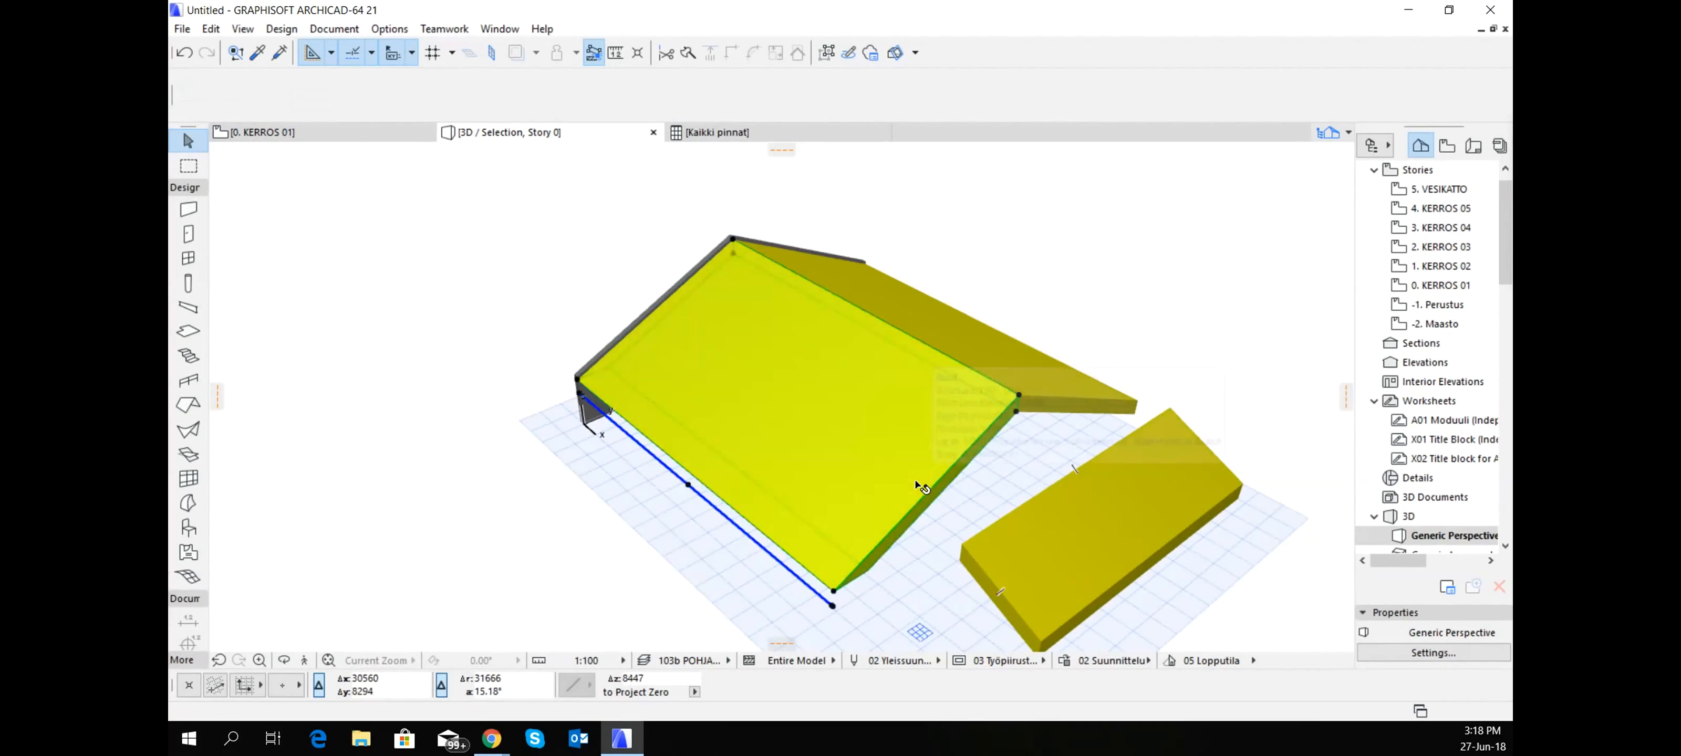
pyautogui.keyDown('ctrl'); pyautogui.click(1059, 482); pyautogui.keyUp('ctrl')
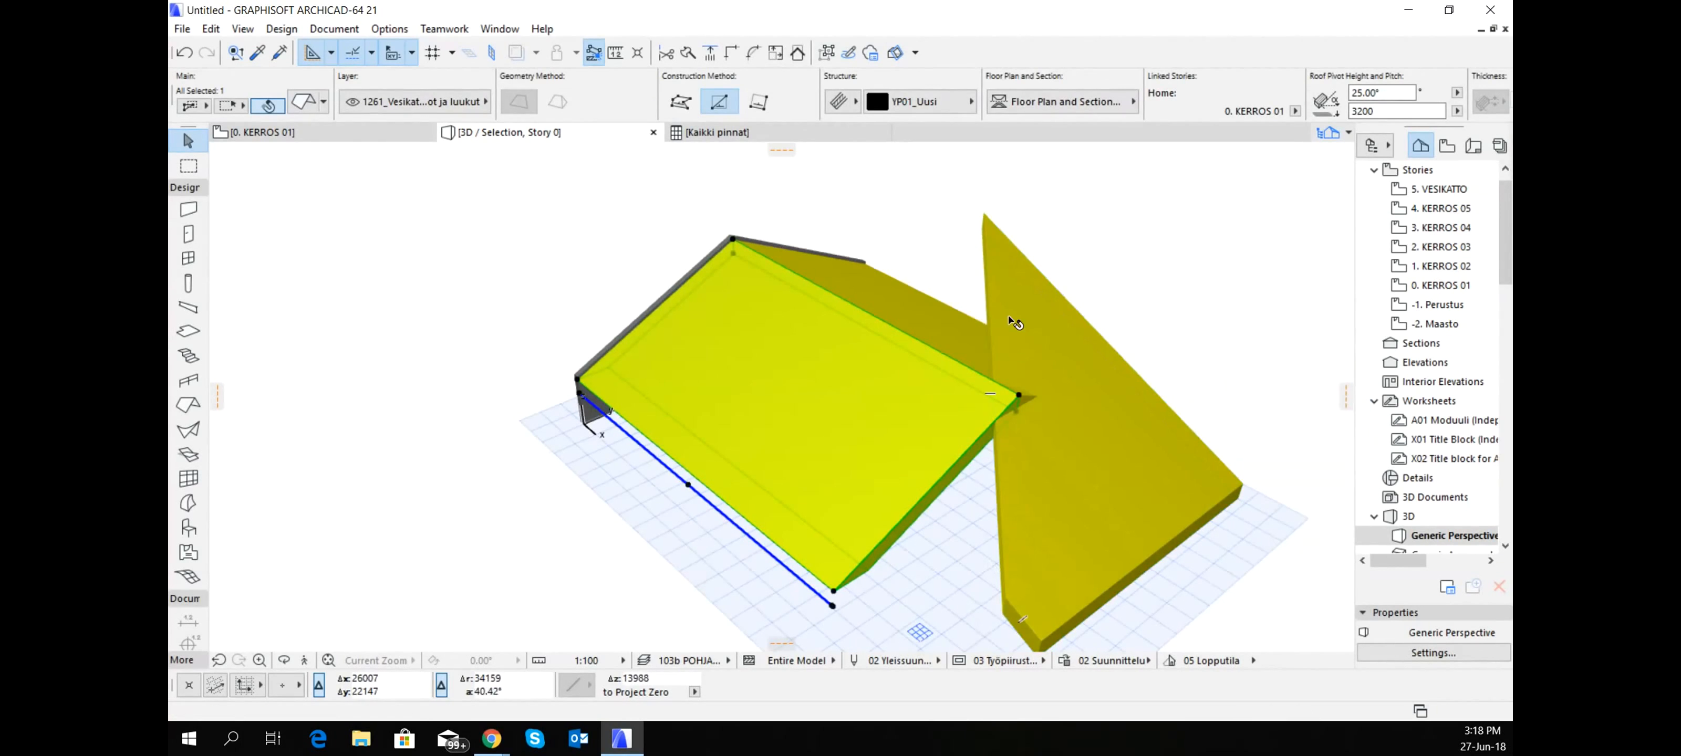
pyautogui.keyDown('shift'); pyautogui.moveTo(1031, 295); pyautogui.dragTo(777, 383, button='middle'); pyautogui.keyUp('shift')
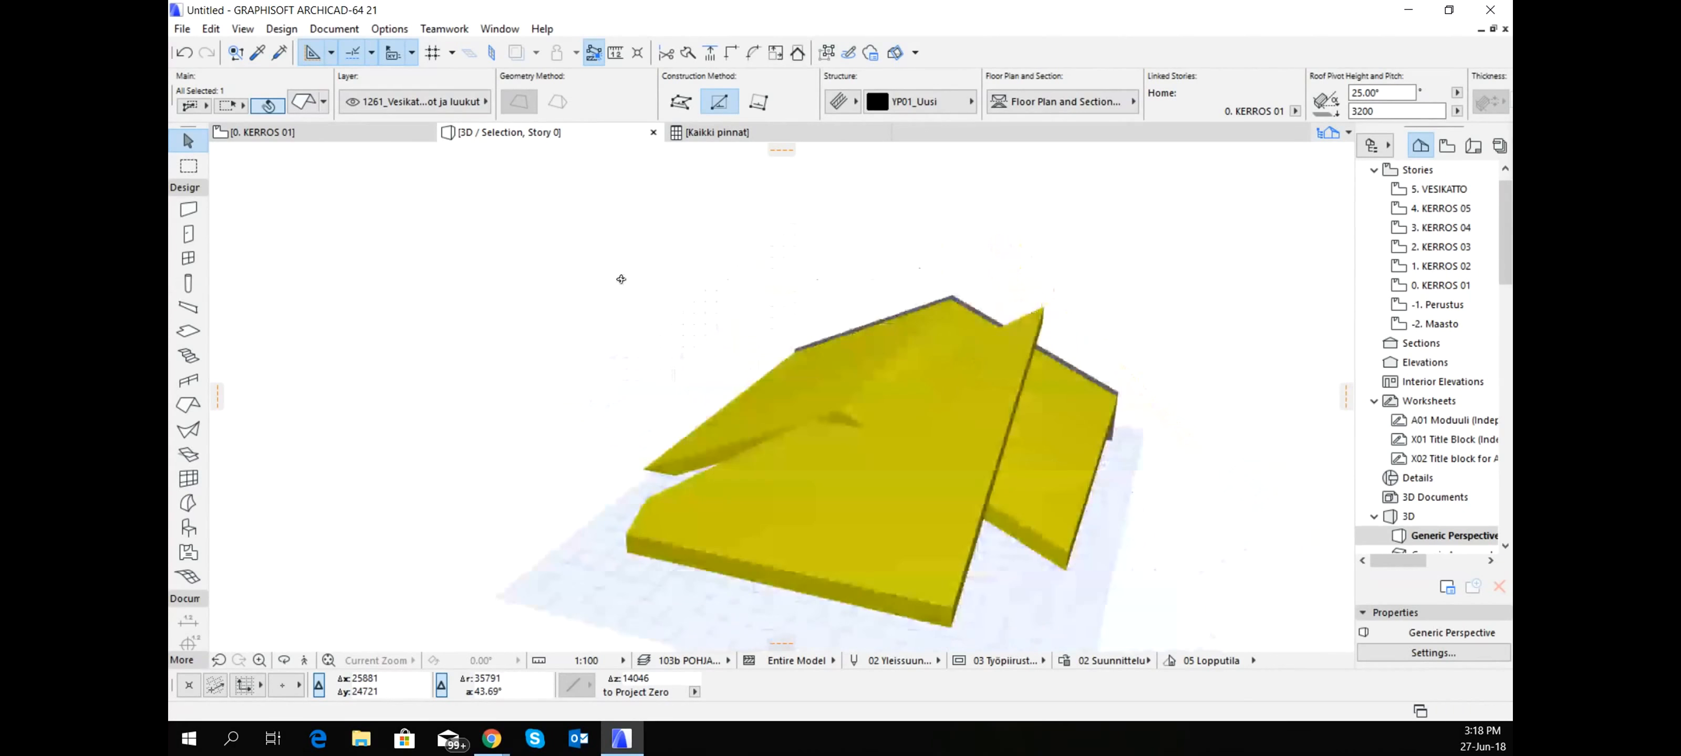
pyautogui.click(1016, 523)
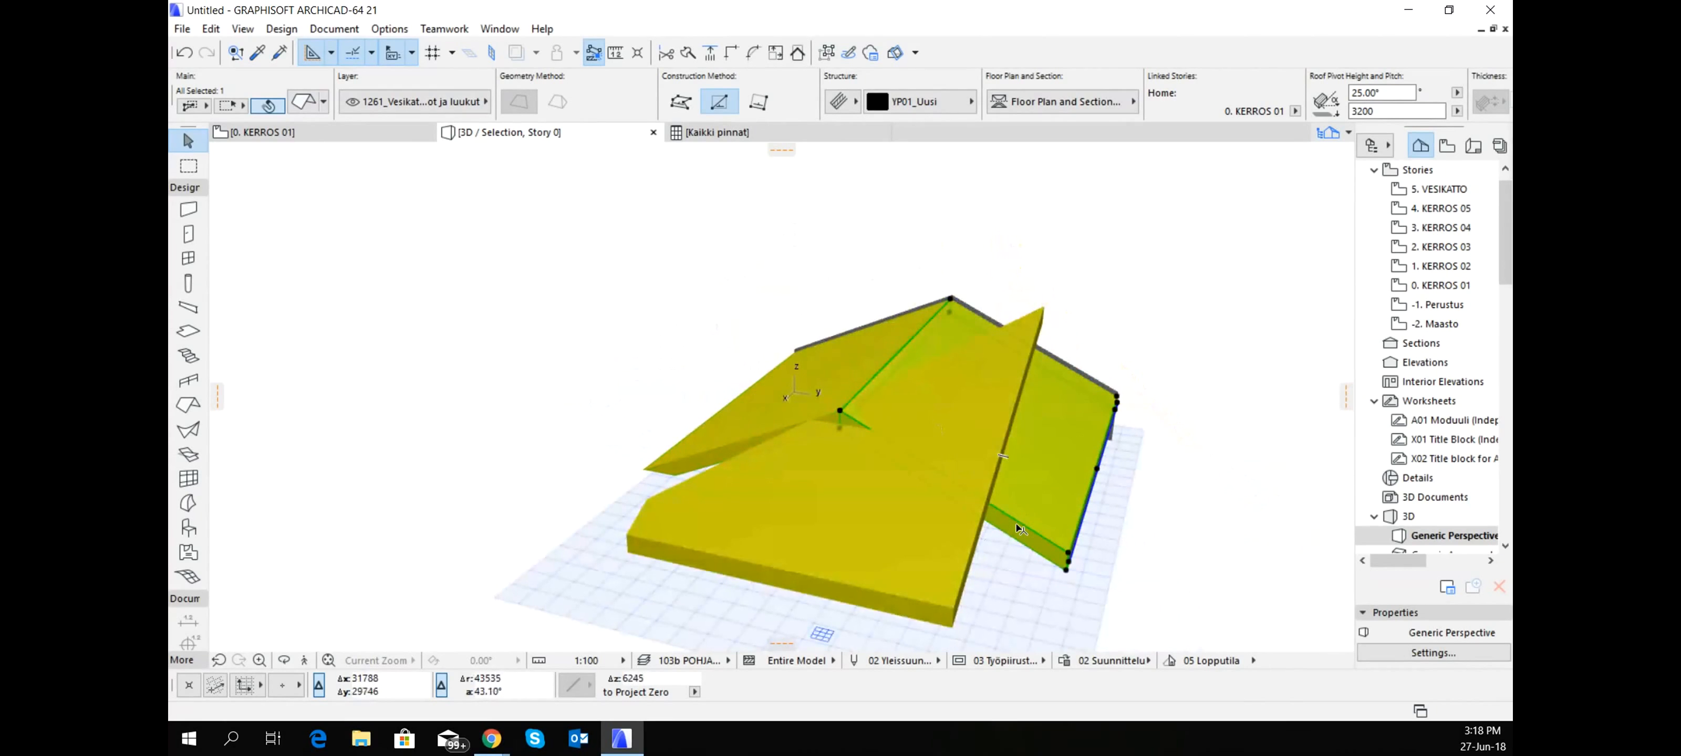
pyautogui.keyDown('ctrl'); pyautogui.click(980, 532); pyautogui.keyUp('ctrl')
pyautogui.click(911, 503)
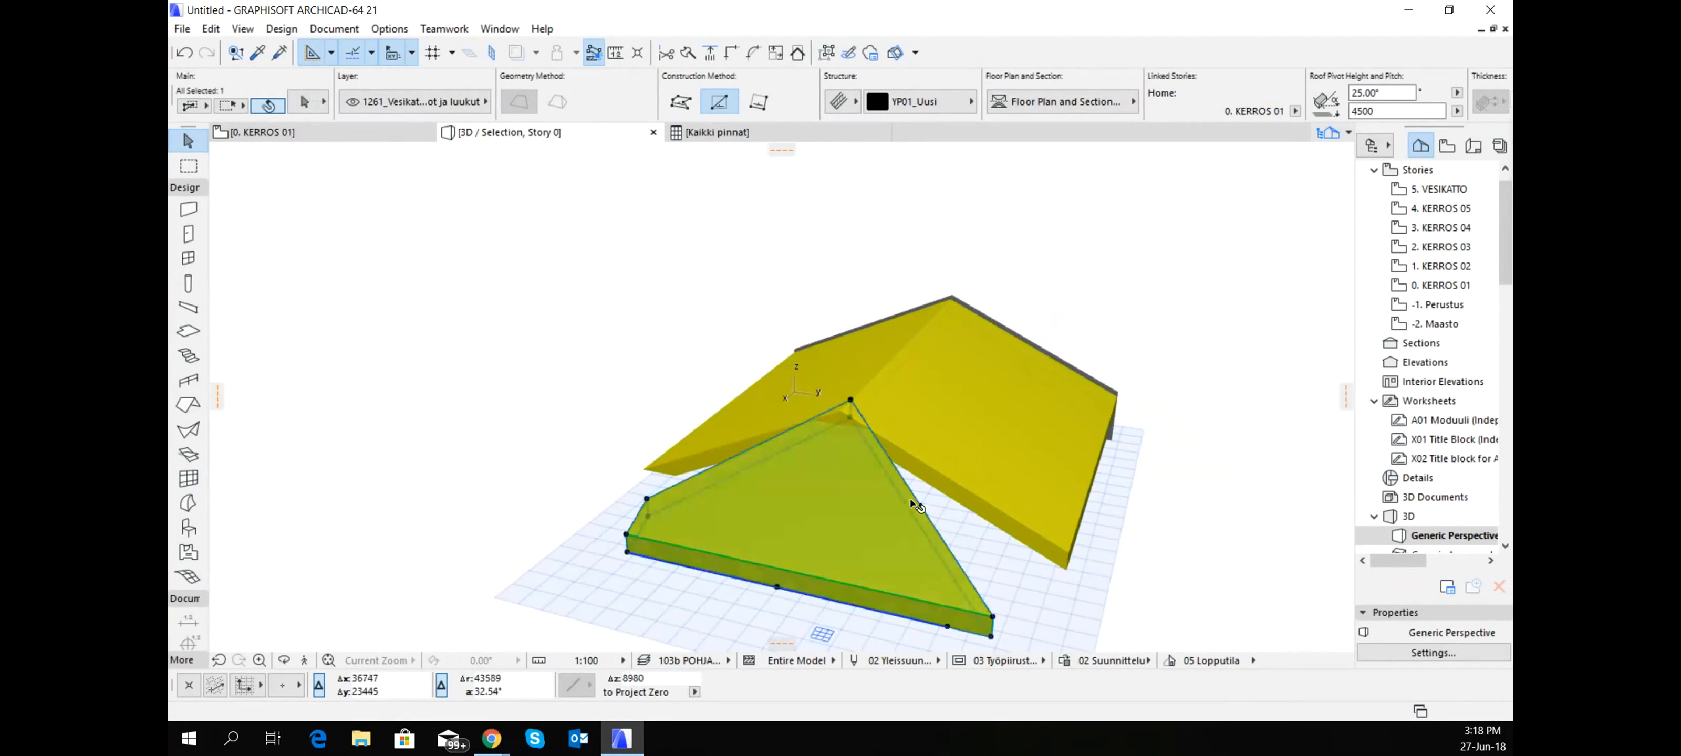
# - Extend the hip roof's clipped lower corner to the plane of the adjoining original slope, and select both roofs
pyautogui.keyDown('shift'); pyautogui.moveTo(880, 468); pyautogui.dragTo(1130, 502, button='middle'); pyautogui.keyUp('shift')
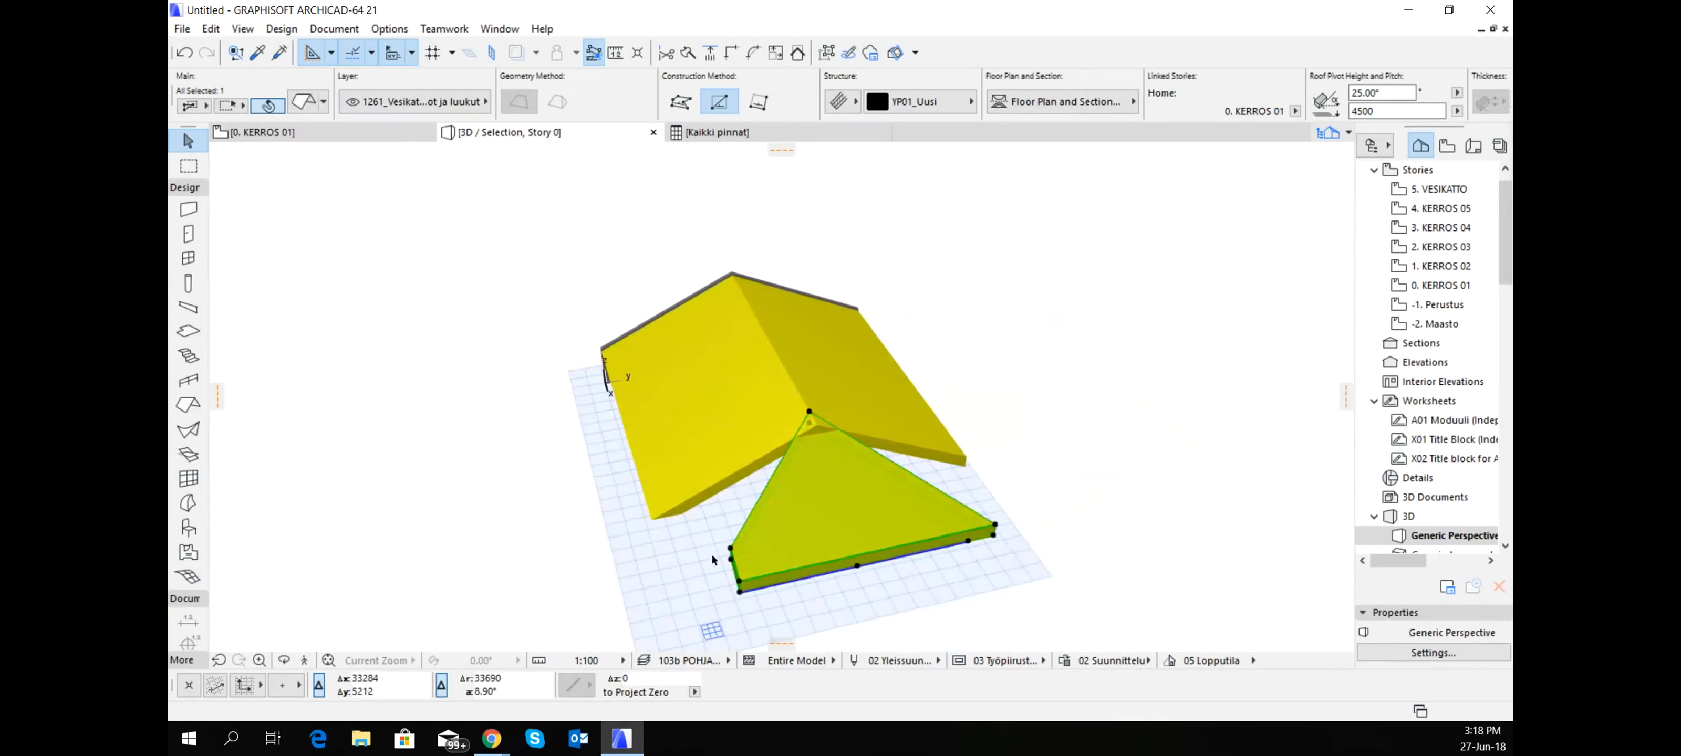
pyautogui.click(726, 483)
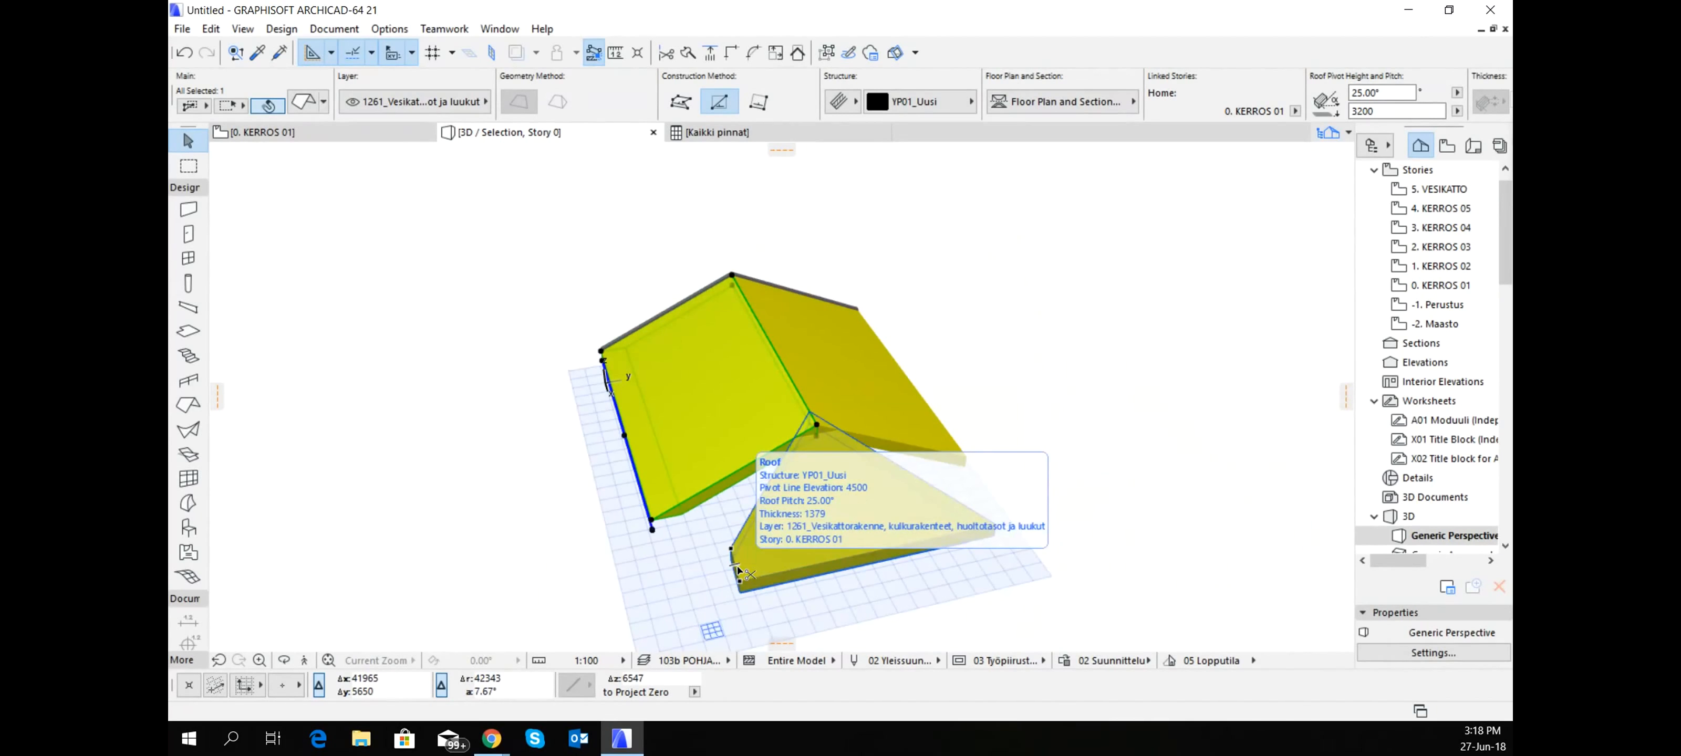
pyautogui.keyDown('shift'); pyautogui.click(835, 551); pyautogui.keyUp('shift')
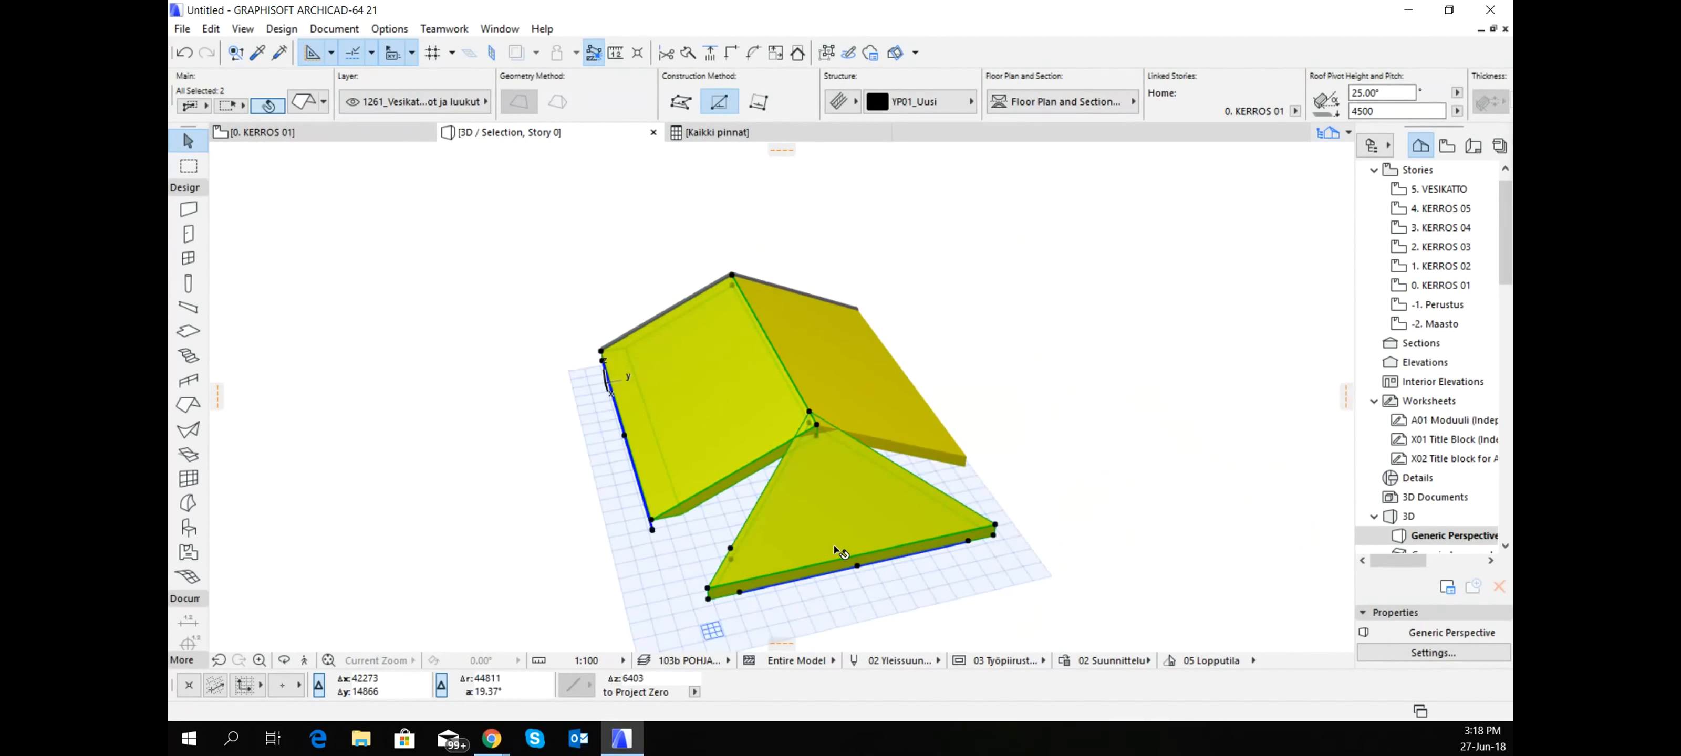
pyautogui.keyDown('shift'); pyautogui.moveTo(835, 546); pyautogui.dragTo(831, 502, button='middle'); pyautogui.keyUp('shift')
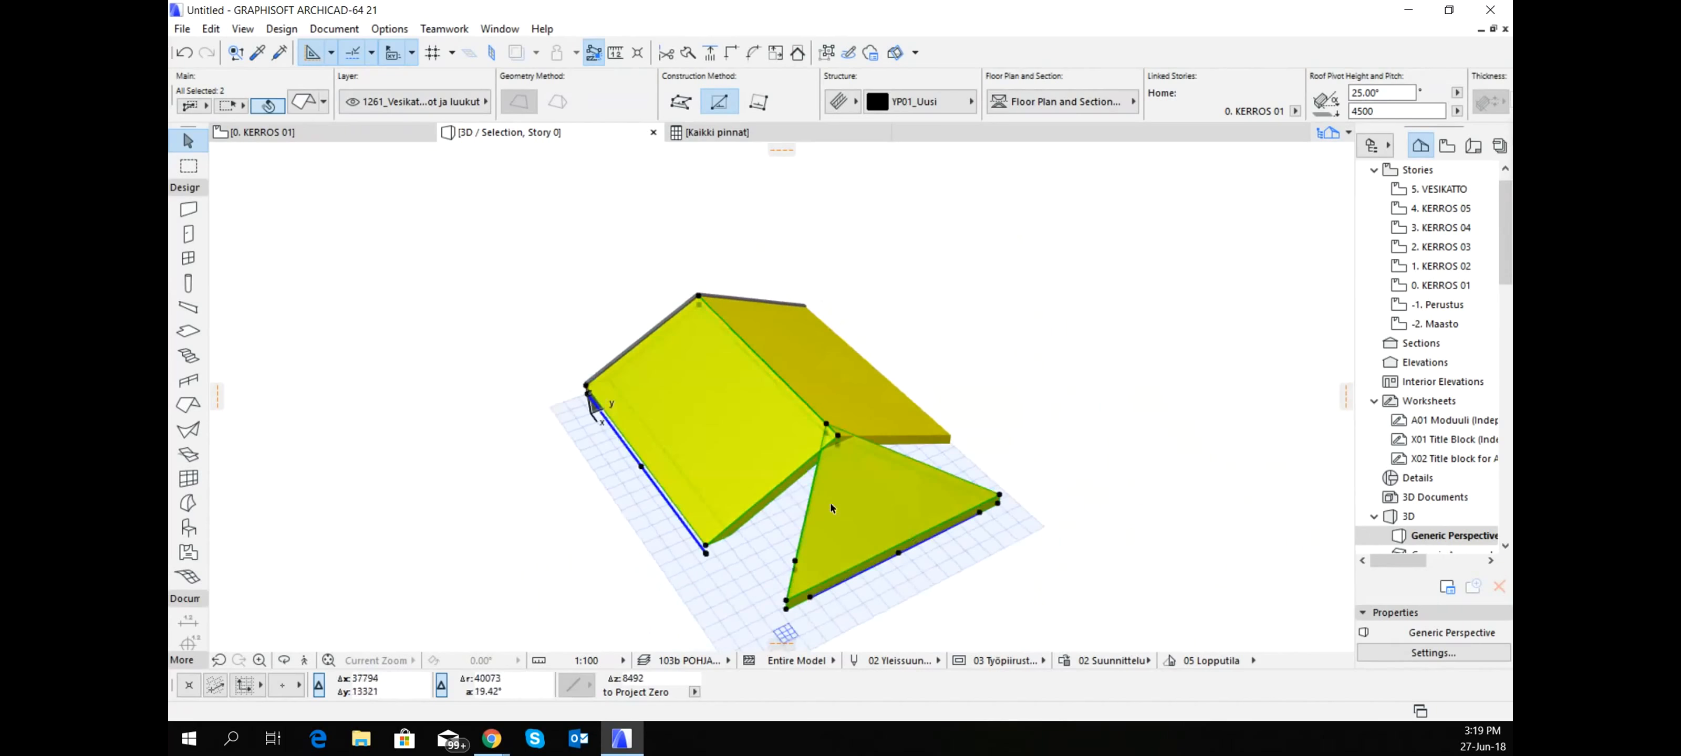
pyautogui.click(754, 512)
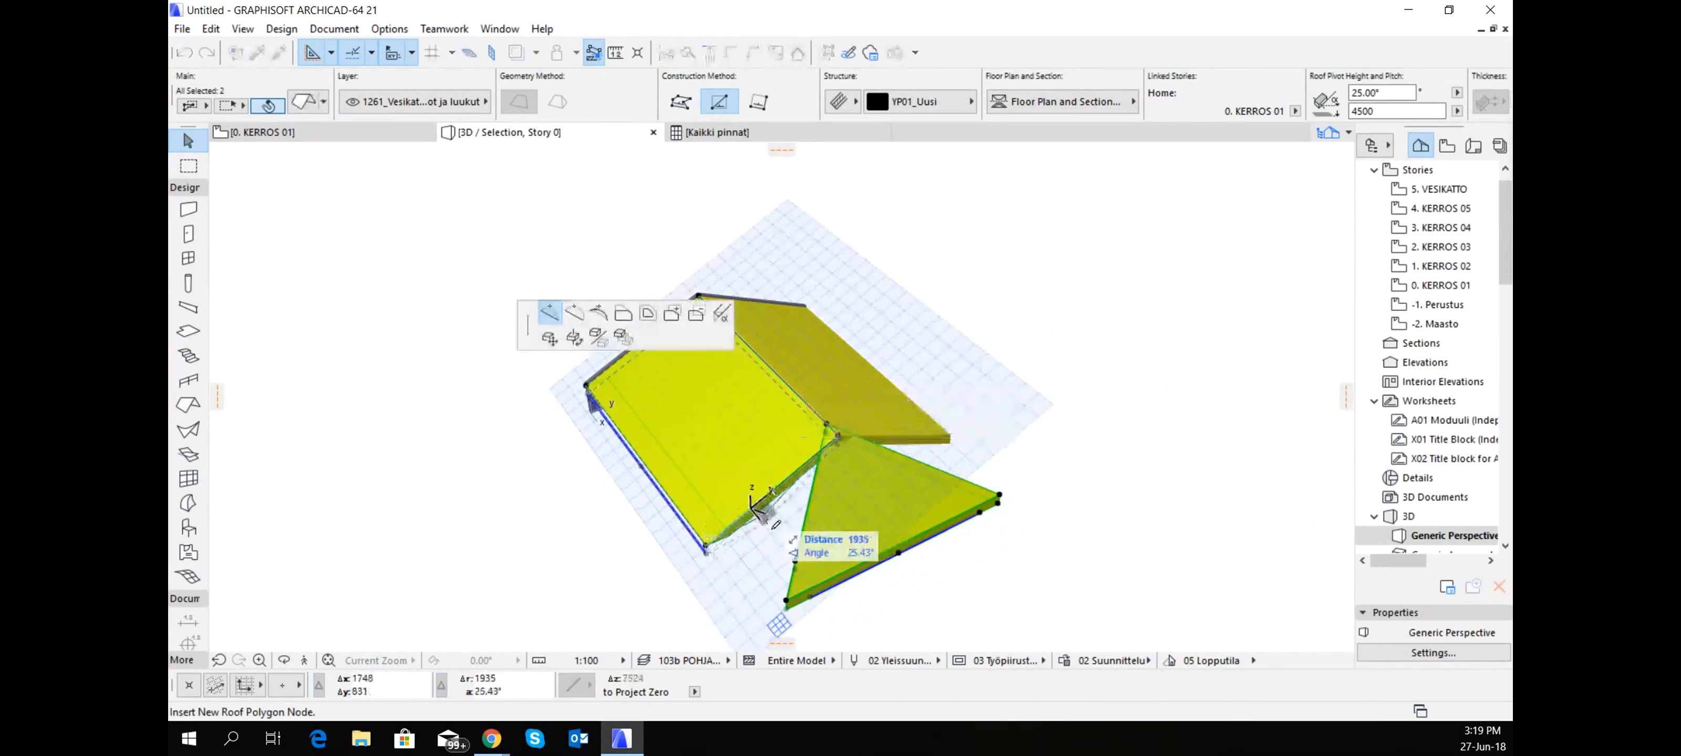
pyautogui.rightClick(767, 516)
pyautogui.click(830, 504)
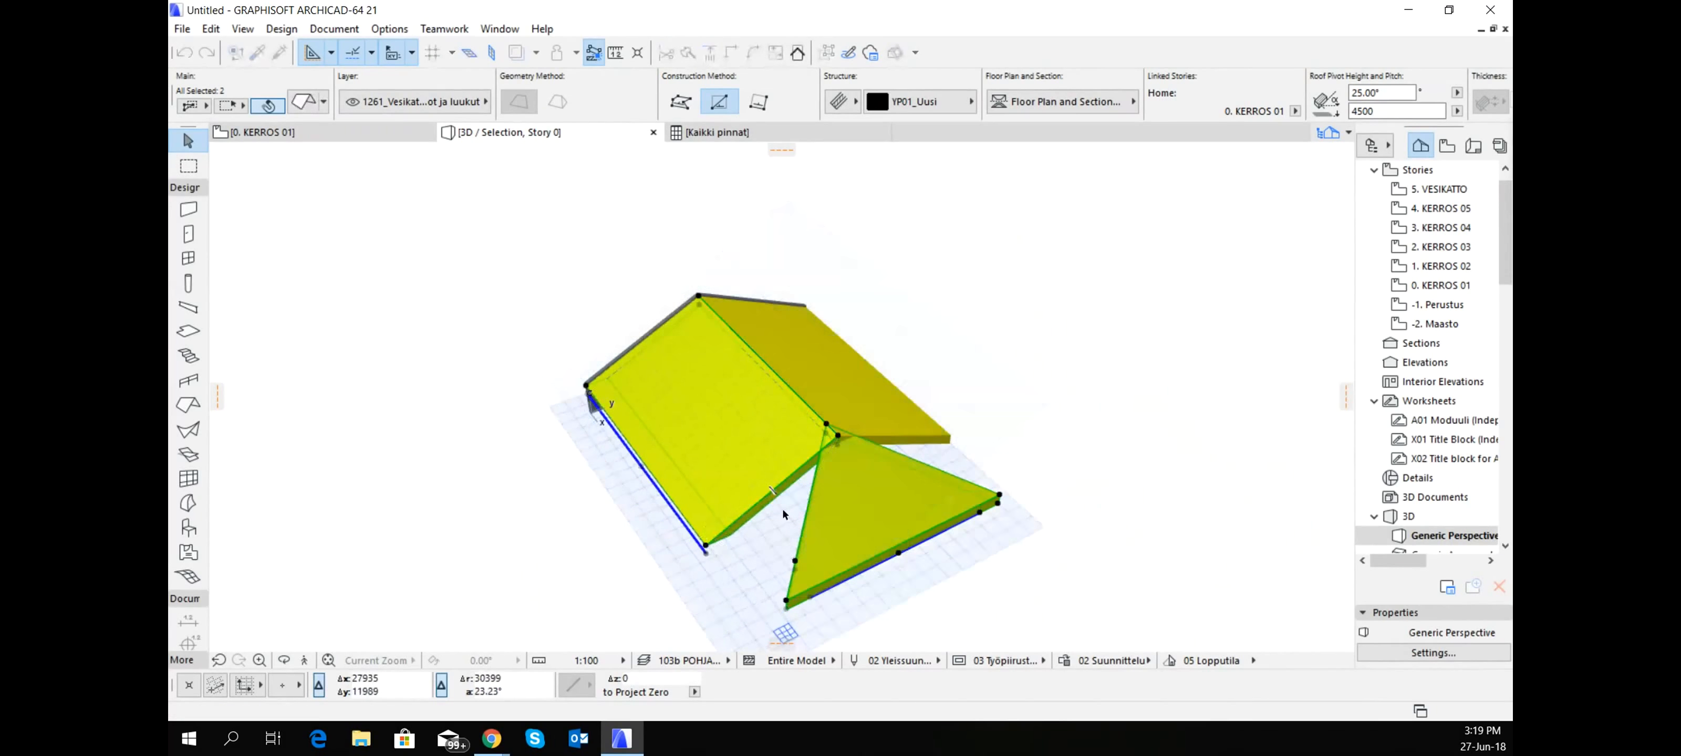
pyautogui.click(781, 501)
pyautogui.rightClick(771, 516)
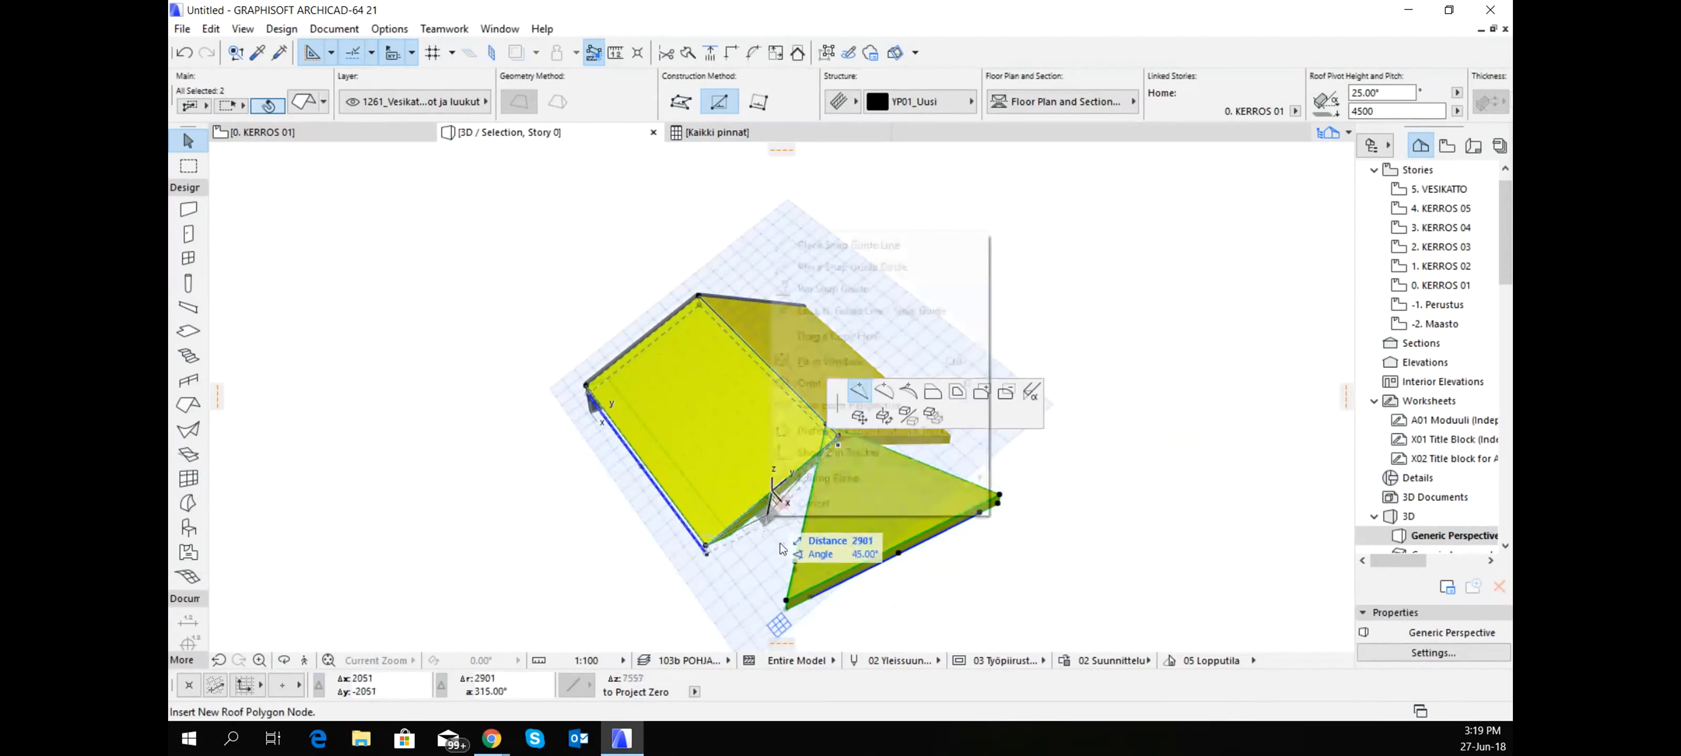
pyautogui.click(809, 505)
pyautogui.click(723, 614)
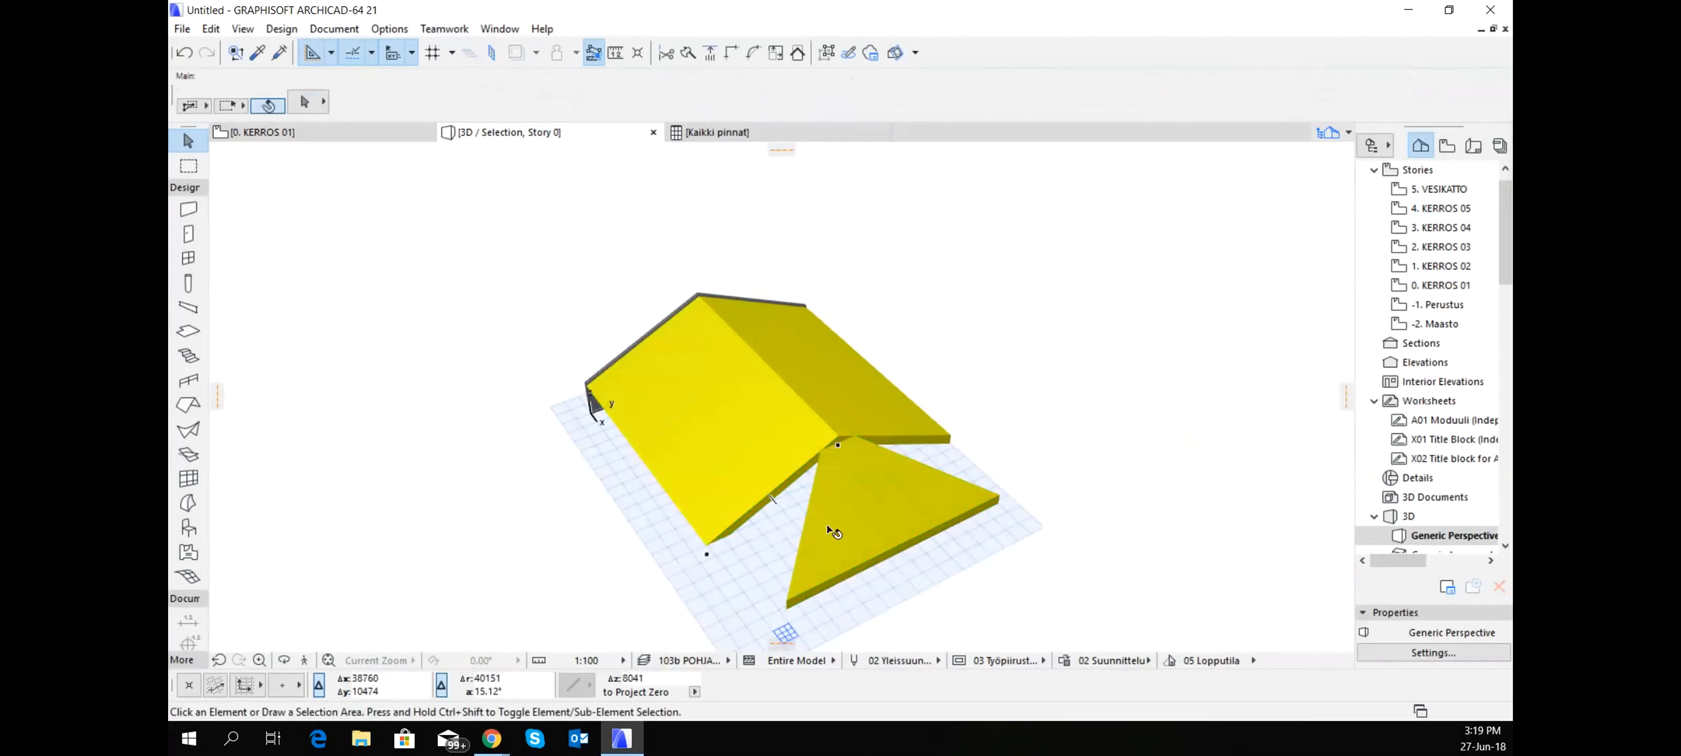
# - Extend the end edges of both original roof slopes to the hip roof's plane, and inspect the hip joints
pyautogui.click(832, 517)
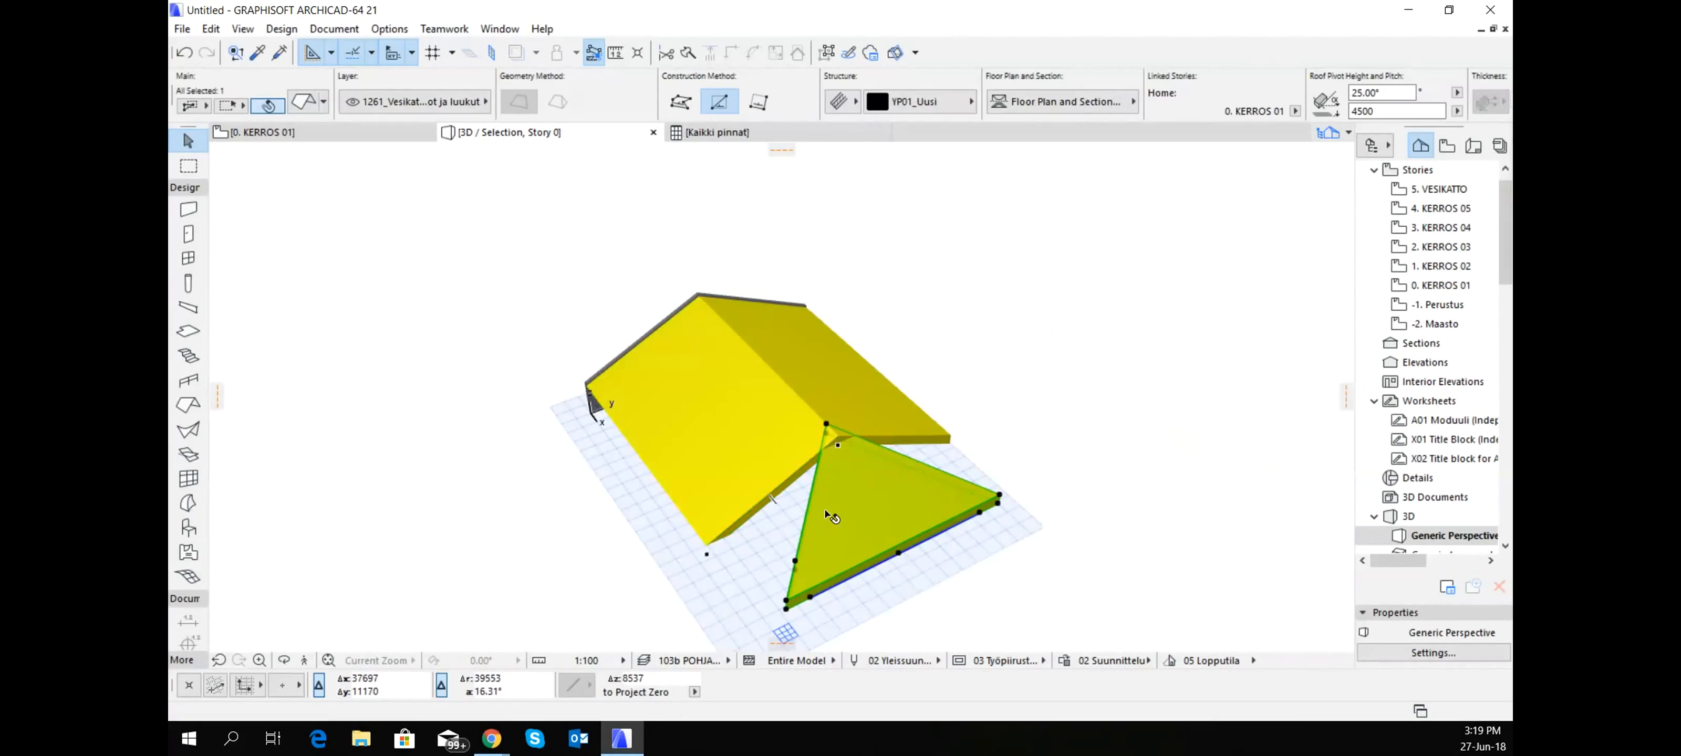
pyautogui.keyDown('ctrl'); pyautogui.click(786, 483); pyautogui.keyUp('ctrl')
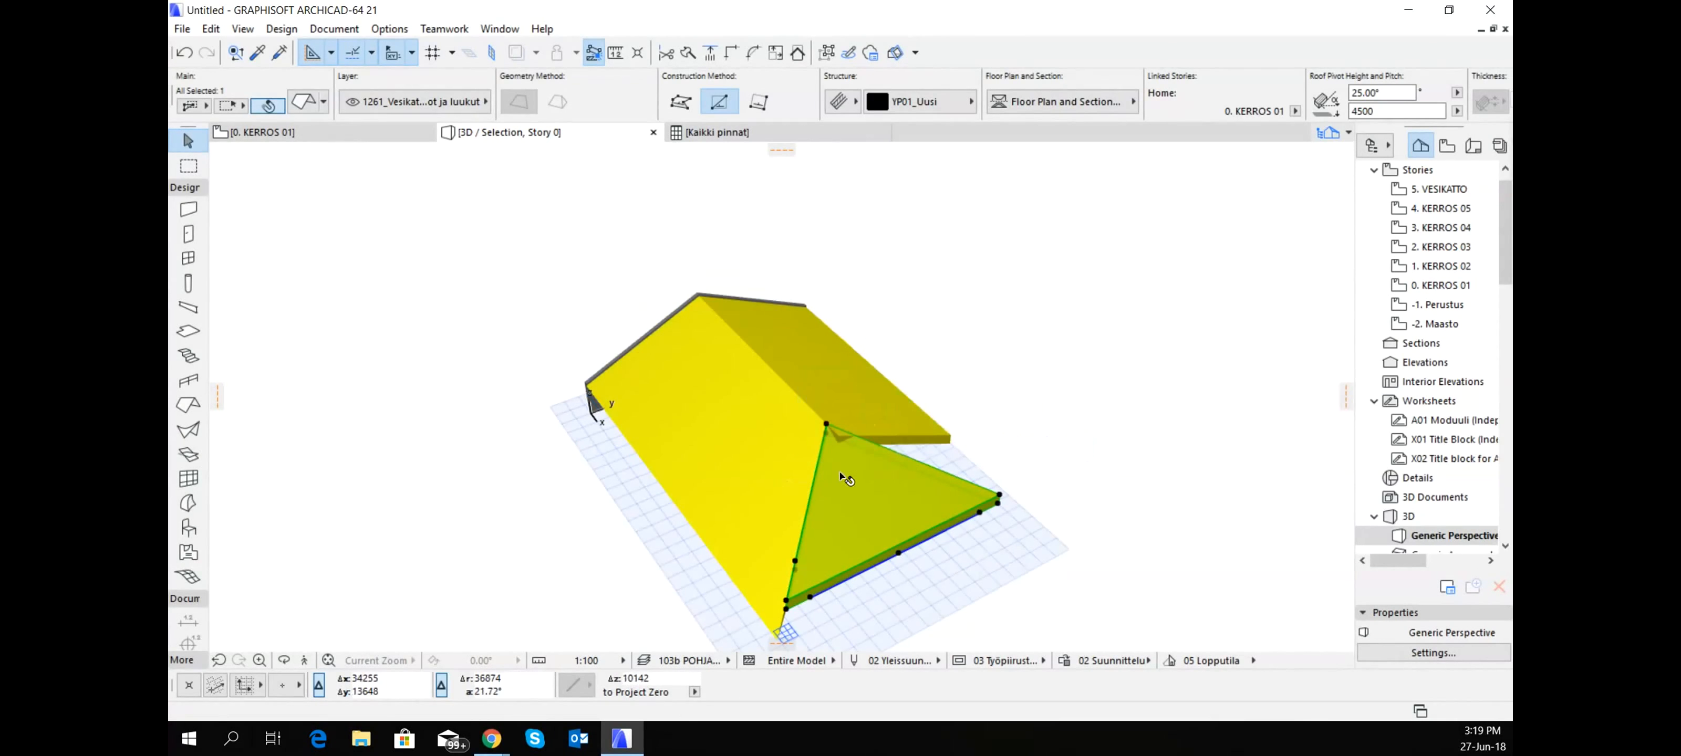
pyautogui.keyDown('ctrl'); pyautogui.click(904, 438); pyautogui.keyUp('ctrl')
pyautogui.keyDown('shift'); pyautogui.moveTo(930, 478); pyautogui.dragTo(1100, 364, button='middle'); pyautogui.keyUp('shift')
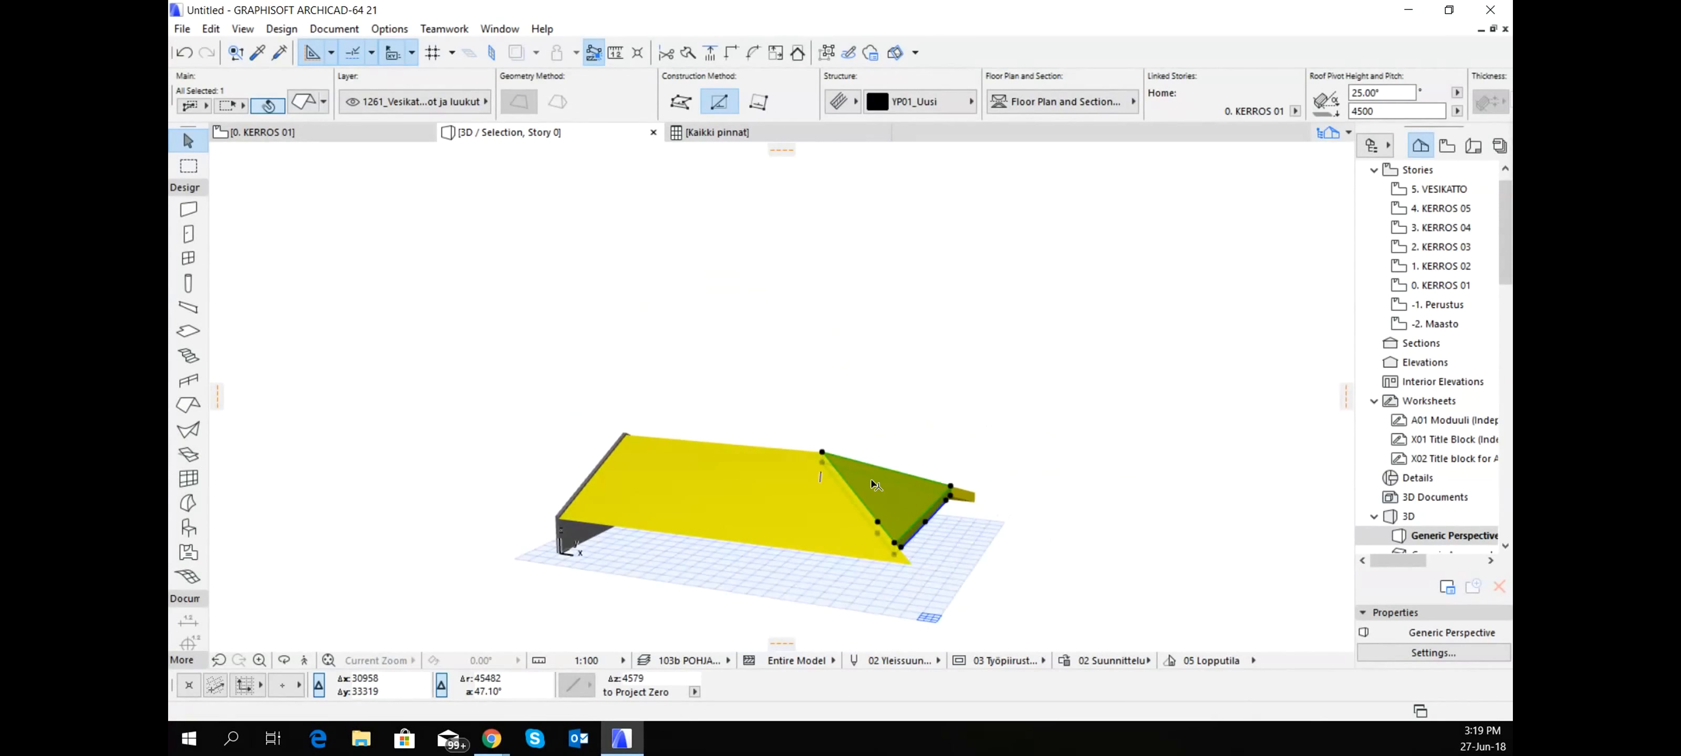
pyautogui.keyDown('shift'); pyautogui.moveTo(868, 483); pyautogui.dragTo(1008, 592, button='middle'); pyautogui.keyUp('shift')
pyautogui.scroll(4, 1008, 592)
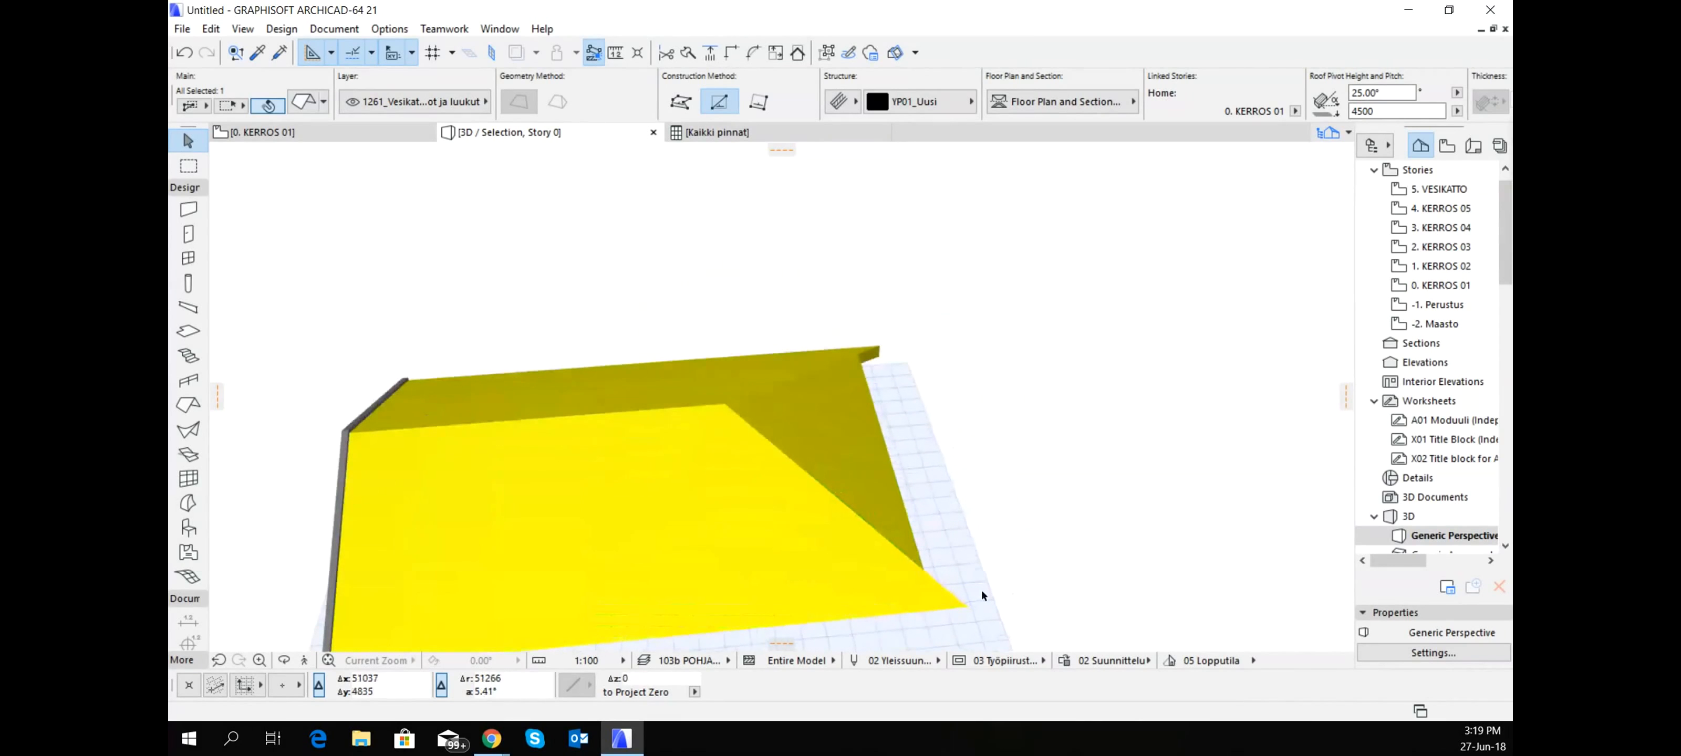
# - Add a node on one original slope's hip edge where it meets the hip roof, and move the outer corner to square off the end
pyautogui.click(947, 594)
pyautogui.click(942, 589)
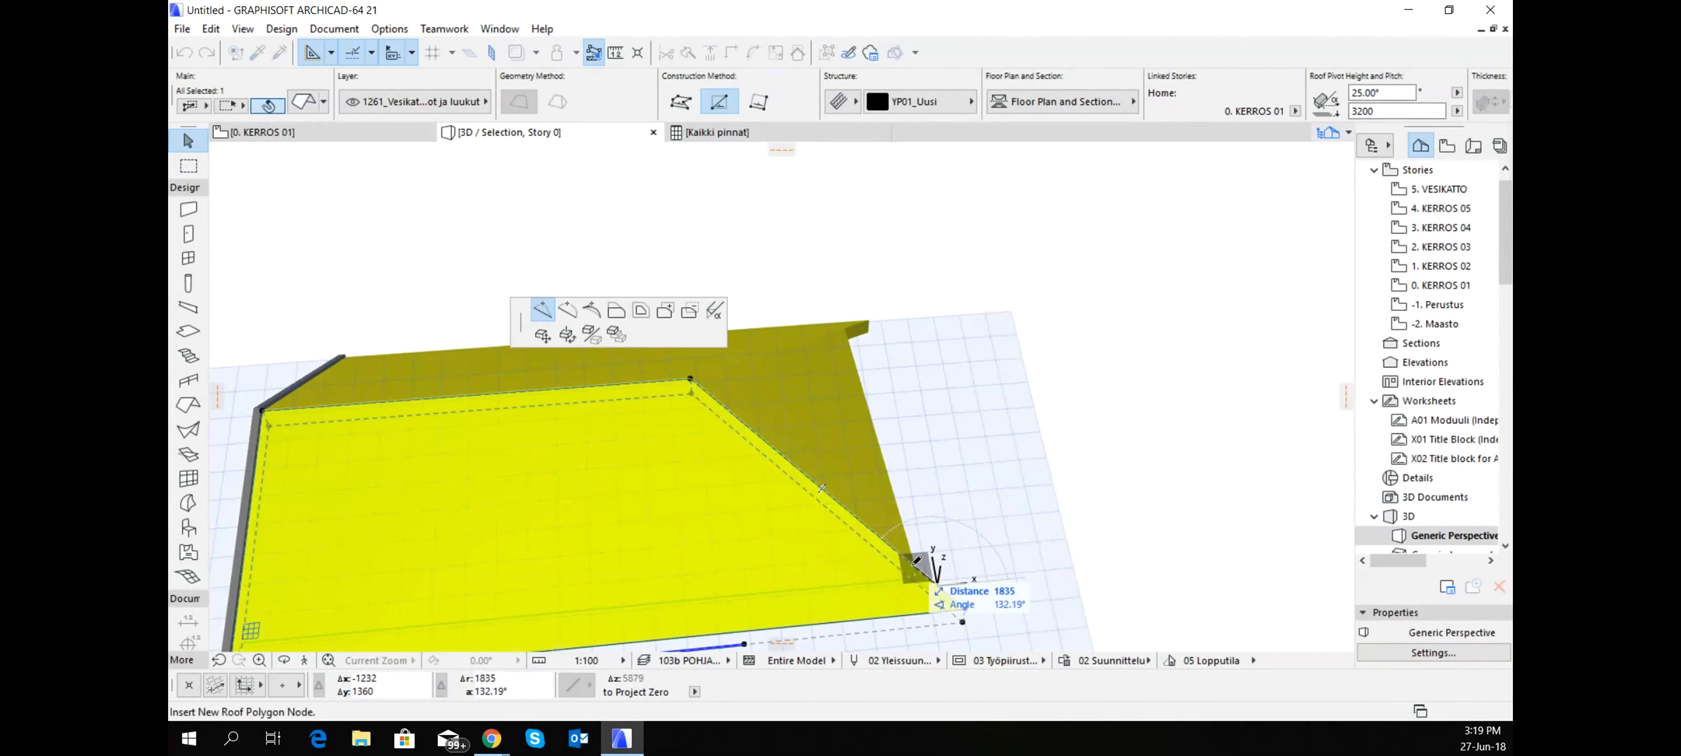
pyautogui.click(965, 609)
pyautogui.click(964, 608)
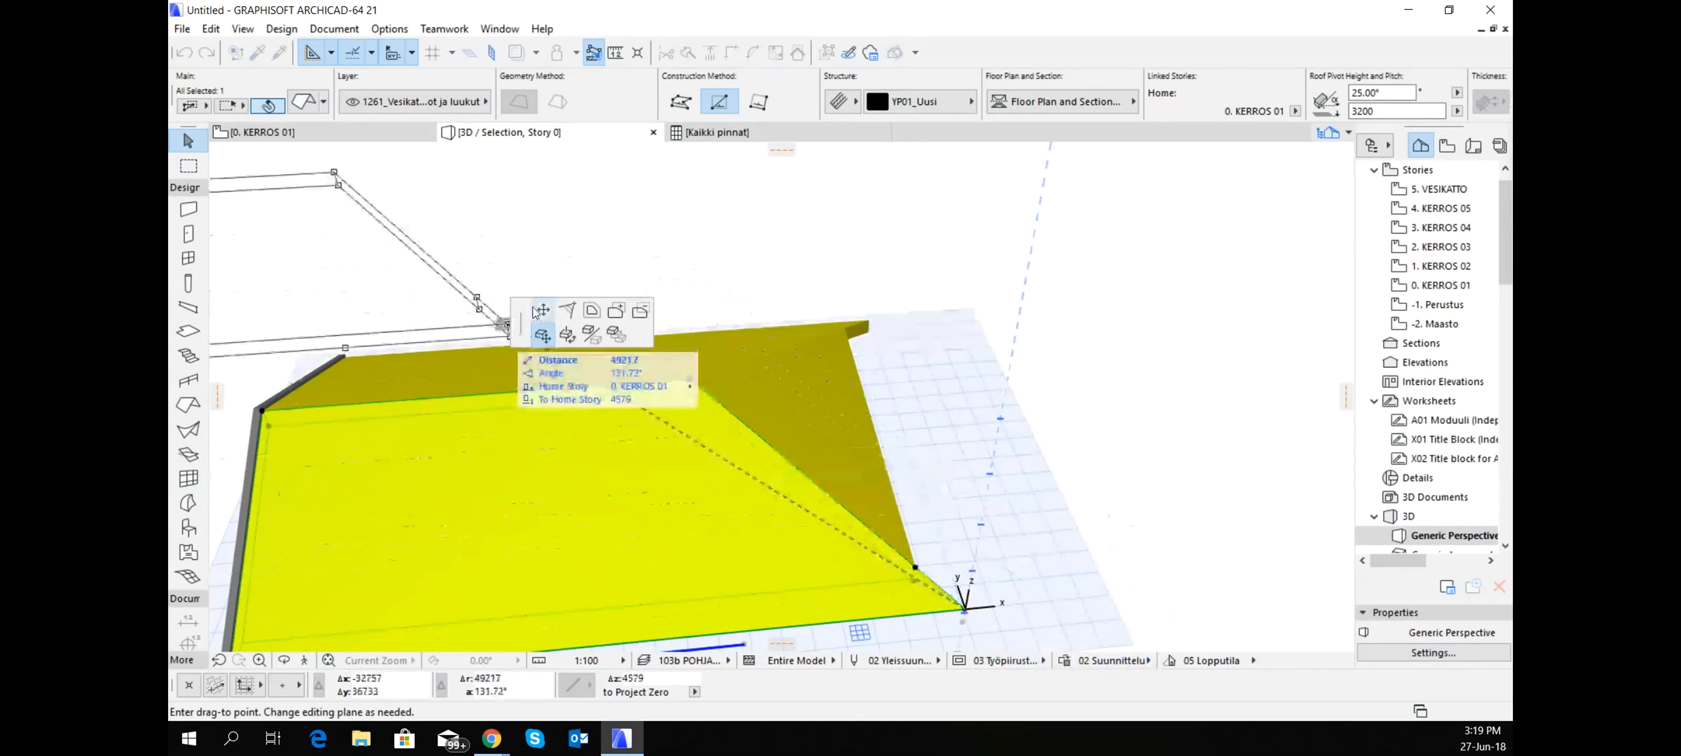
pyautogui.click(543, 310)
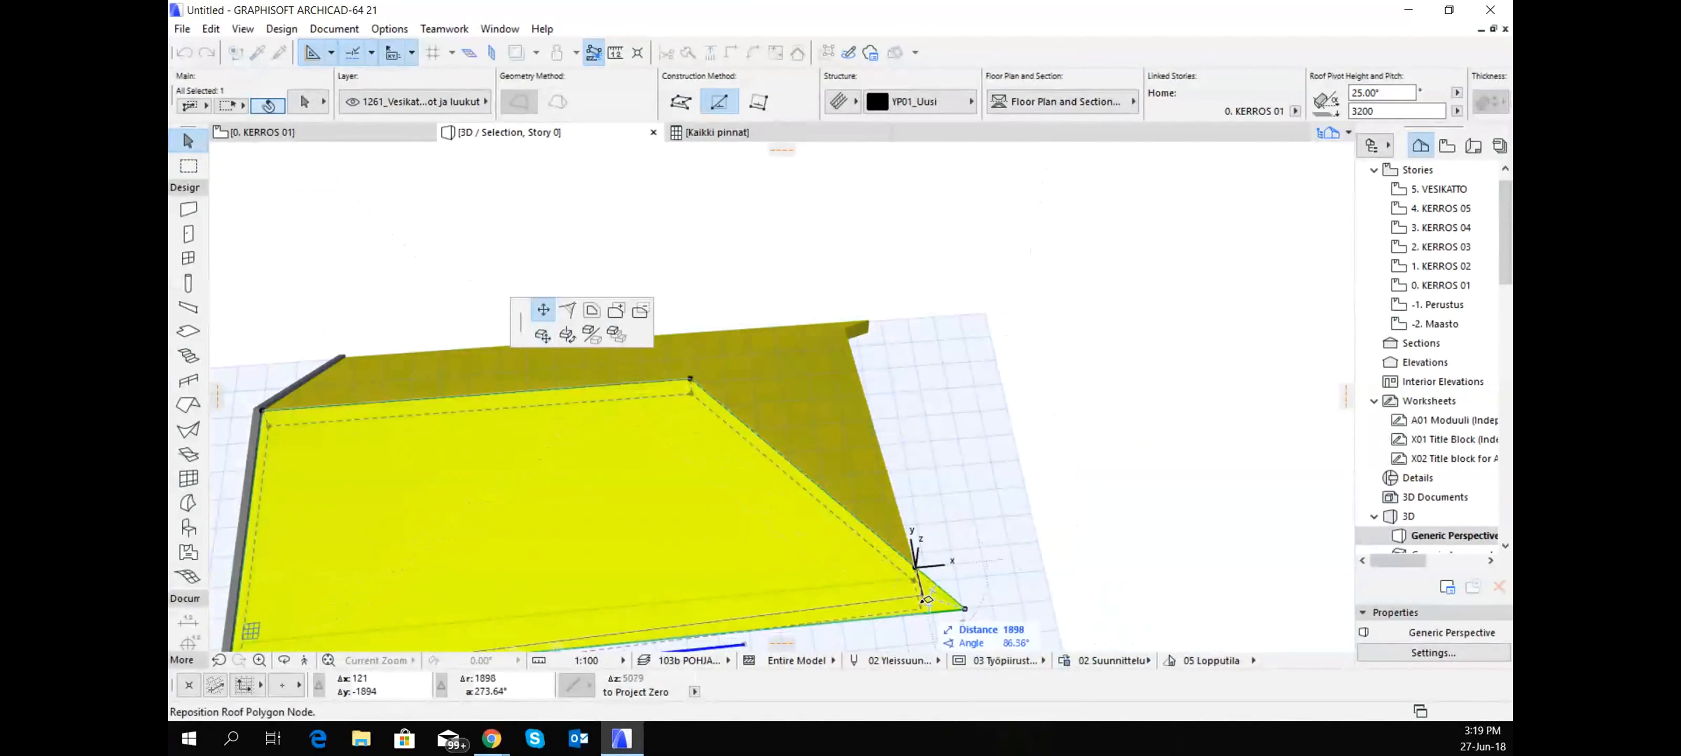
pyautogui.click(917, 562)
# - Square off the pointed corner of the opposite slope by adding a node at the hip roof's corner and pulling the tip back
pyautogui.keyDown('shift'); pyautogui.moveTo(976, 527); pyautogui.dragTo(490, 405, button='middle'); pyautogui.keyUp('shift')
pyautogui.keyDown('shift'); pyautogui.moveTo(822, 548); pyautogui.dragTo(875, 424, button='middle'); pyautogui.keyUp('shift')
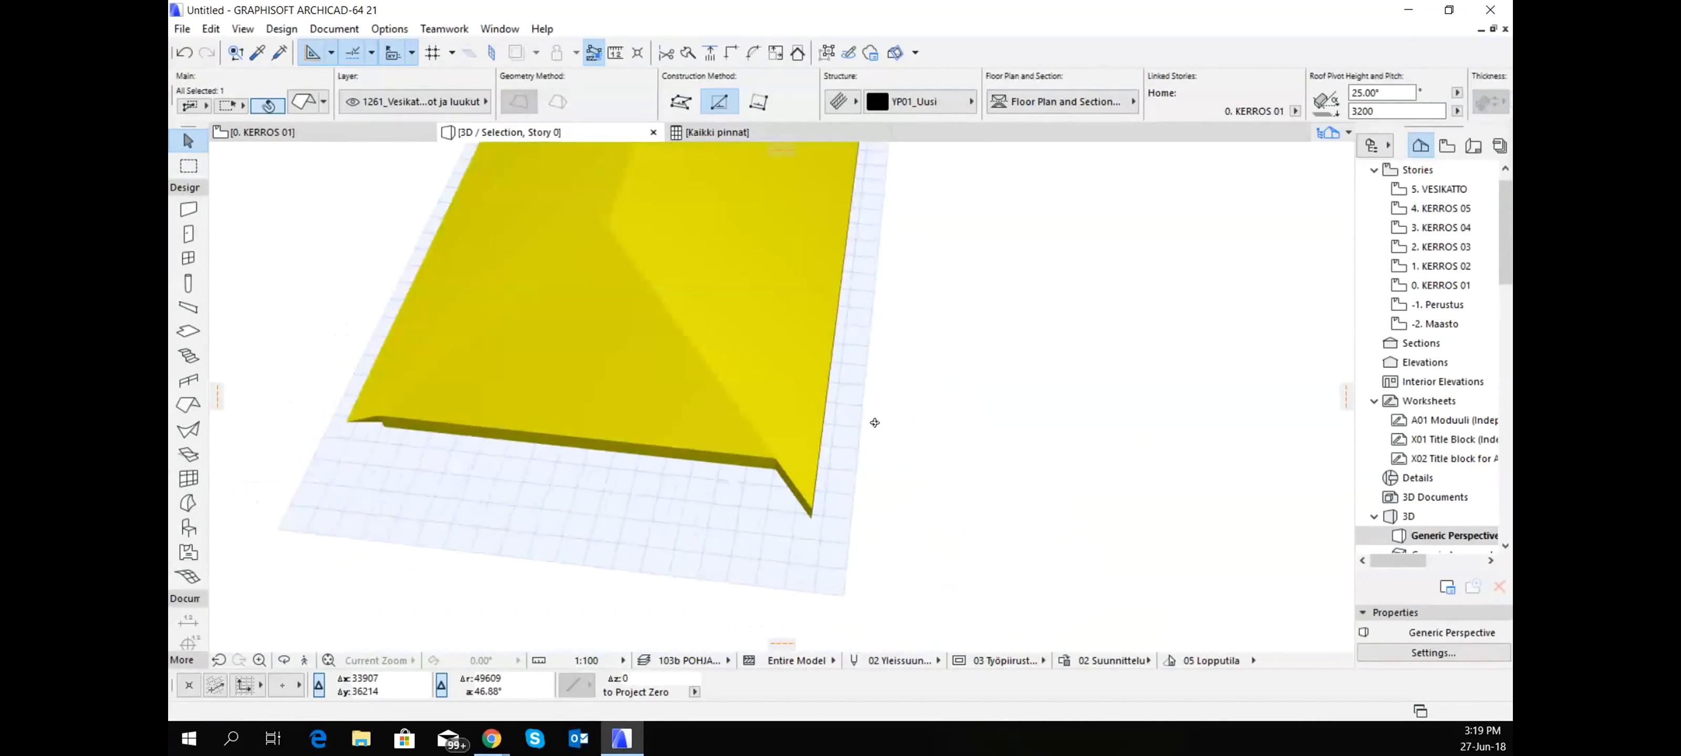
pyautogui.scroll(3, 806, 459)
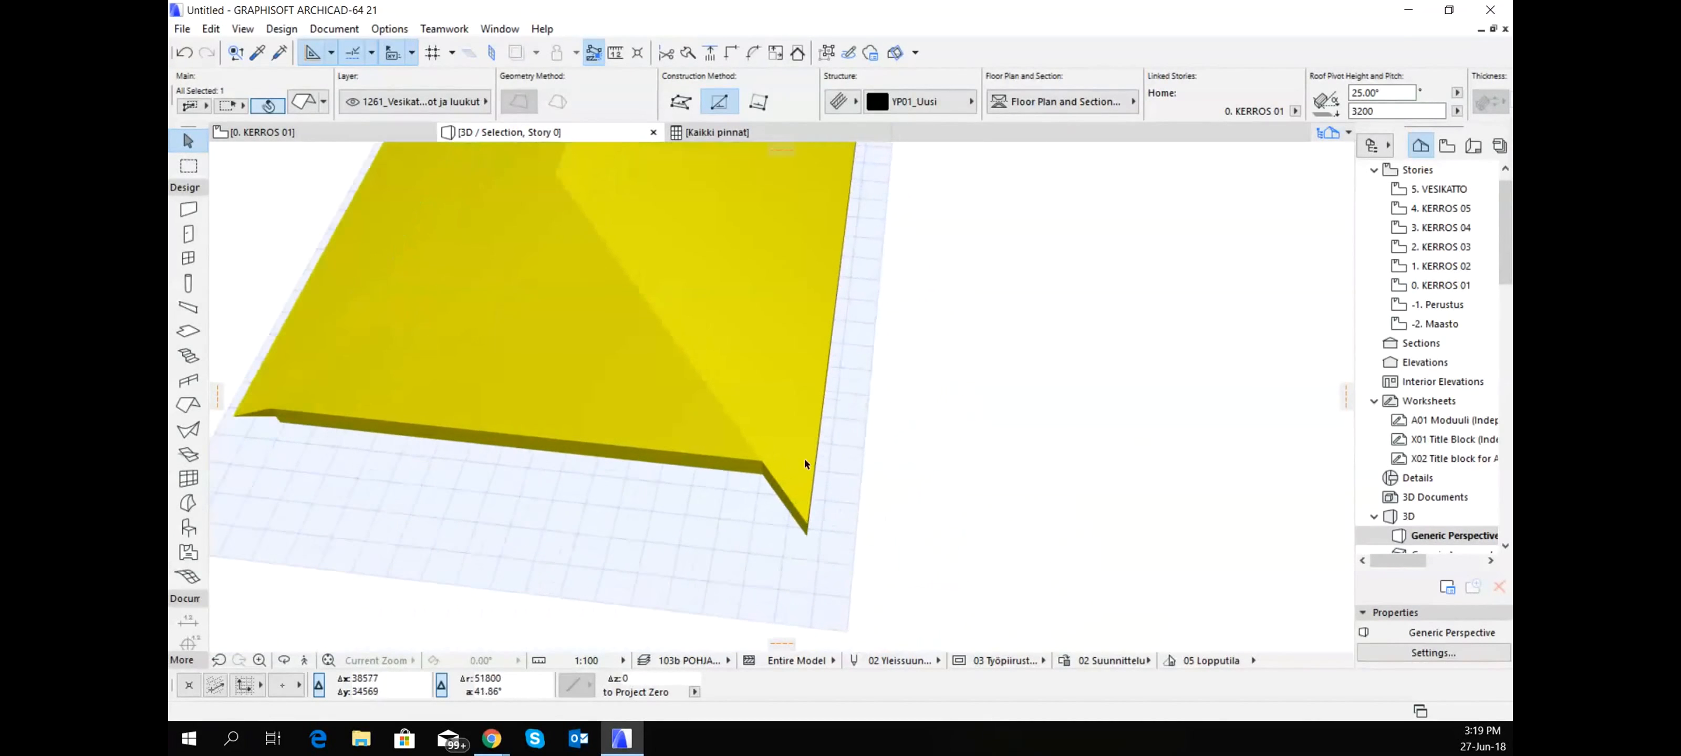
pyautogui.click(784, 497)
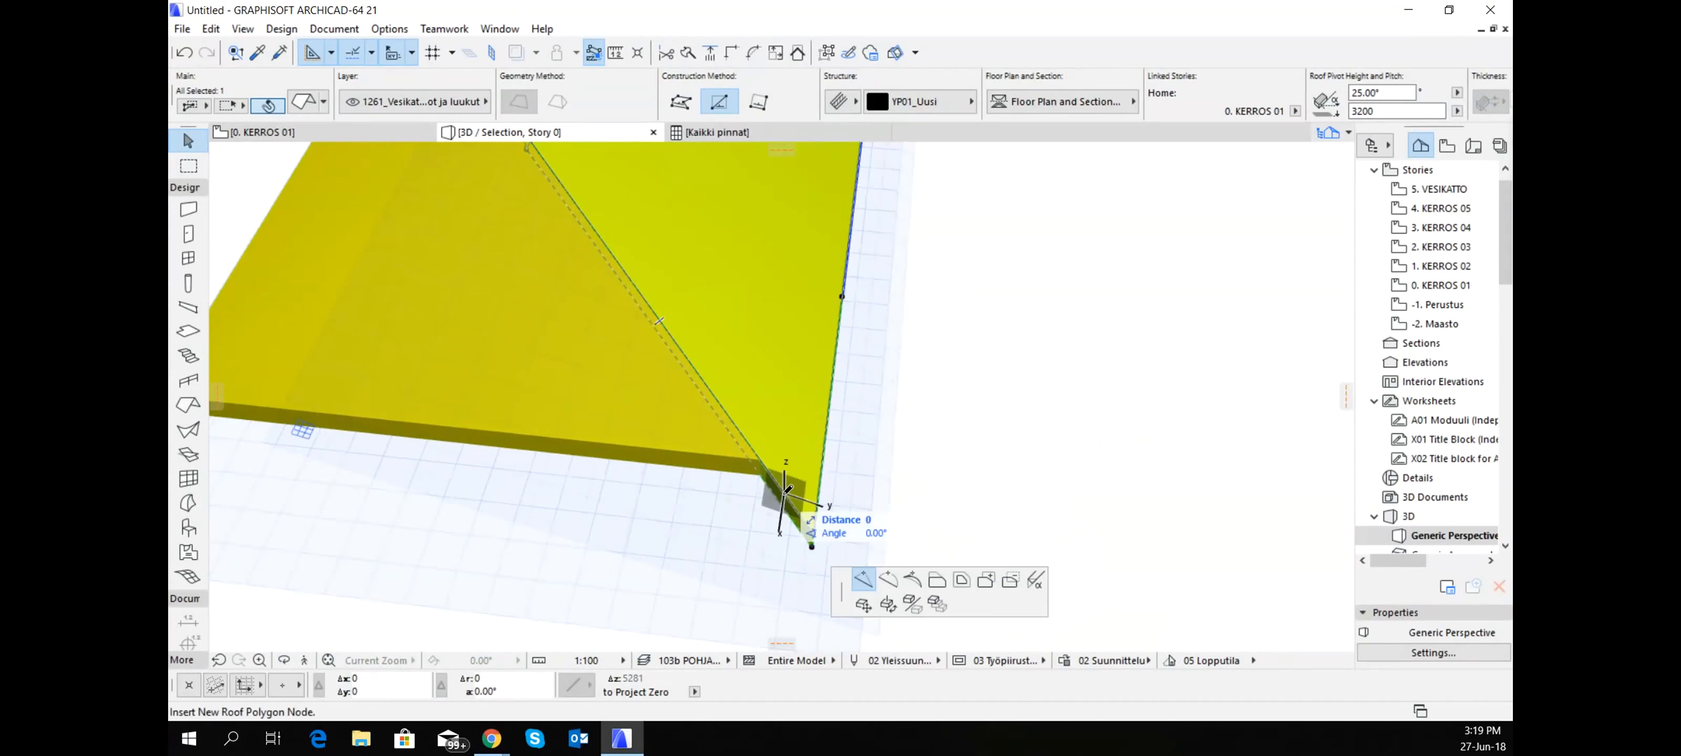
pyautogui.click(761, 457)
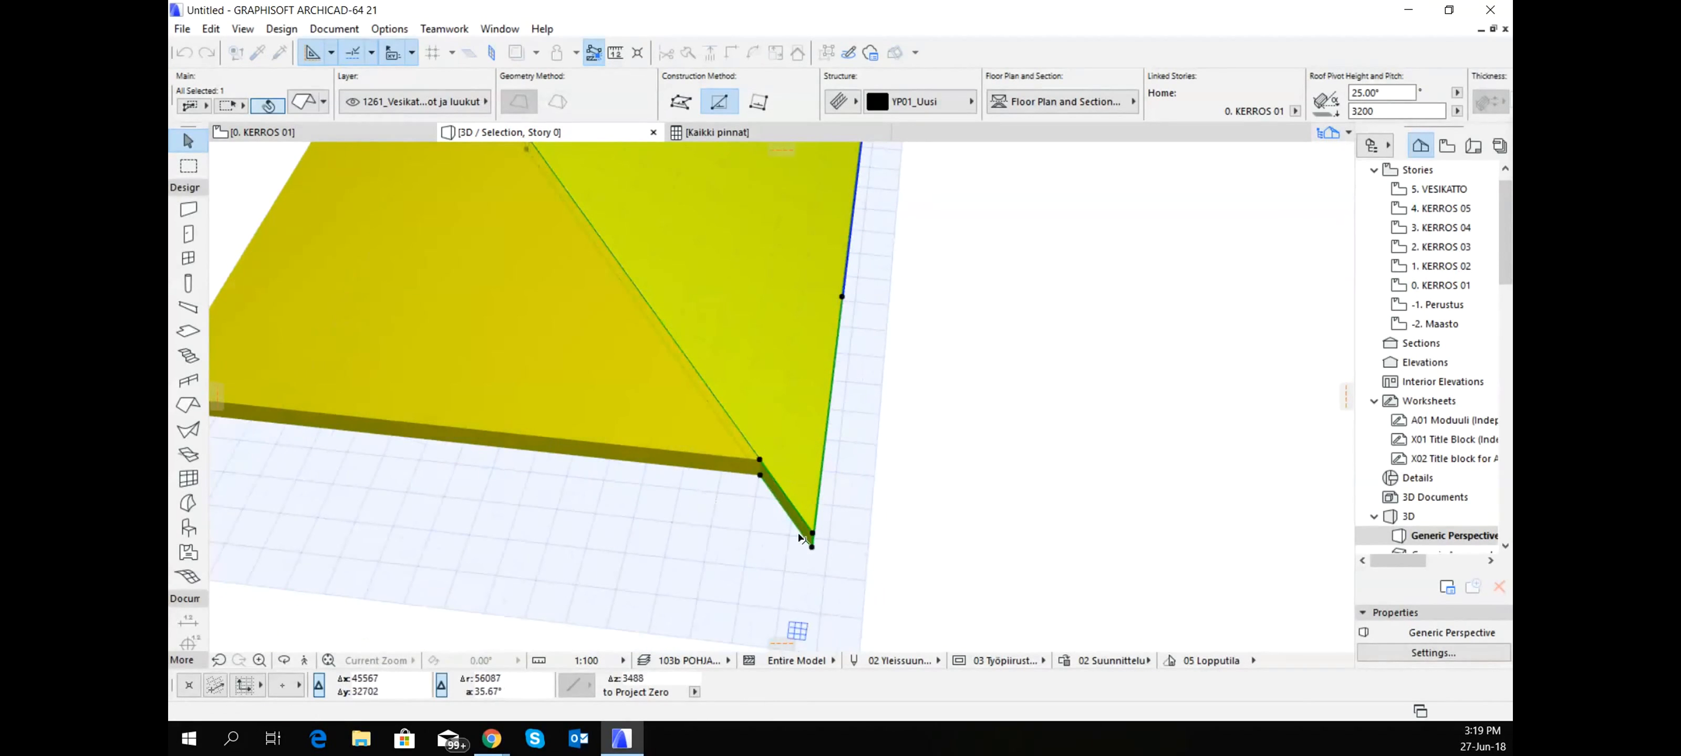
pyautogui.click(811, 545)
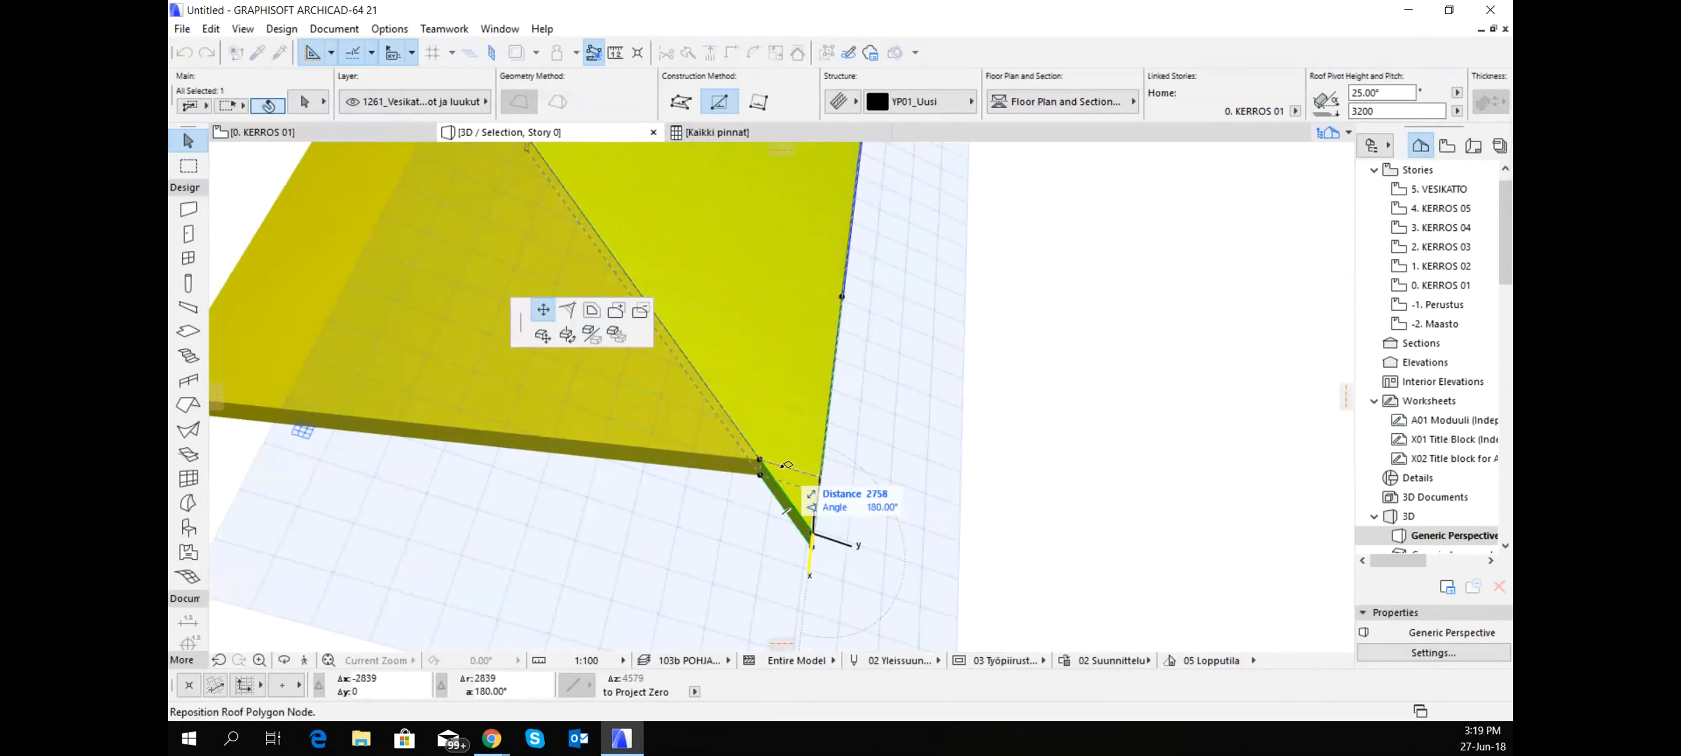
pyautogui.click(761, 459)
pyautogui.scroll(-3, 762, 459)
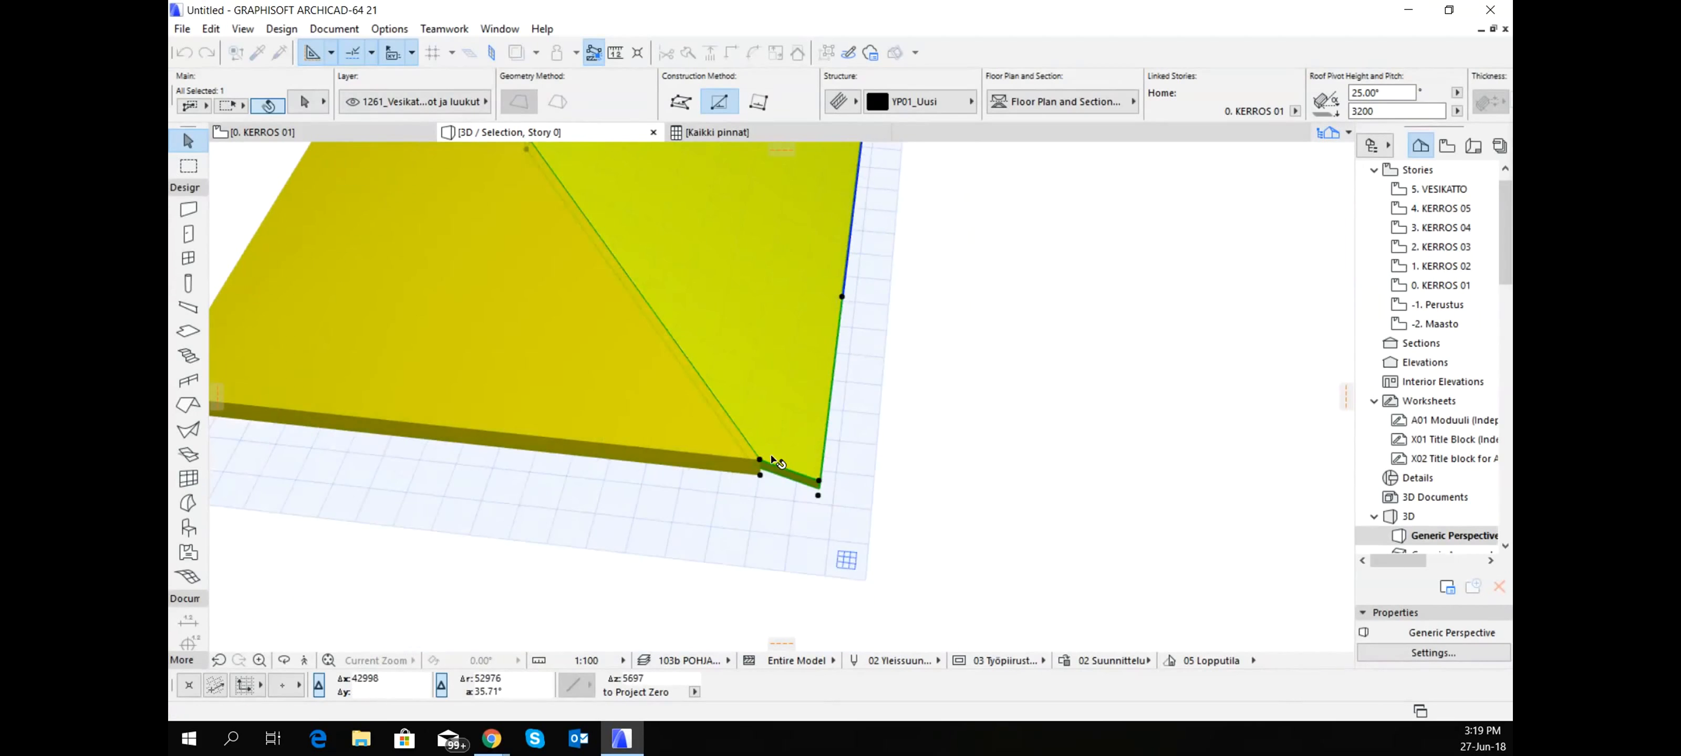
pyautogui.keyDown('shift'); pyautogui.moveTo(776, 453); pyautogui.dragTo(982, 341, button='middle'); pyautogui.keyUp('shift')
# - On the KERROS 01 floor plan, draw a rectangular 25° roof at 4500 across the lower eave, with a vertical pivot line about 12500 long
pyautogui.click(279, 133)
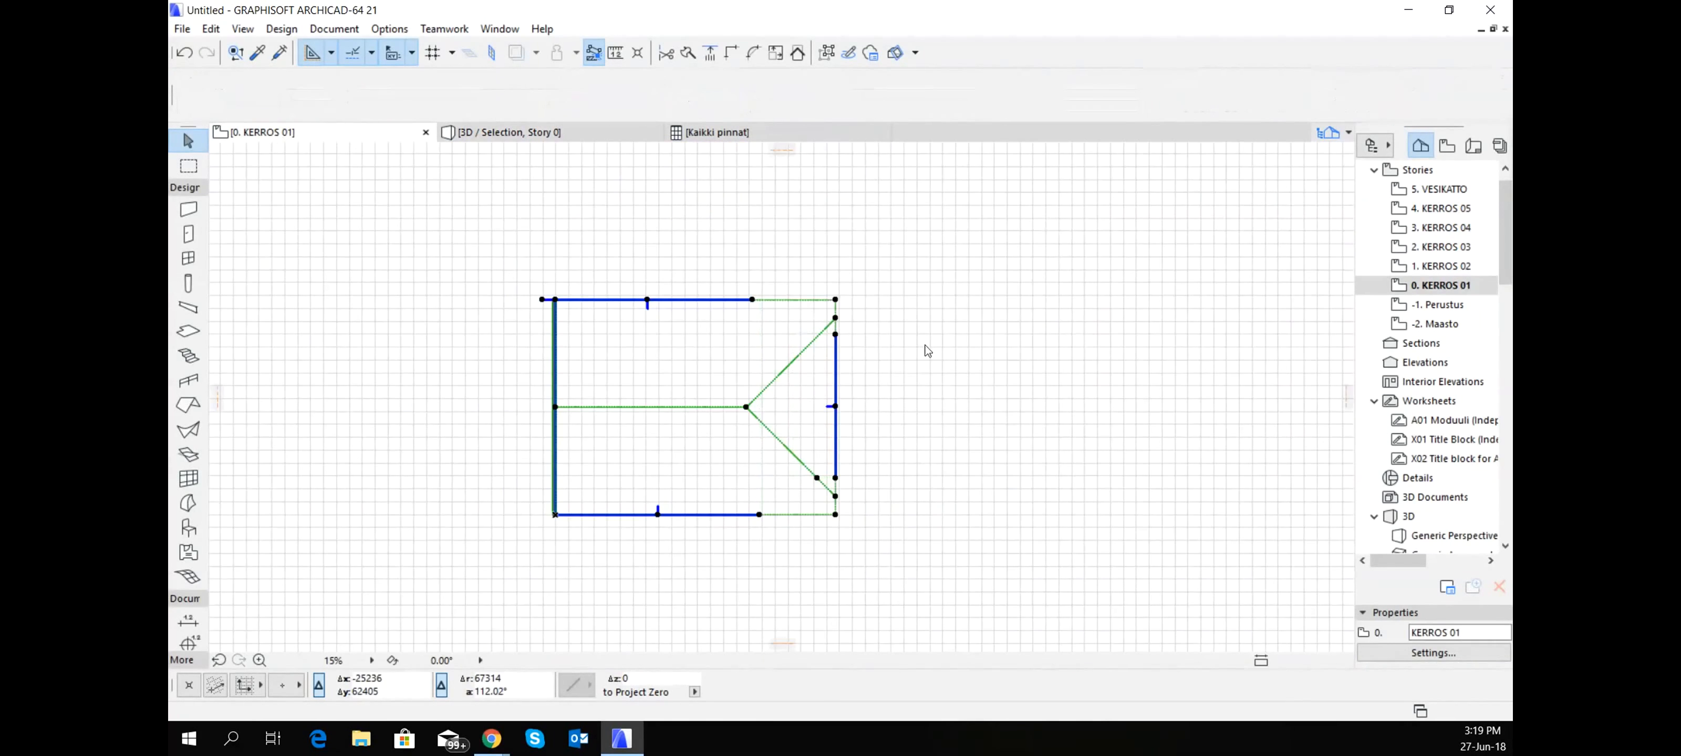
pyautogui.click(668, 448)
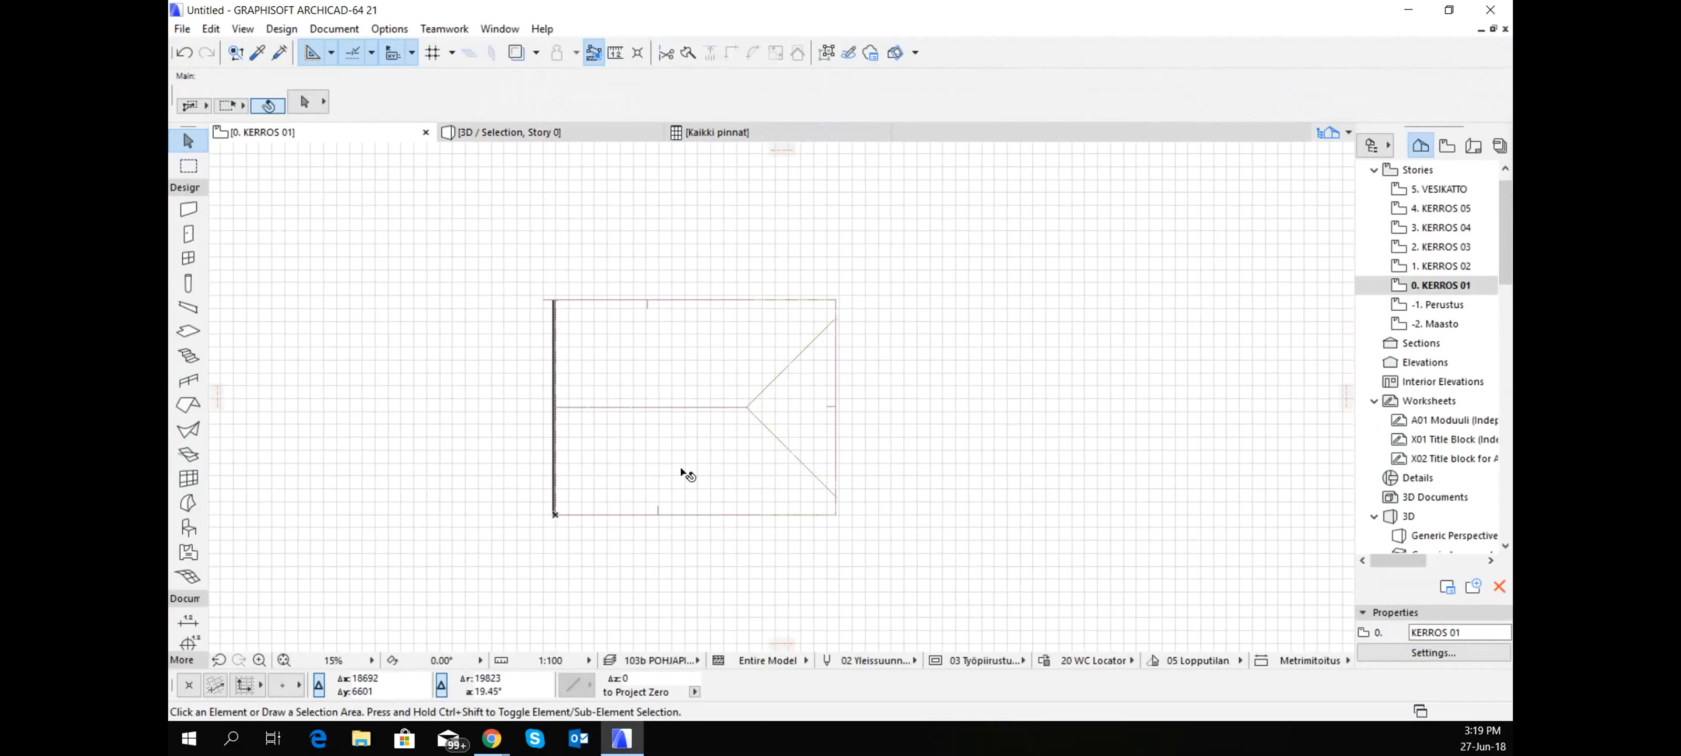
pyautogui.keyDown('alt'); pyautogui.click(804, 417); pyautogui.keyUp('alt')
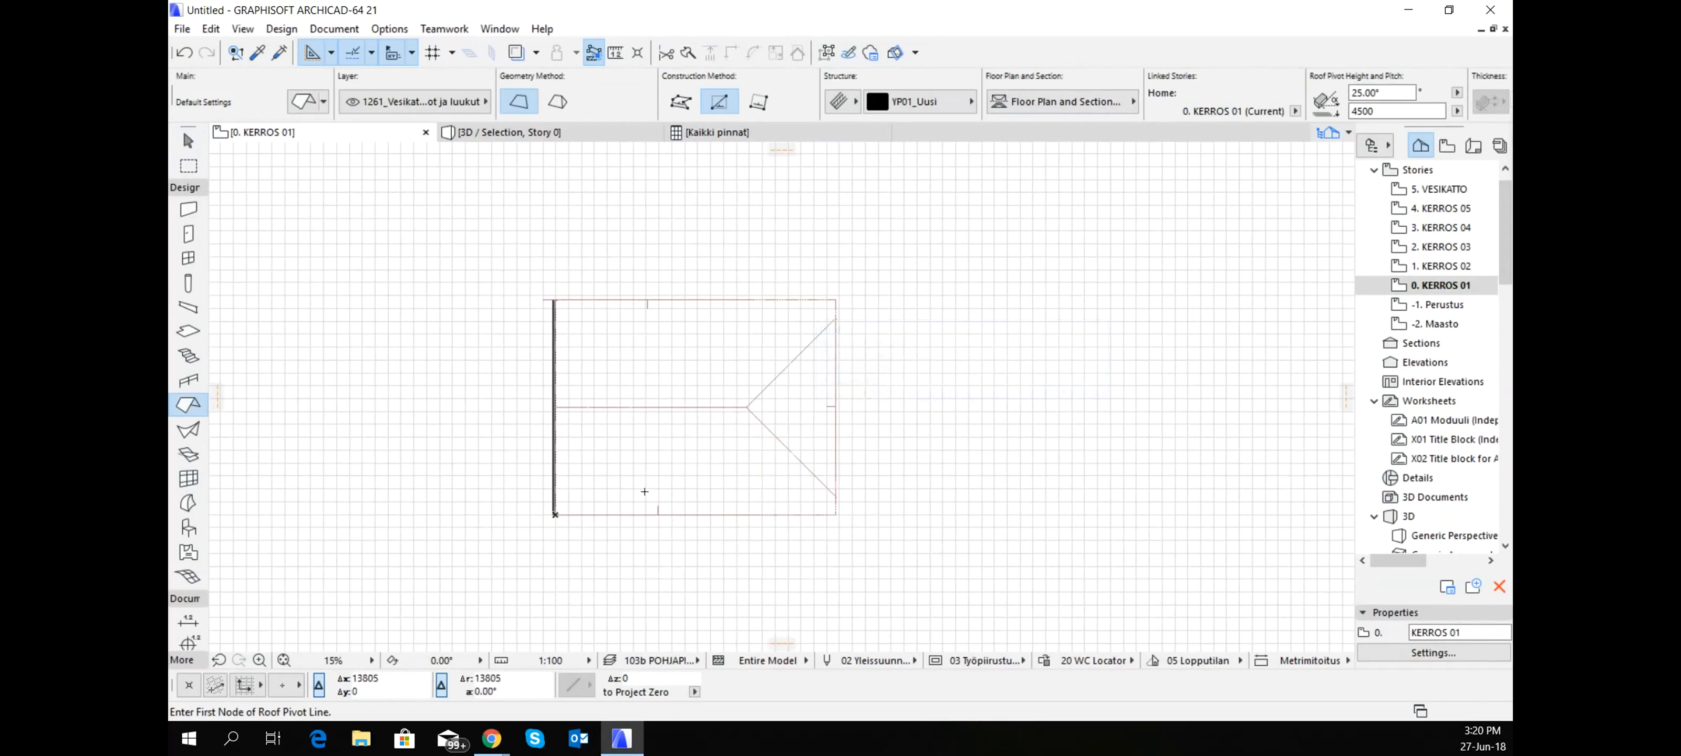
pyautogui.click(633, 456)
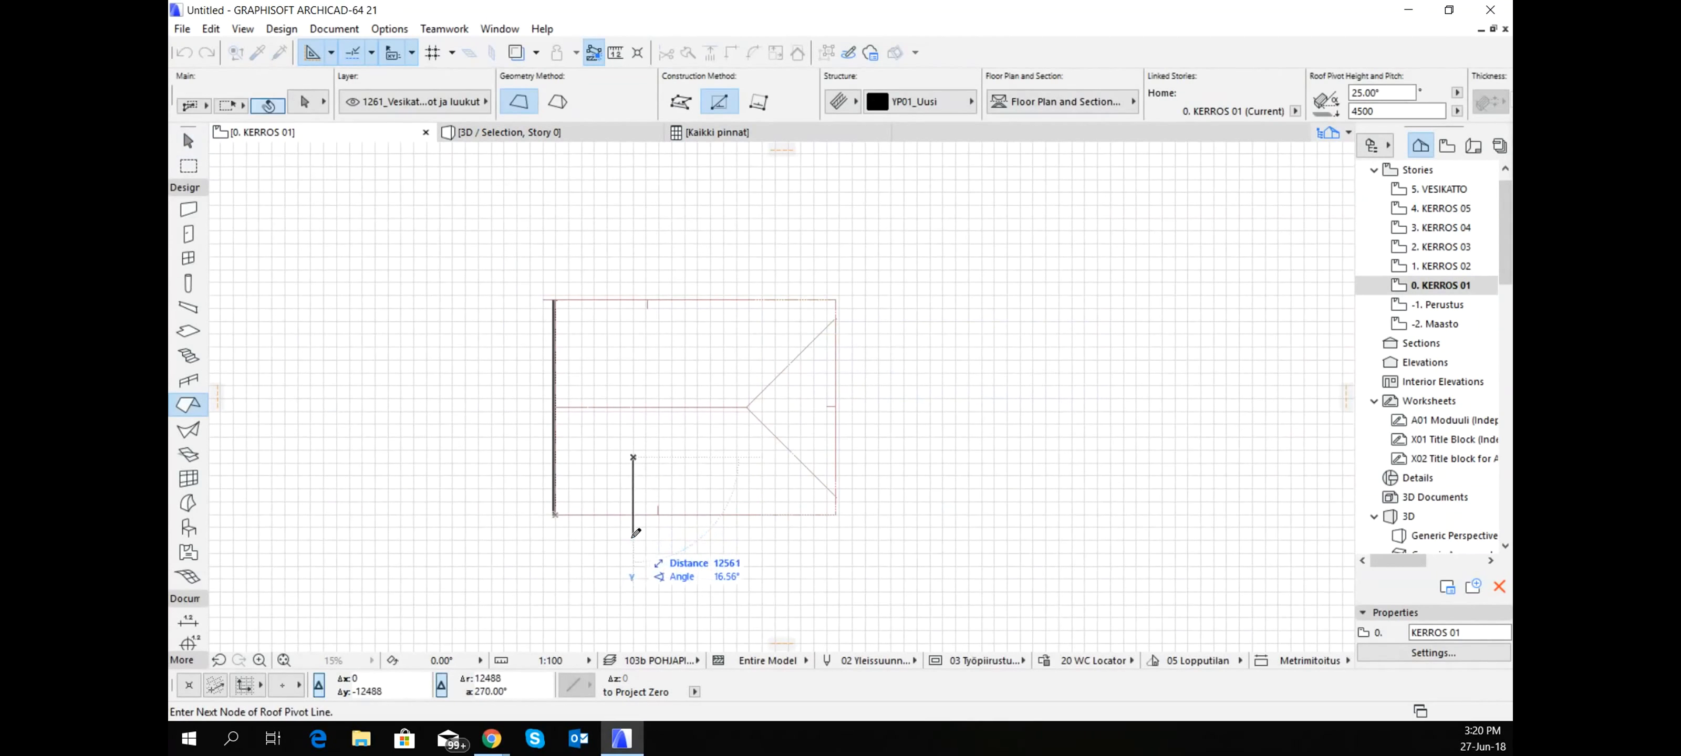
pyautogui.click(633, 536)
pyautogui.click(660, 516)
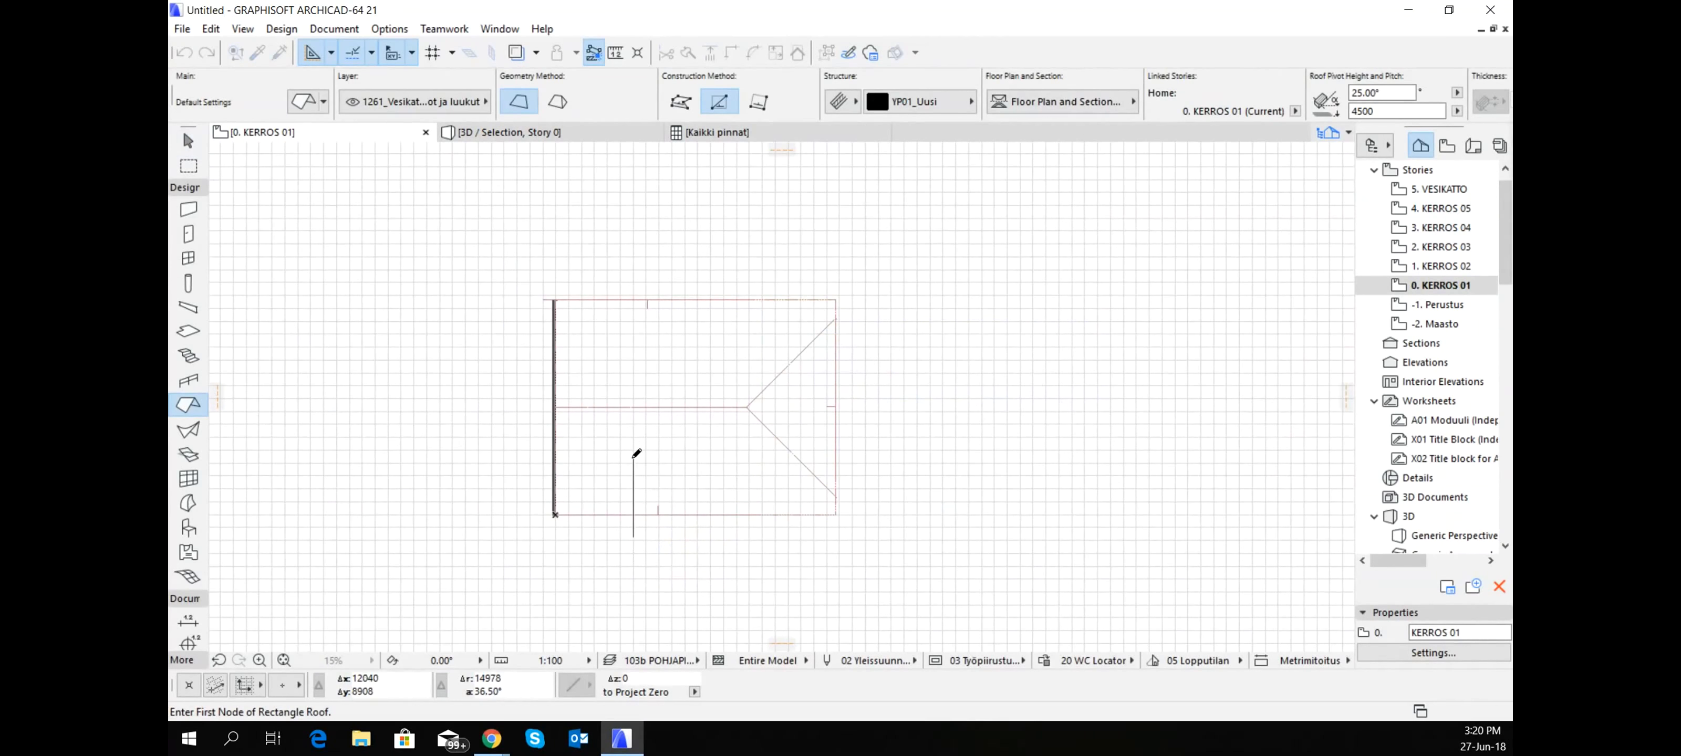
pyautogui.click(633, 457)
pyautogui.click(670, 528)
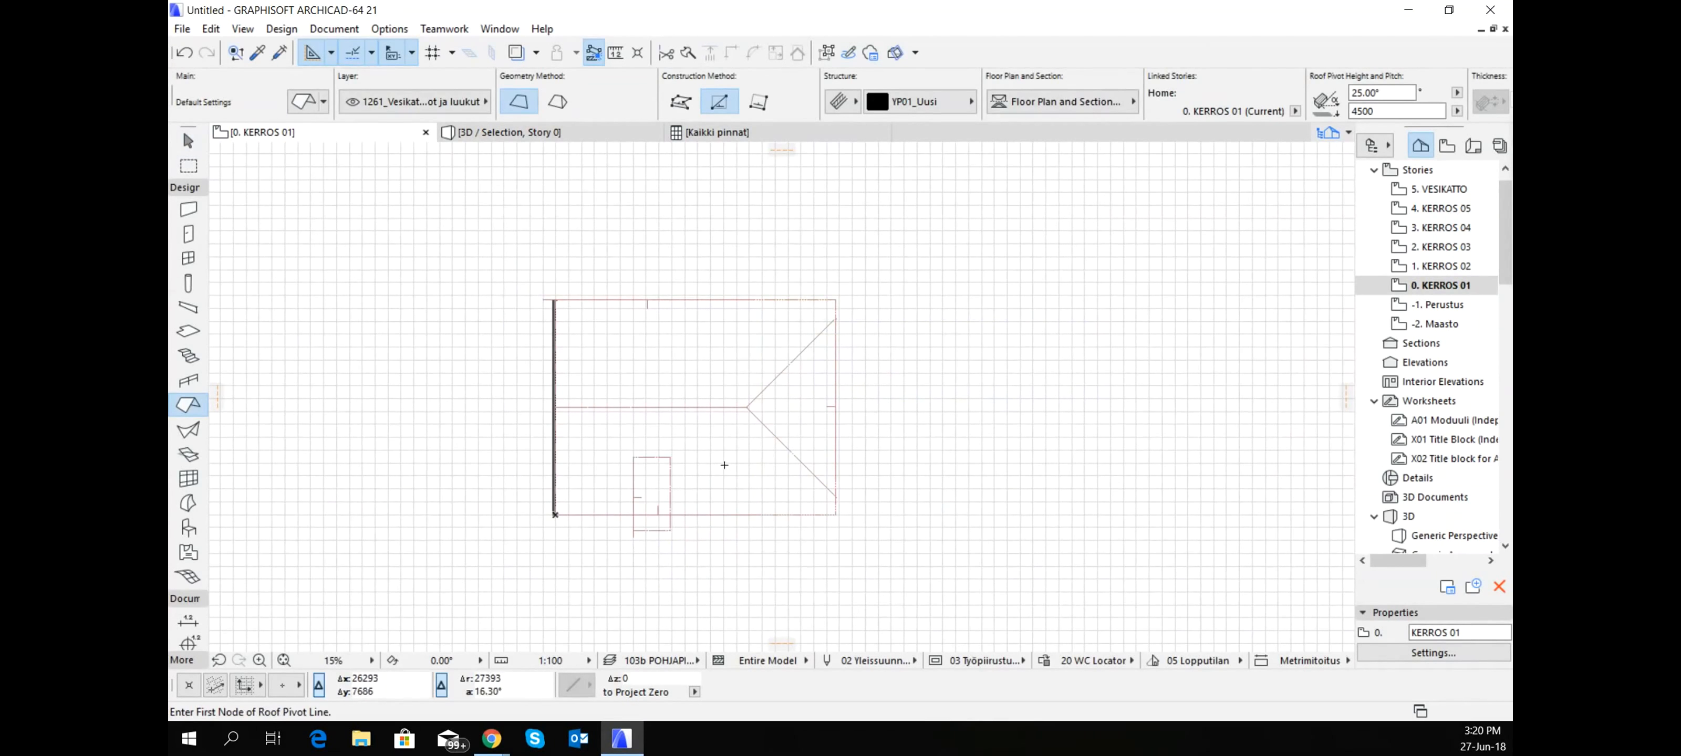
# - Draw a second rectangular 25° roof at 4500 beside the first, with a vertical pivot line and its pitch rising toward it
pyautogui.click(724, 461)
pyautogui.click(724, 525)
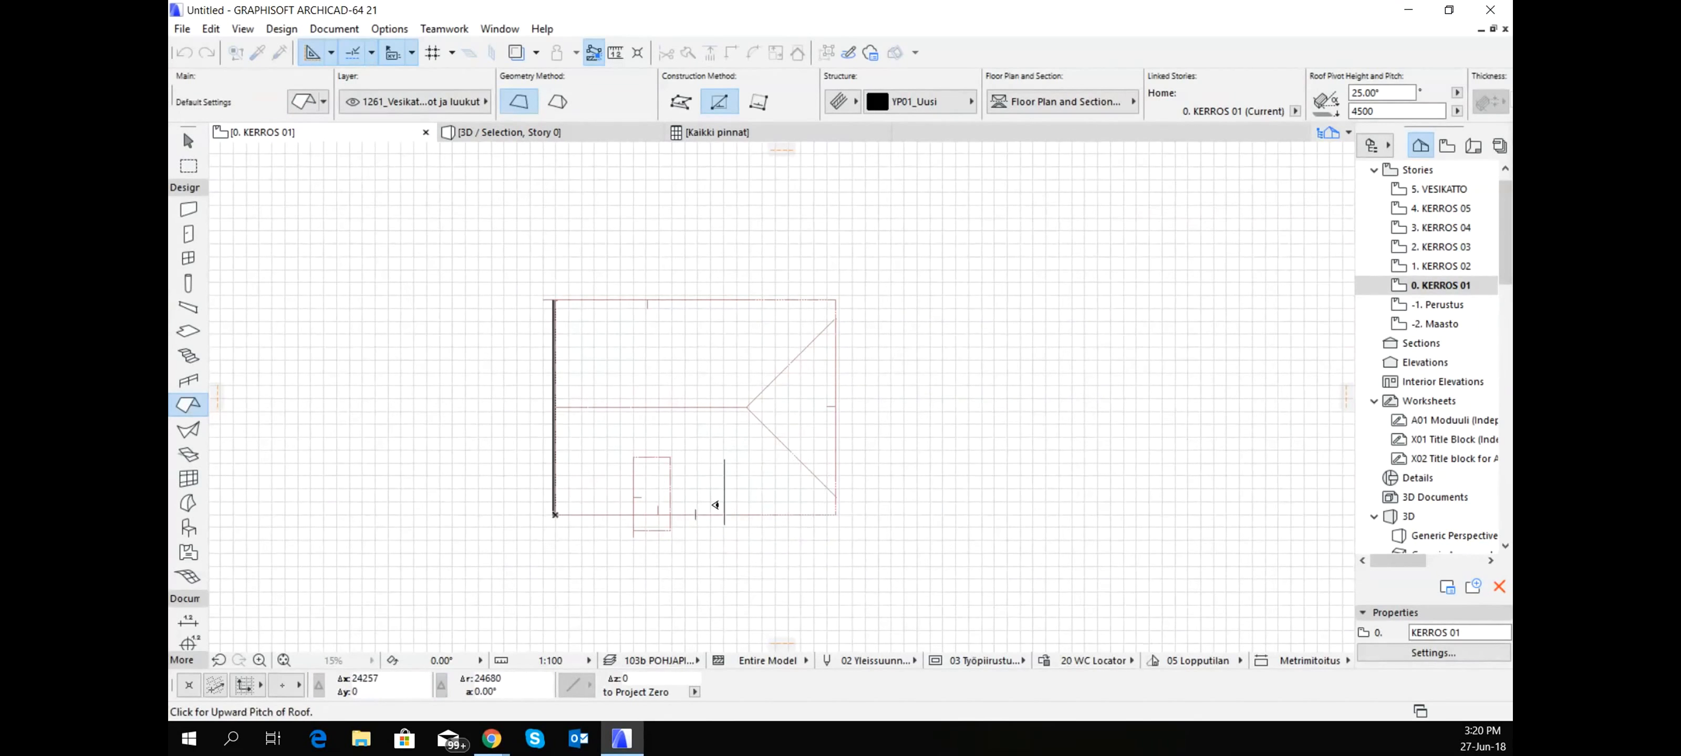
pyautogui.click(716, 506)
pyautogui.click(725, 460)
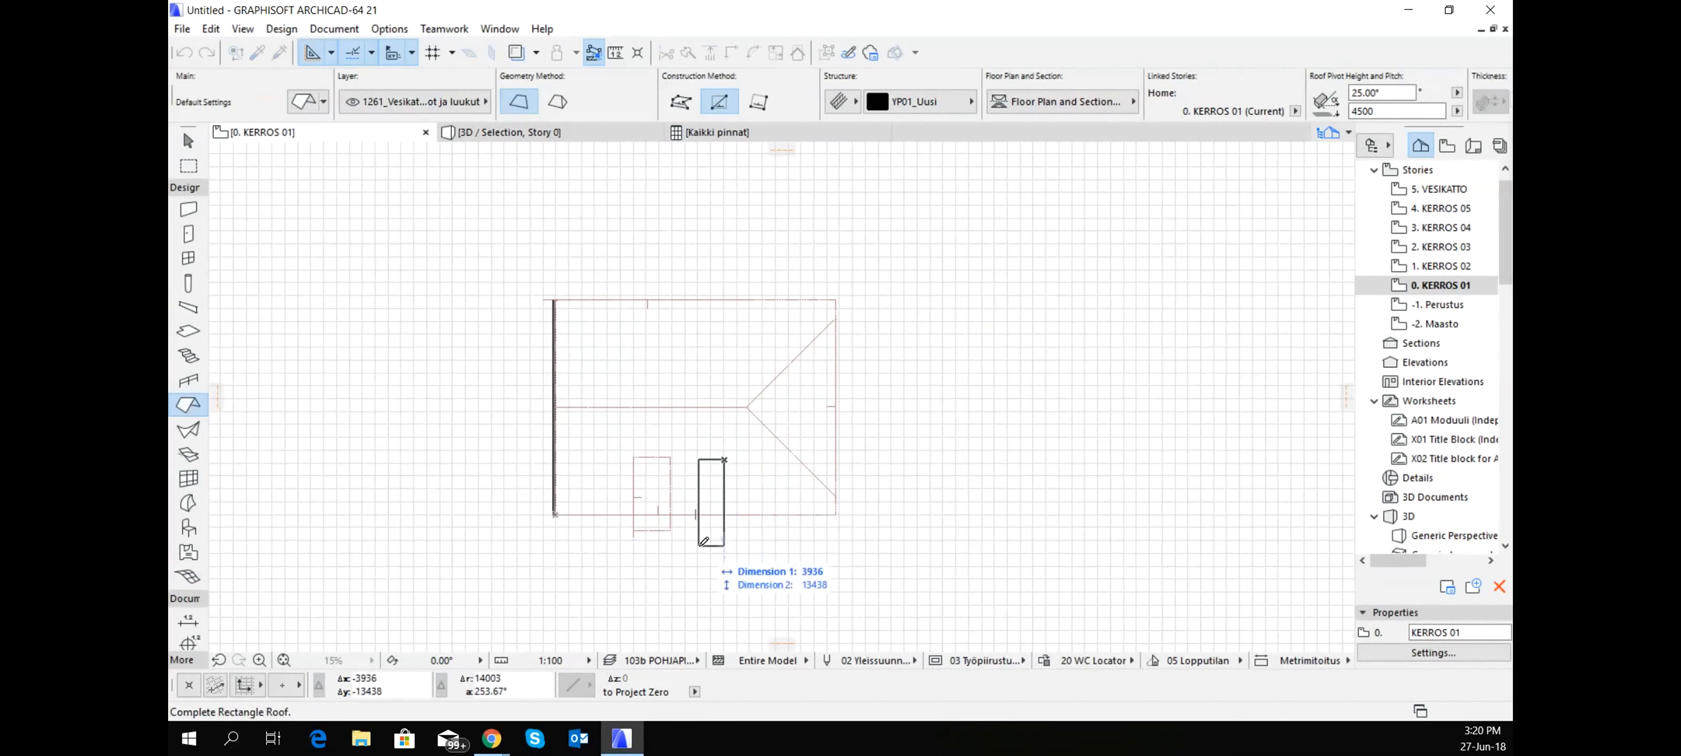
pyautogui.click(698, 530)
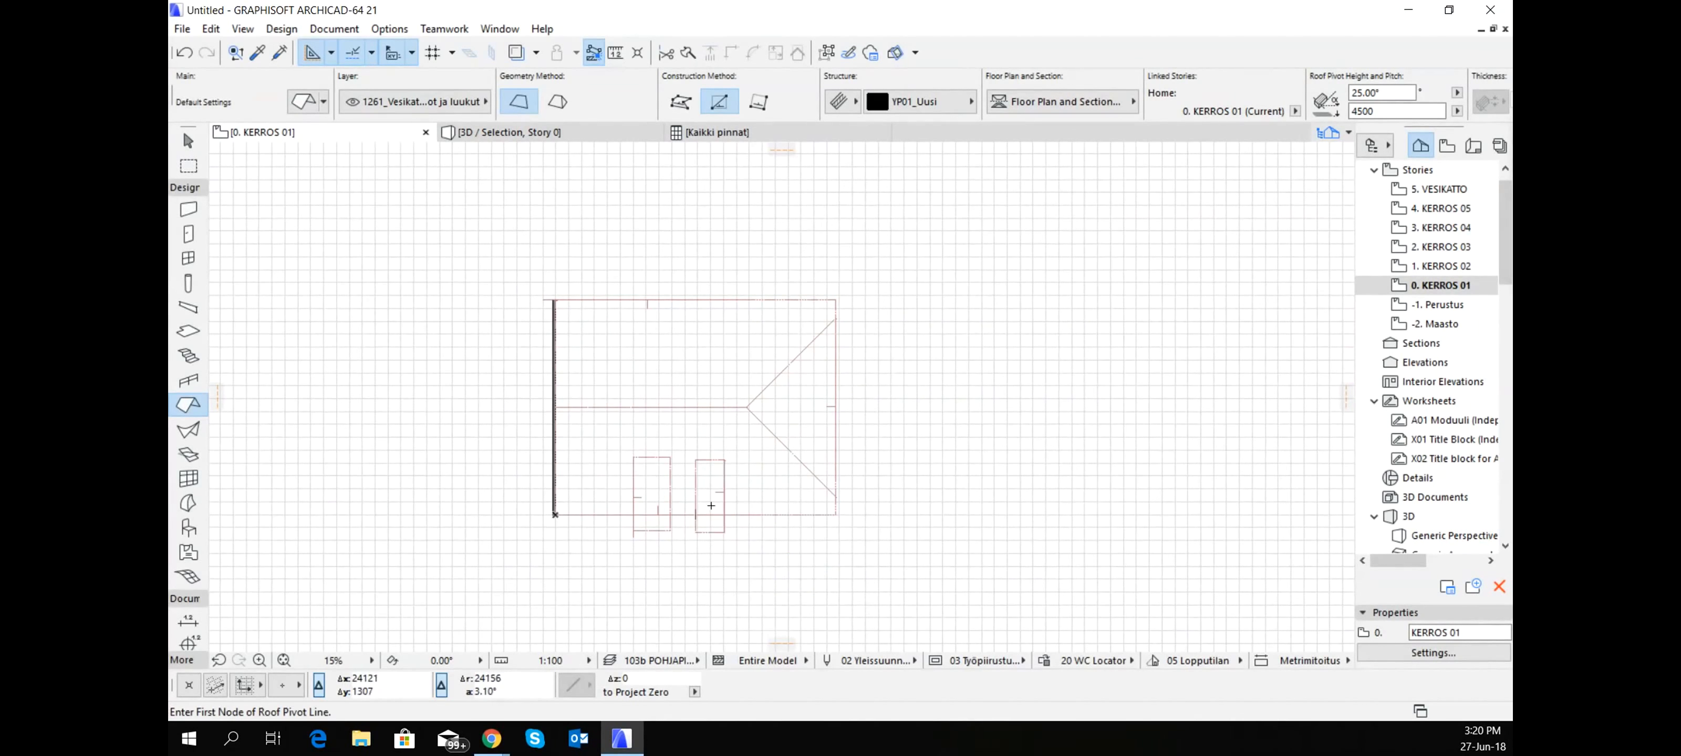
# - Extend the two small roofs to a common ridge, trim both to the lower main slope's plane, and check the joint in 3D
pyautogui.keyDown('shift'); pyautogui.click(695, 475); pyautogui.keyUp('shift')
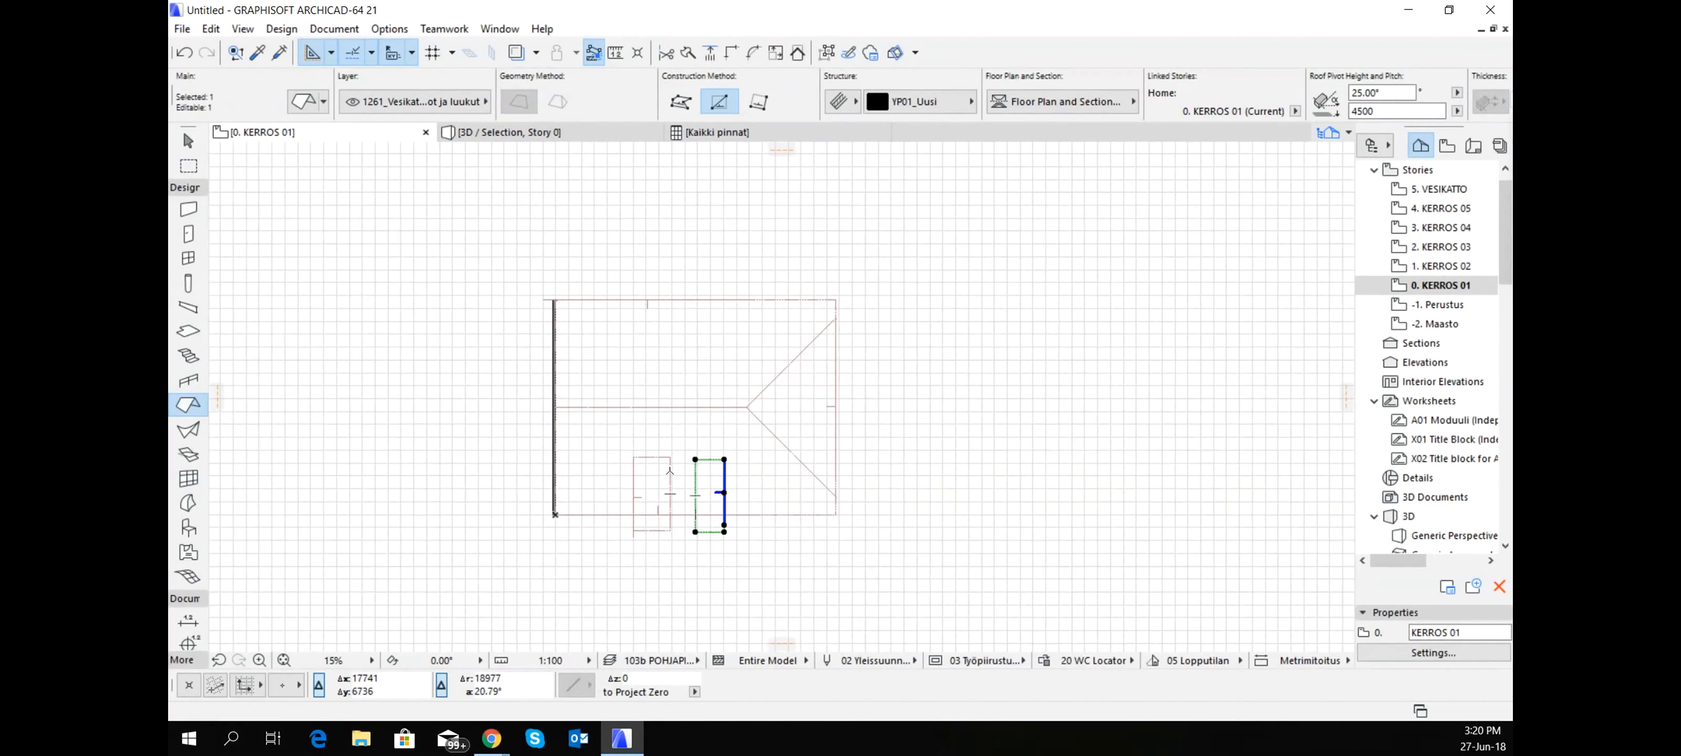
pyautogui.keyDown('shift'); pyautogui.click(680, 474); pyautogui.keyUp('shift')
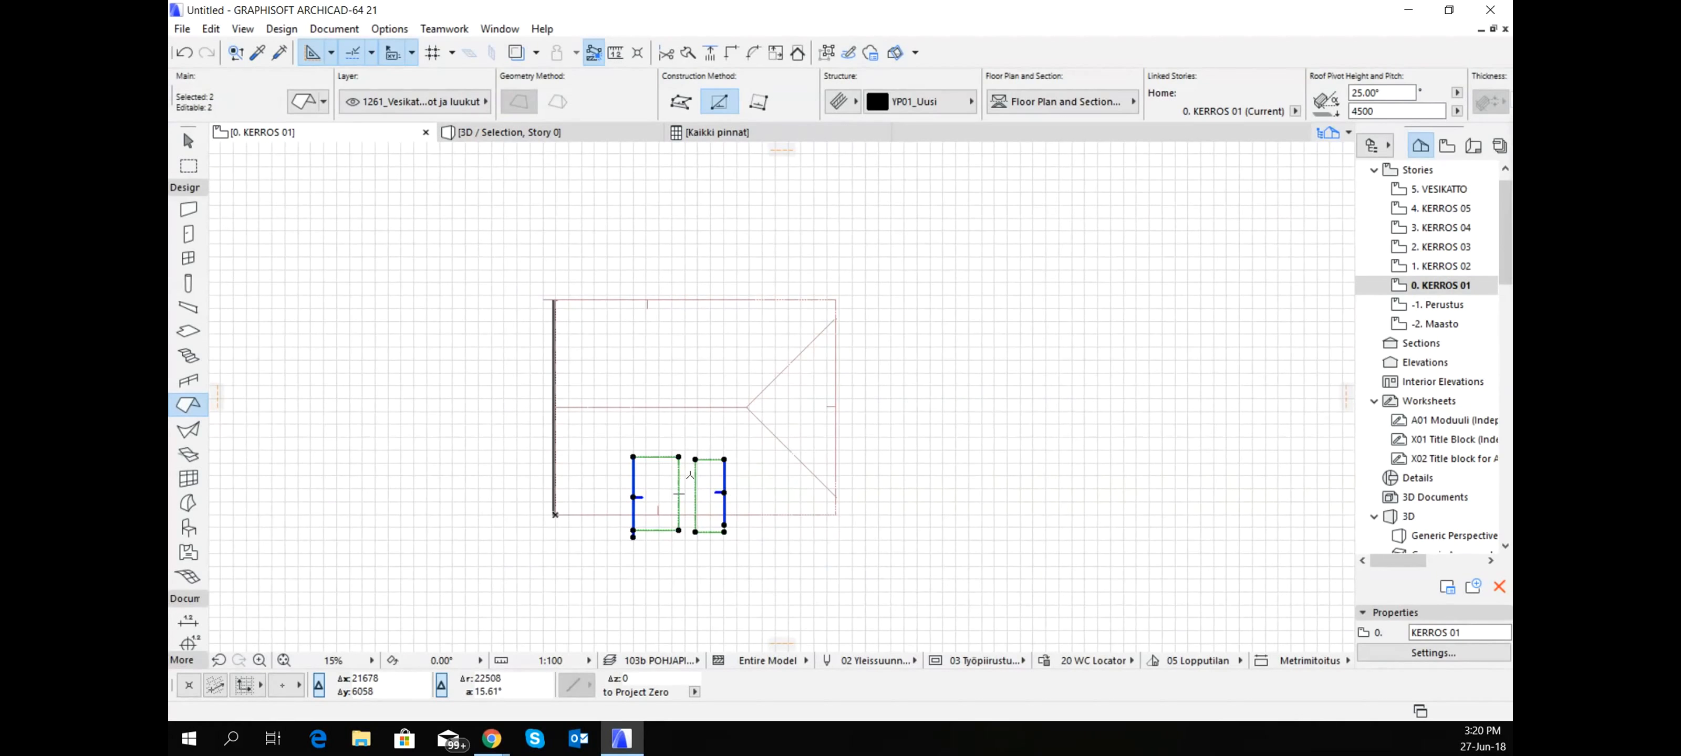
pyautogui.press('Escape')
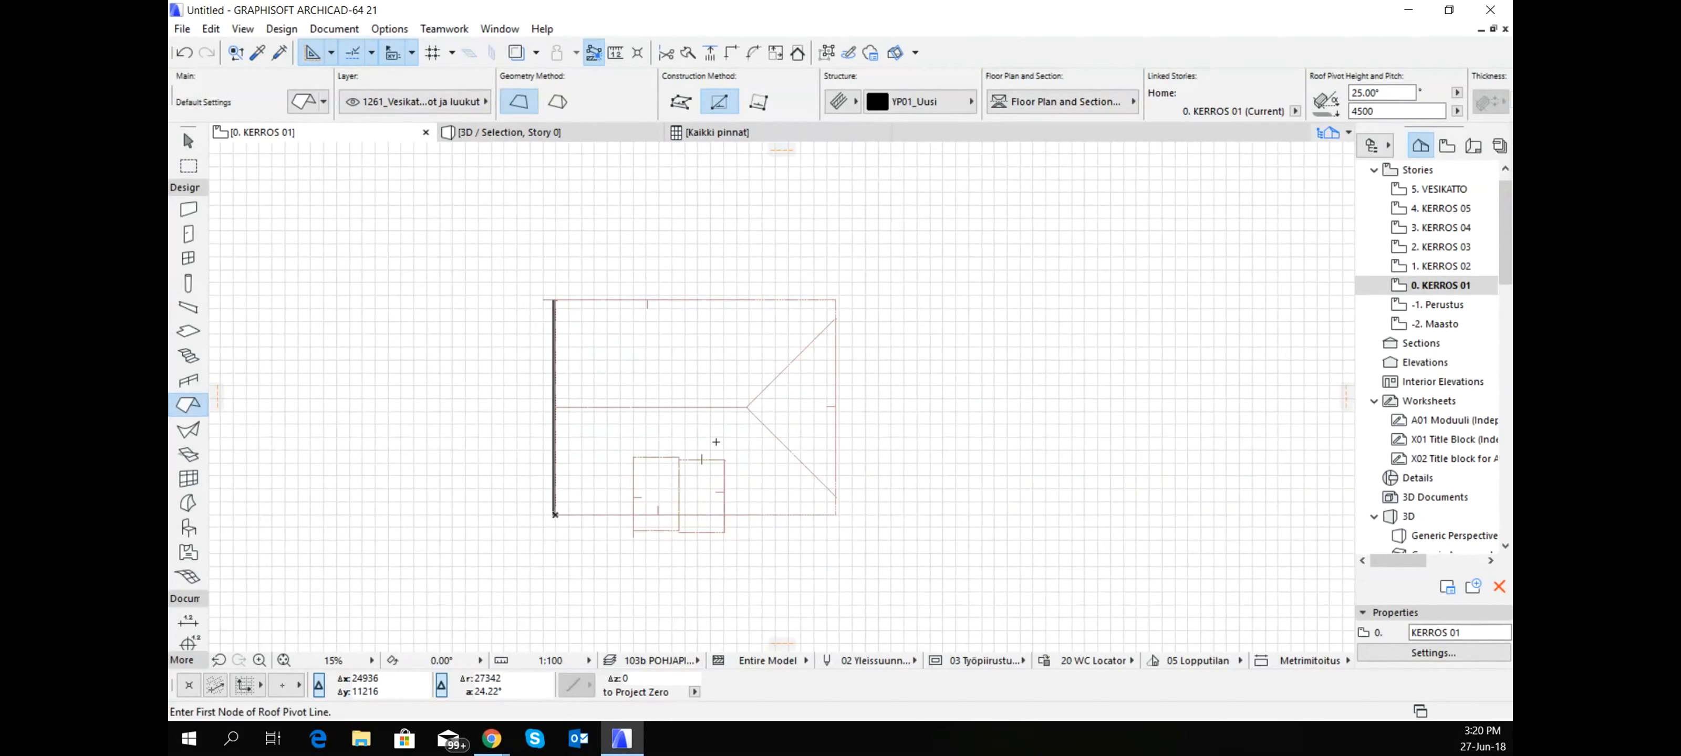
pyautogui.keyDown('shift'); pyautogui.click(759, 514); pyautogui.keyUp('shift')
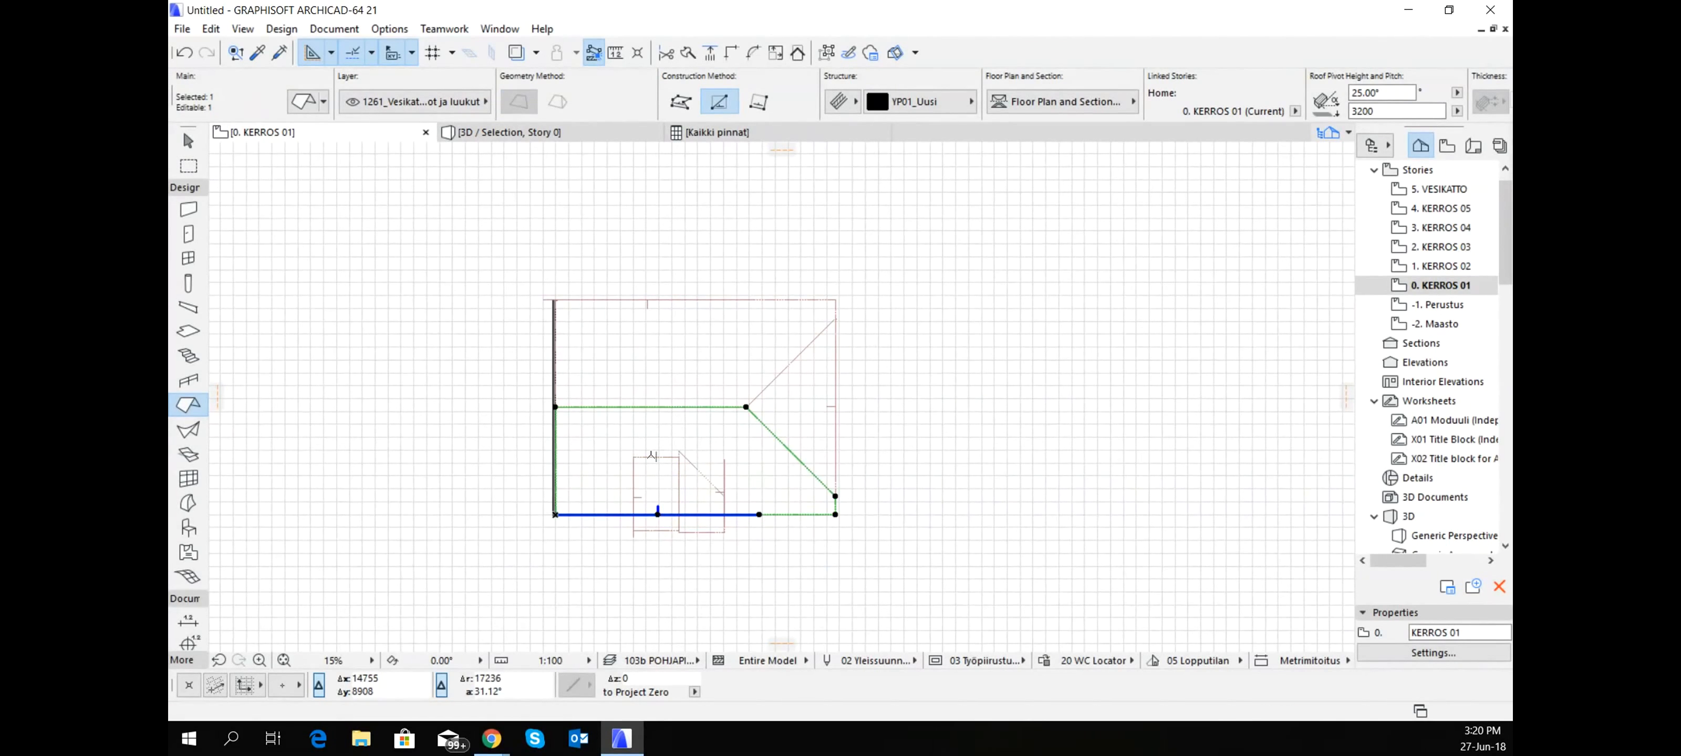
pyautogui.press('Escape')
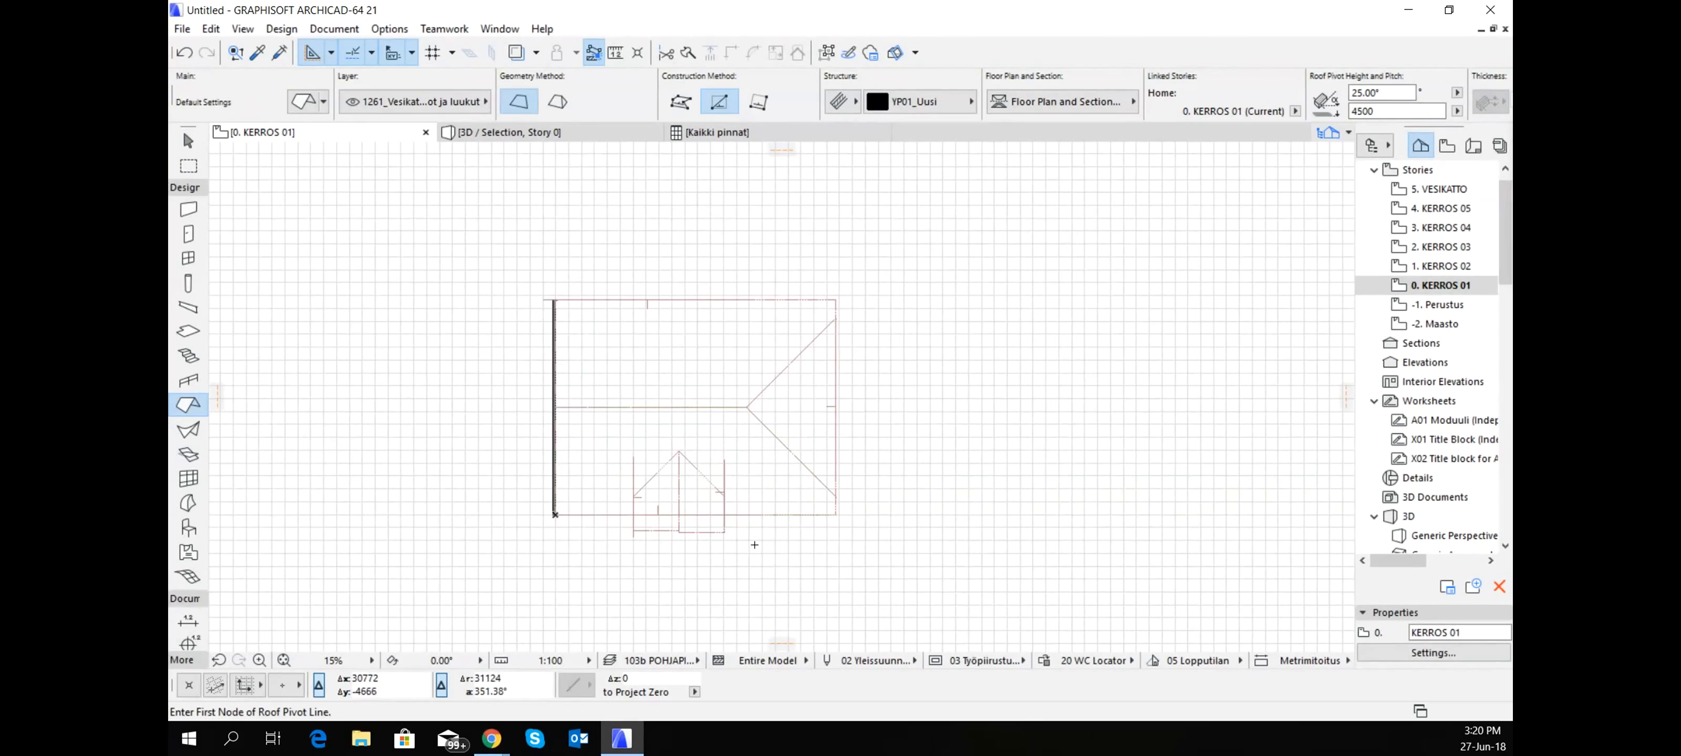
pyautogui.press('F3')
pyautogui.keyDown('shift'); pyautogui.moveTo(842, 523); pyautogui.dragTo(871, 435, button='middle'); pyautogui.keyUp('shift')
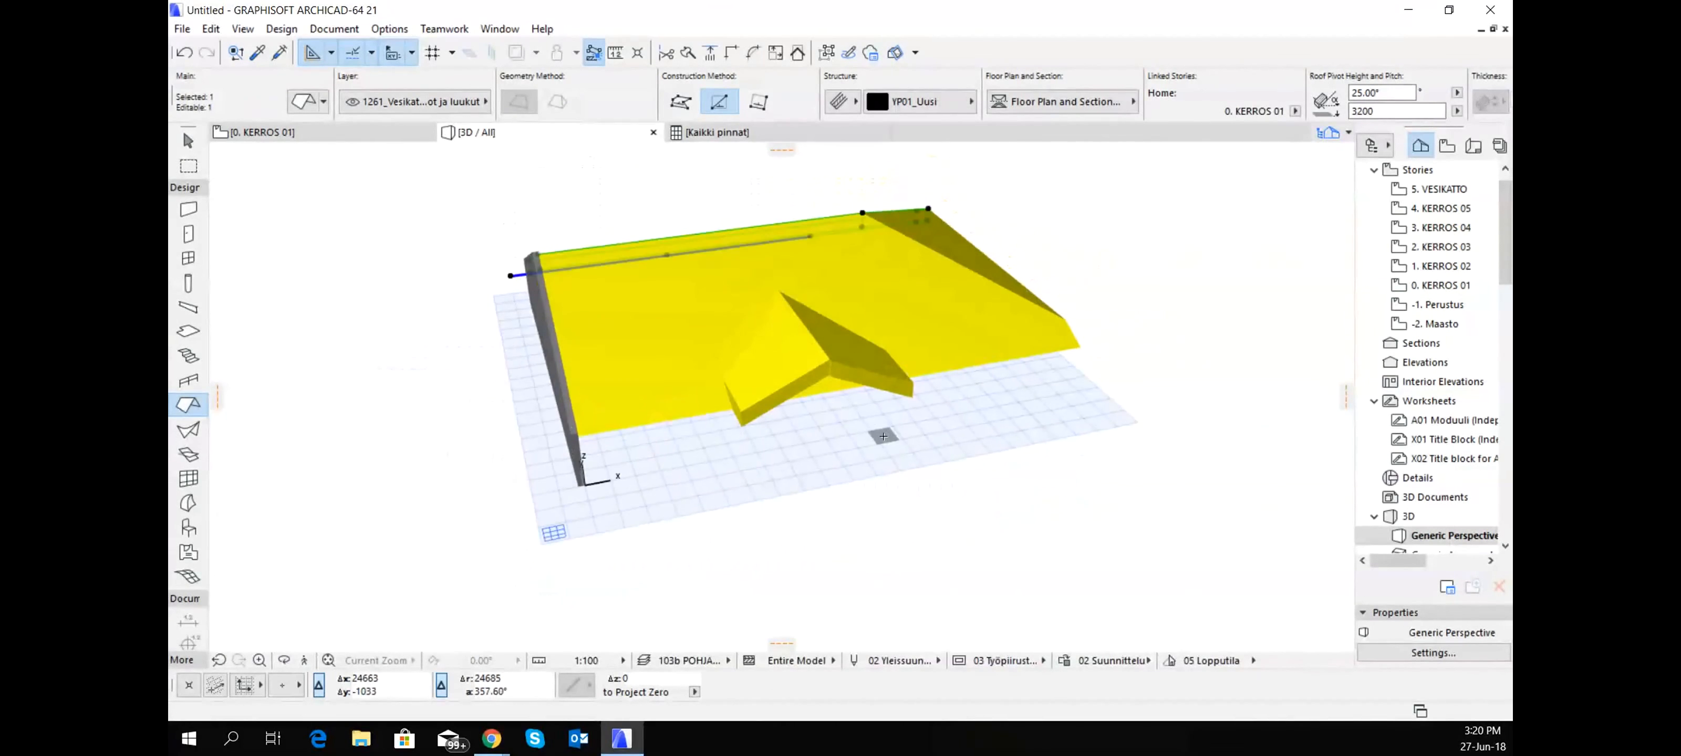
# - On the floor plan, add nodes to the lower main slope's eave where both outer sides of the small gable roof cross it
pyautogui.press('F2')
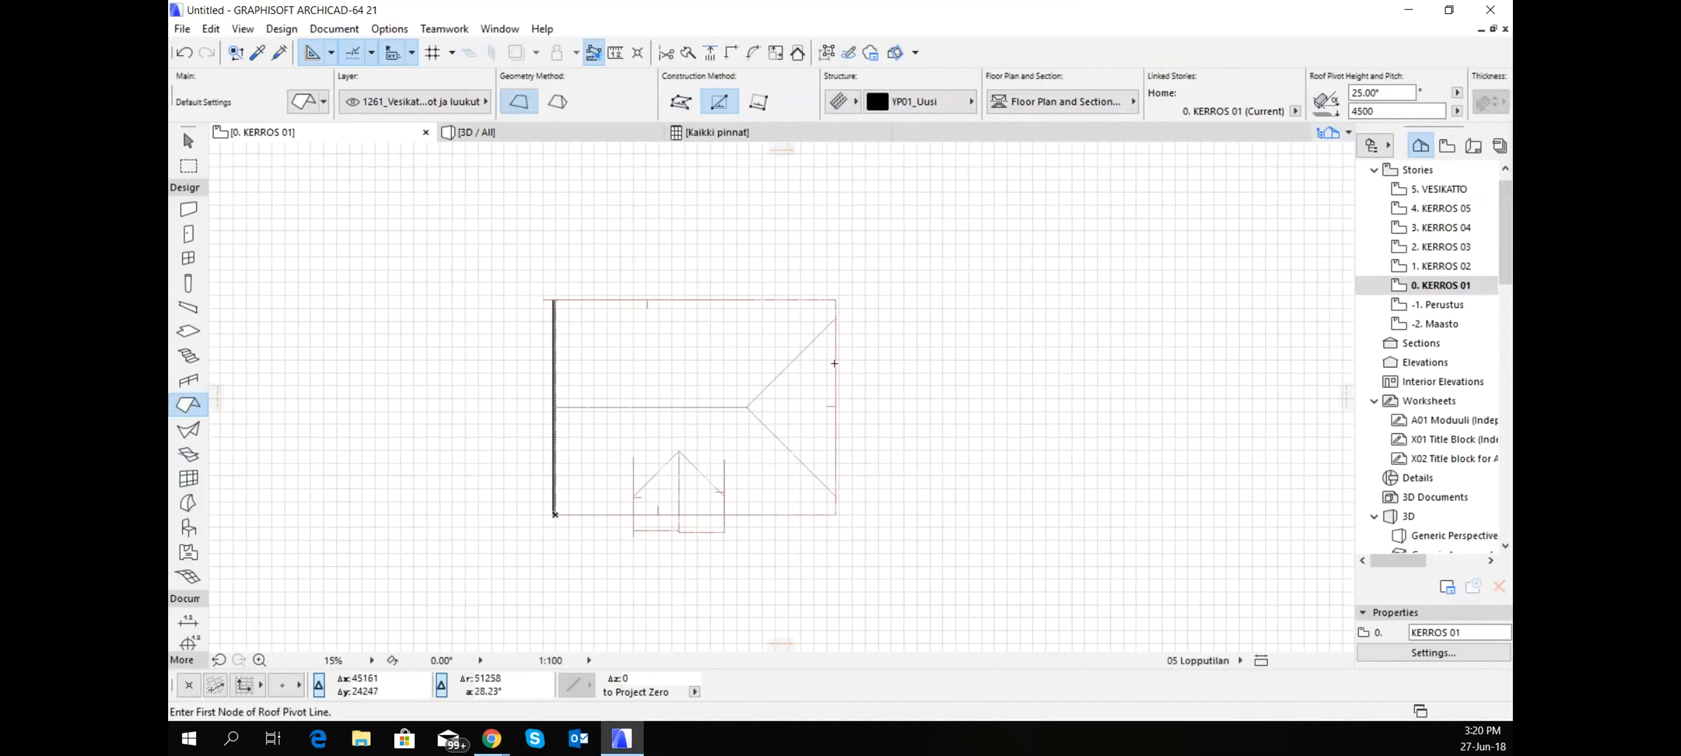
pyautogui.scroll(2, 673, 486)
pyautogui.click(770, 527)
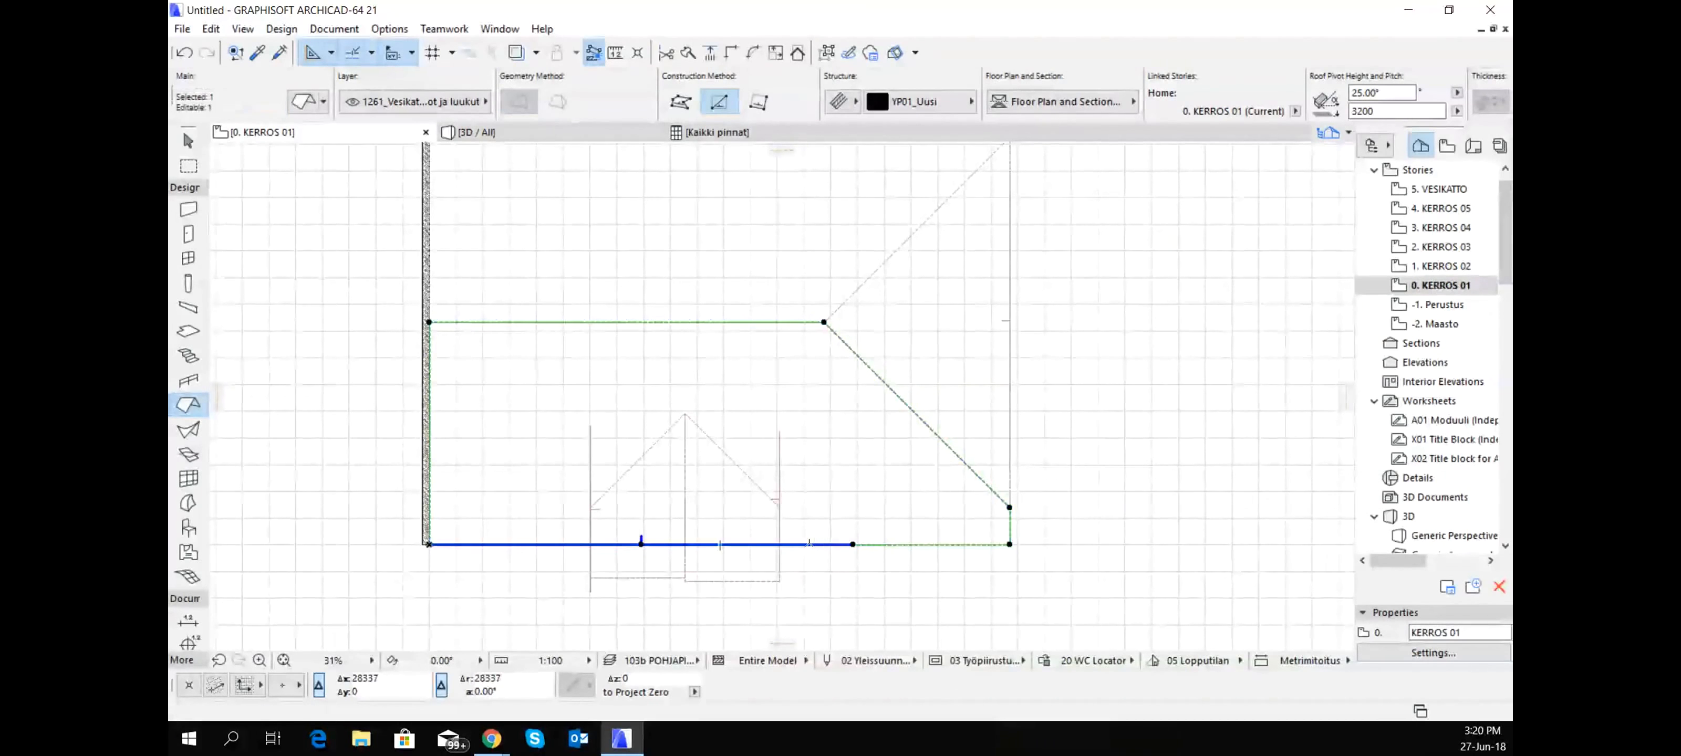
pyautogui.click(768, 527)
pyautogui.click(890, 434)
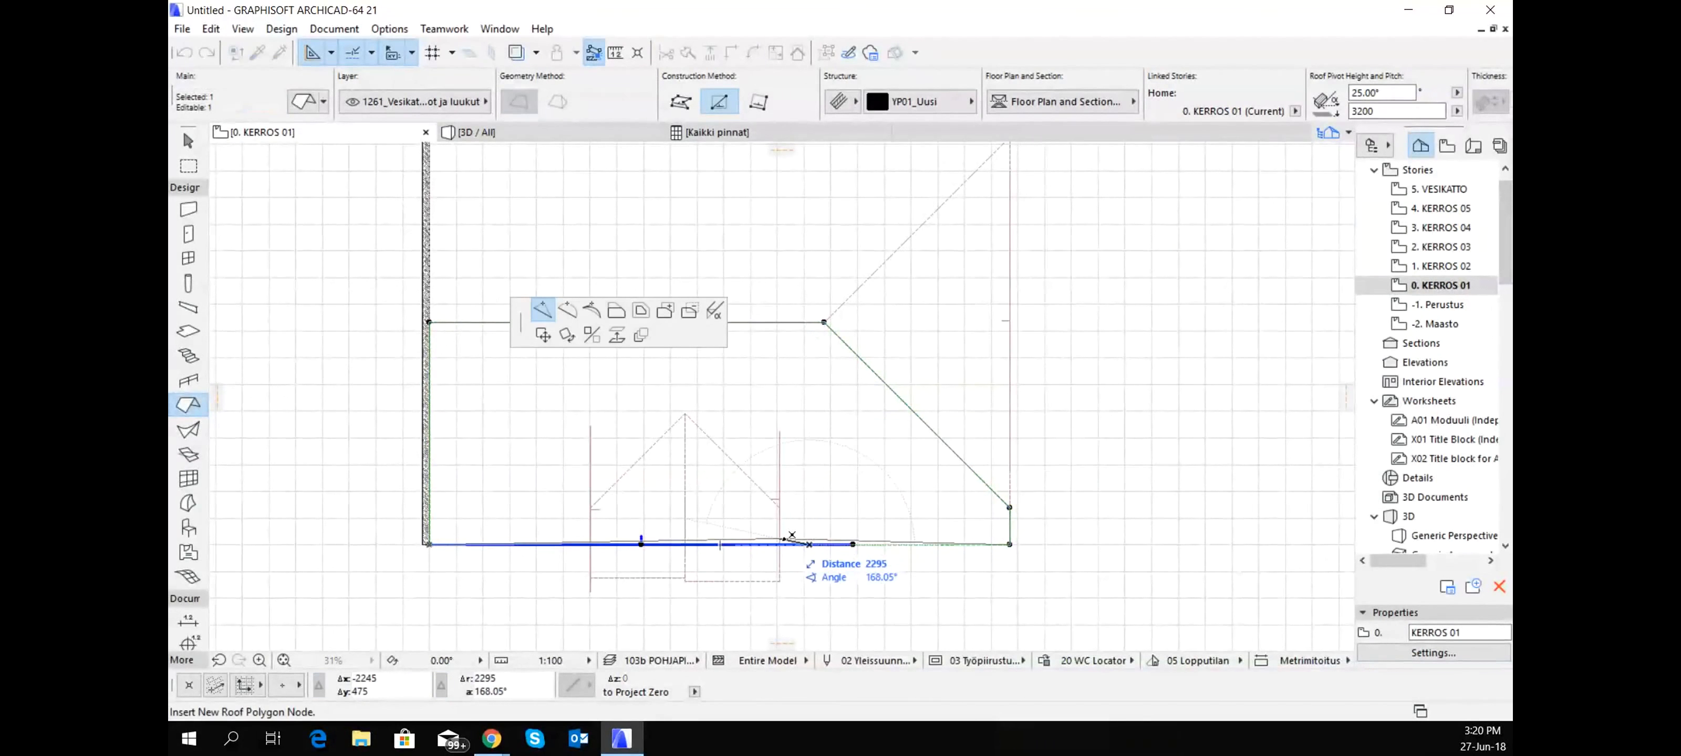
pyautogui.click(781, 545)
pyautogui.click(596, 544)
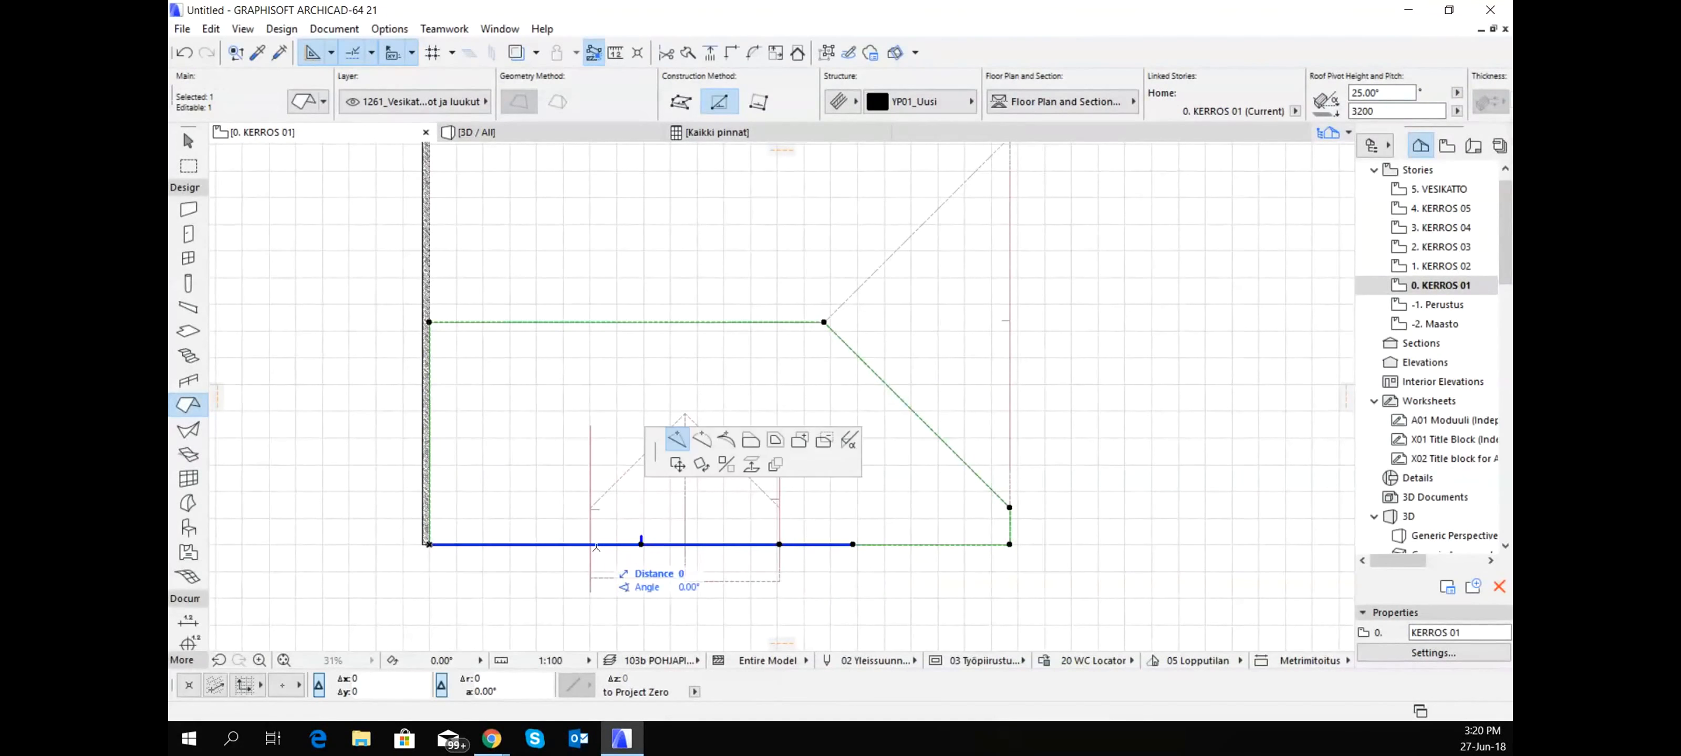
pyautogui.click(590, 545)
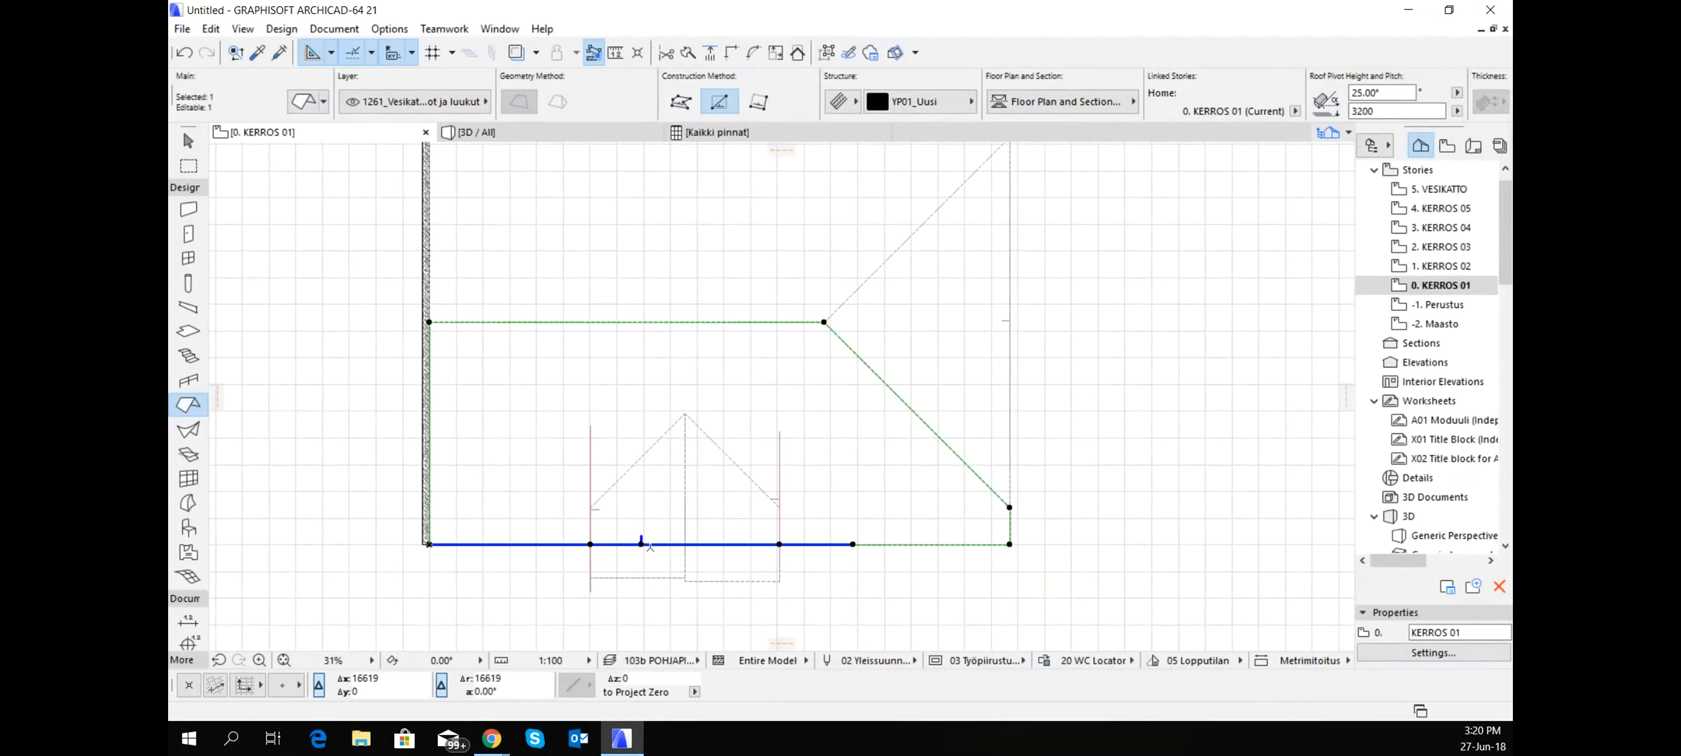
pyautogui.click(669, 545)
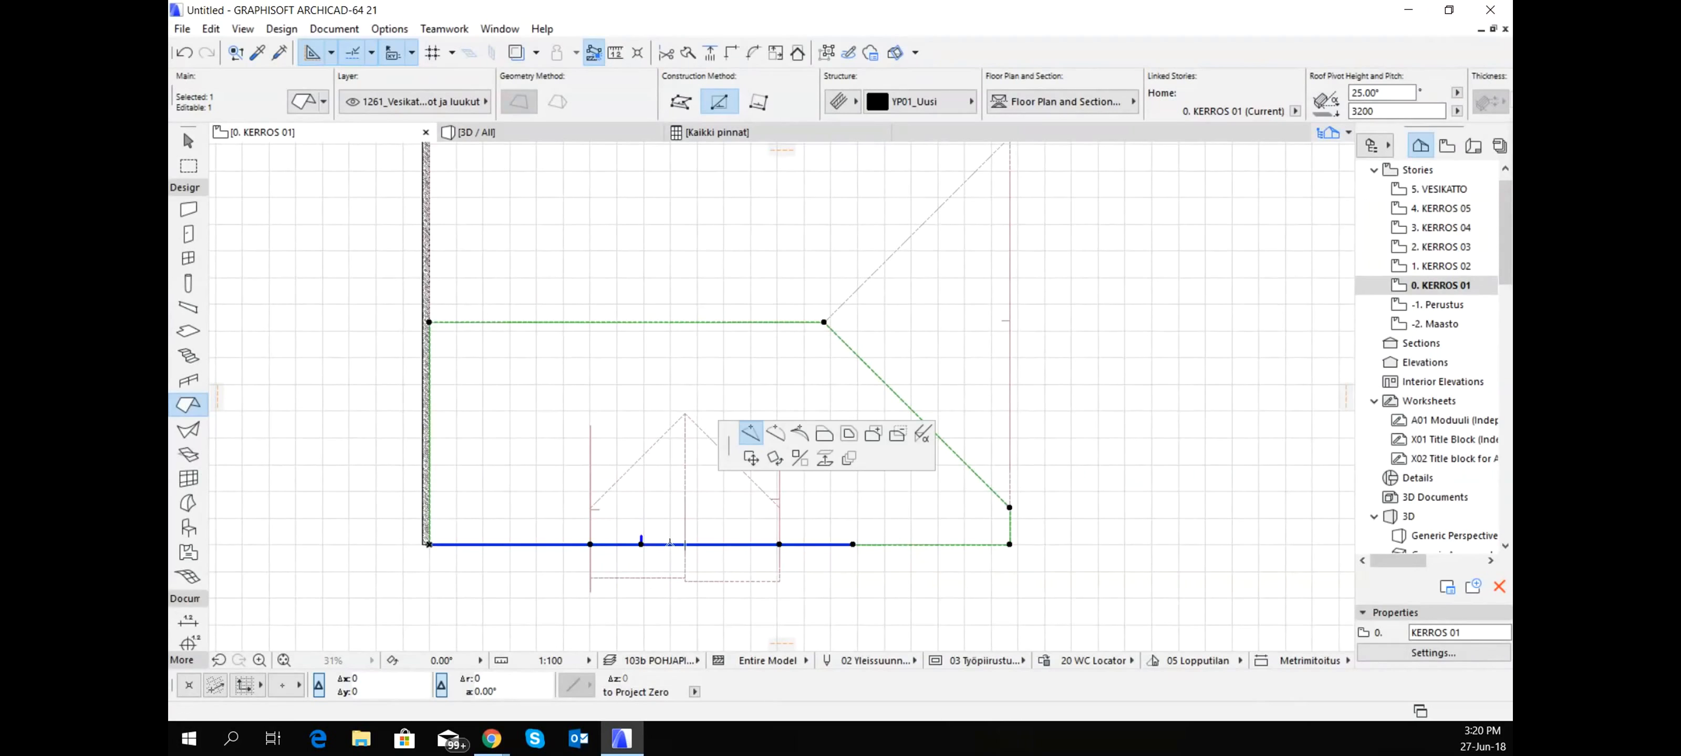
pyautogui.click(749, 433)
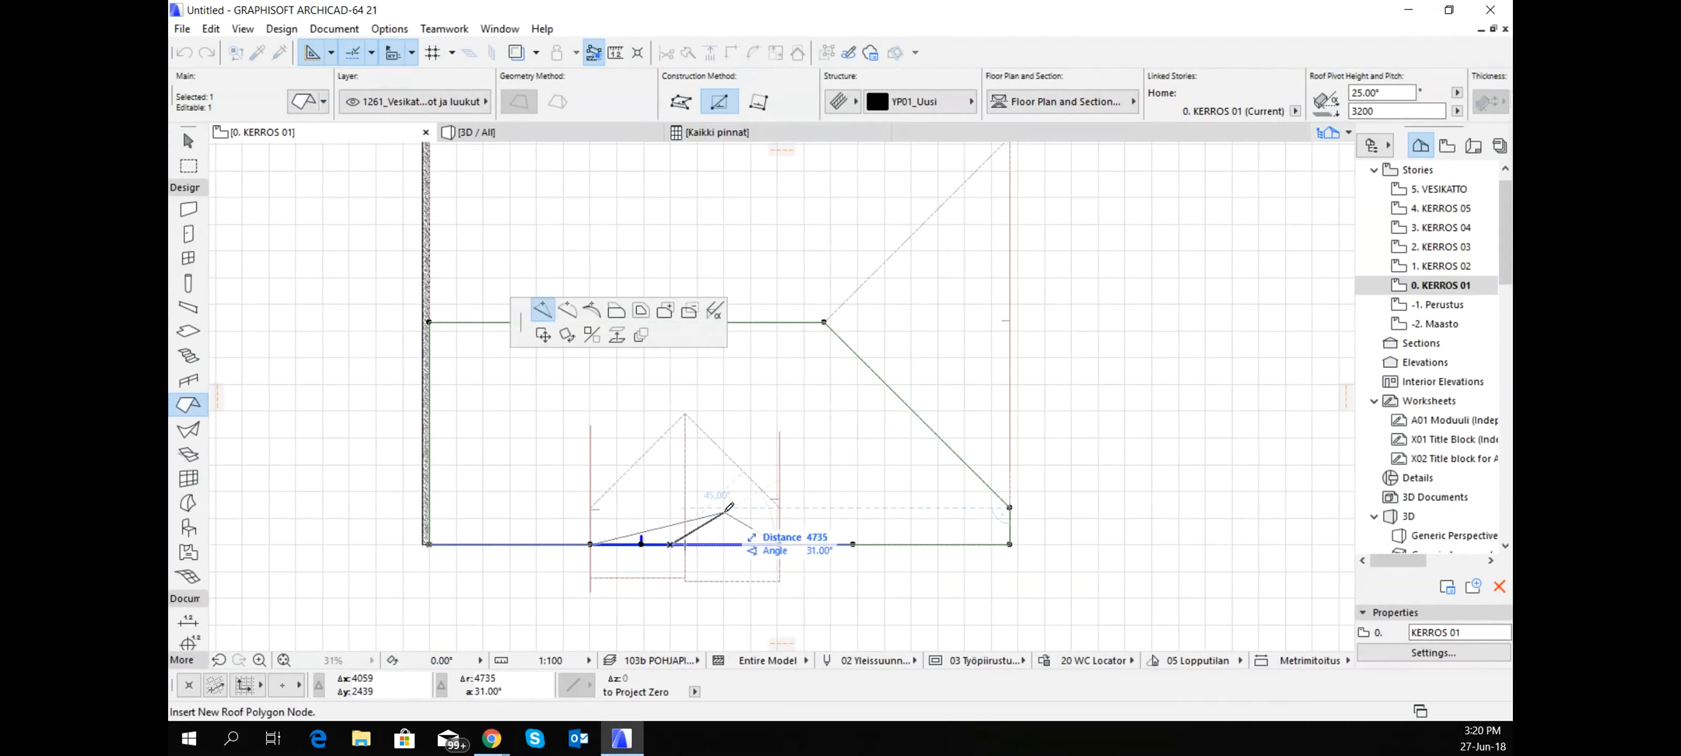
pyautogui.click(779, 545)
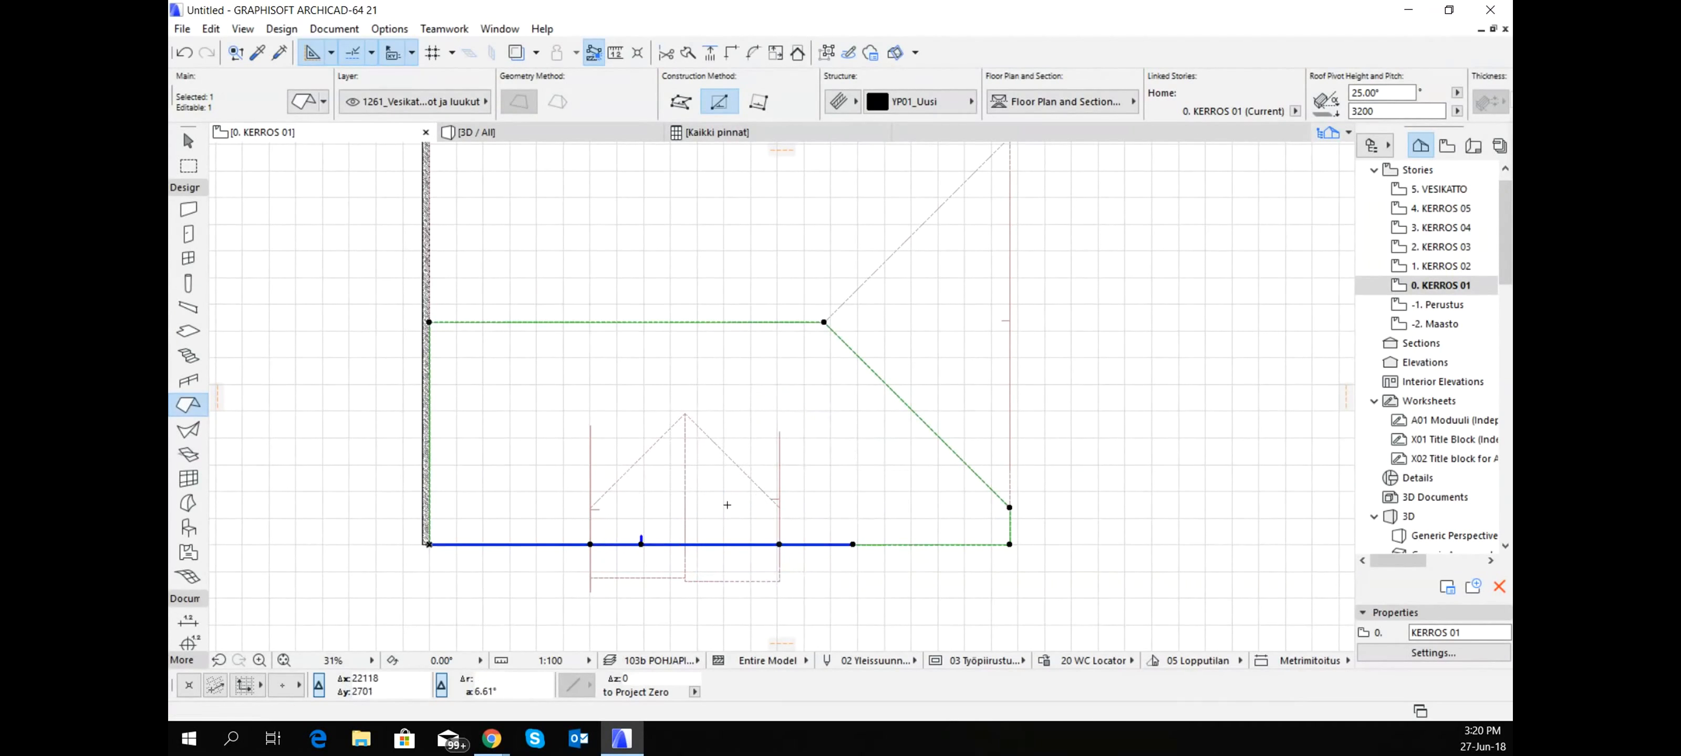
# - Subtract the area under the small gable roof's right-hand plane from the lower main slope
pyautogui.click(735, 545)
pyautogui.click(814, 431)
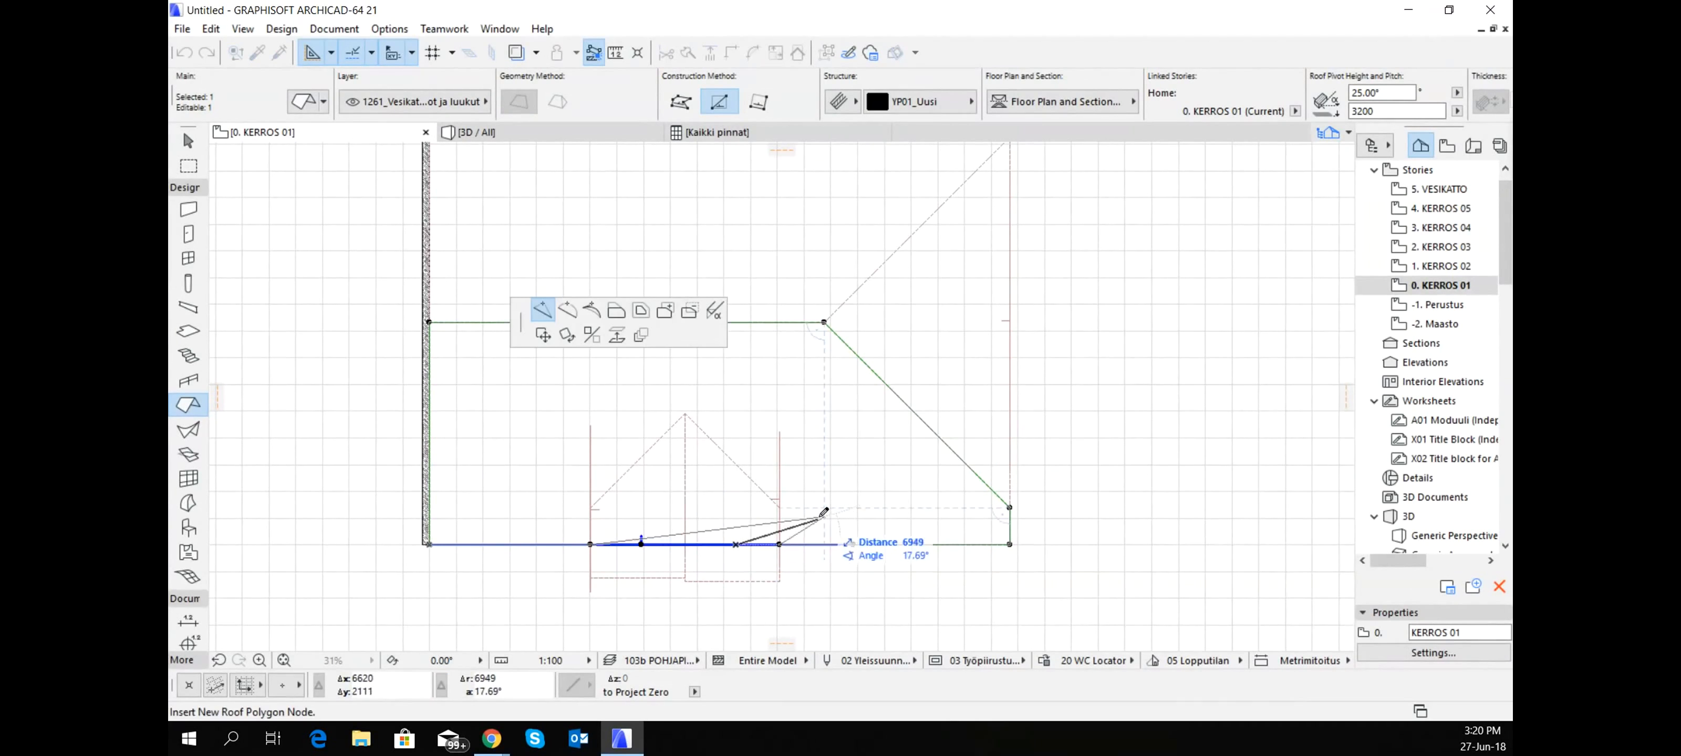
pyautogui.click(688, 312)
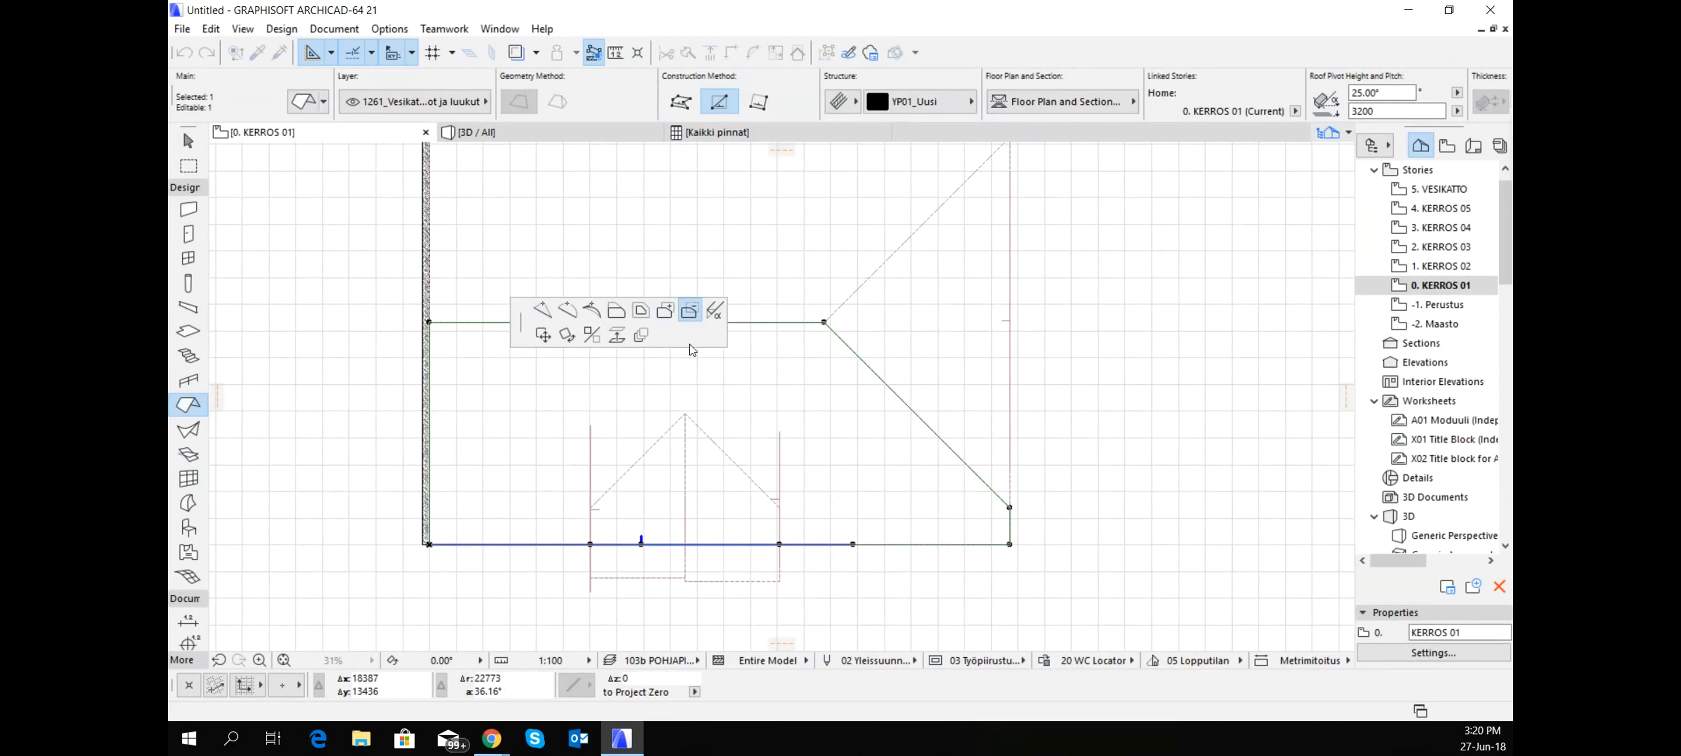
pyautogui.click(745, 508)
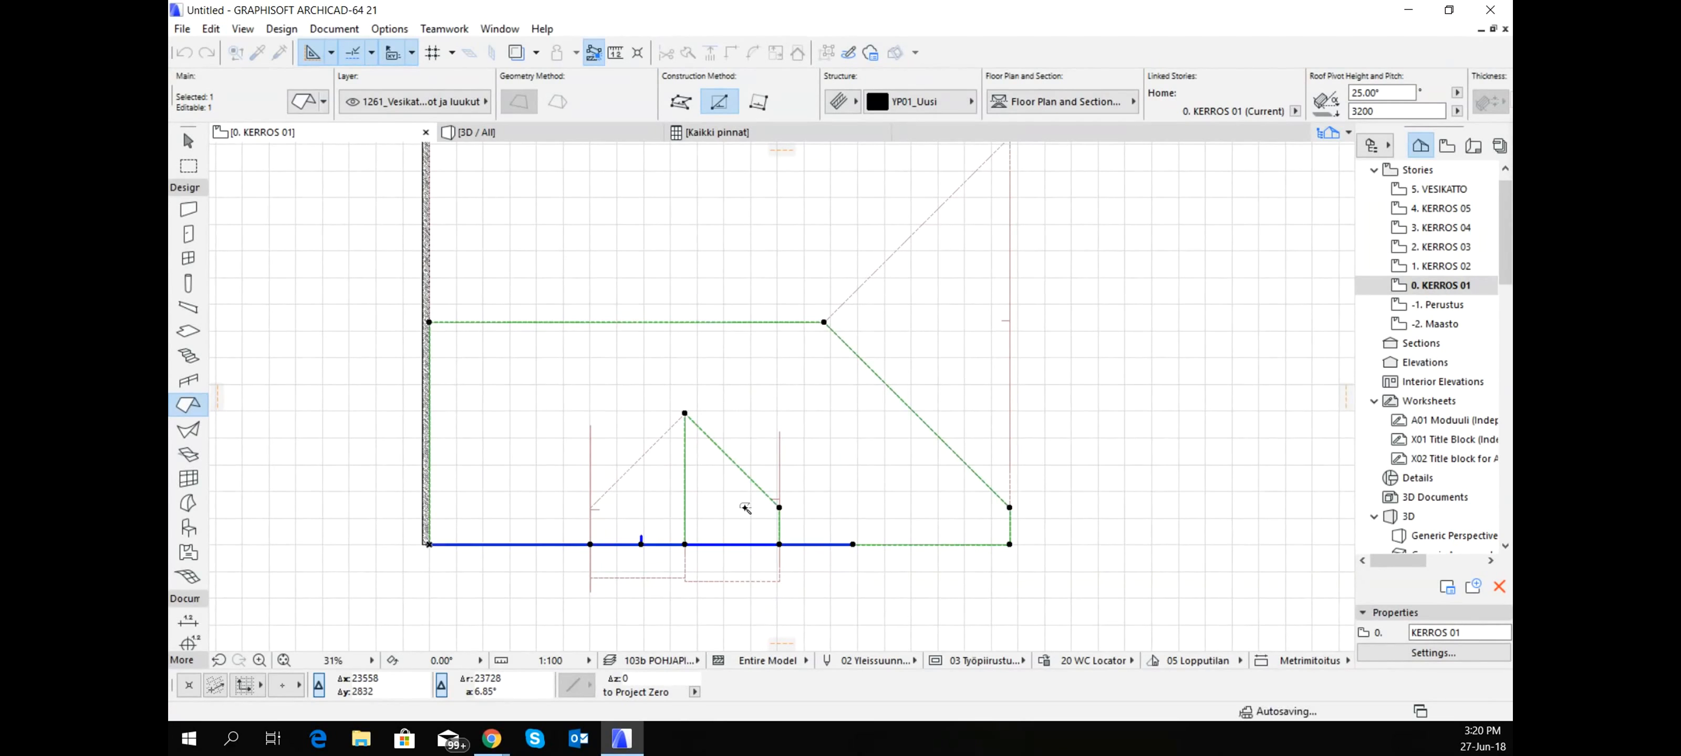
# - Subtract the area under the small gable roof's left-hand plane from the lower main slope and deselect the slope
pyautogui.click(685, 492)
pyautogui.press('space')
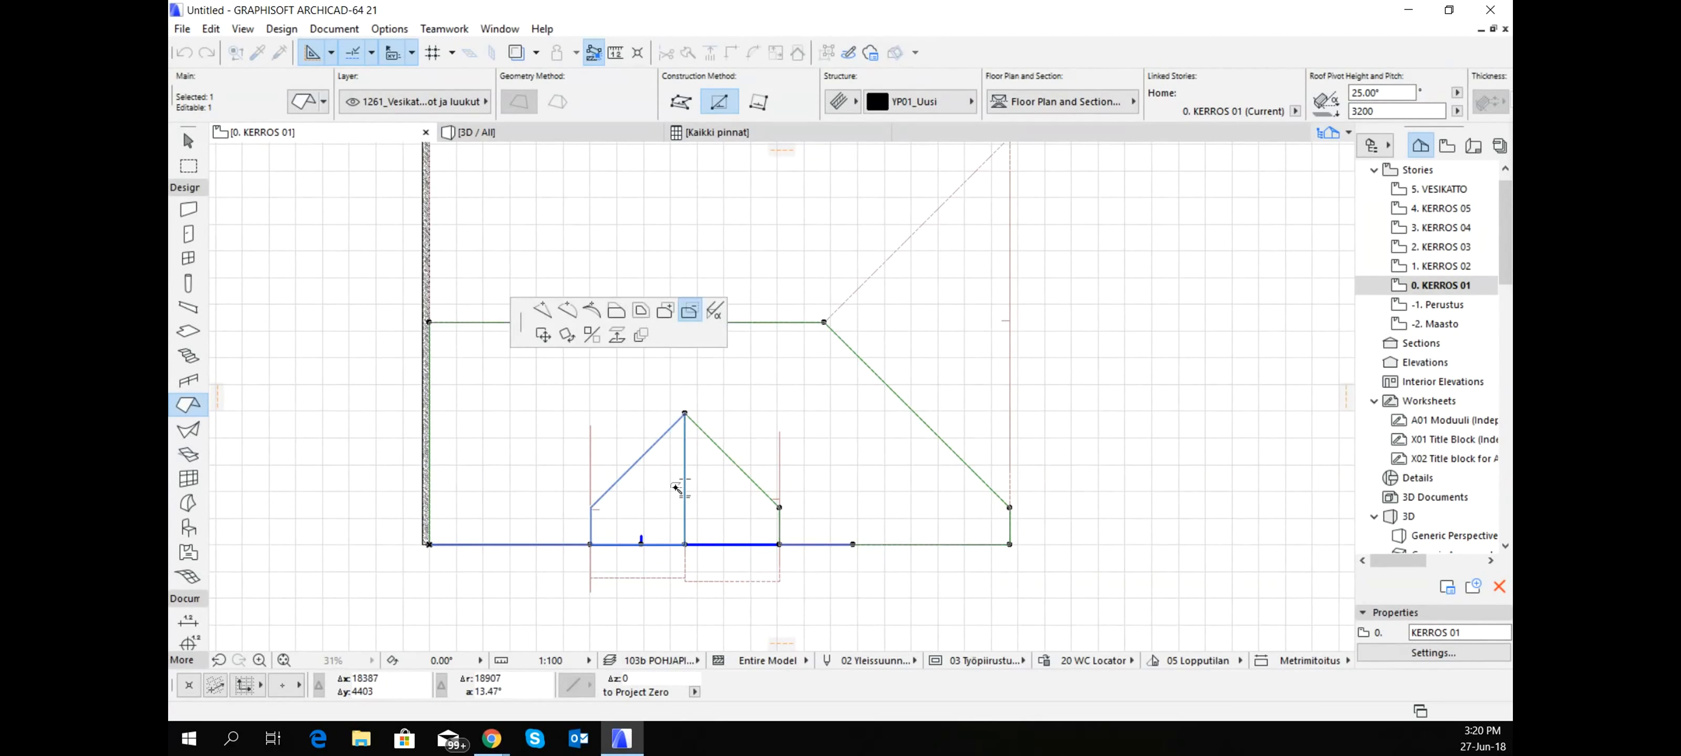
pyautogui.click(646, 491)
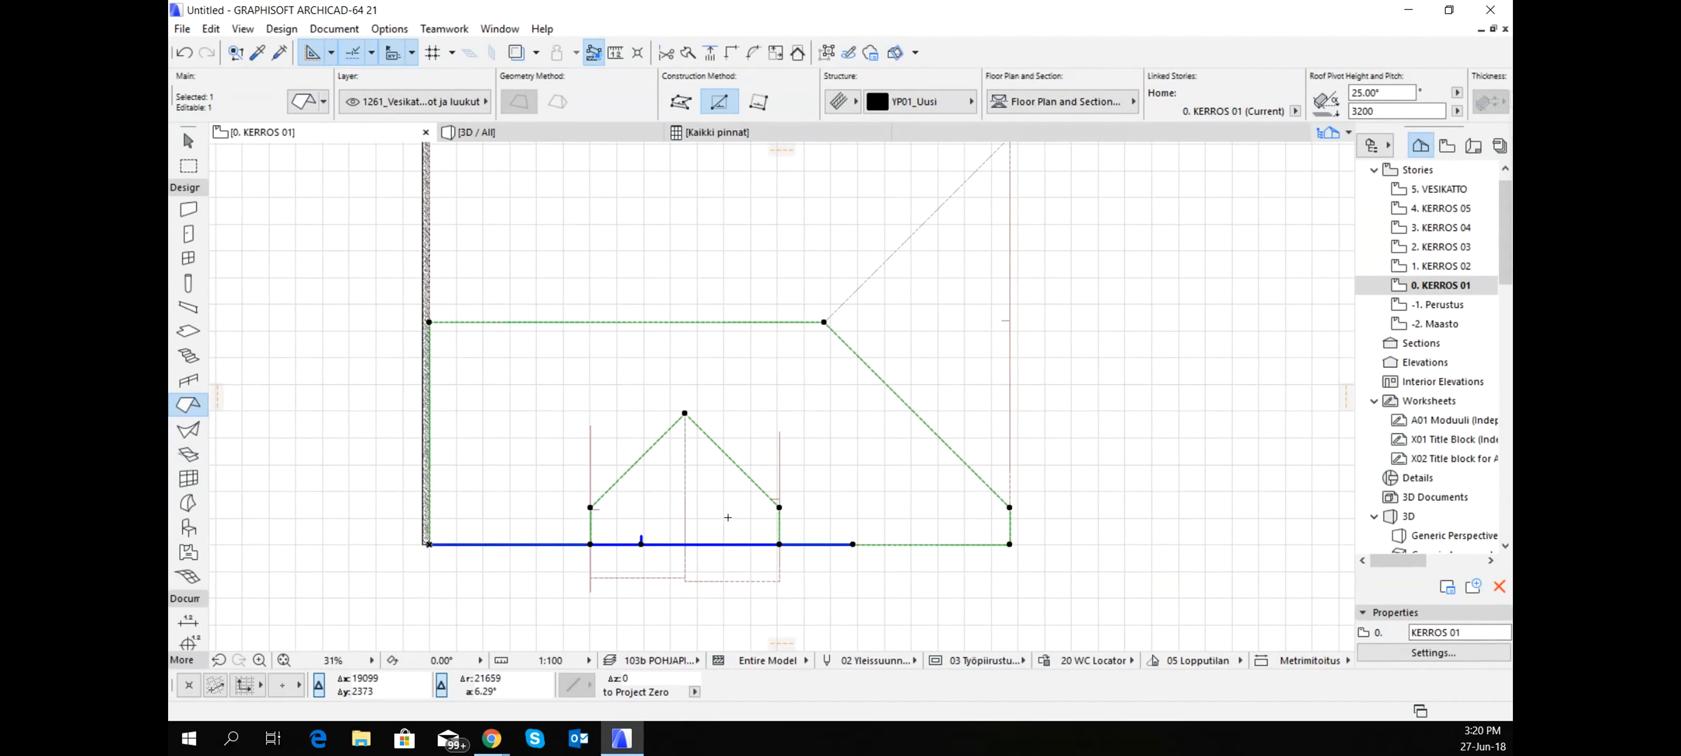
pyautogui.press('Escape')
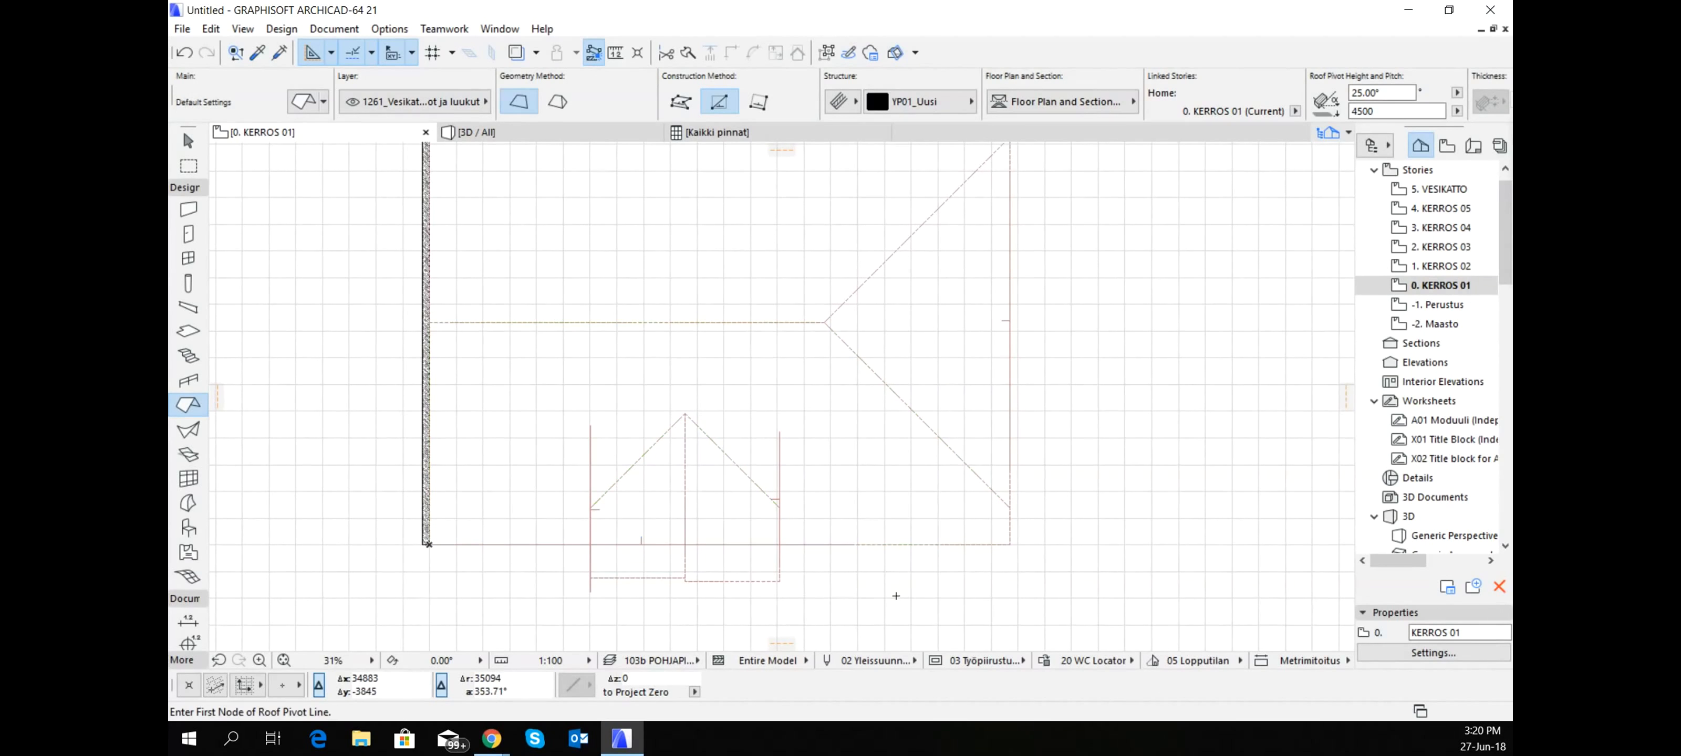
# - Examine in 3D how the small gable roof's planes meet the cut main slope and its eave
pyautogui.keyDown('shift'); pyautogui.moveTo(893, 529); pyautogui.dragTo(838, 377, button='middle'); pyautogui.keyUp('shift')
pyautogui.scroll(1, 838, 377)
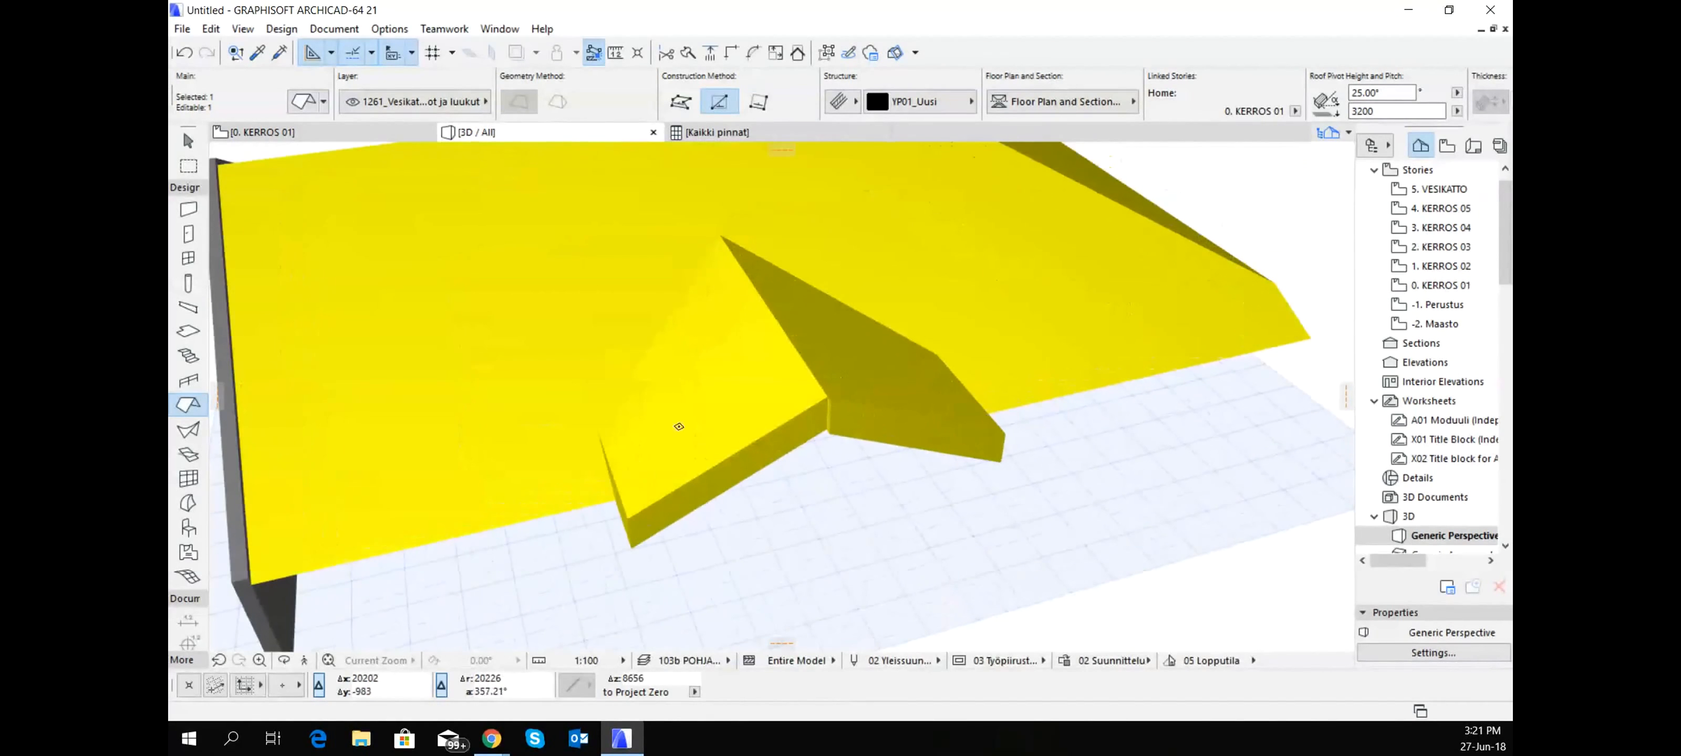
pyautogui.keyDown('shift'); pyautogui.click(791, 432); pyautogui.keyUp('shift')
pyautogui.click(784, 421)
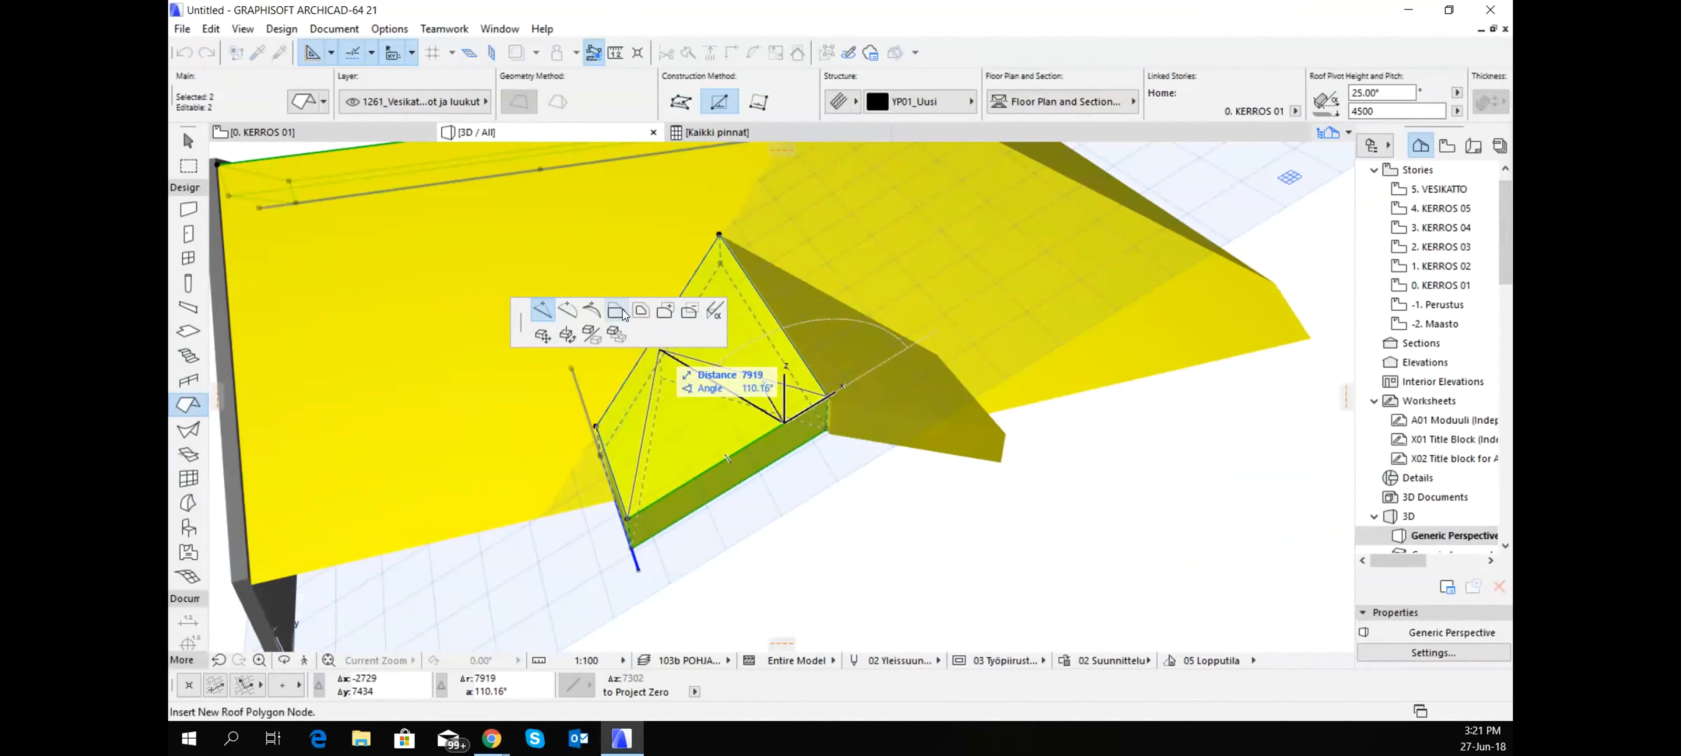
pyautogui.click(1029, 456)
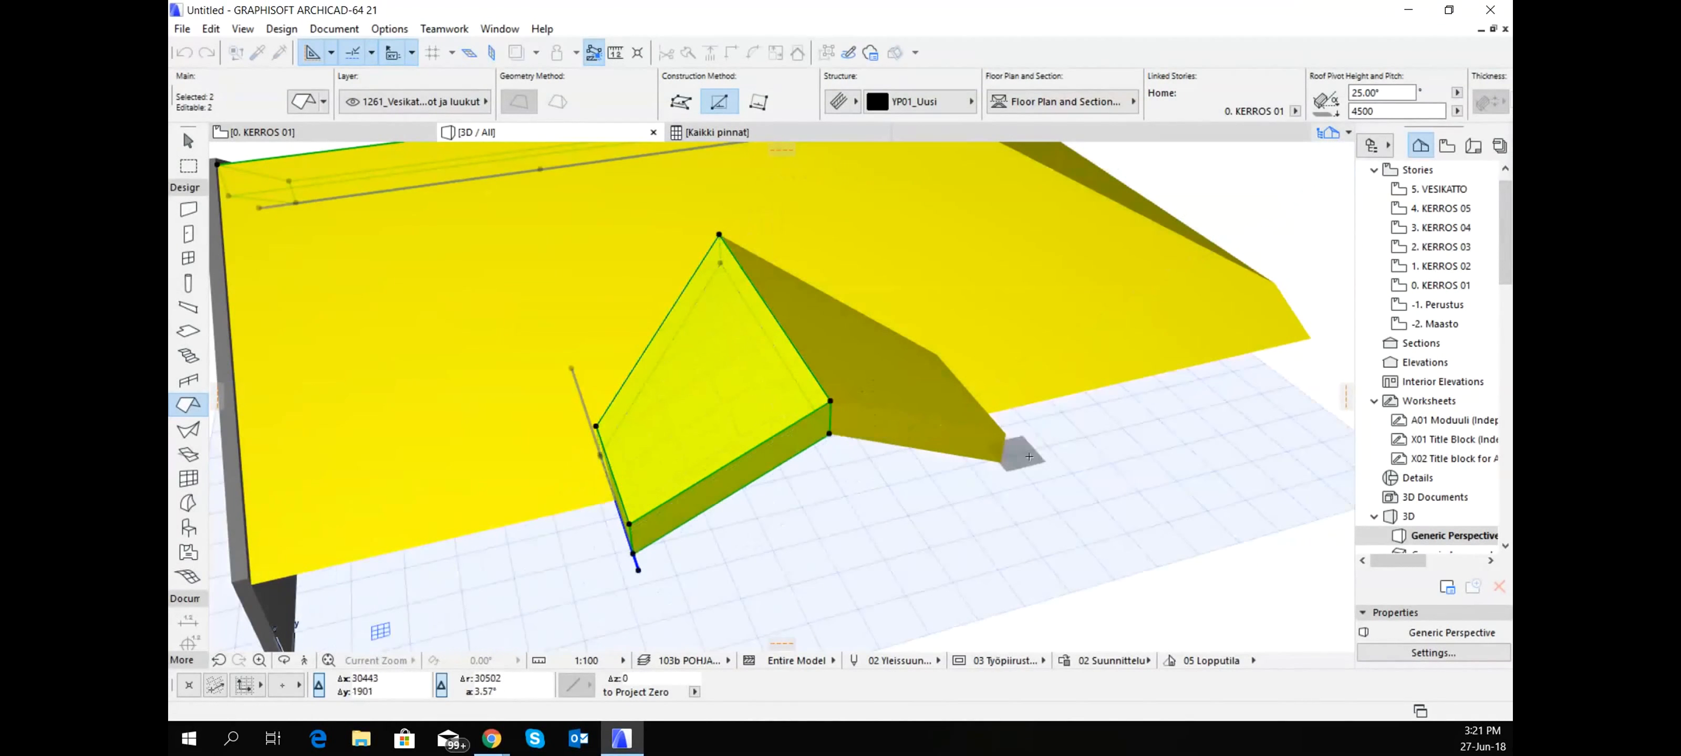
pyautogui.scroll(-3, 1073, 344)
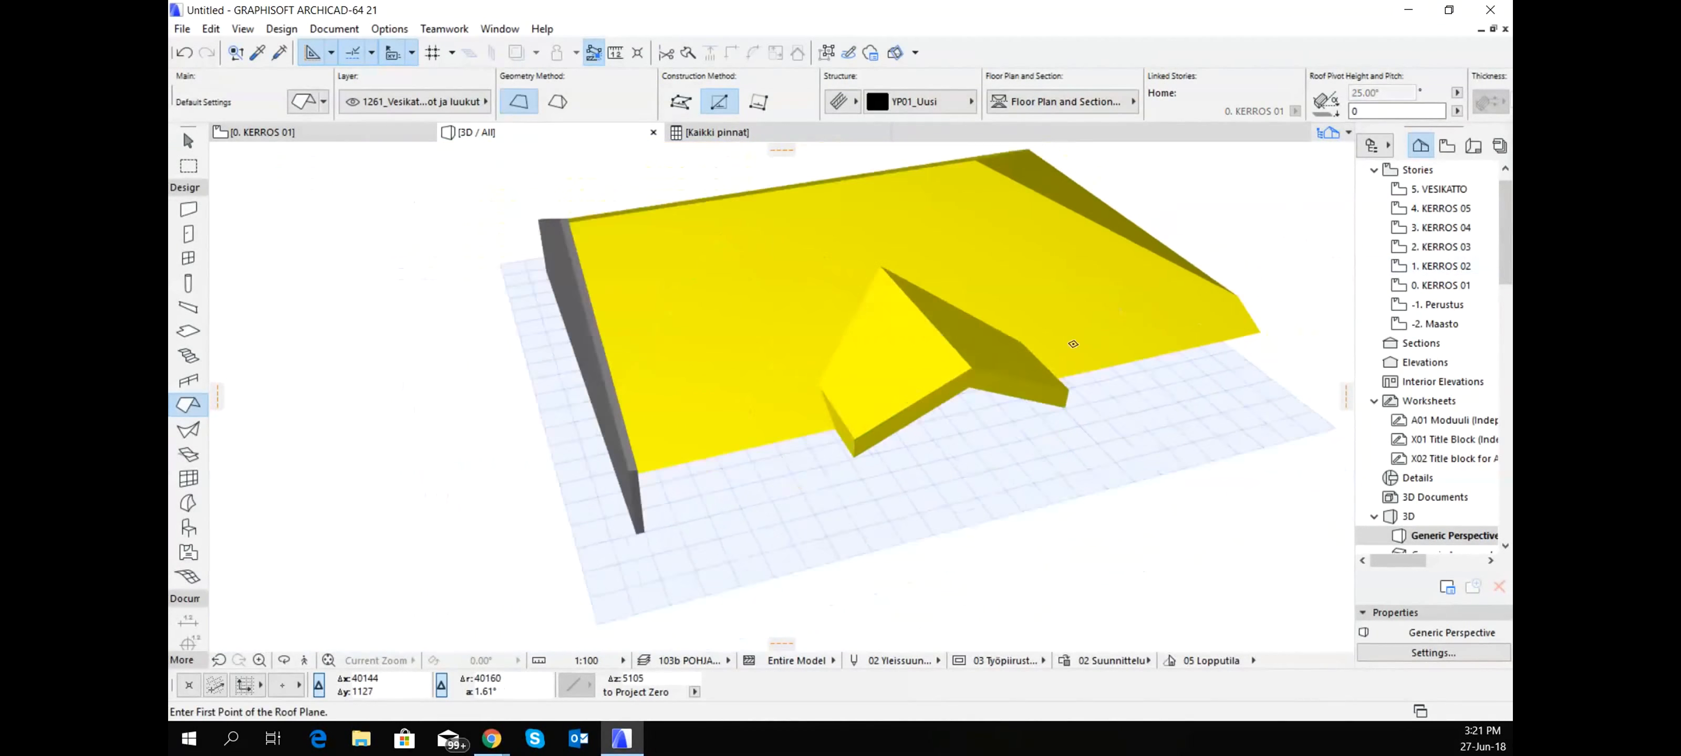
pyautogui.keyDown('shift'); pyautogui.moveTo(1073, 344); pyautogui.dragTo(867, 288, button='middle'); pyautogui.keyUp('shift')
# - On the floor plan, show the J1_Leikkausmerkinnät layer and draw a right-facing vertical section line about 49000 mm long across the main roof near its gable wall
pyautogui.click(350, 145)
pyautogui.scroll(-4, 705, 403)
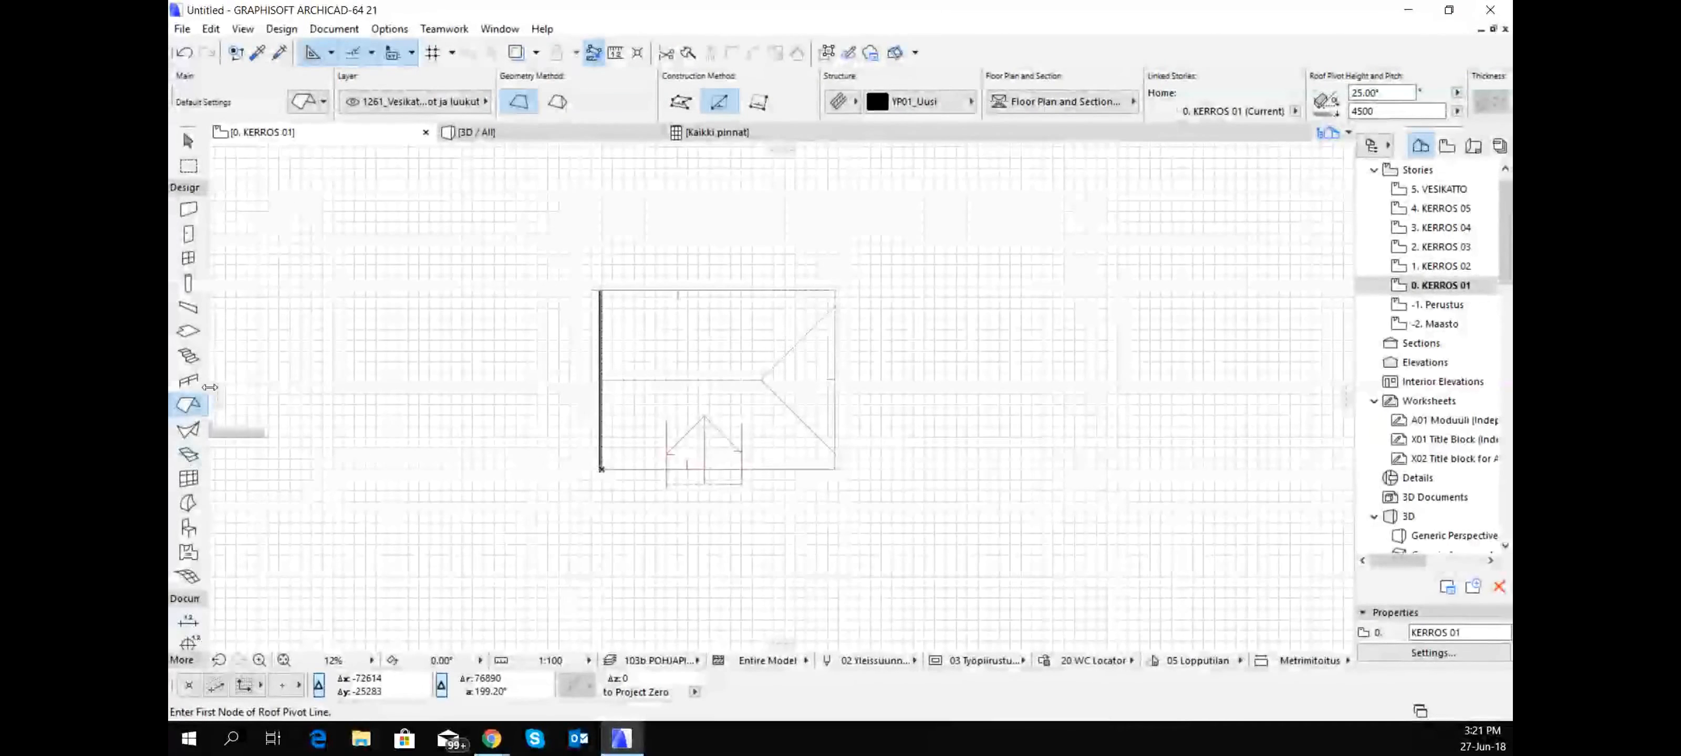
pyautogui.scroll(-3, 190, 629)
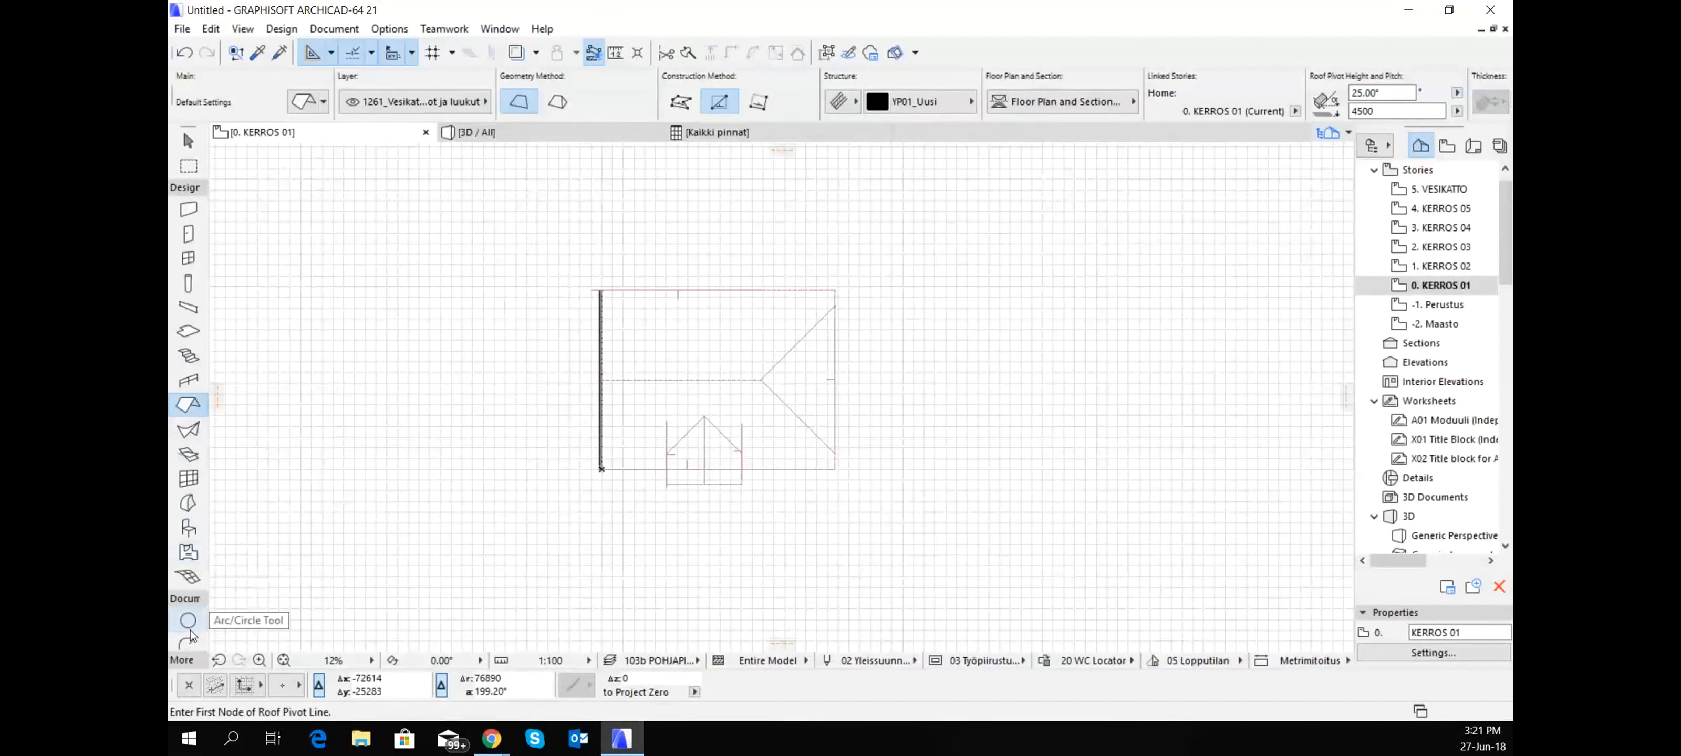
pyautogui.click(189, 190)
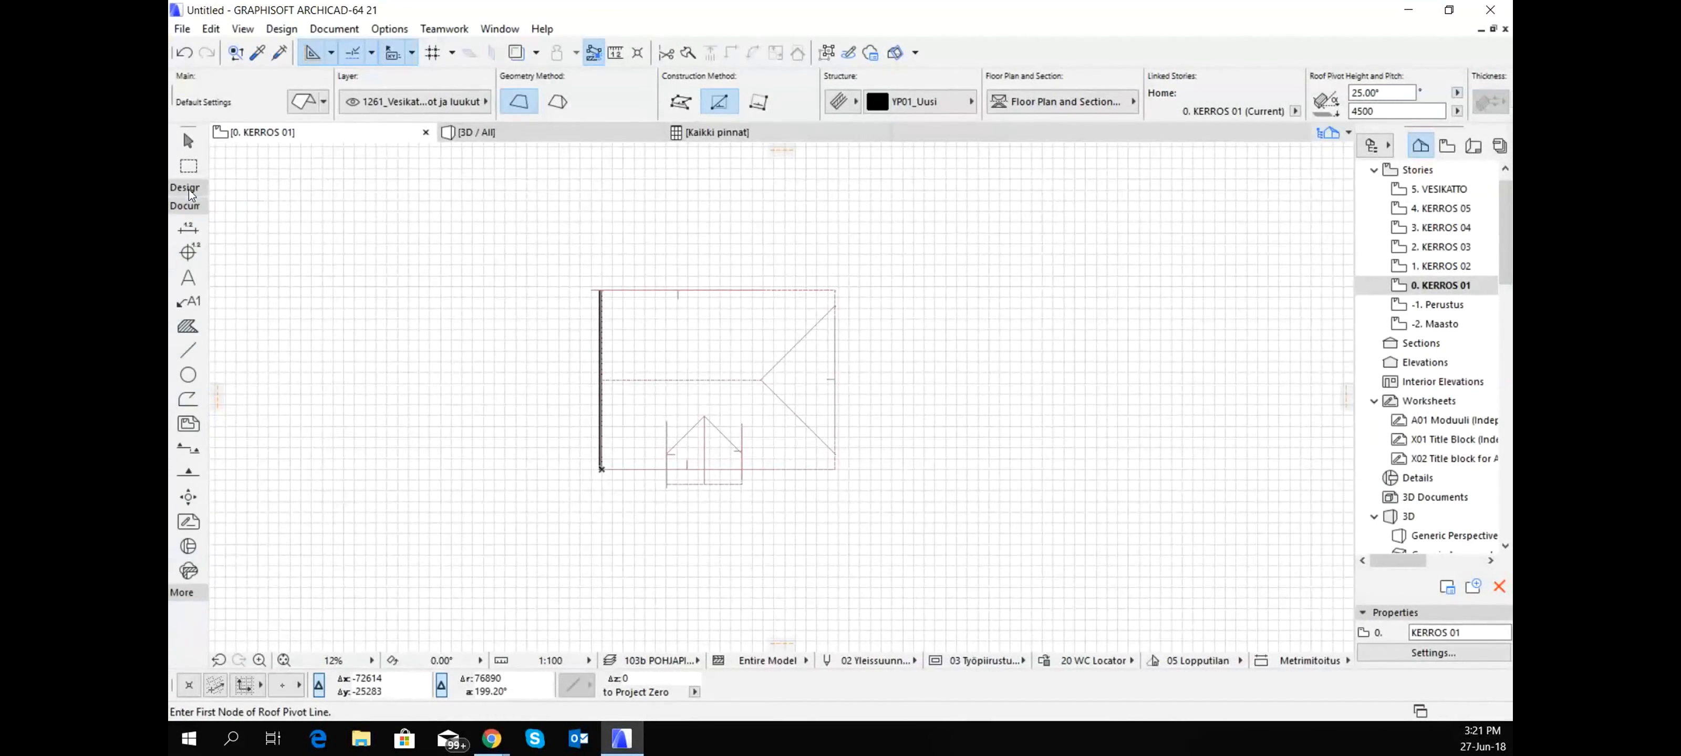
pyautogui.click(189, 449)
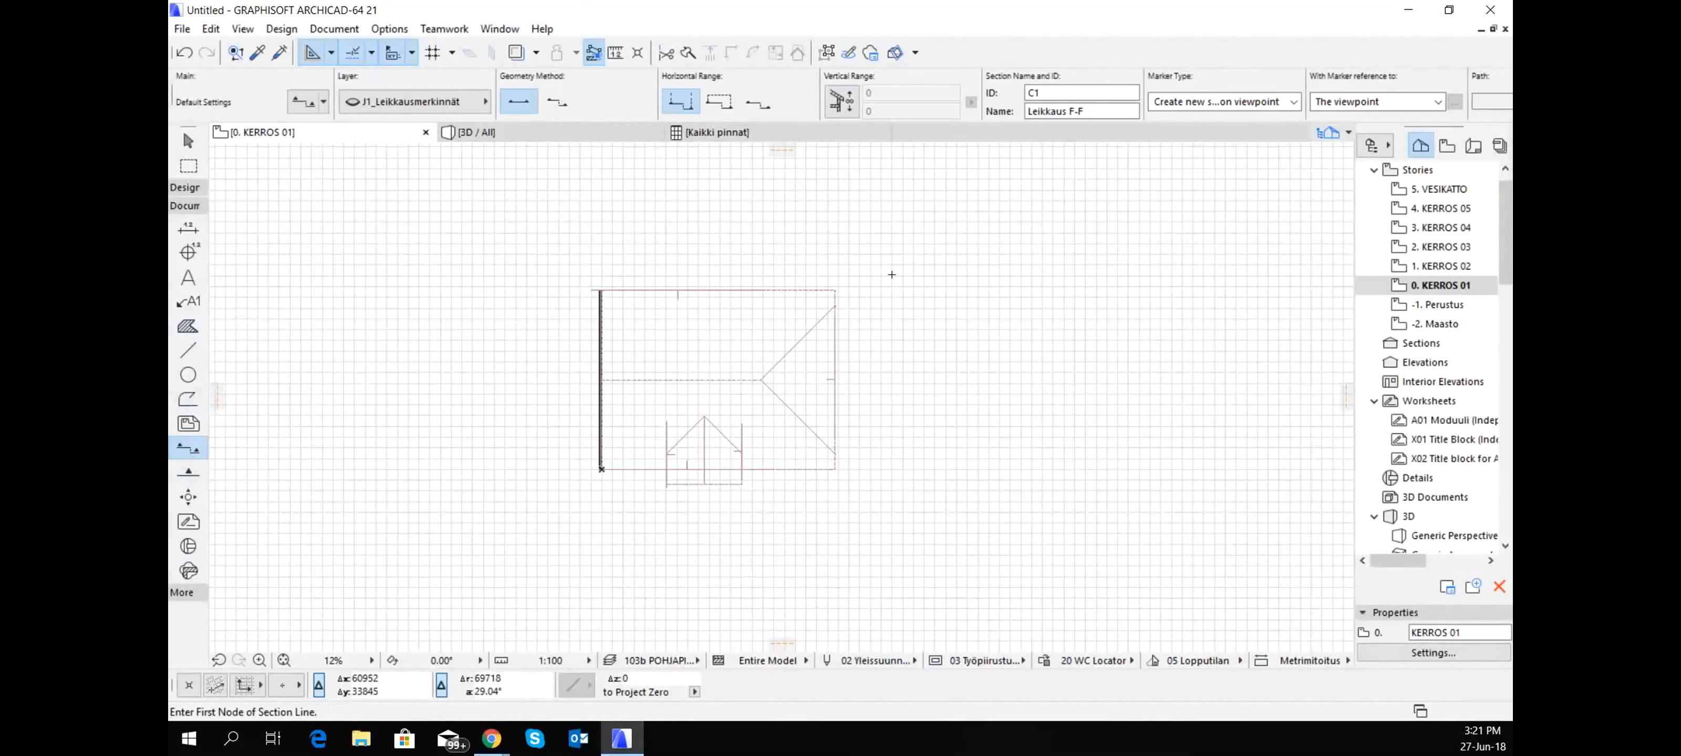
pyautogui.click(636, 272)
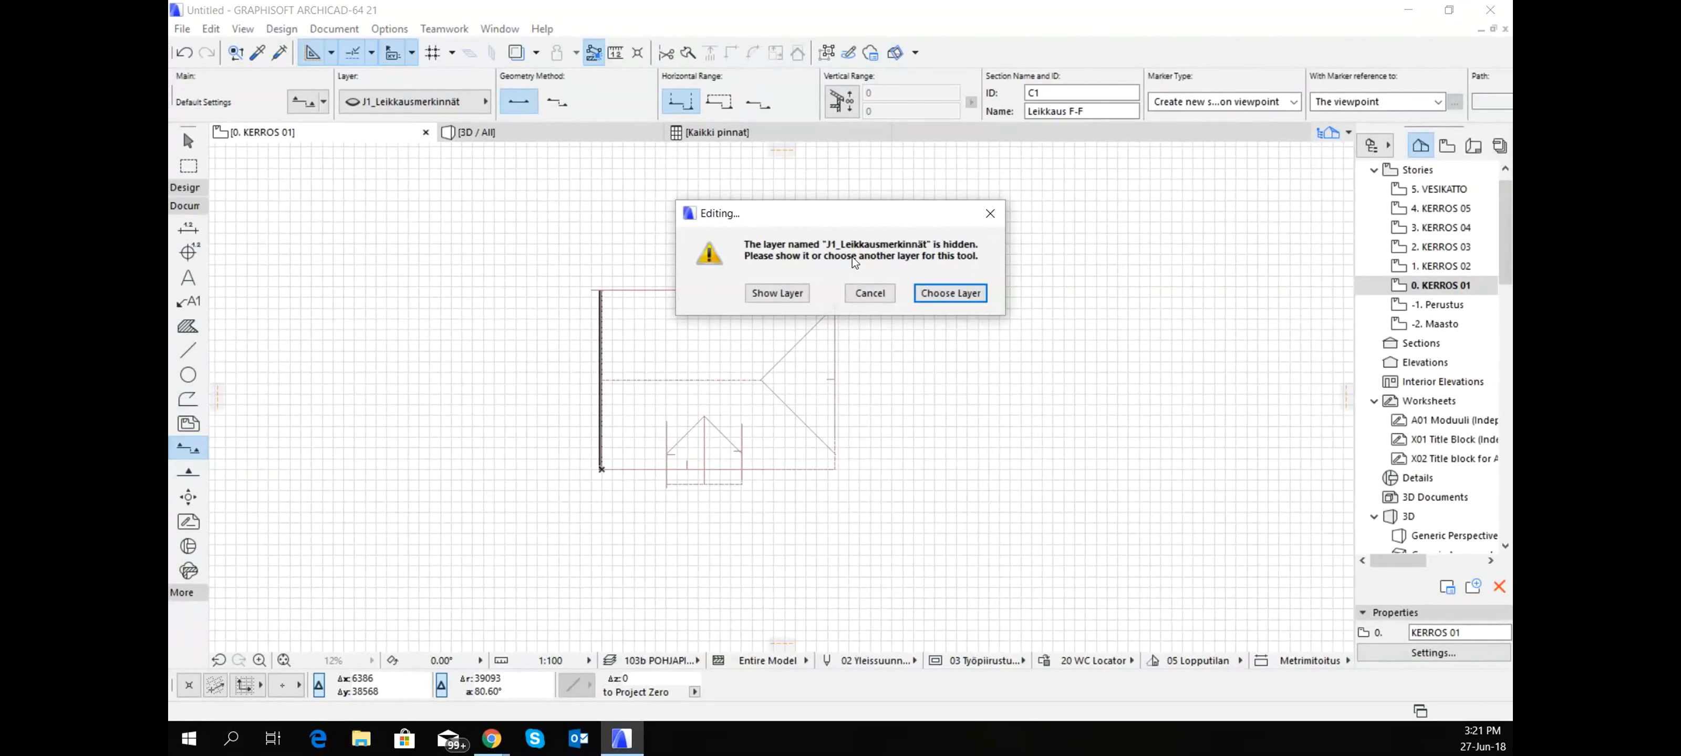
pyautogui.click(777, 292)
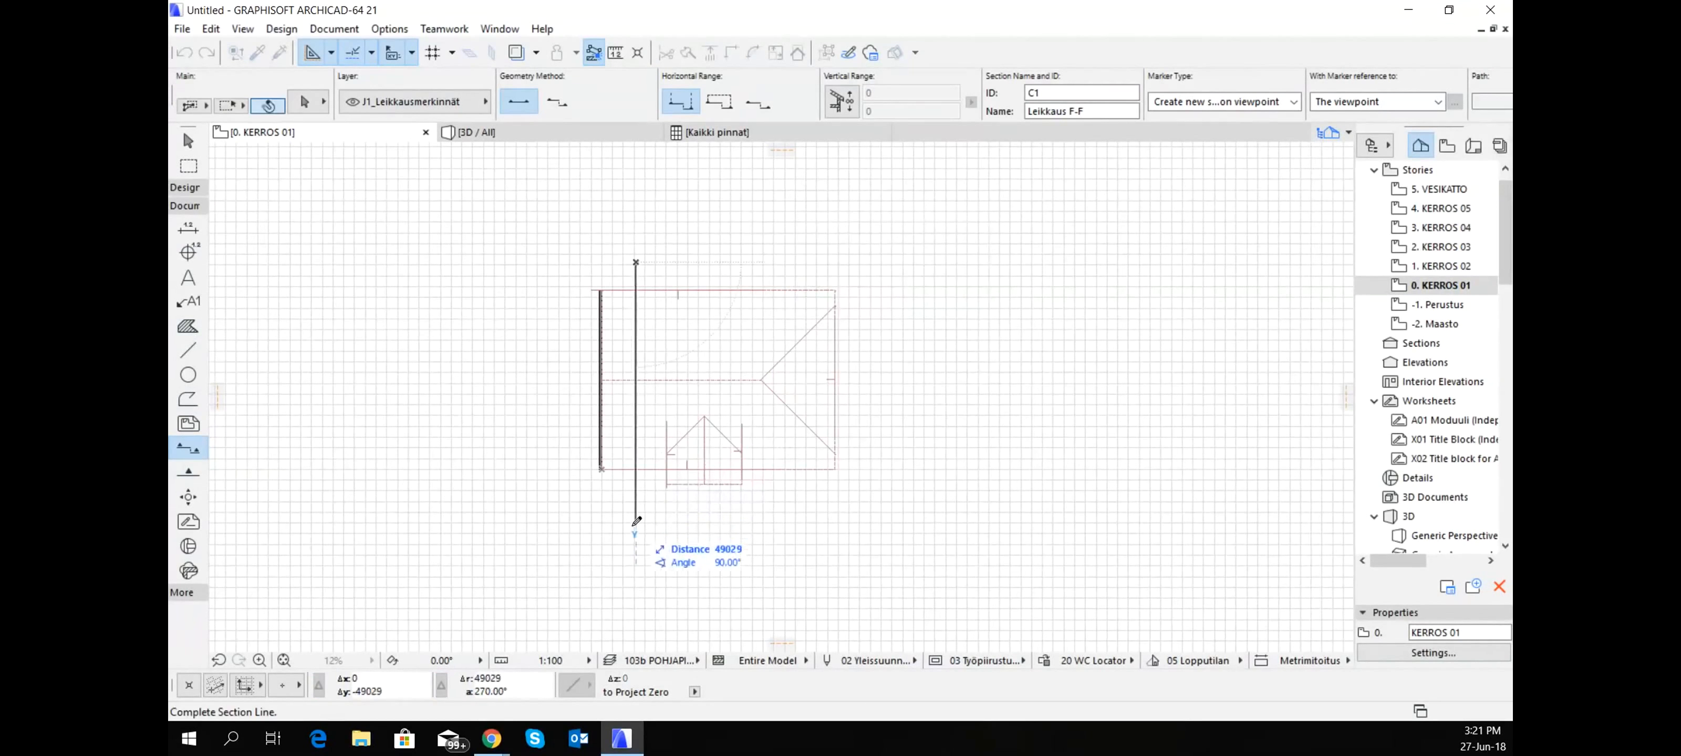
pyautogui.click(636, 526)
pyautogui.click(645, 393)
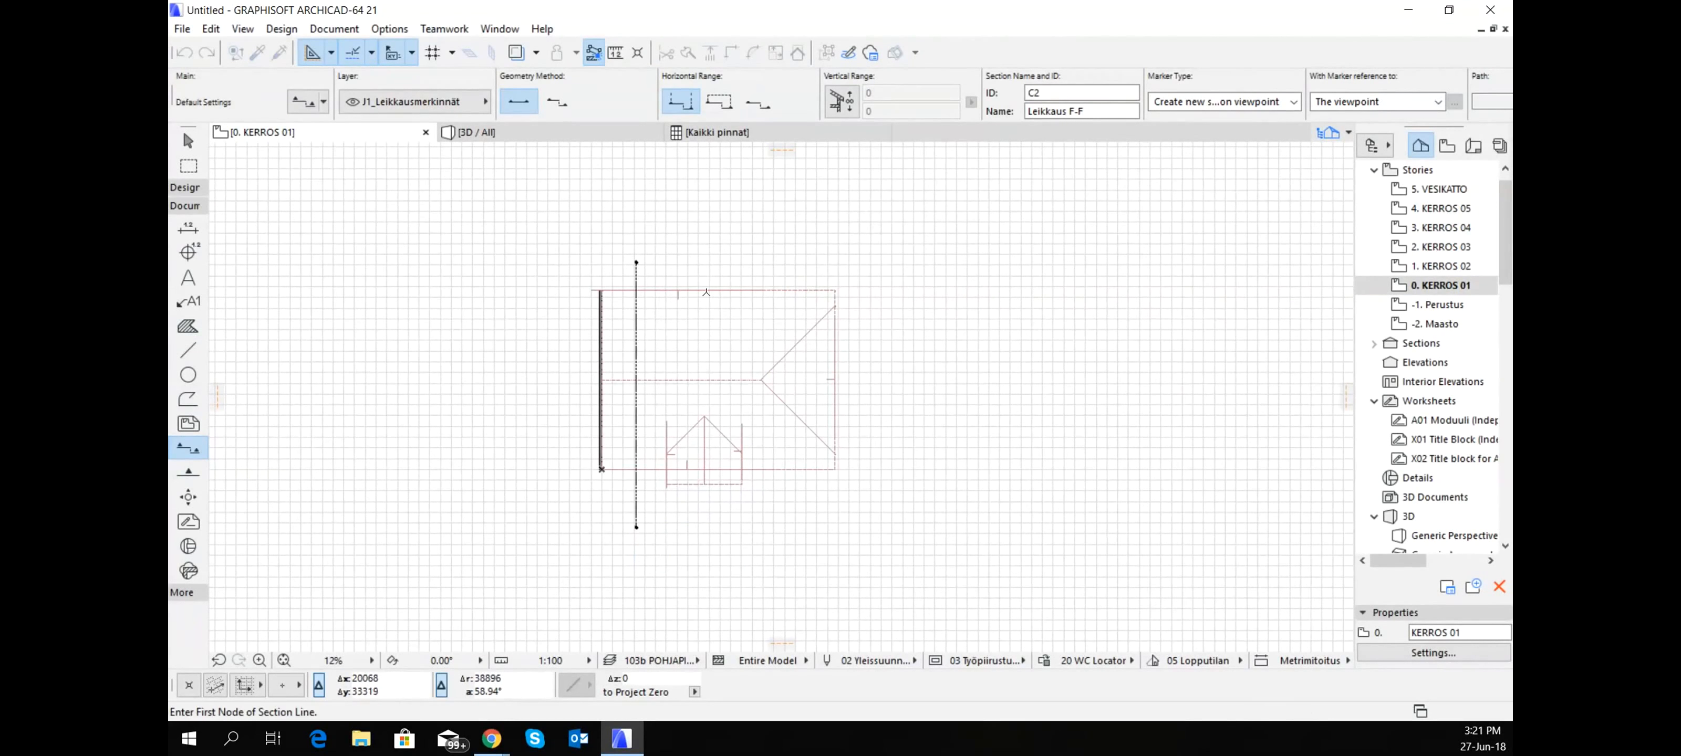
# - Open the section view of the new section line C1 Leikkaus F-F
pyautogui.click(634, 316)
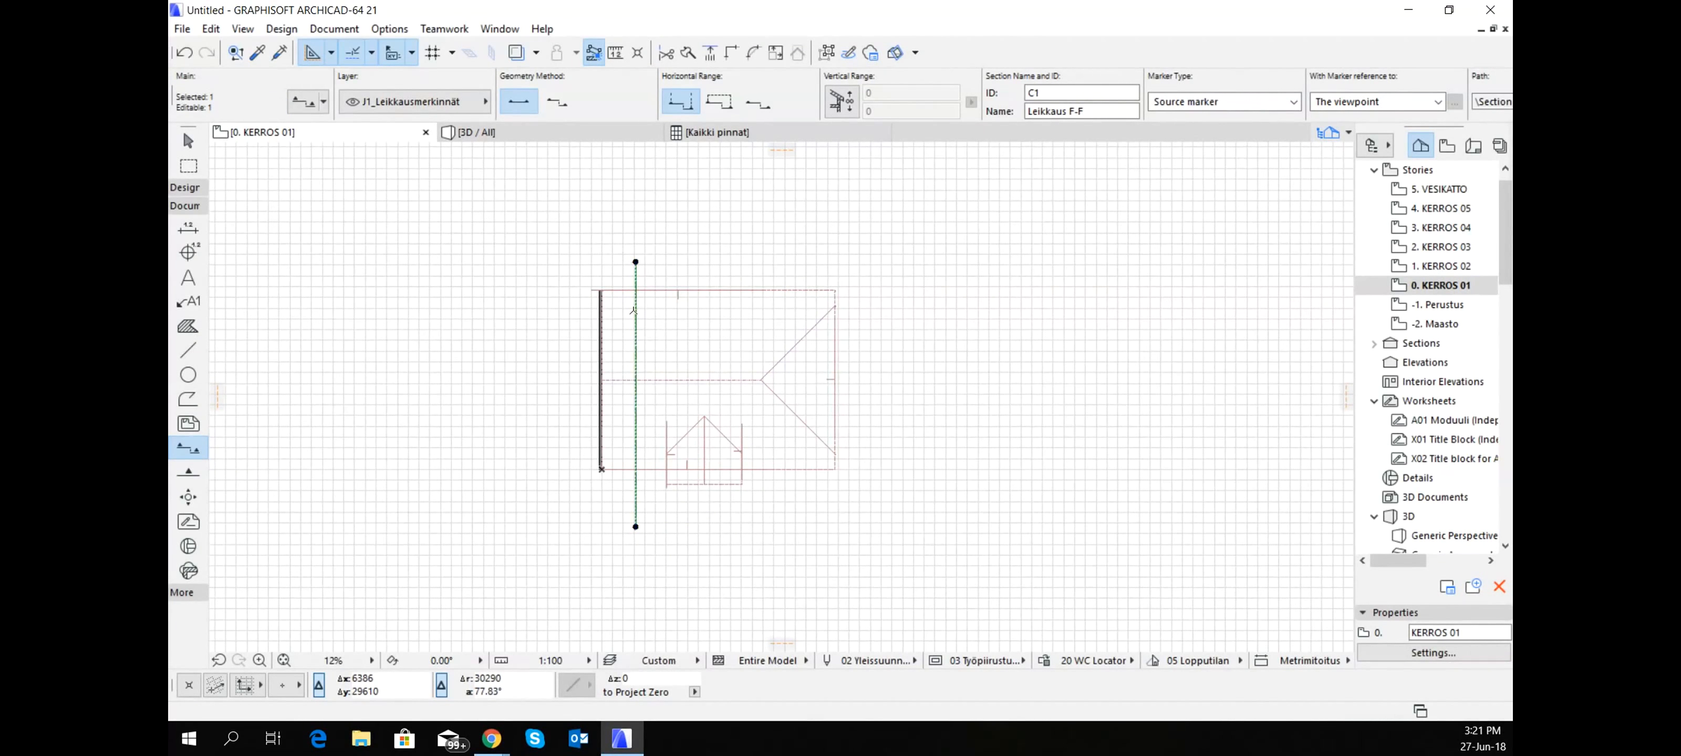
pyautogui.rightClick(634, 315)
pyautogui.click(702, 353)
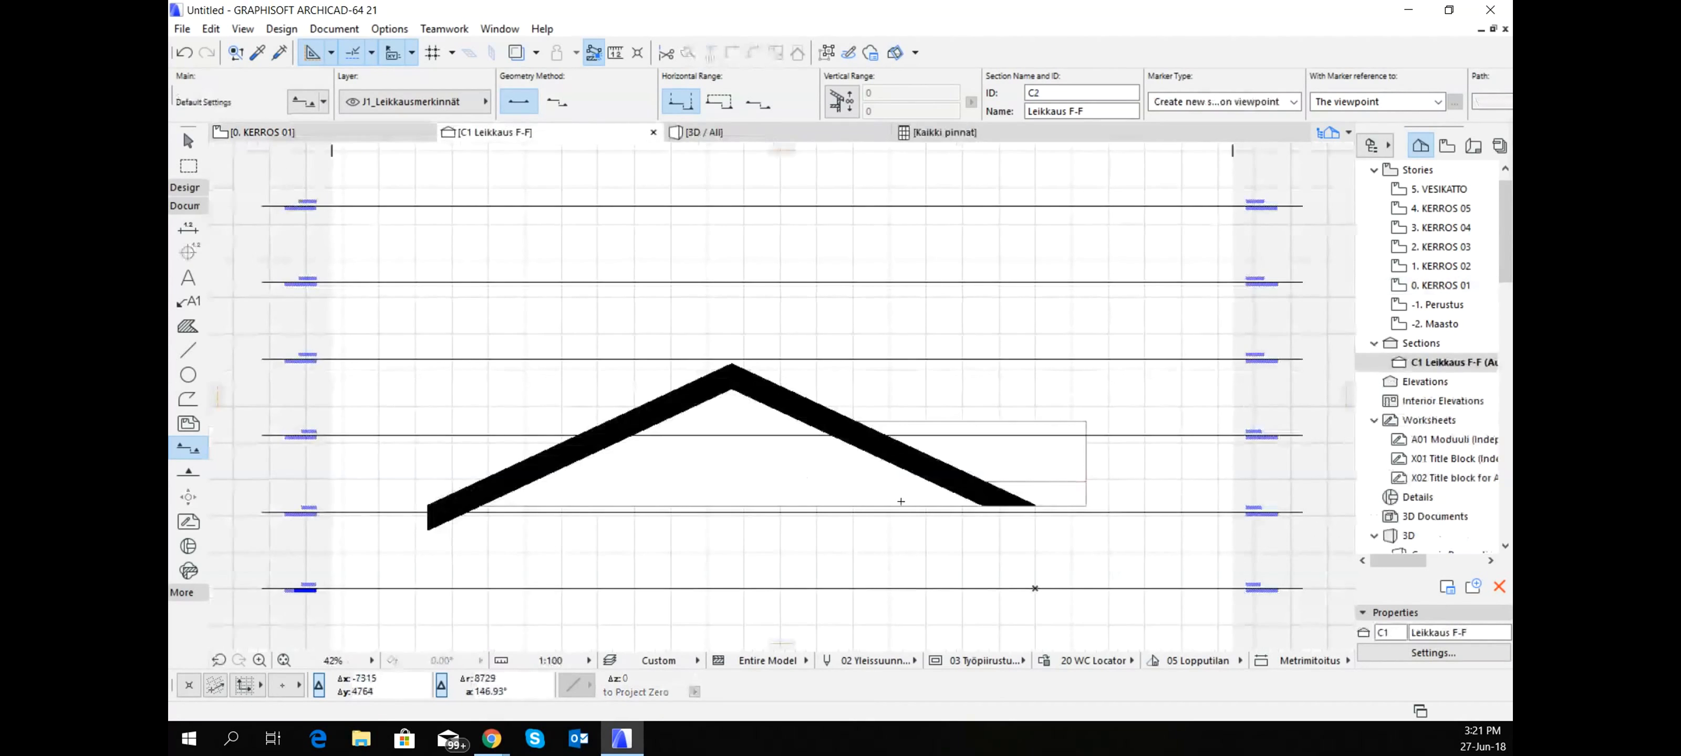
# - In the section, steepen the left-hand main slope to 36.26° by raising its ridge end to the KERROS 05 level
pyautogui.scroll(-4, 881, 508)
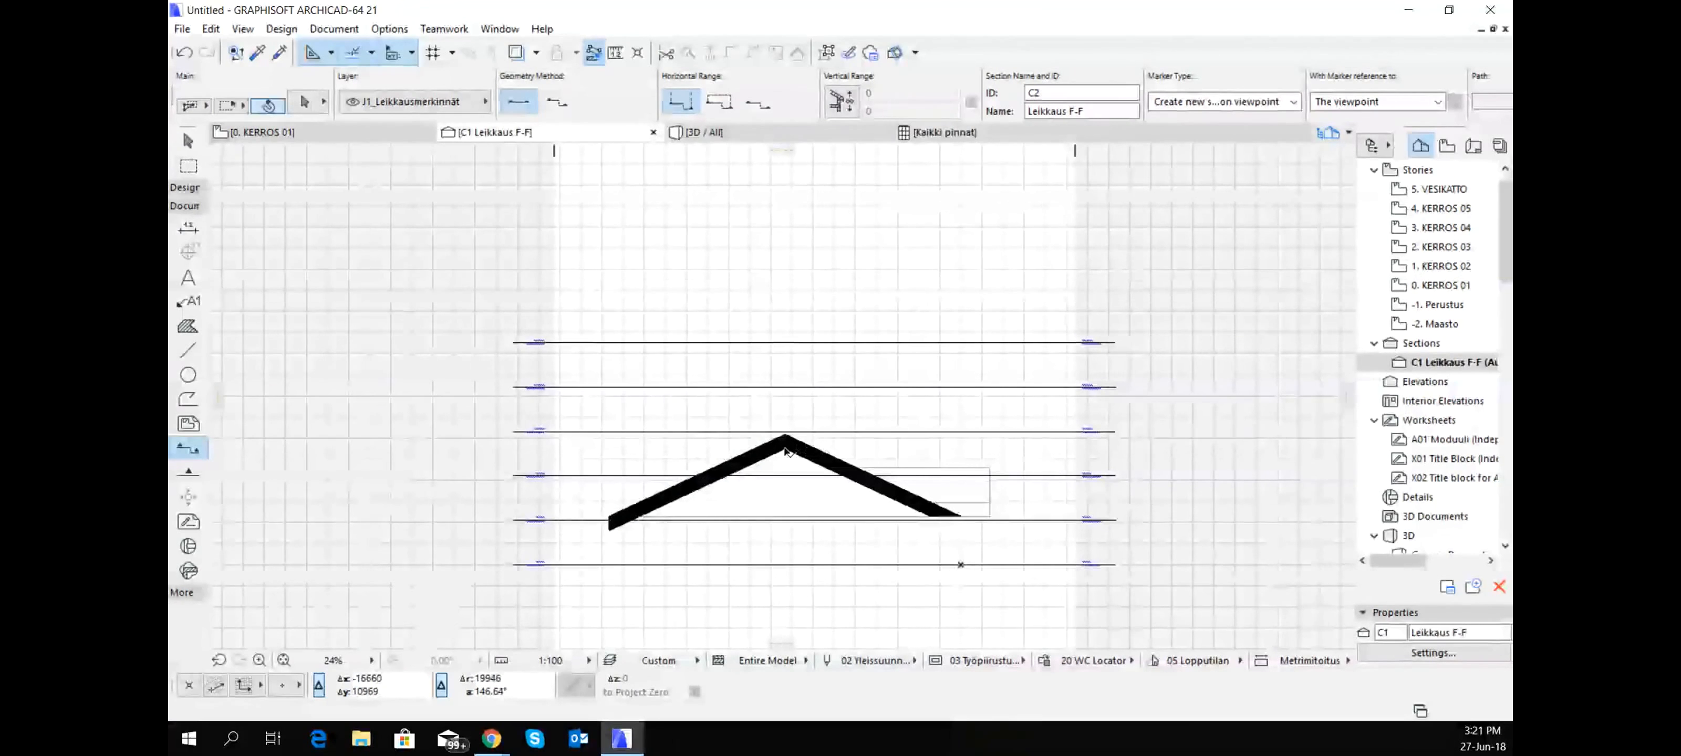
pyautogui.click(767, 453)
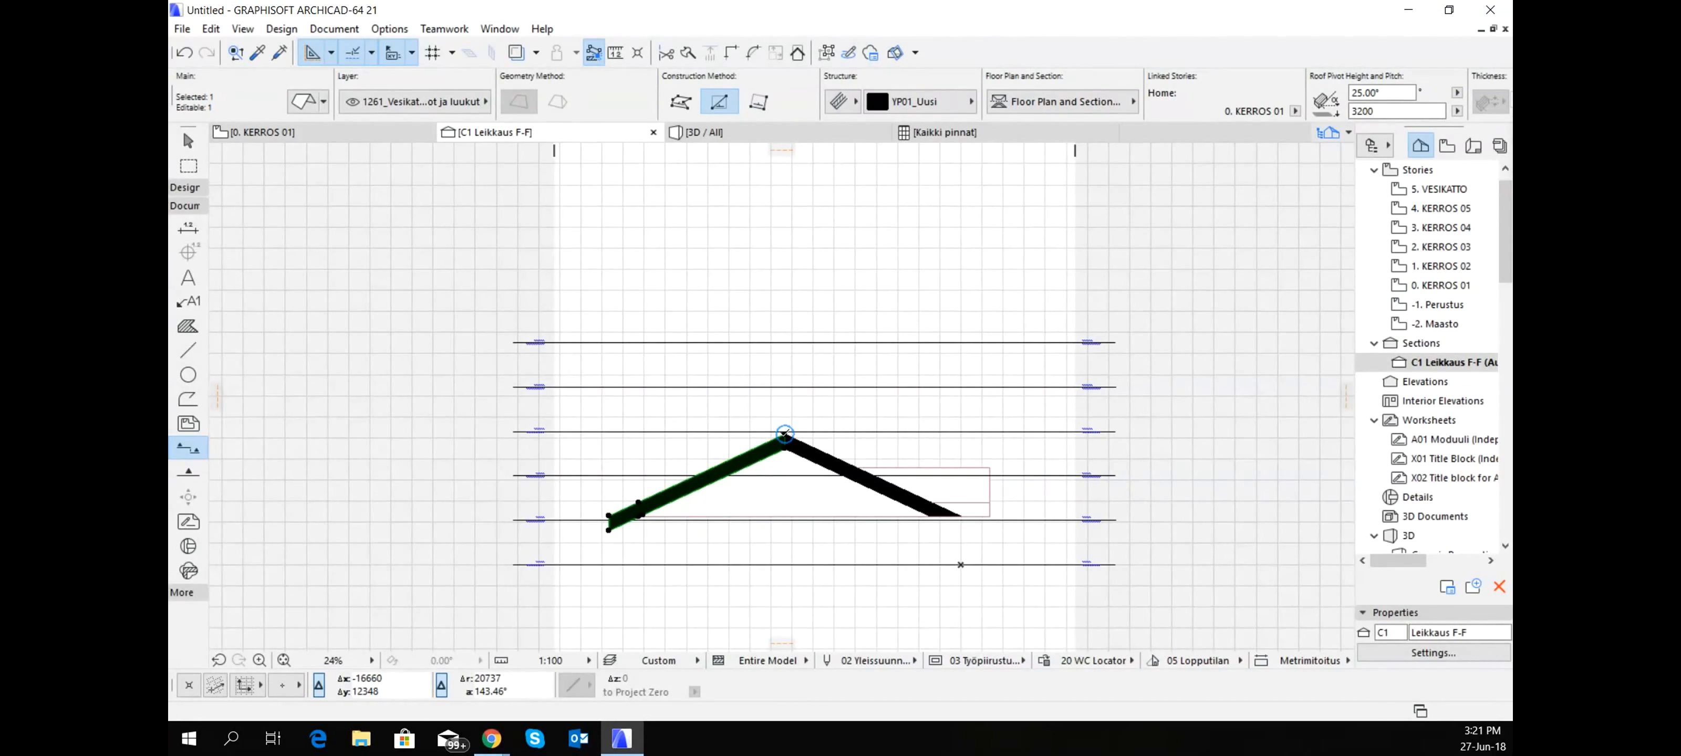
pyautogui.scroll(4, 784, 434)
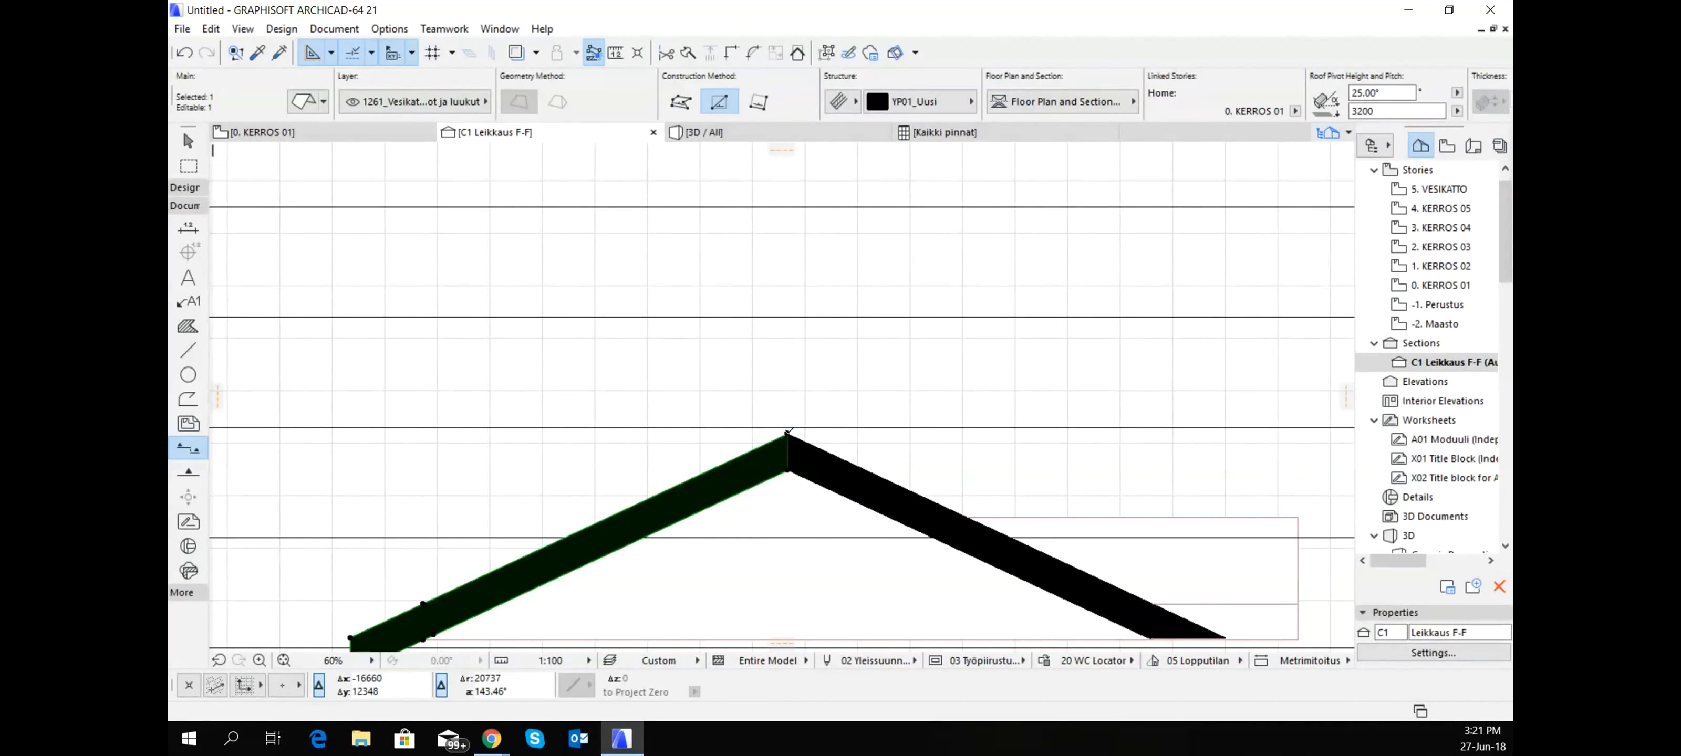
pyautogui.click(788, 432)
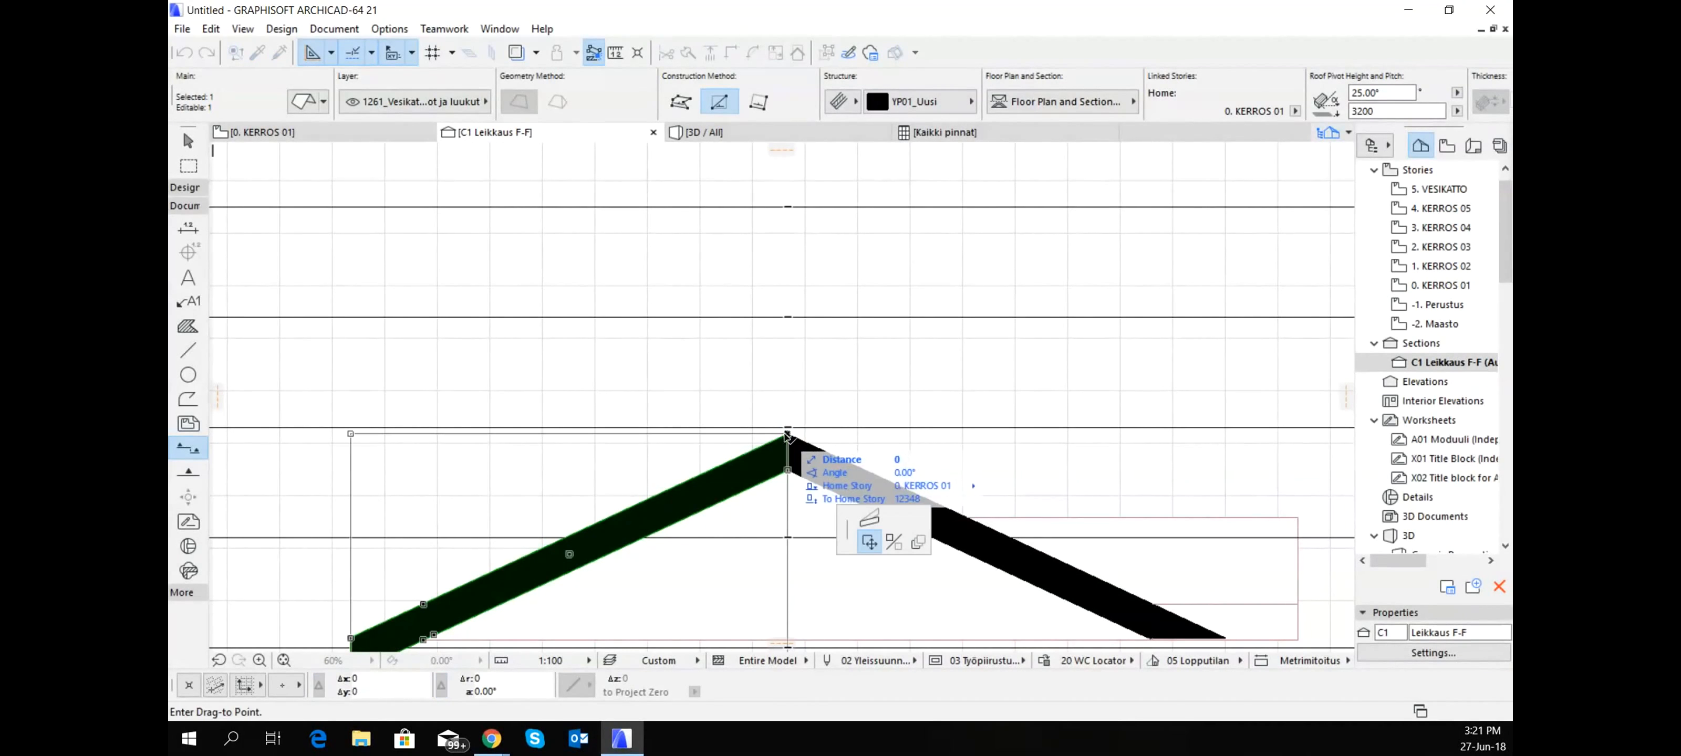
pyautogui.click(875, 526)
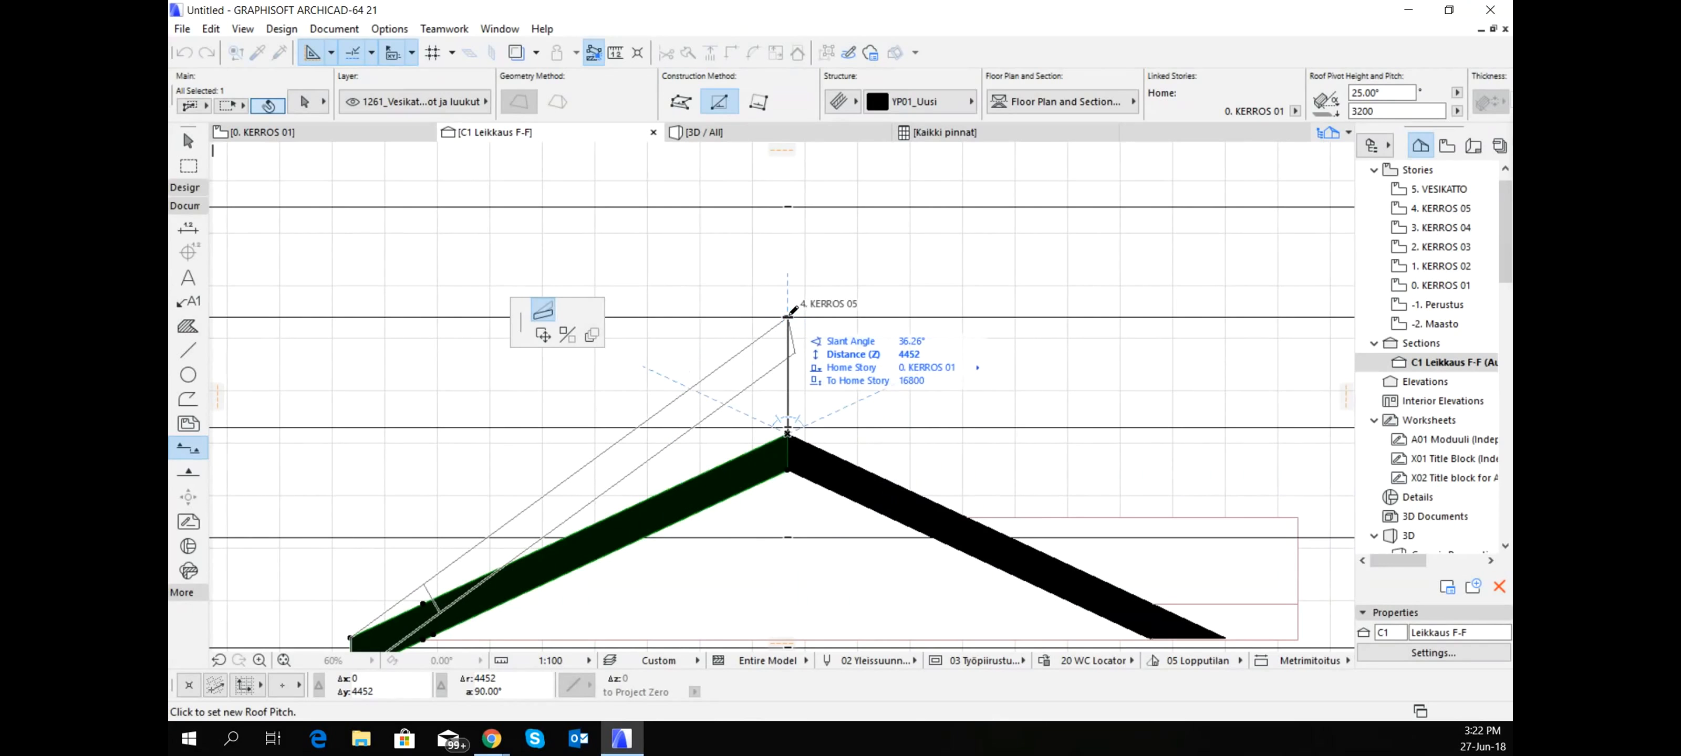
pyautogui.click(789, 314)
pyautogui.scroll(-4, 787, 316)
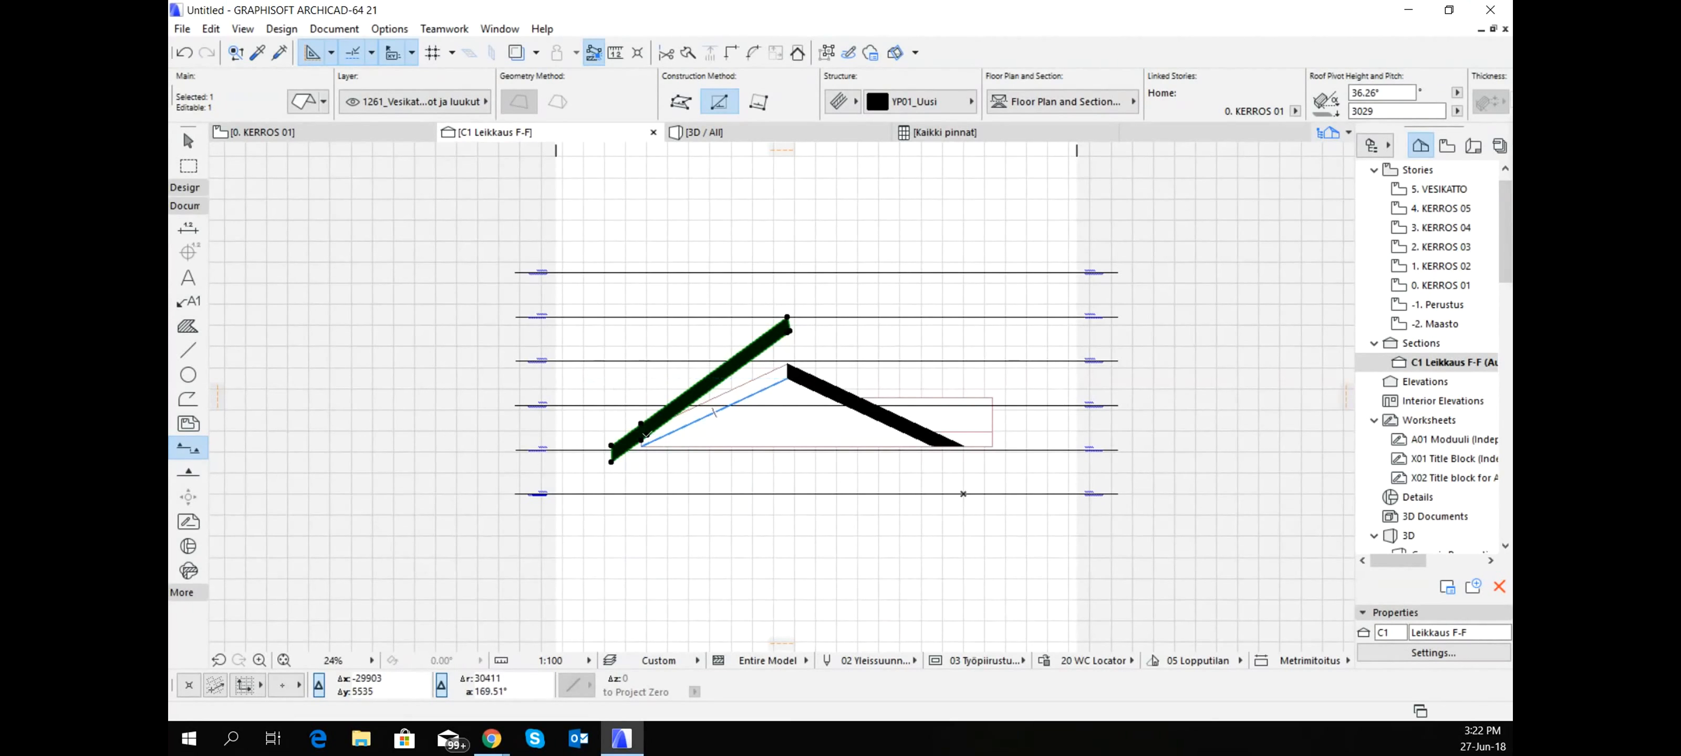
pyautogui.scroll(8, 646, 434)
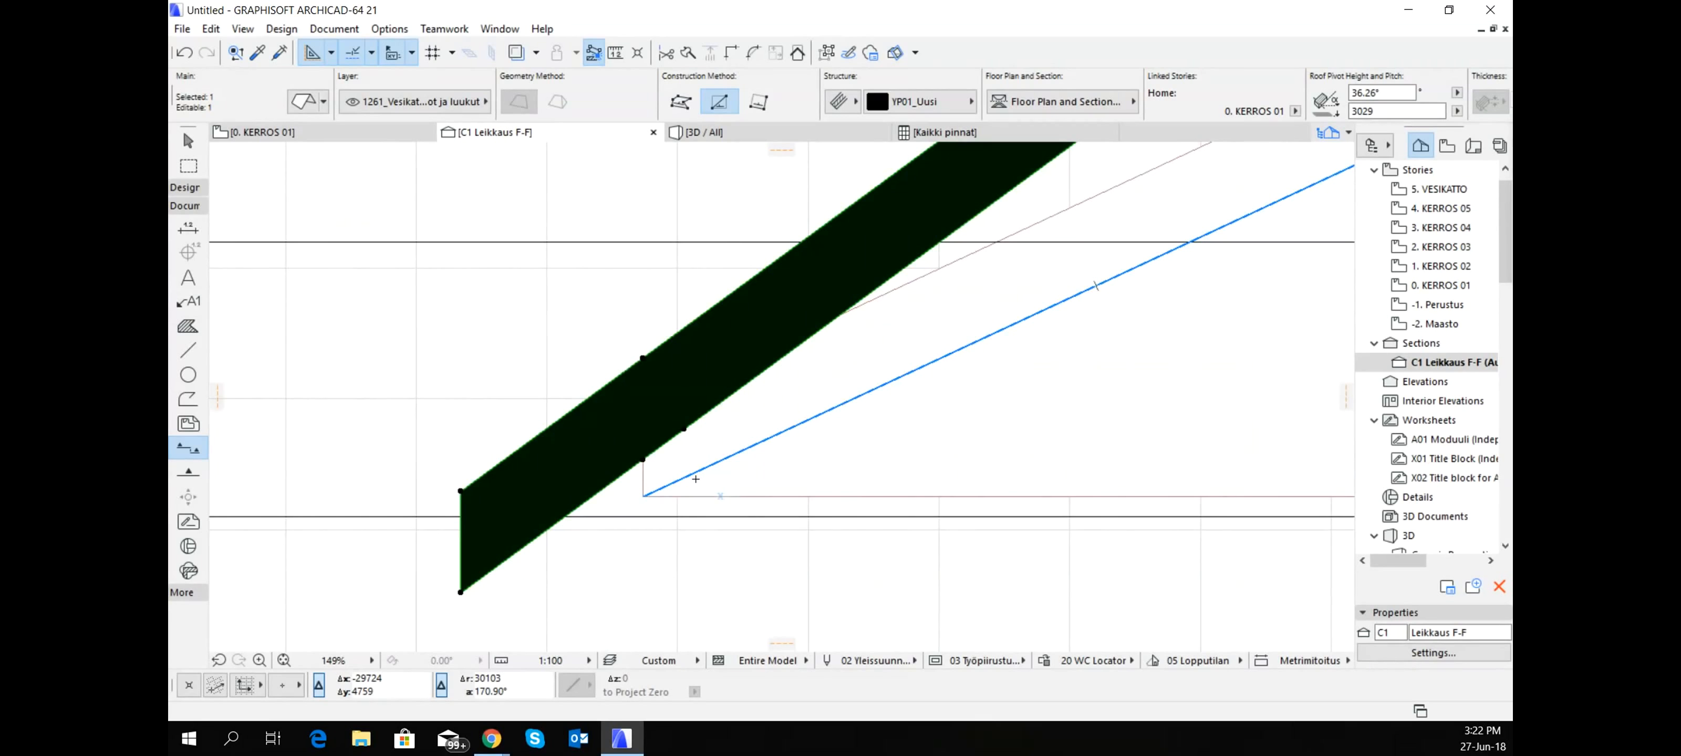
pyautogui.scroll(-4, 713, 406)
# - On the floor plan, offset the upper main slope's eave edge outward by about 4300 mm
pyautogui.click(379, 133)
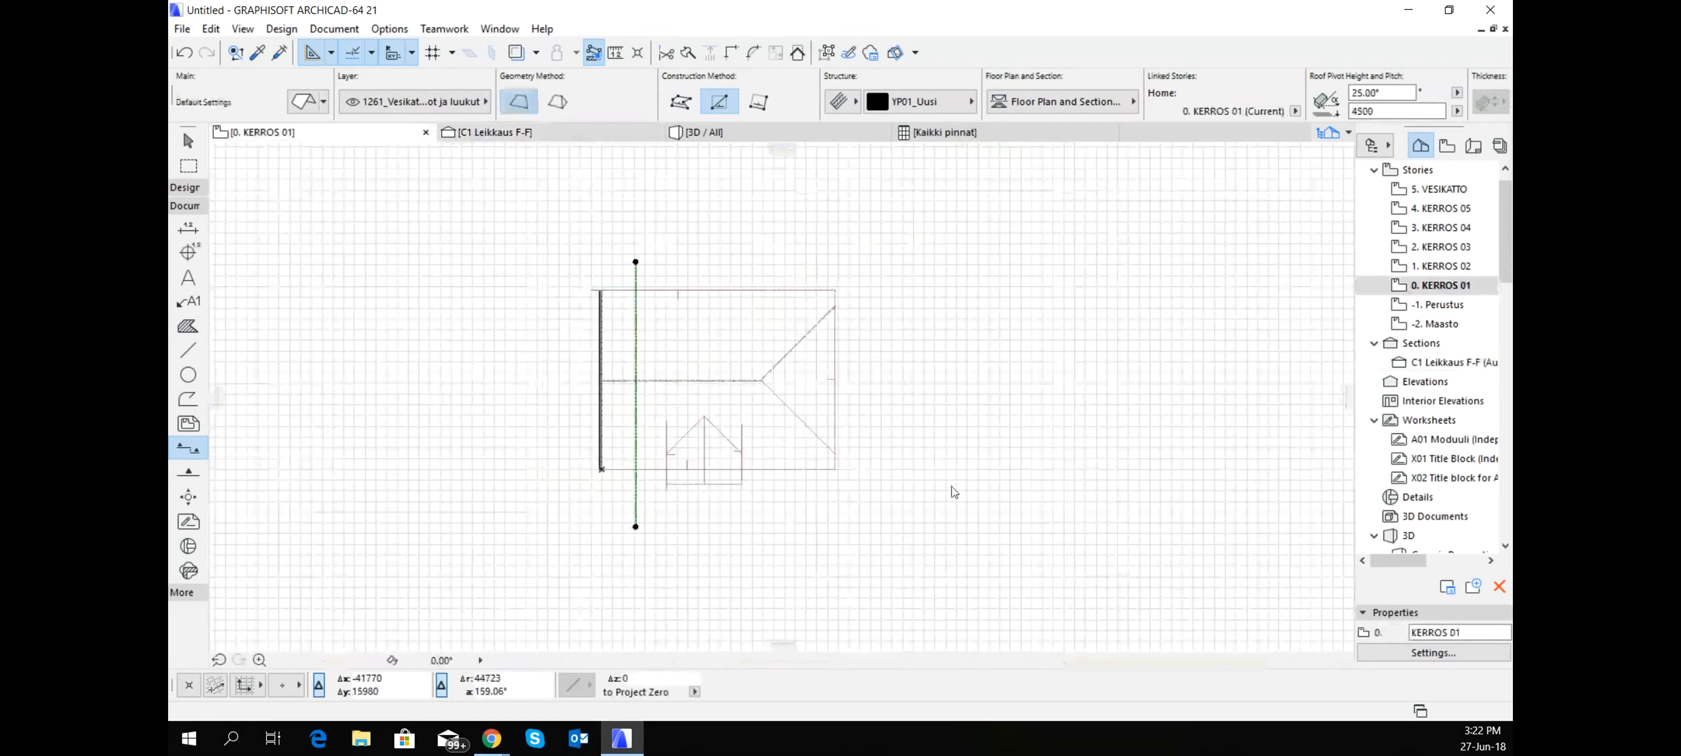
pyautogui.scroll(-3, 923, 454)
pyautogui.moveTo(923, 454); pyautogui.dragTo(911, 416, button='middle')
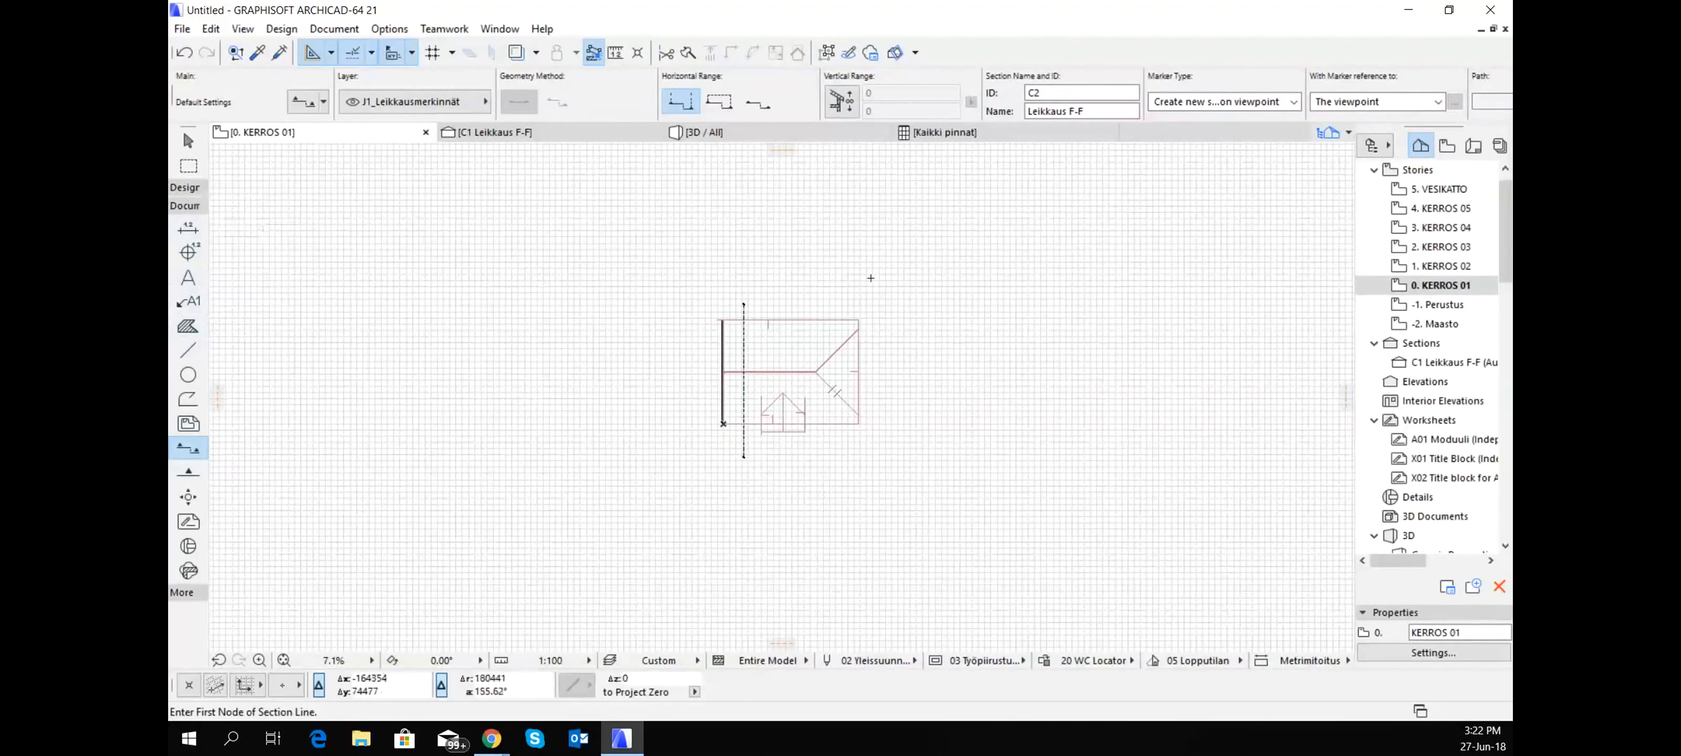
pyautogui.press('space')
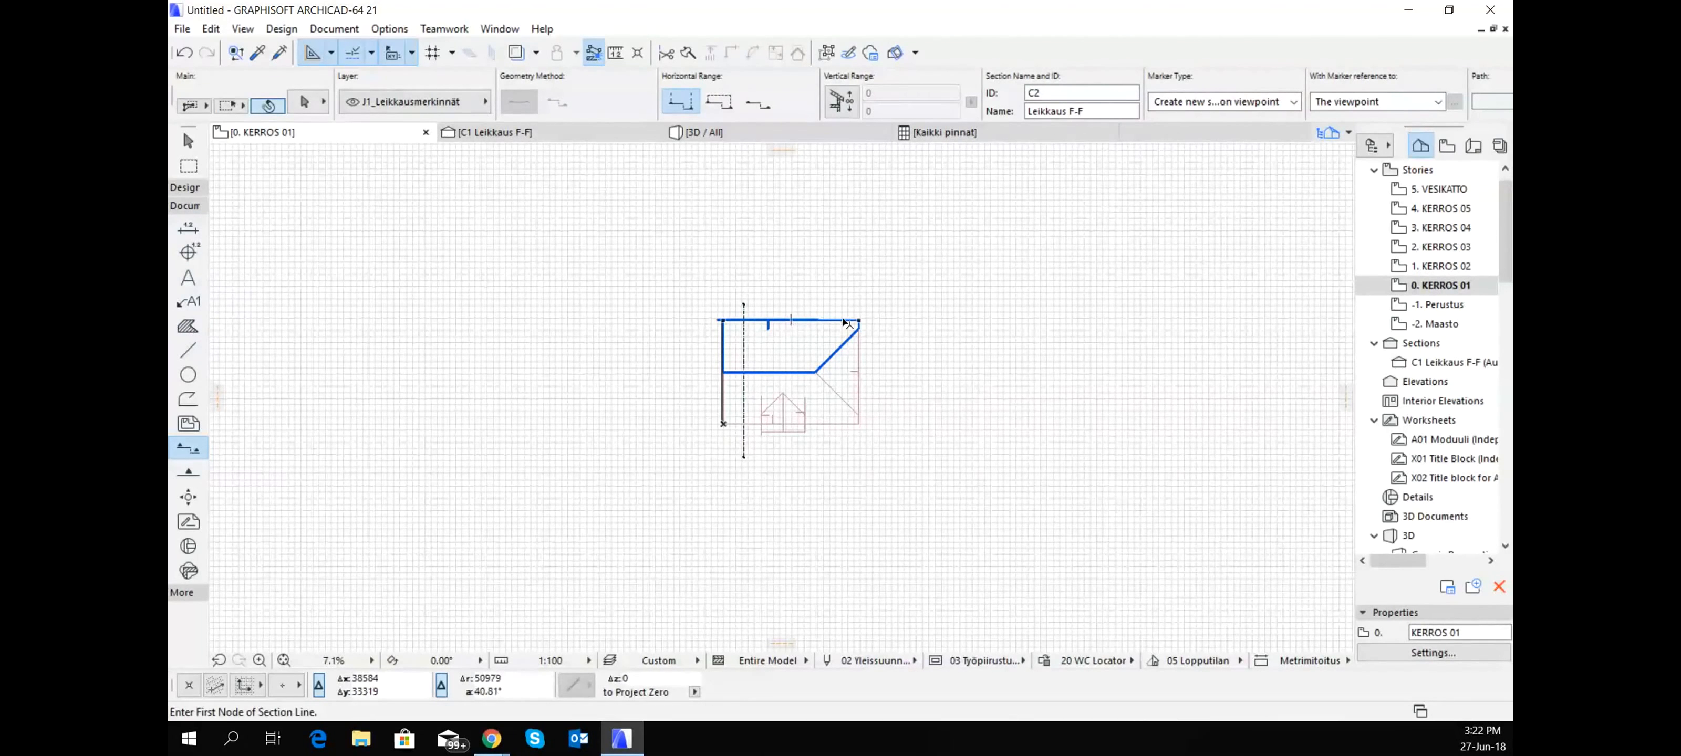
pyautogui.click(845, 322)
pyautogui.scroll(4, 826, 317)
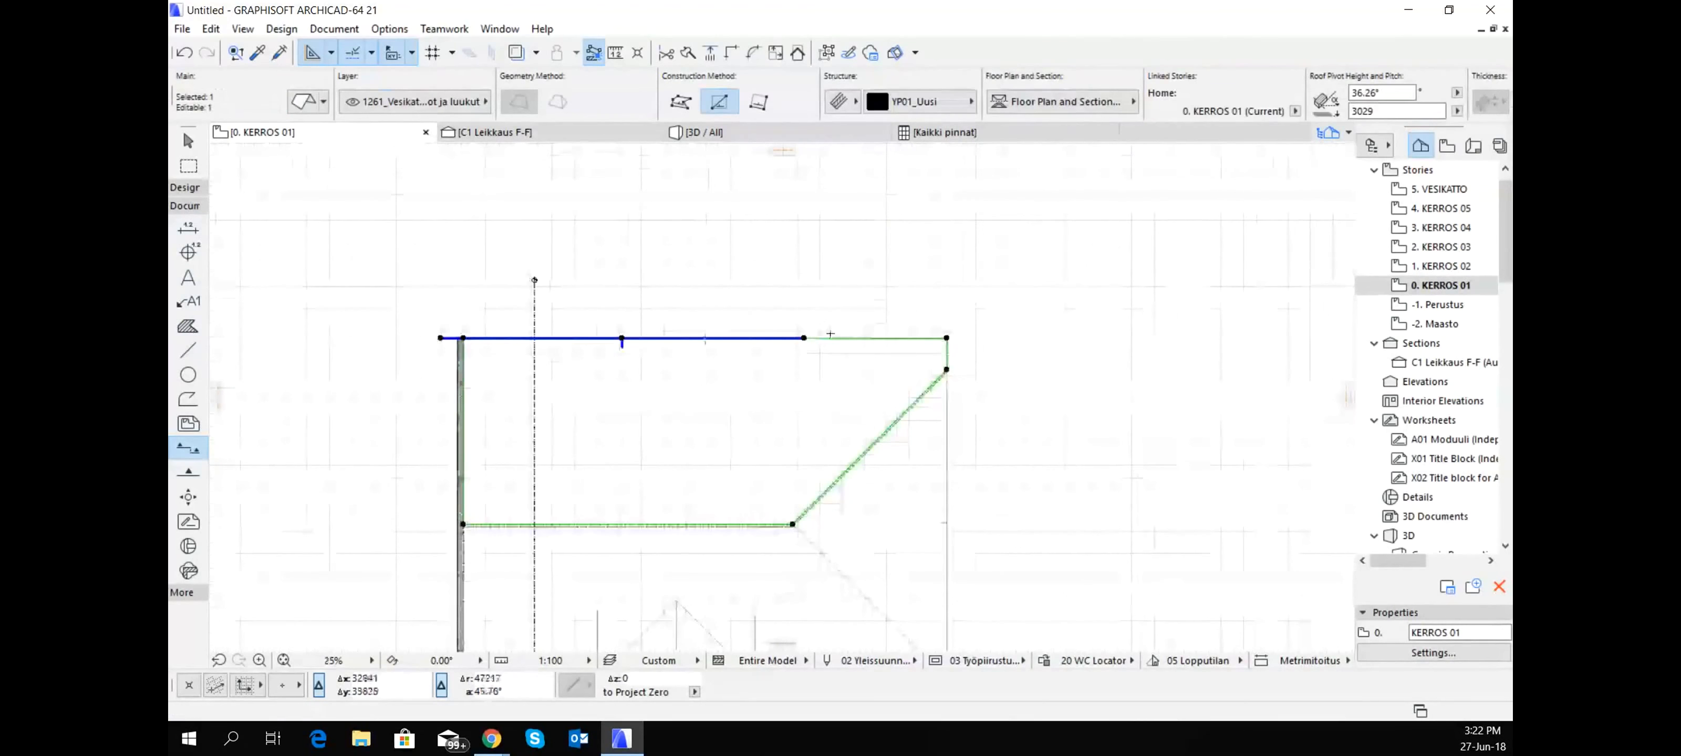
pyautogui.click(829, 339)
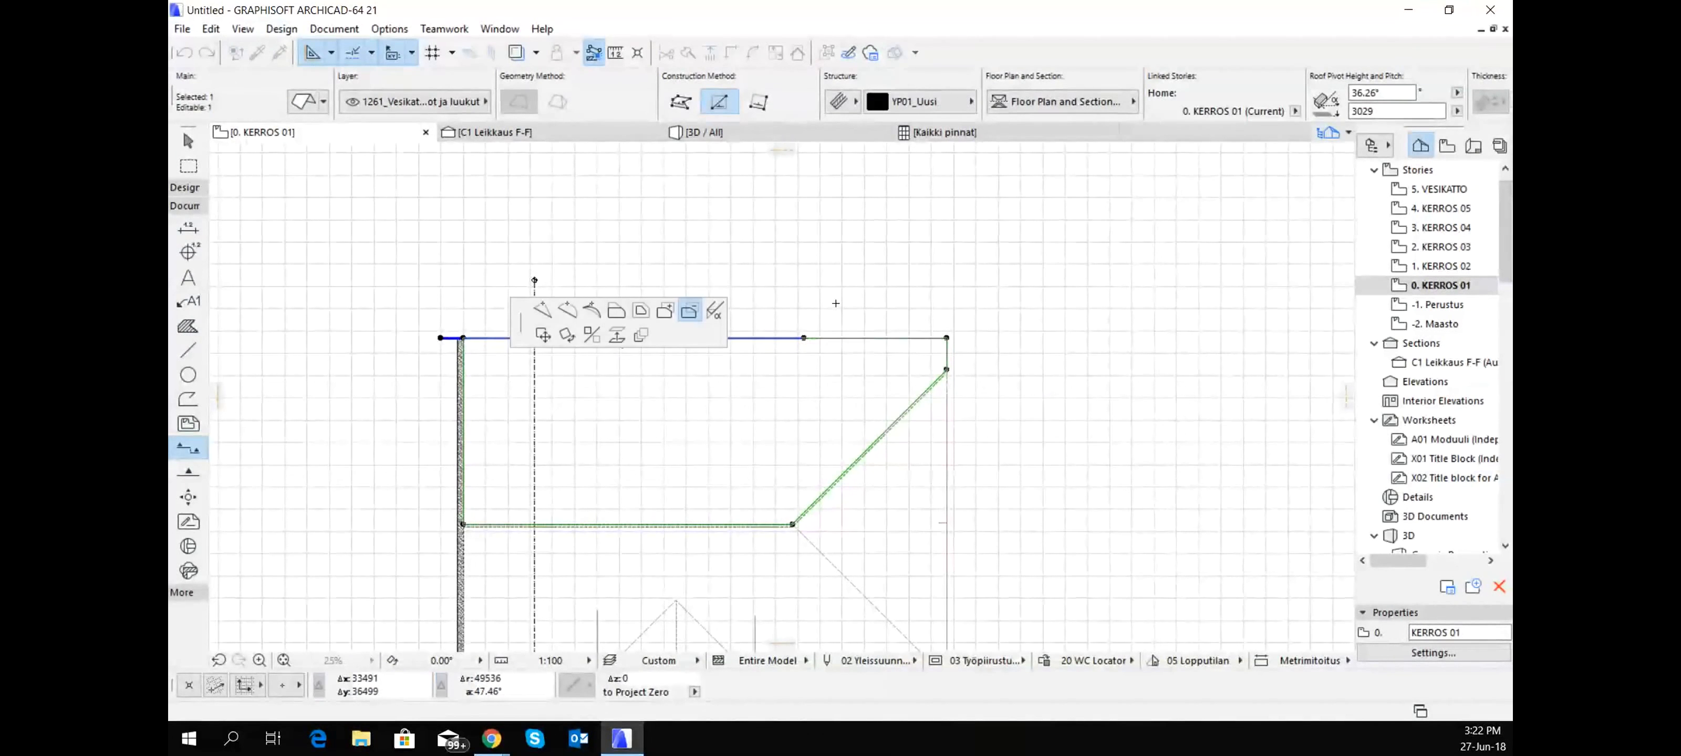
pyautogui.click(617, 313)
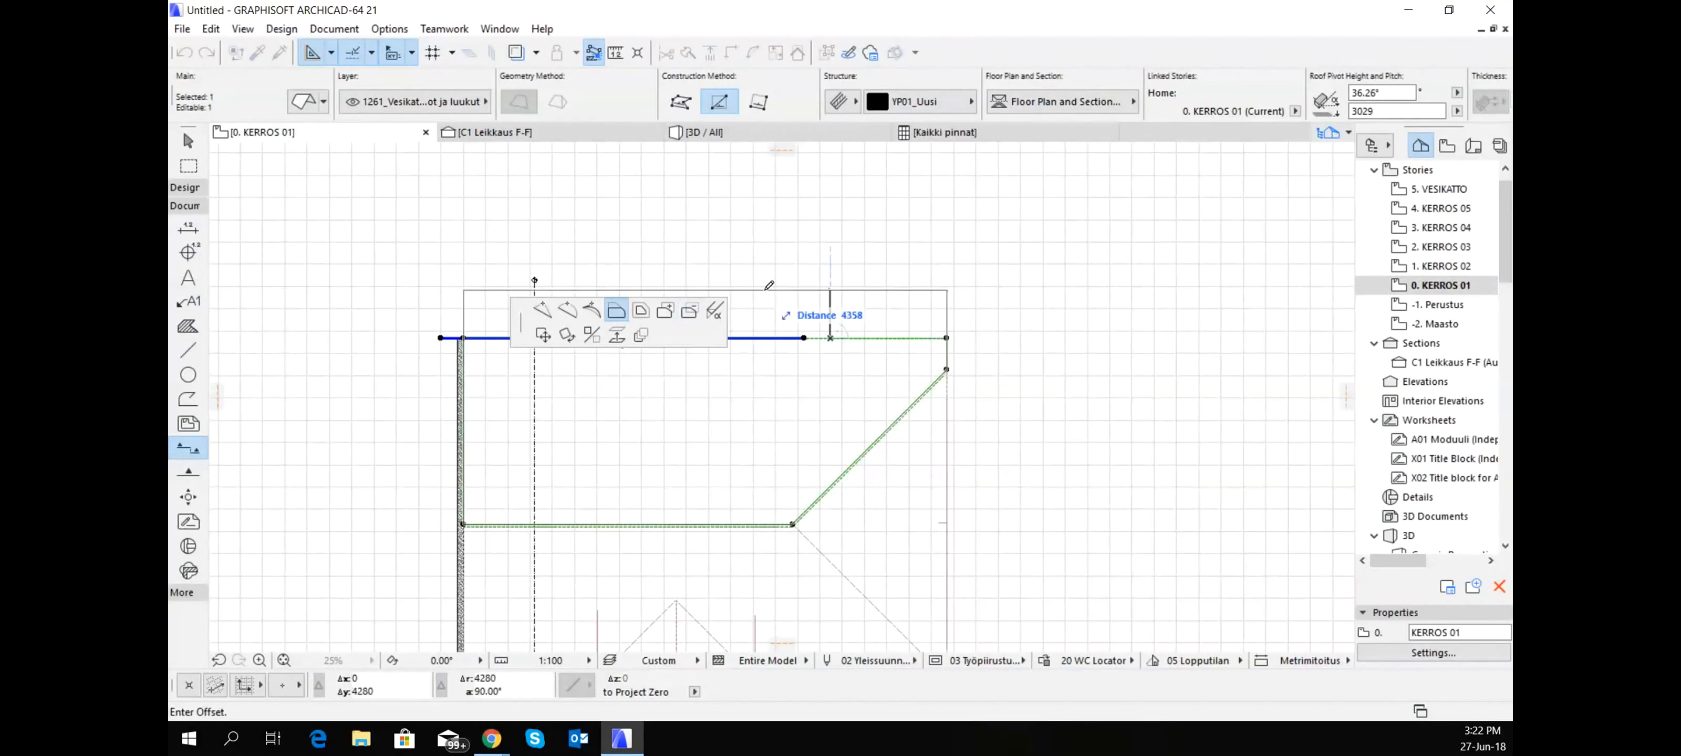
pyautogui.click(770, 287)
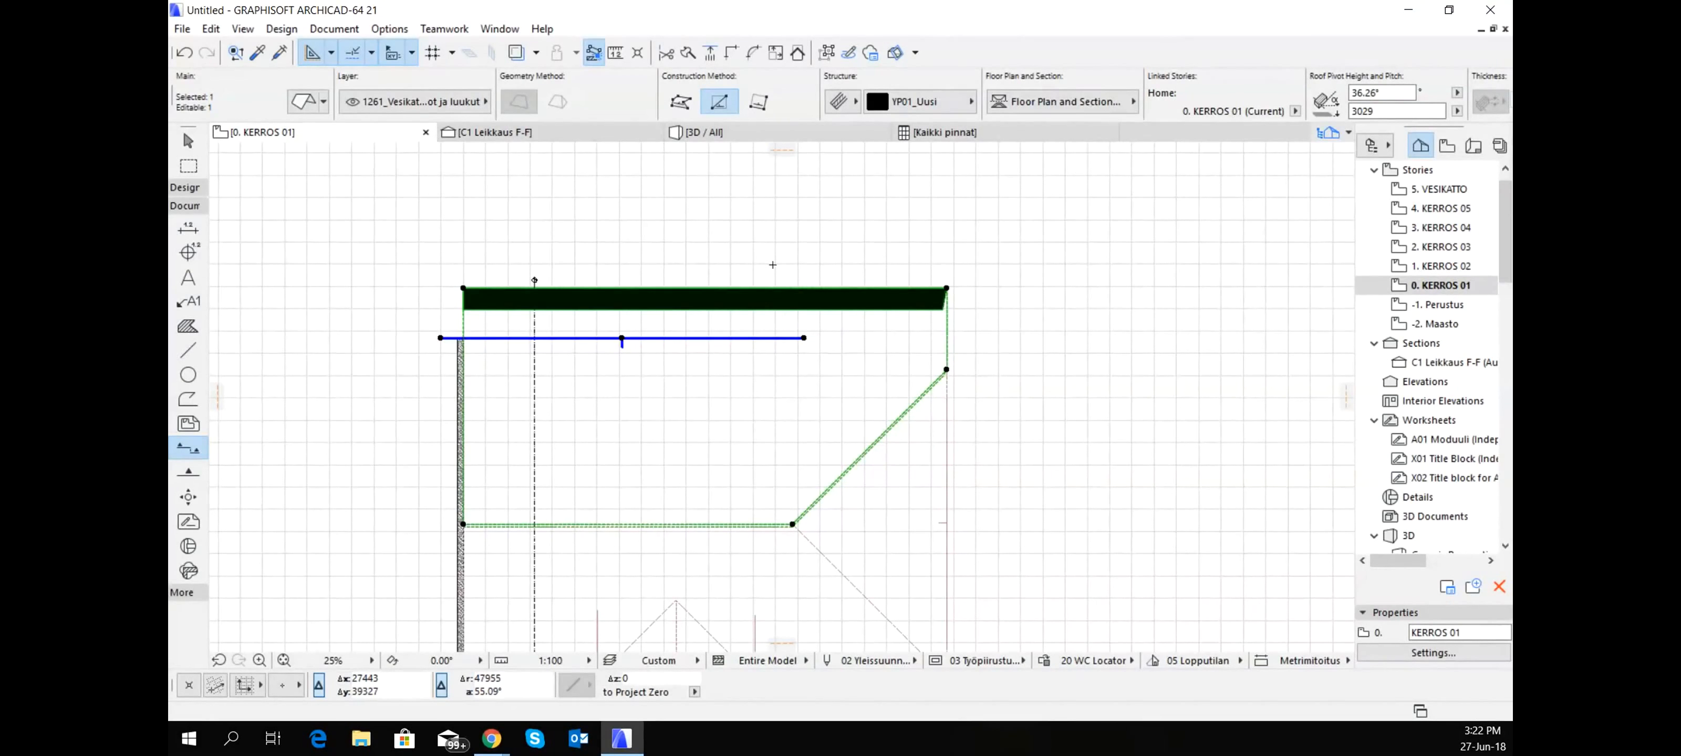
pyautogui.press('Escape')
# - In the section, try to set the extended slope's pitch again from its ridge end at the KERROS 05 level
pyautogui.keyDown('shift'); pyautogui.click(803, 339); pyautogui.keyUp('shift')
pyautogui.press('shift')
pyautogui.click(495, 133)
pyautogui.keyDown('shift'); pyautogui.click(972, 213); pyautogui.keyUp('shift')
pyautogui.click(972, 213)
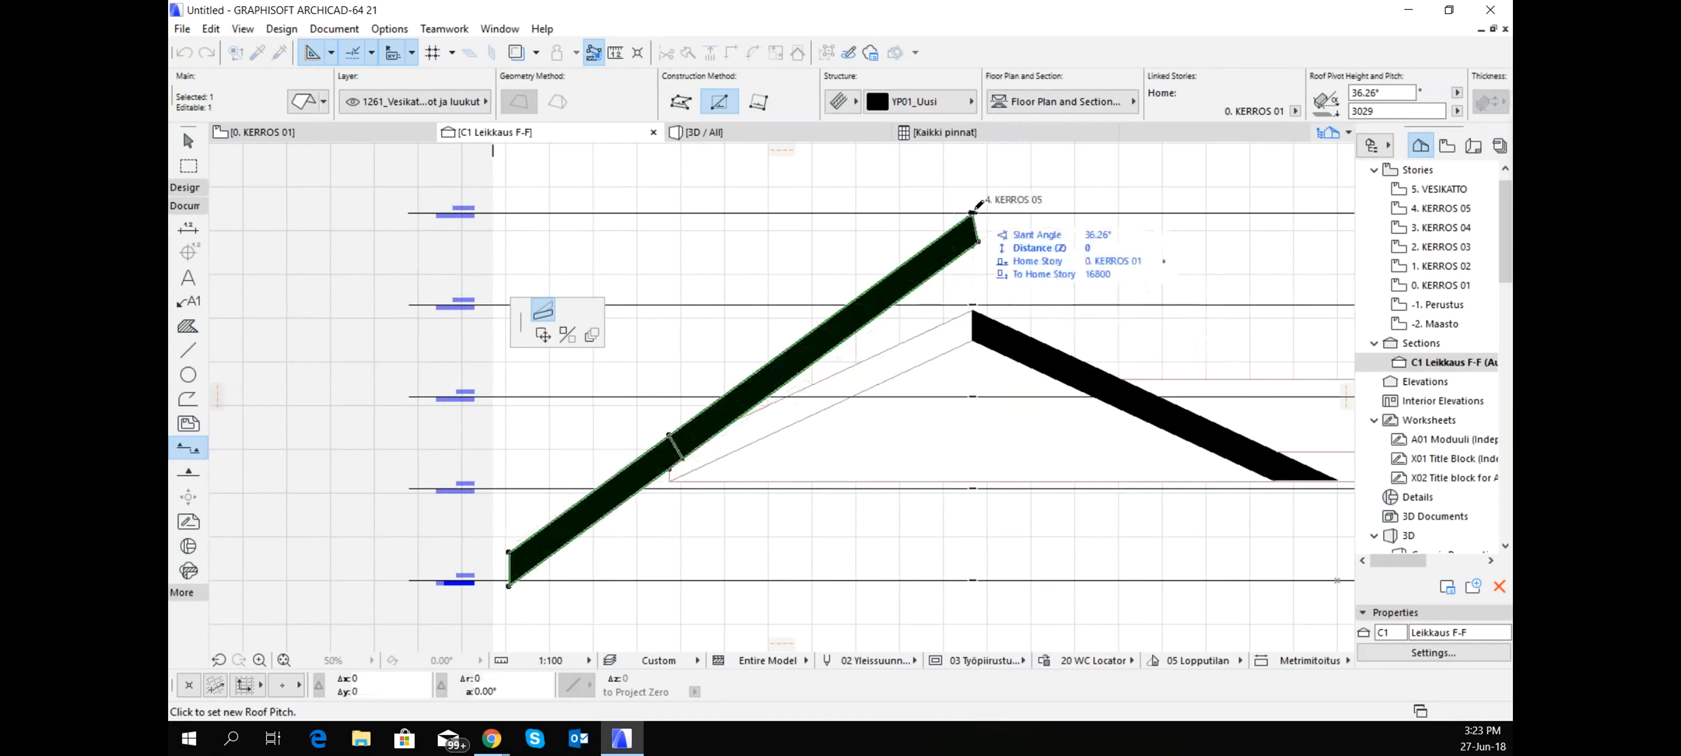
pyautogui.click(978, 204)
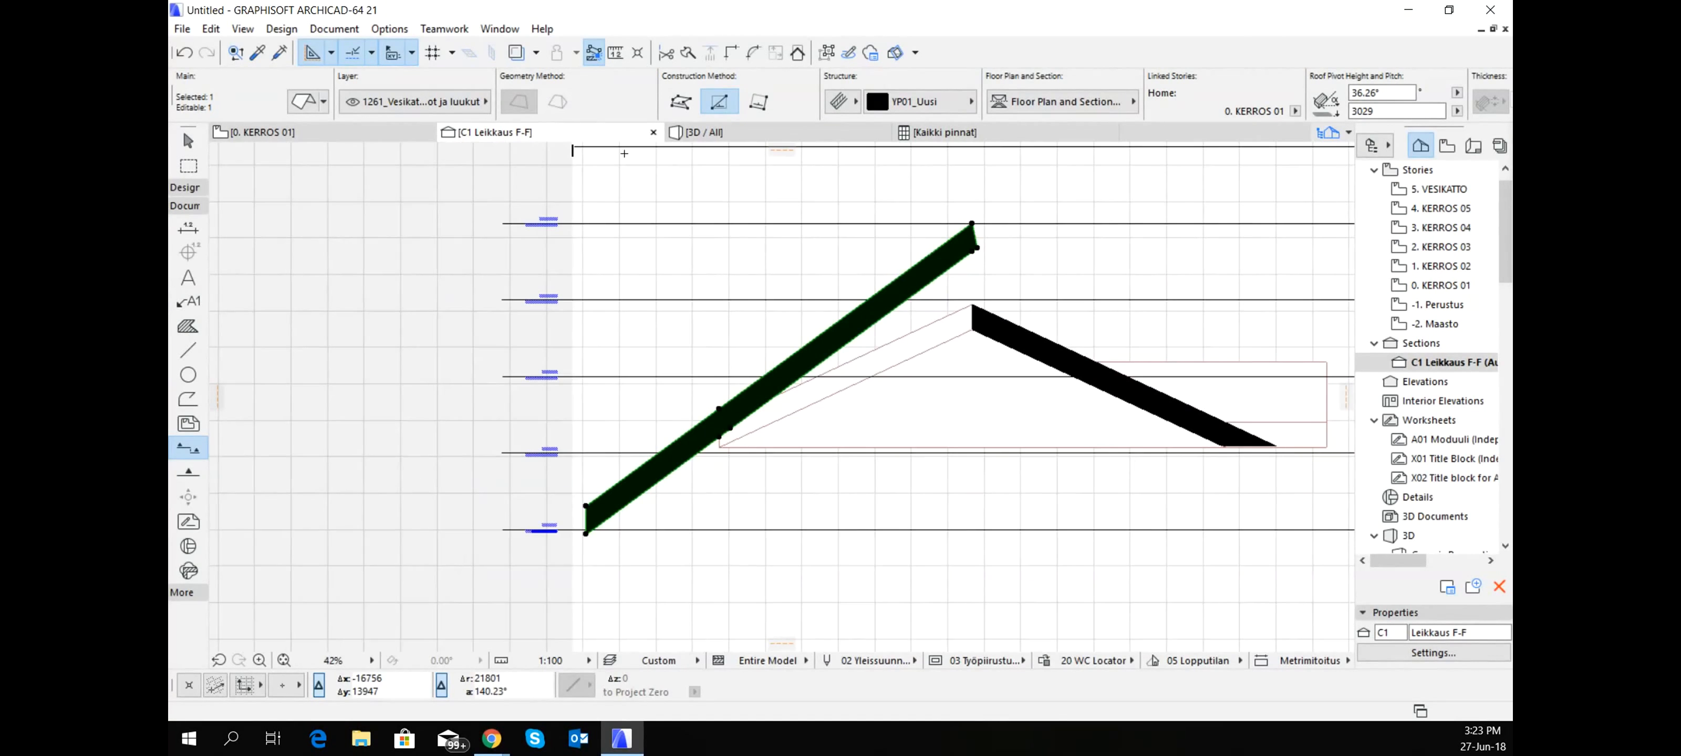
# - Open the 3D view of the whole model and select the main slope that carries the small cross gable
pyautogui.click(402, 139)
pyautogui.click(738, 137)
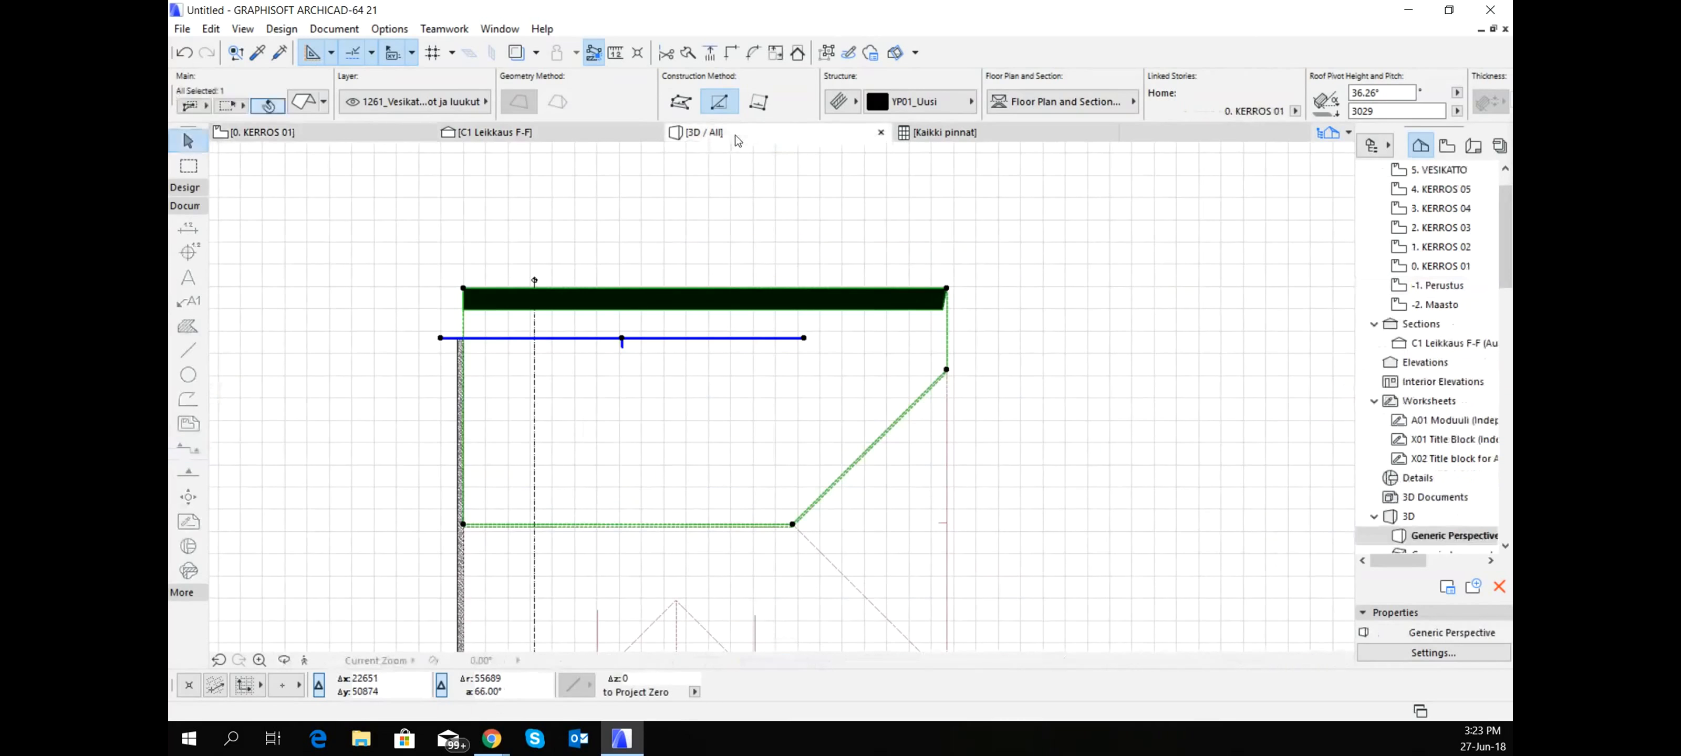
pyautogui.scroll(-1, 625, 201)
pyautogui.scroll(-1, 625, 202)
pyautogui.keyDown('shift'); pyautogui.moveTo(625, 202); pyautogui.dragTo(914, 561, button='middle'); pyautogui.keyUp('shift')
pyautogui.click(643, 479)
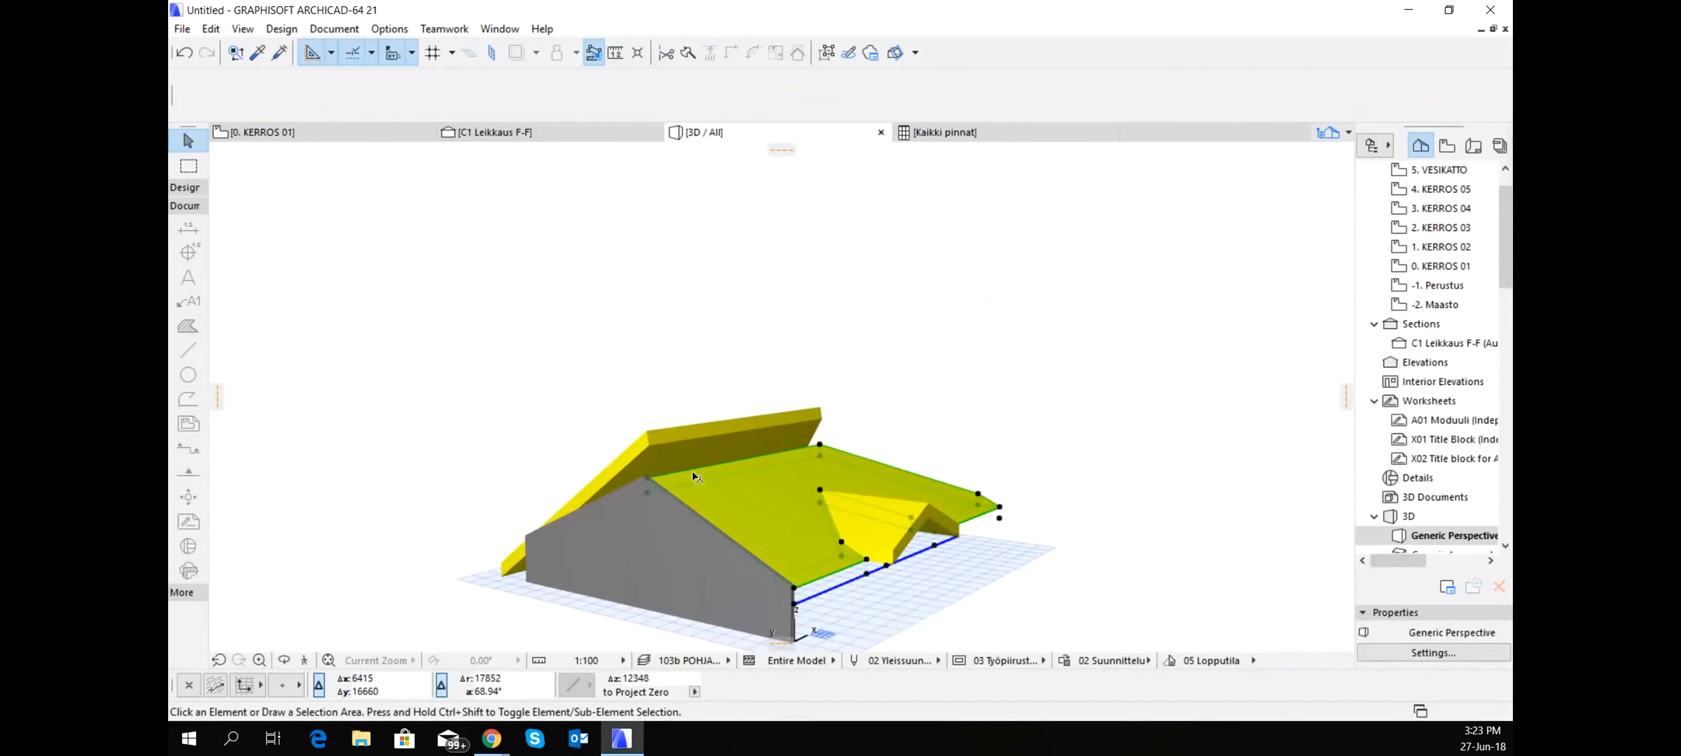
pyautogui.scroll(2, 793, 462)
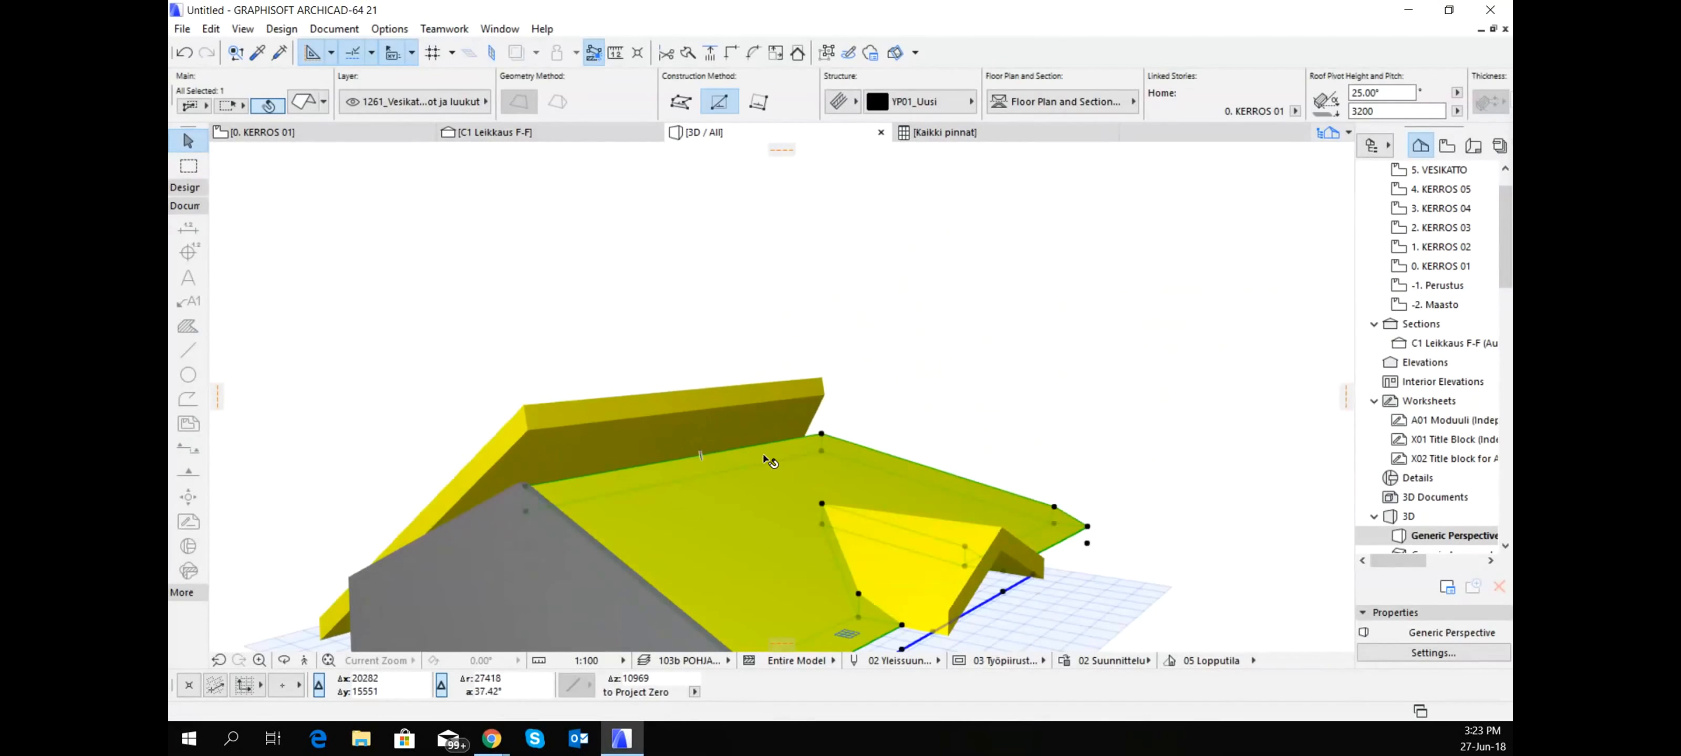
pyautogui.click(738, 450)
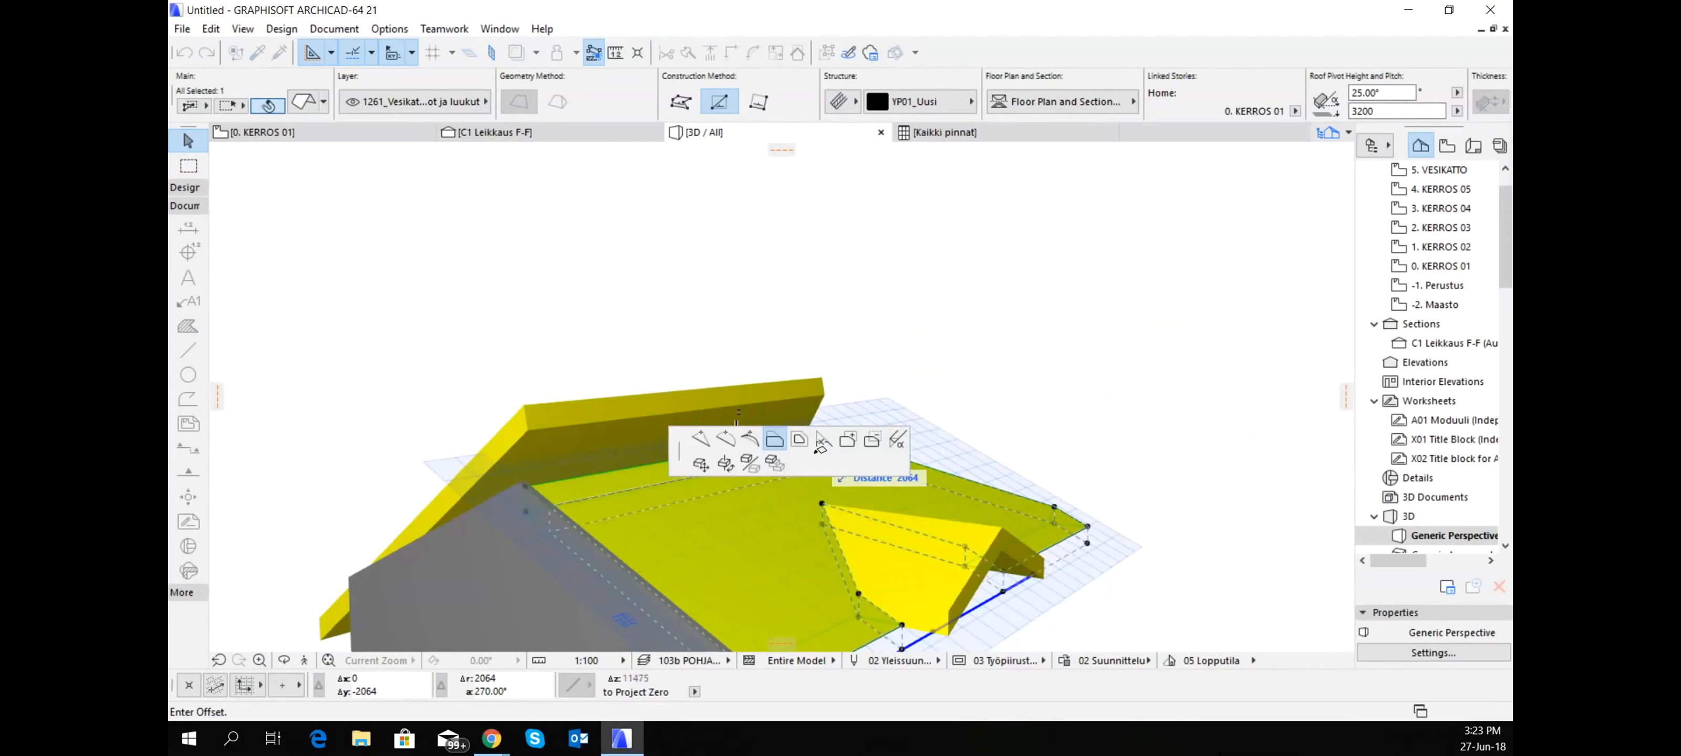
pyautogui.rightClick(816, 462)
pyautogui.click(937, 670)
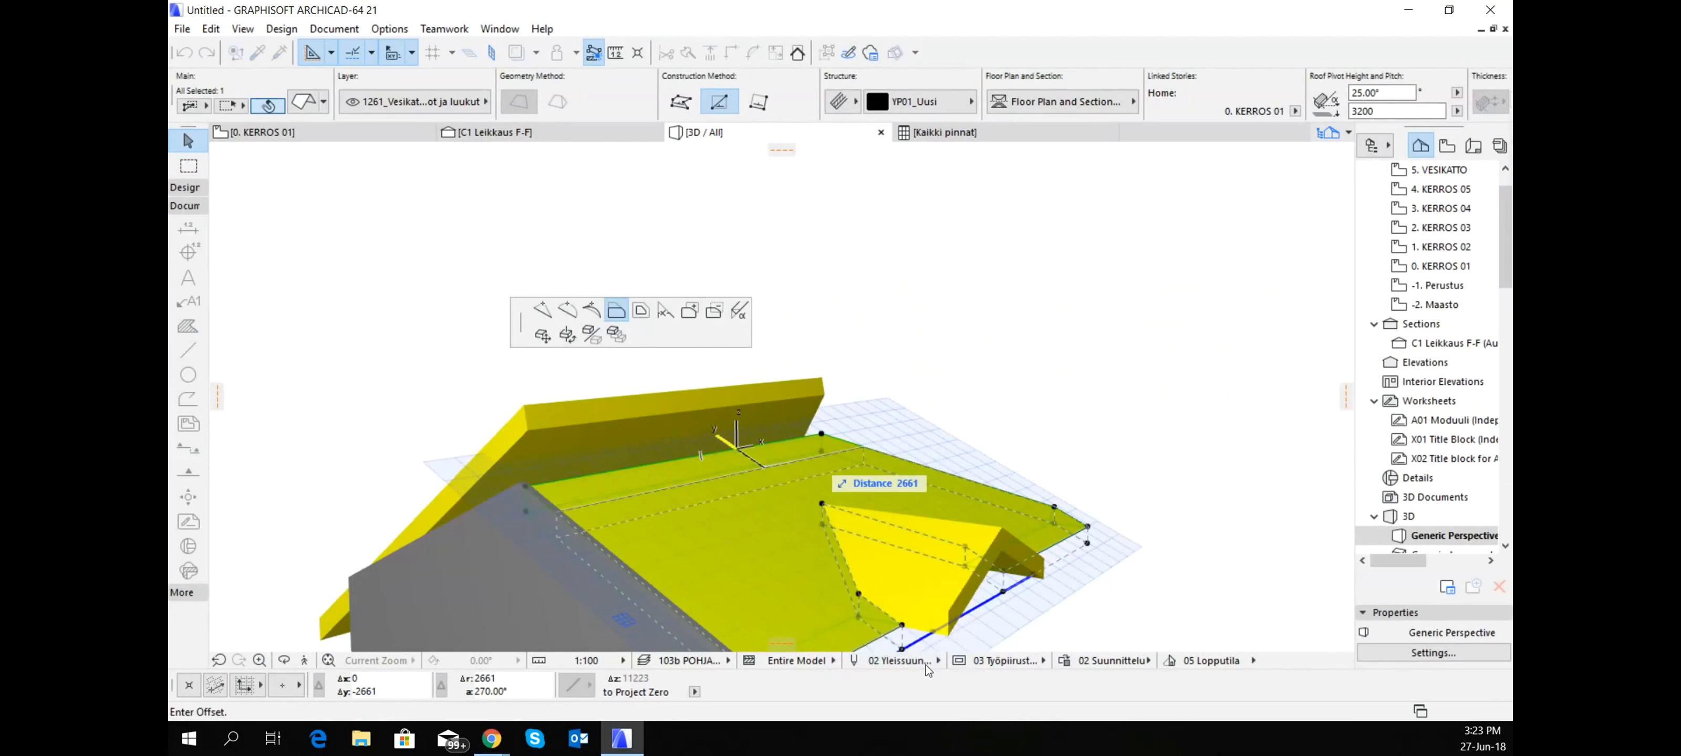
# - Flatten the cross-gable main slope from its upper ridge corner in two stages, to pitches of 23.02° and 20.98°
pyautogui.click(823, 435)
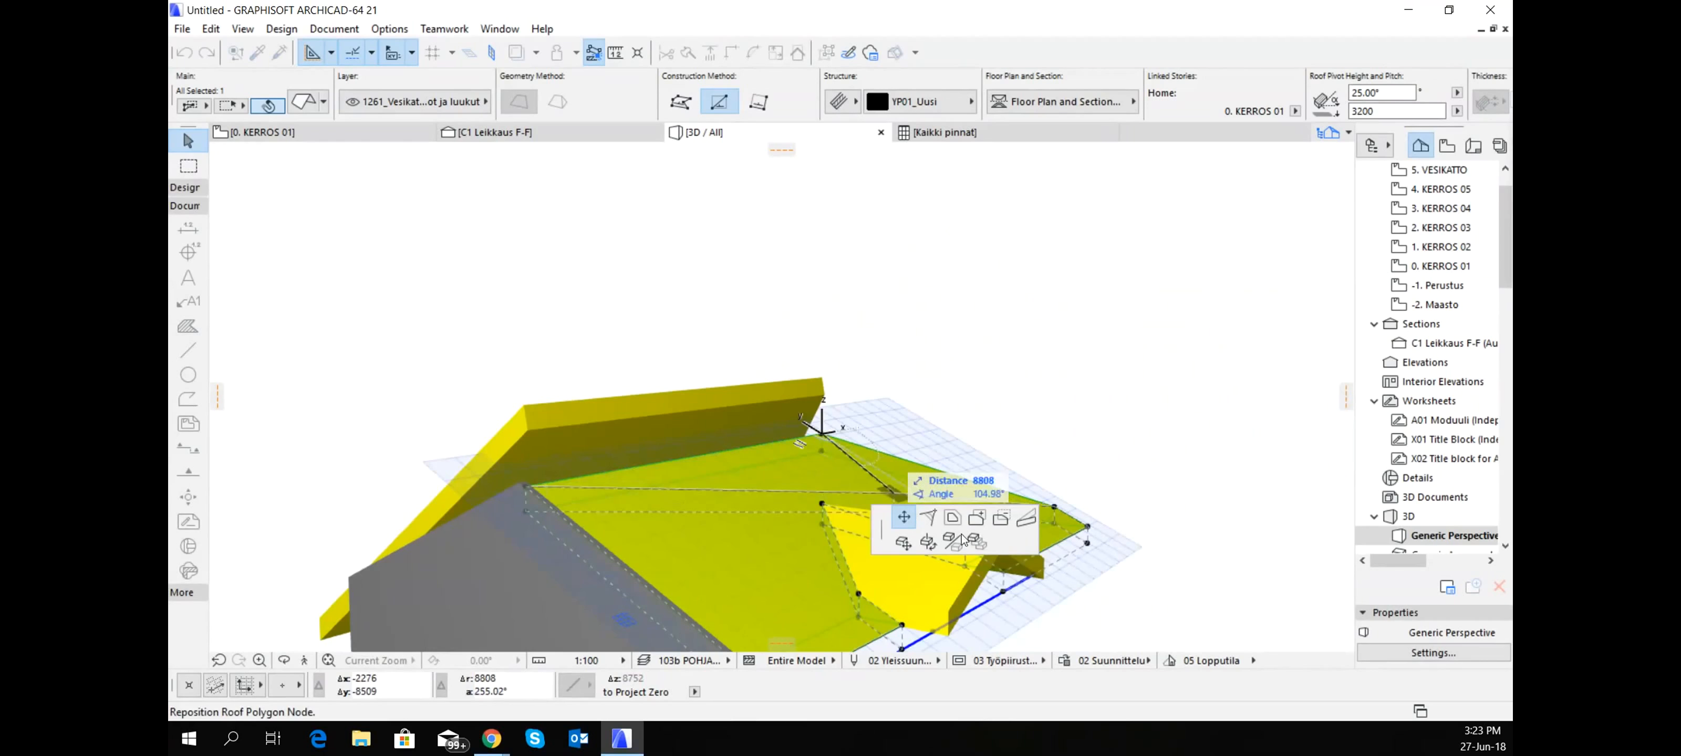
pyautogui.click(1026, 518)
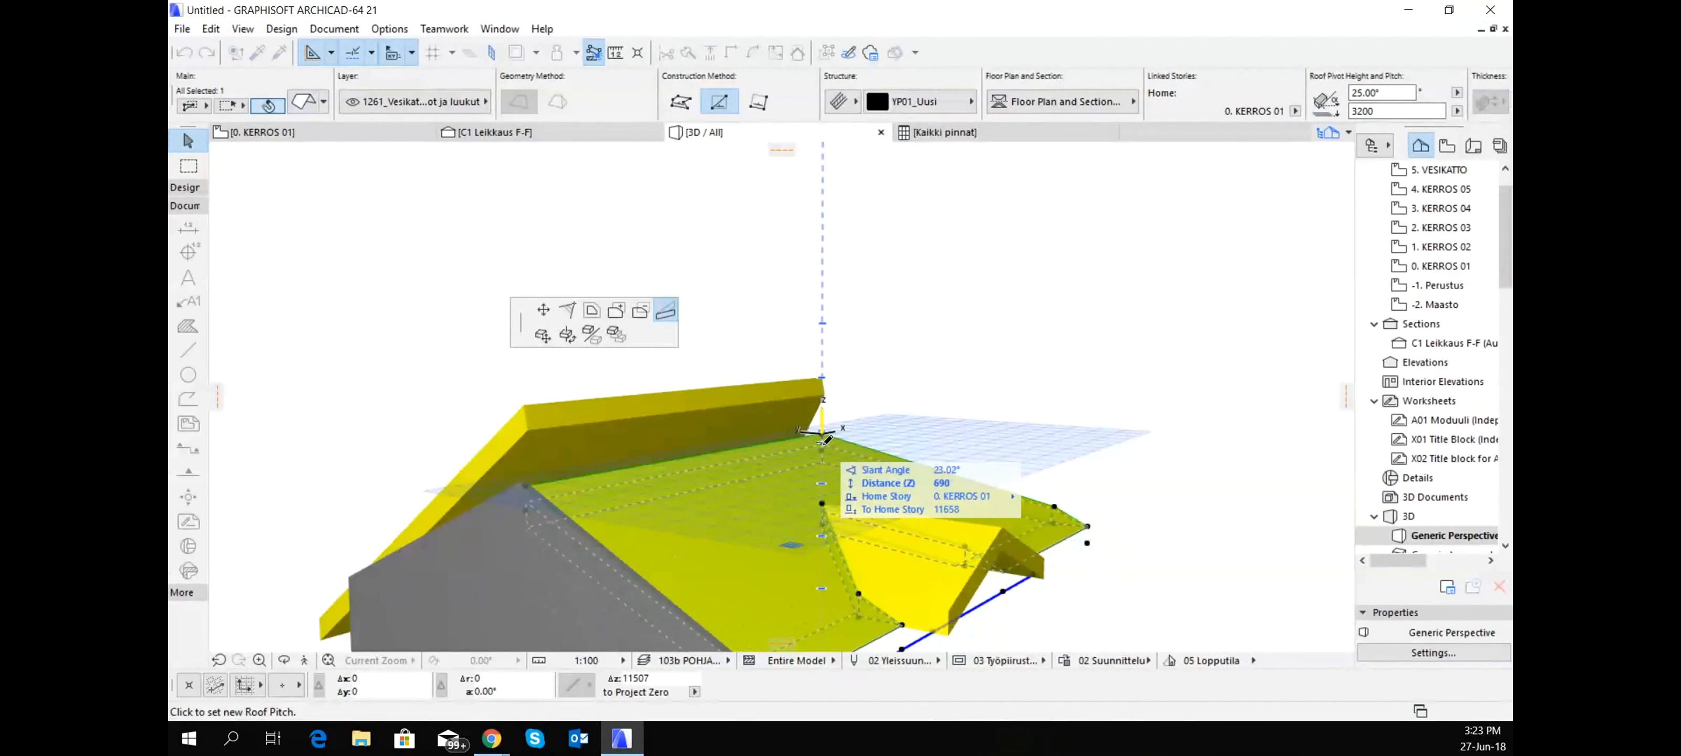
pyautogui.click(824, 441)
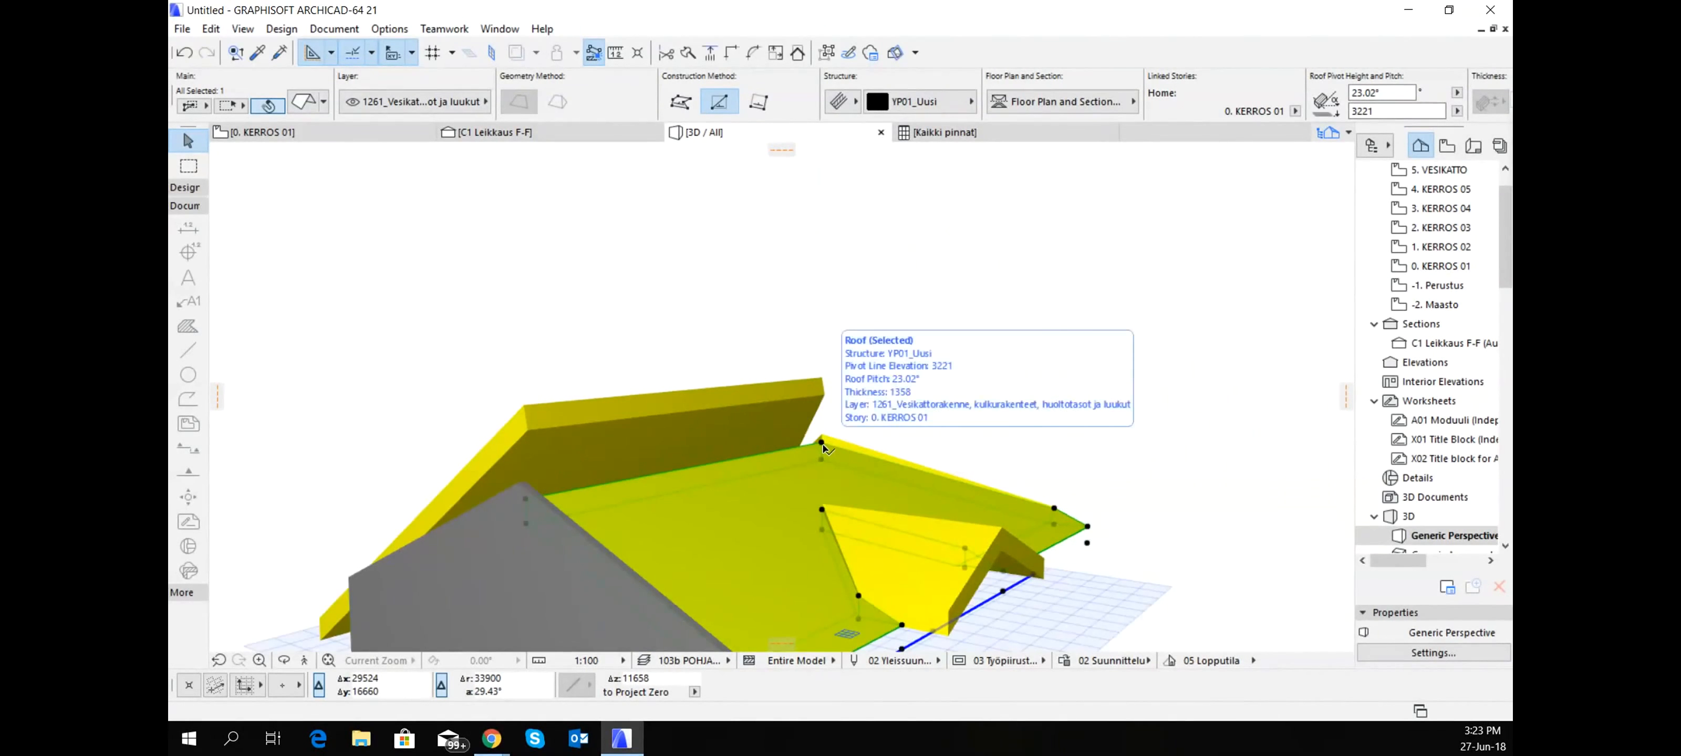
pyautogui.click(821, 442)
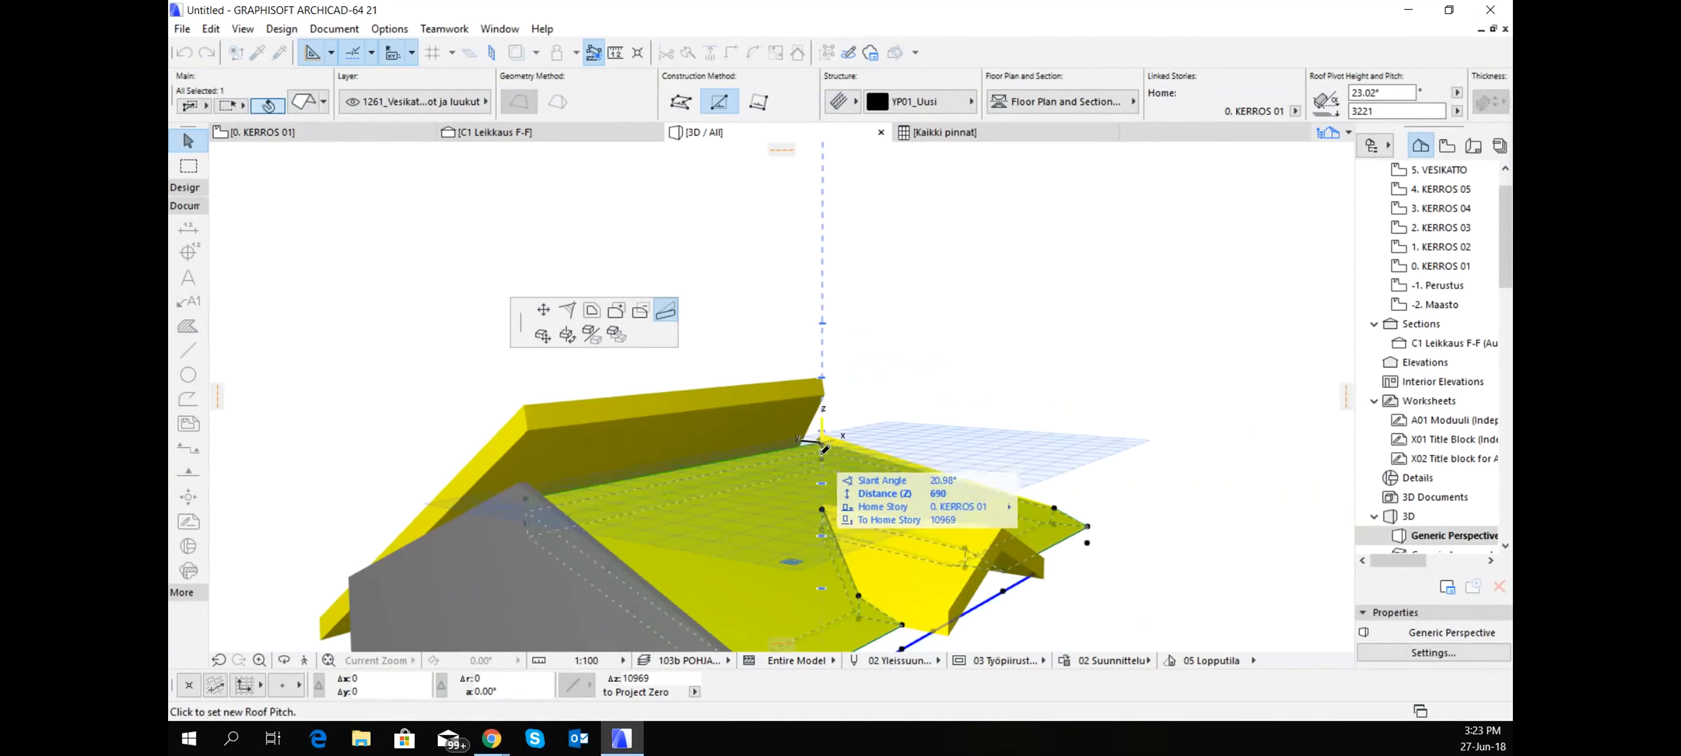
pyautogui.click(822, 451)
# - Trim the triangular hip slope and the flattened main slope to each other, and extend the cross gable's hip-side slope onto the main slope
pyautogui.keyDown('shift'); pyautogui.moveTo(829, 443); pyautogui.dragTo(977, 450, button='middle'); pyautogui.keyUp('shift')
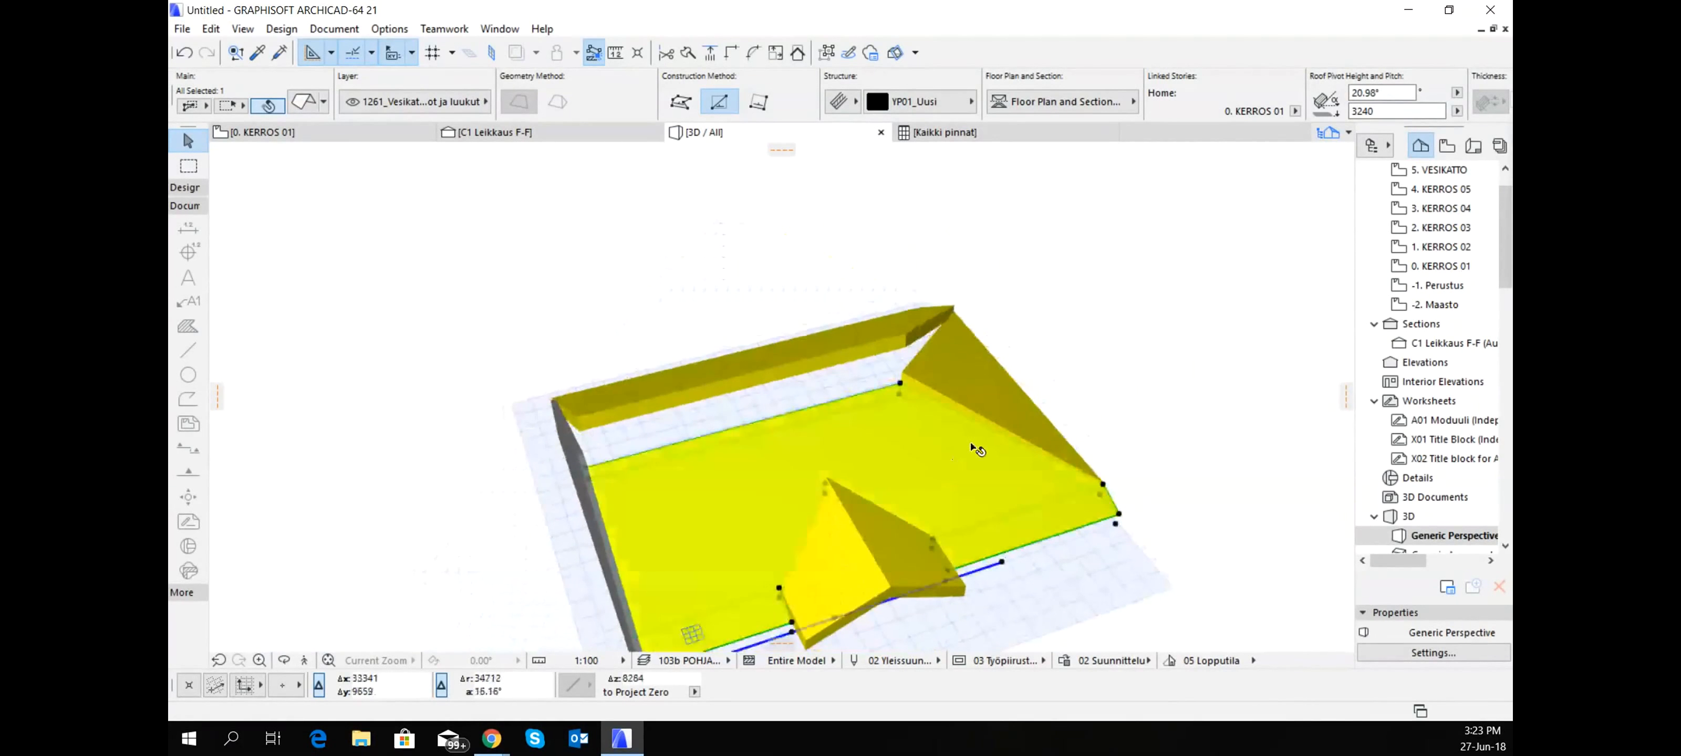
pyautogui.scroll(5, 979, 424)
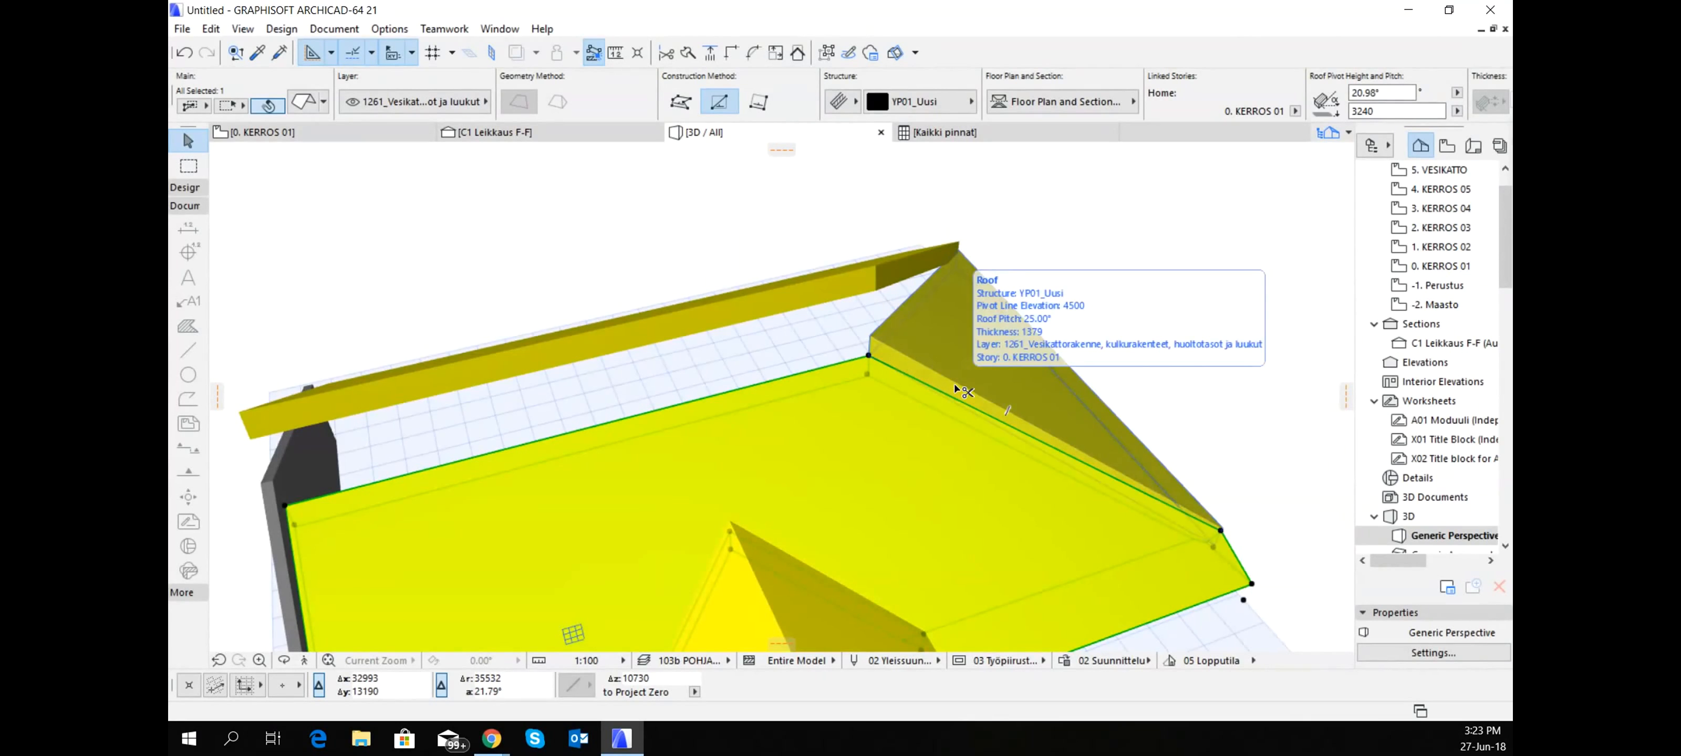
pyautogui.click(956, 390)
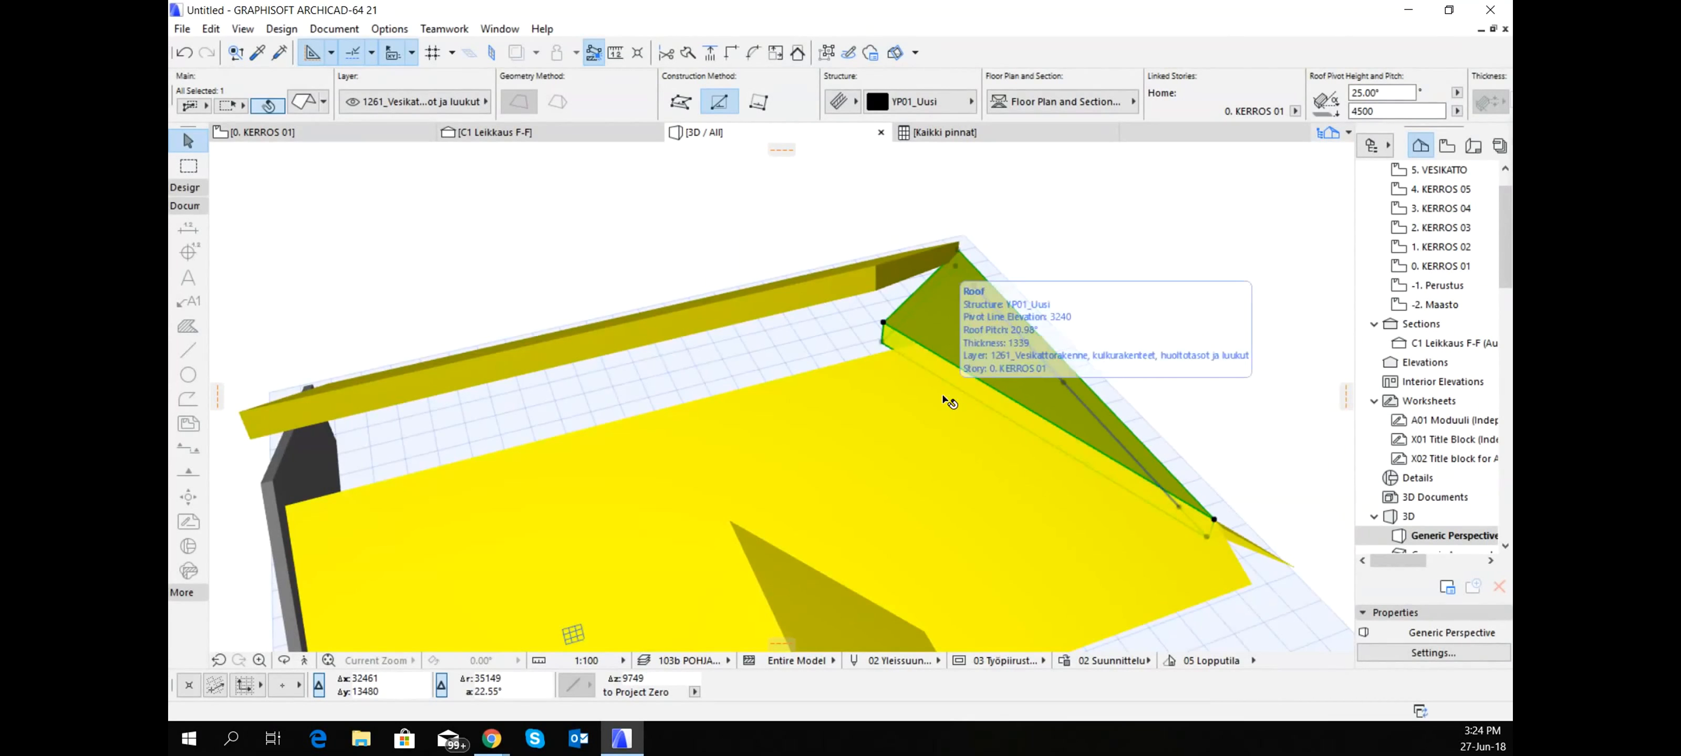
pyautogui.scroll(-2, 1002, 409)
pyautogui.scroll(2, 1005, 409)
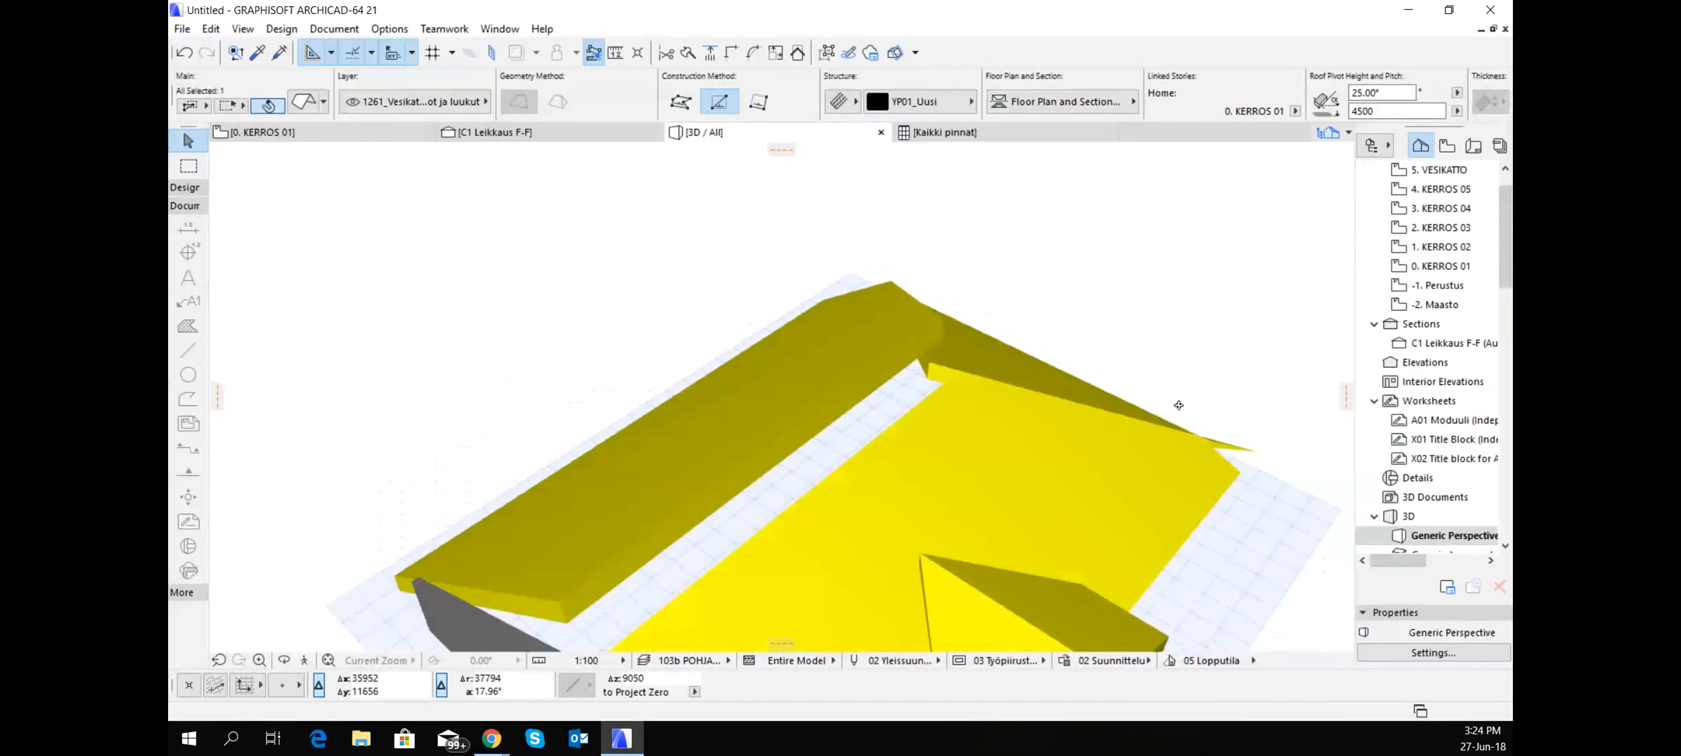
pyautogui.scroll(2, 973, 556)
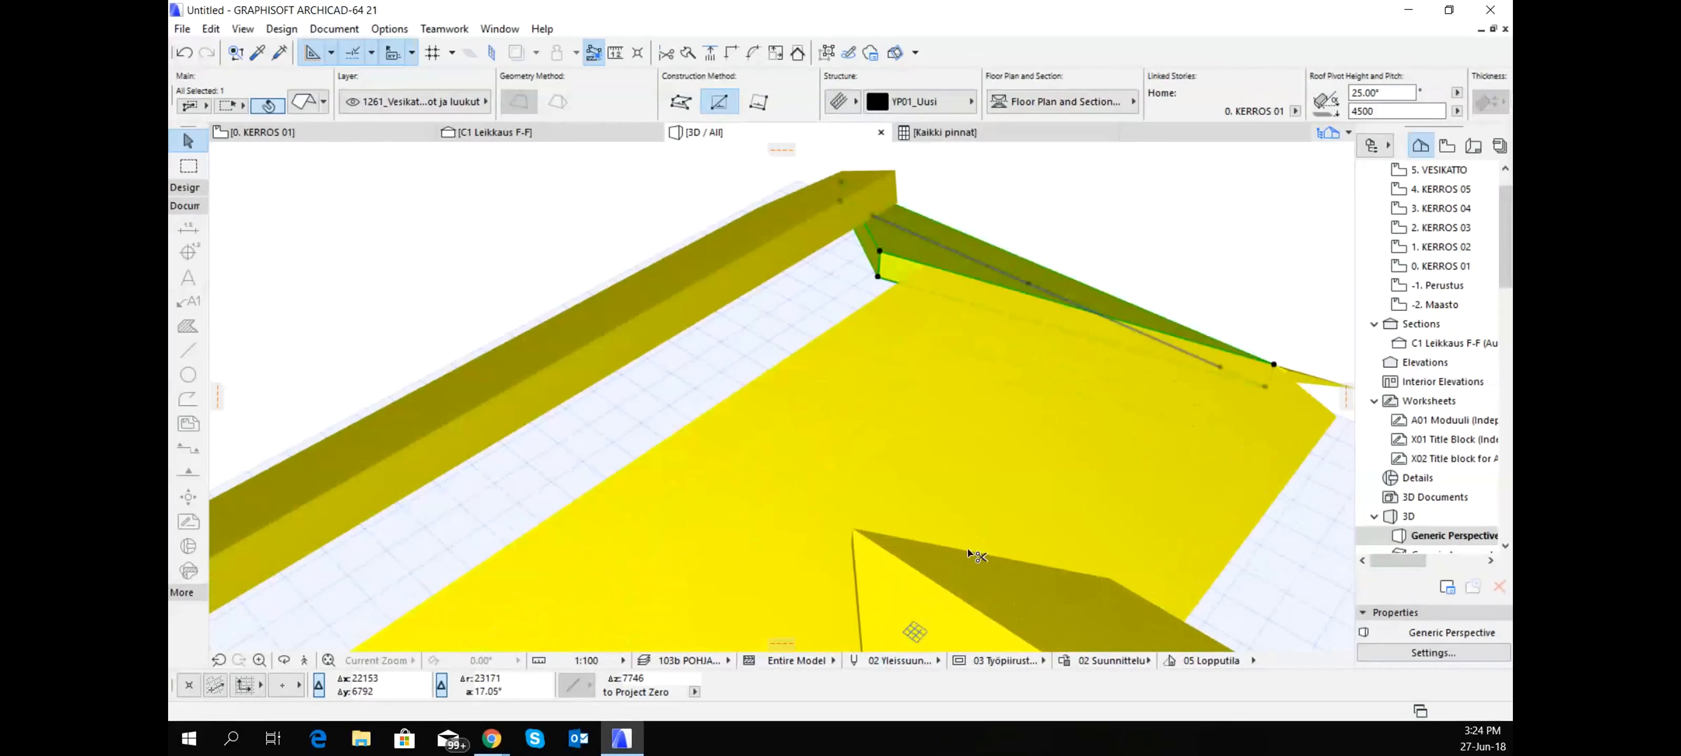
pyautogui.click(890, 486)
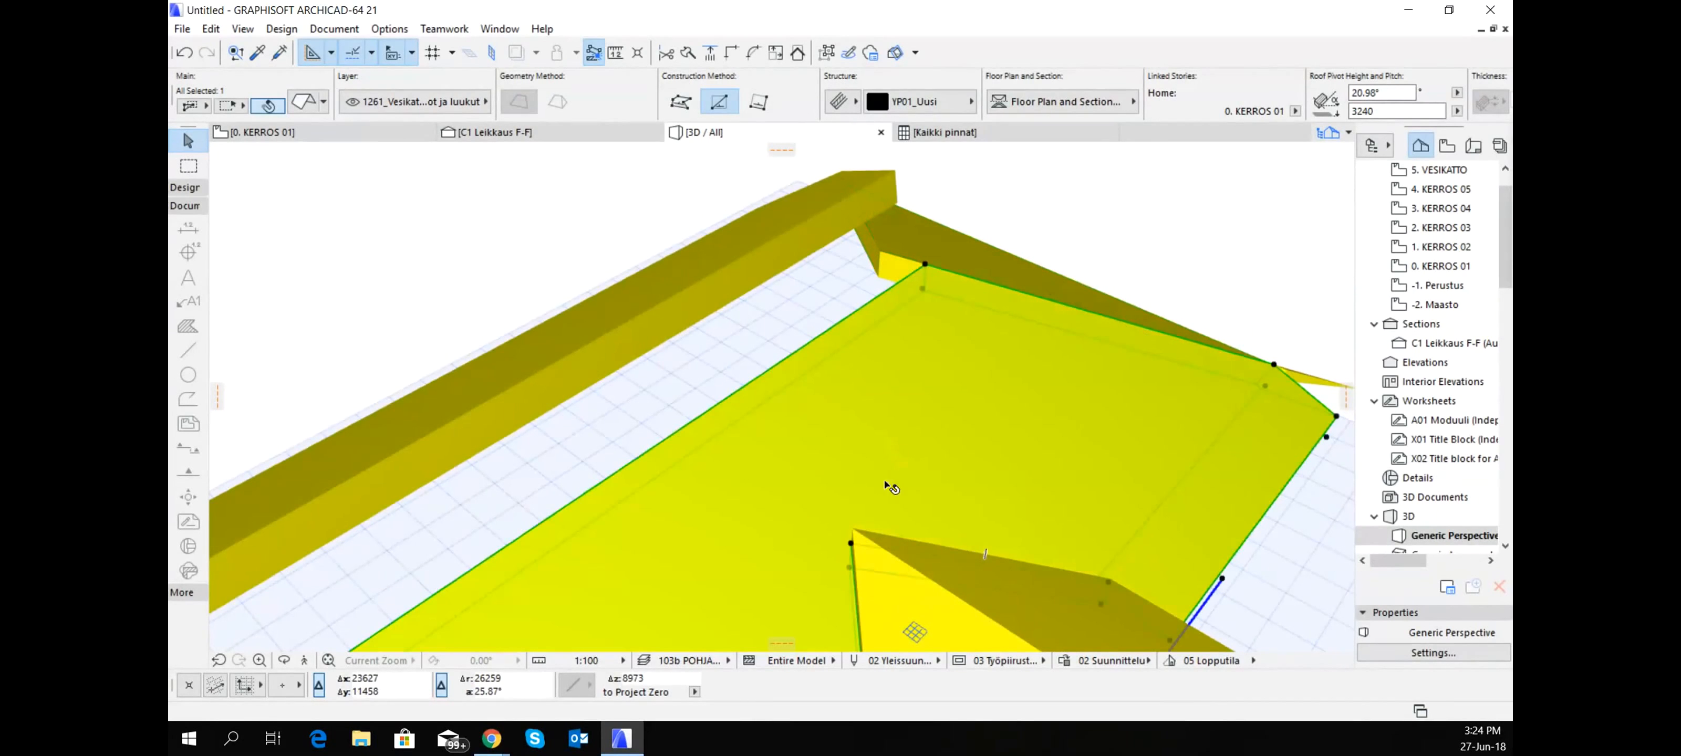
pyautogui.keyDown('ctrl'); pyautogui.click(918, 540); pyautogui.keyUp('ctrl')
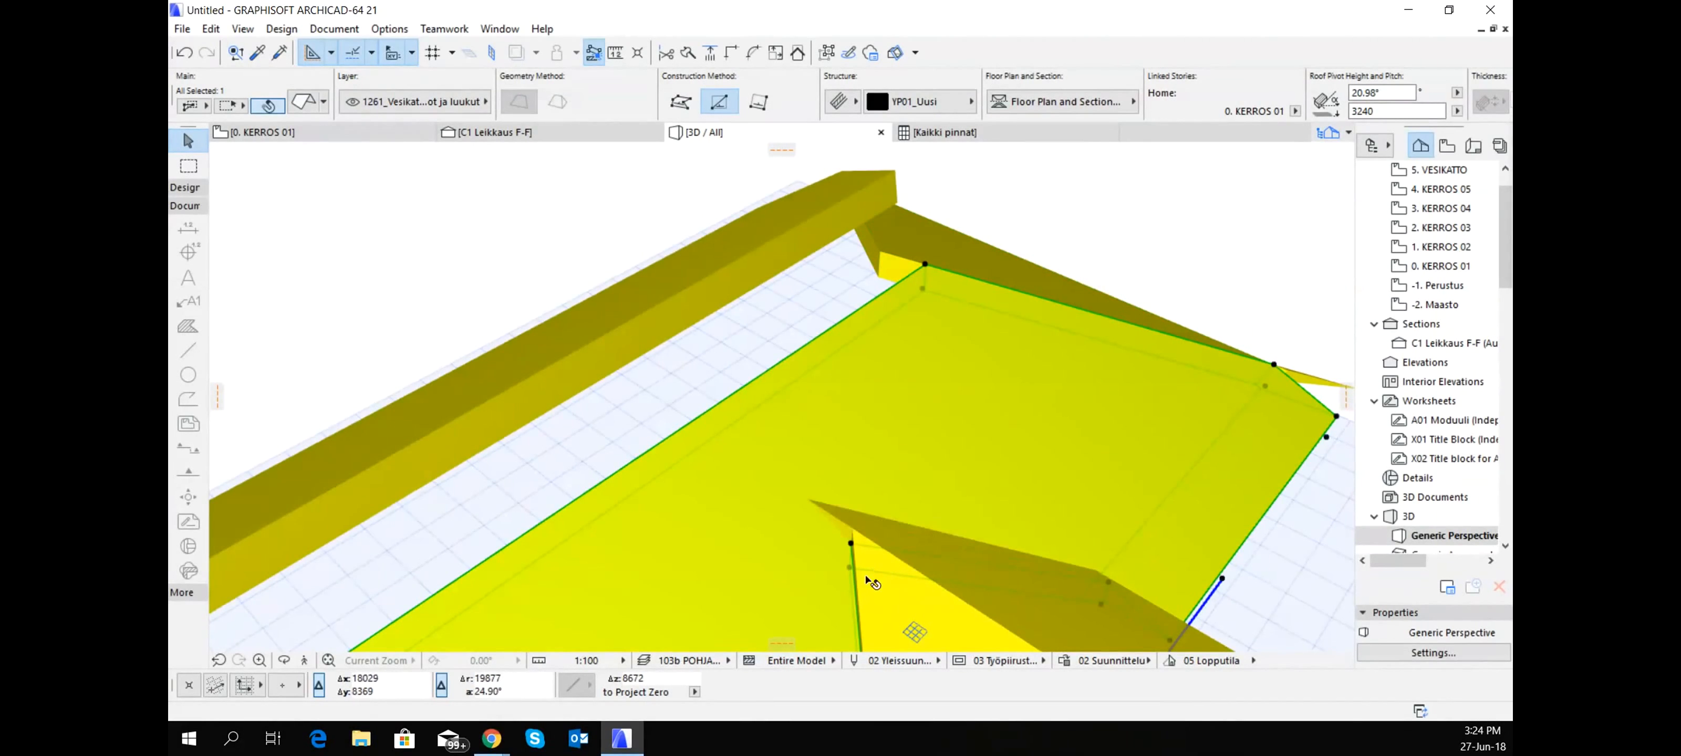
pyautogui.keyDown('ctrl'); pyautogui.click(863, 589); pyautogui.keyUp('ctrl')
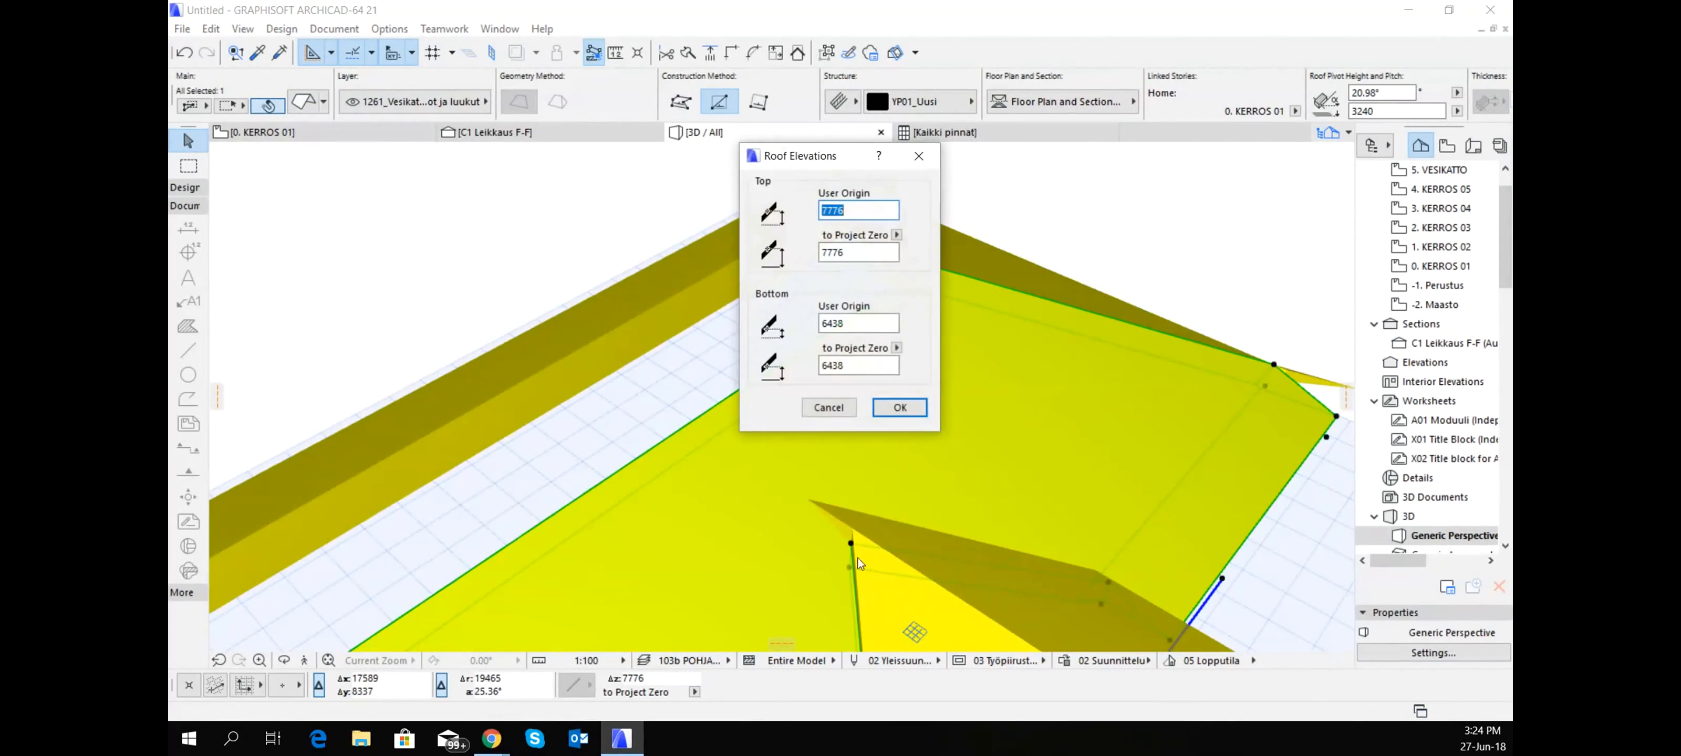
pyautogui.click(829, 410)
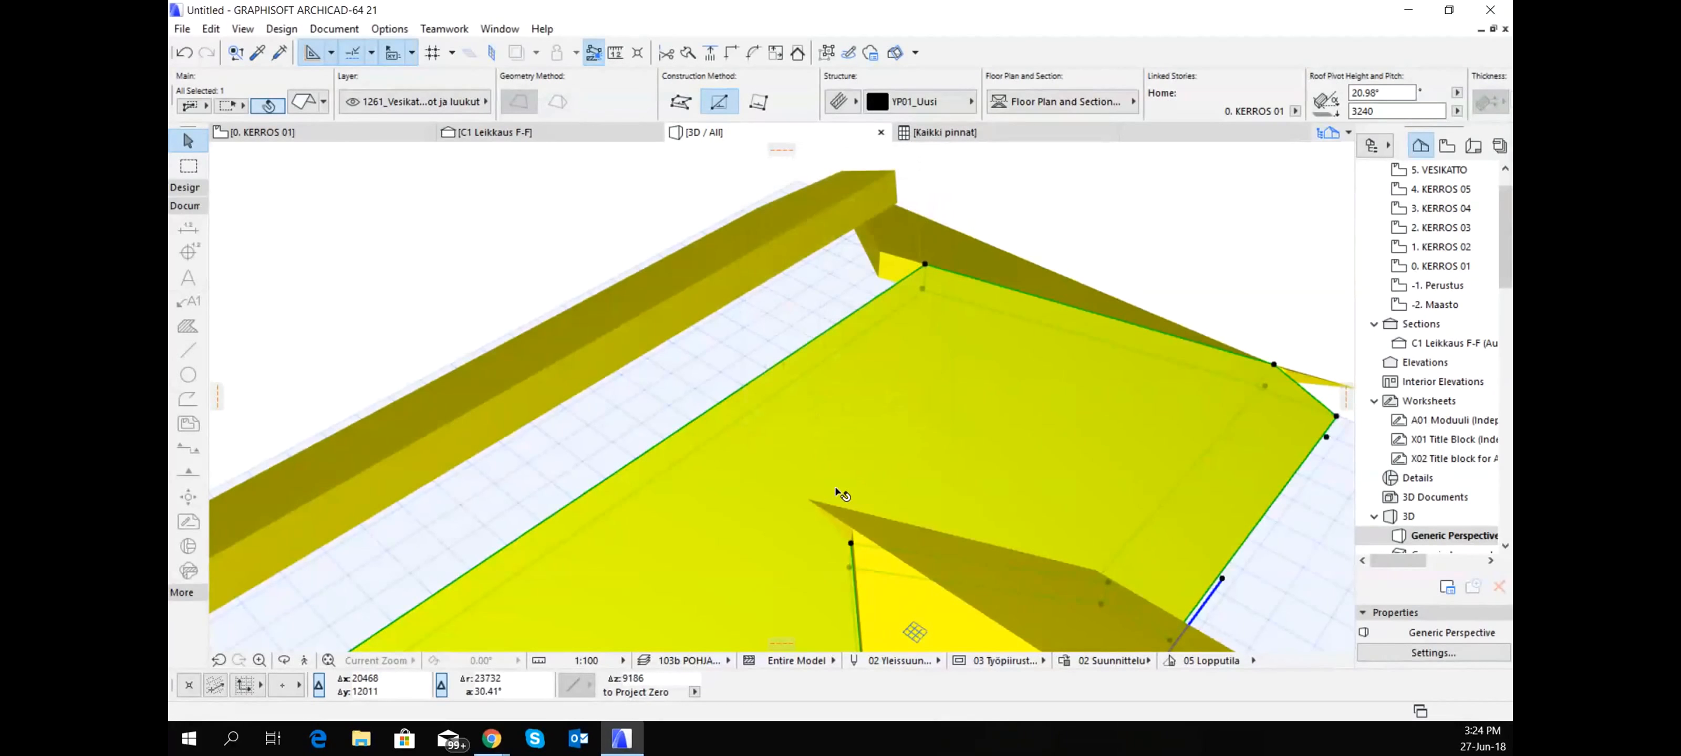
pyautogui.keyDown('ctrl'); pyautogui.click(860, 588); pyautogui.keyUp('ctrl')
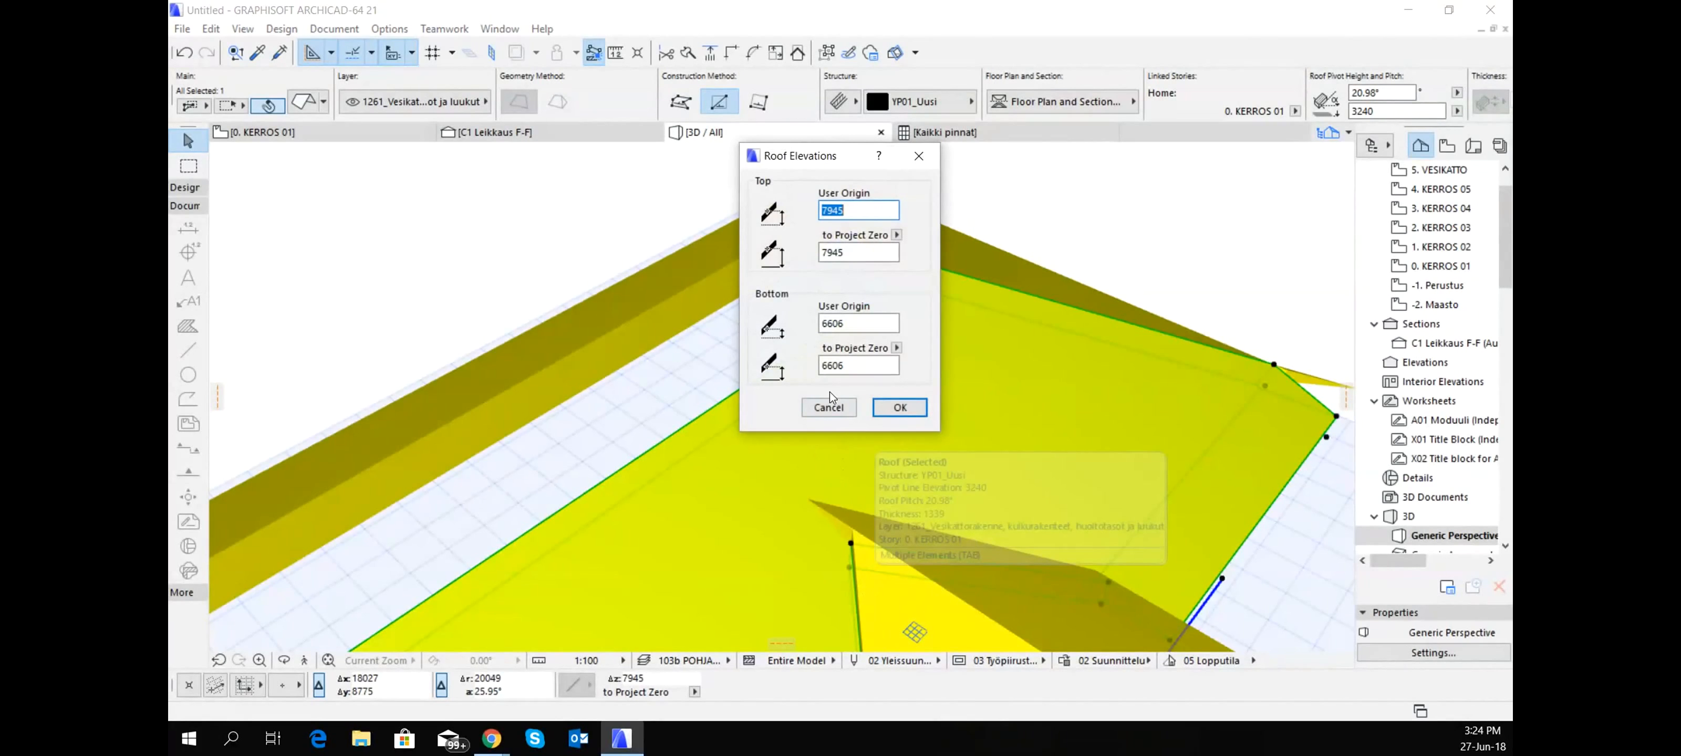
pyautogui.click(828, 406)
# - From beneath the roof, trim the main slope's opening edge to the cross gable's hip-side slope
pyautogui.scroll(6, 776, 464)
pyautogui.scroll(4, 777, 467)
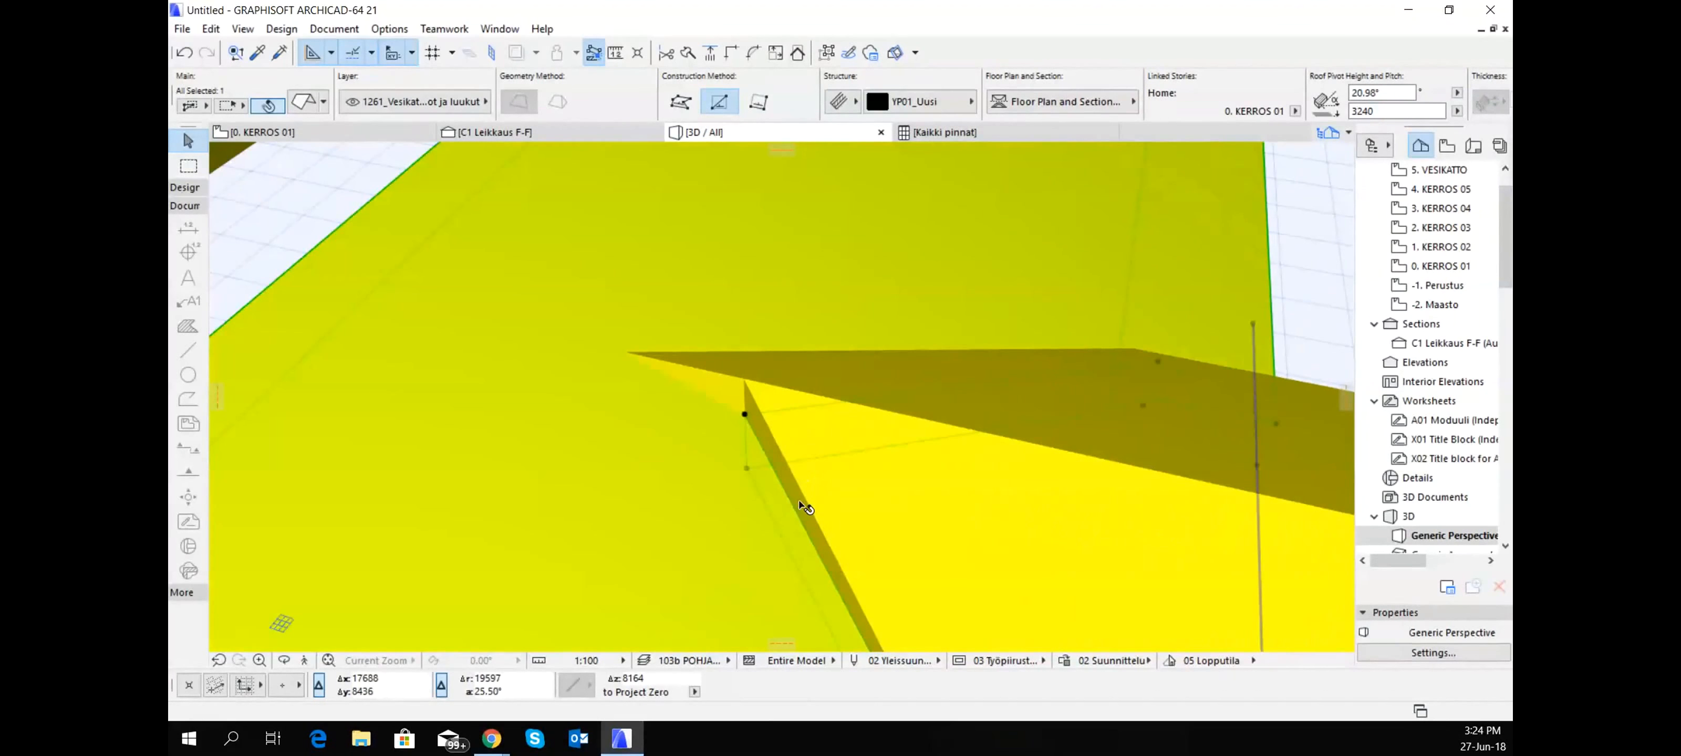
pyautogui.keyDown('shift'); pyautogui.moveTo(808, 500); pyautogui.dragTo(862, 453, button='middle'); pyautogui.keyUp('shift')
pyautogui.click(1047, 394)
pyautogui.click(923, 375)
pyautogui.keyDown('shift'); pyautogui.moveTo(846, 425); pyautogui.dragTo(826, 322, button='middle'); pyautogui.keyUp('shift')
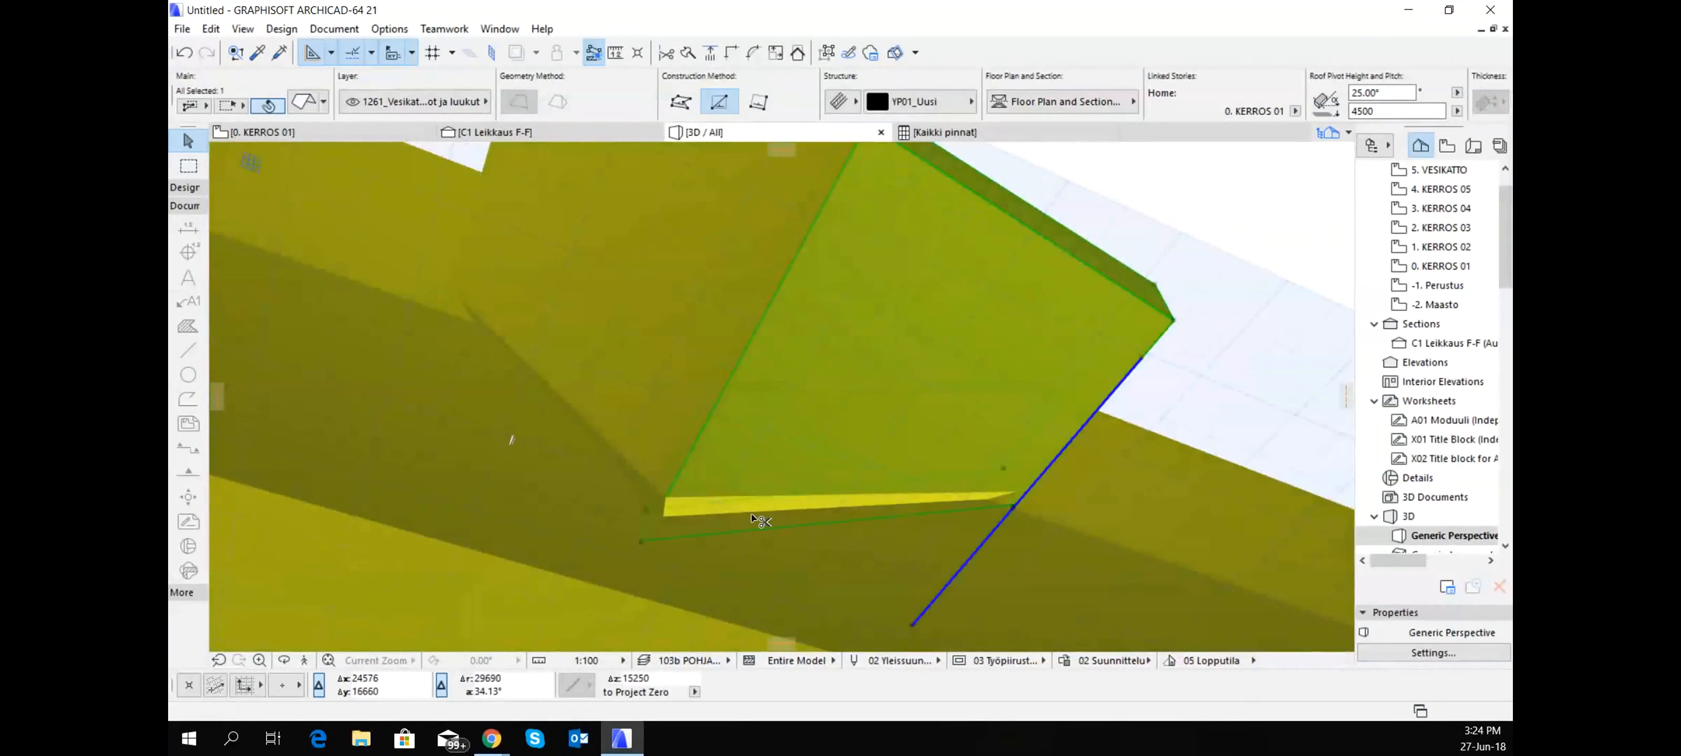
# - Try to trim the main slope's opening to the cross gable's other slope, and undo the roof edit
pyautogui.keyDown('shift'); pyautogui.moveTo(680, 451); pyautogui.dragTo(655, 399, button='middle'); pyautogui.keyUp('shift')
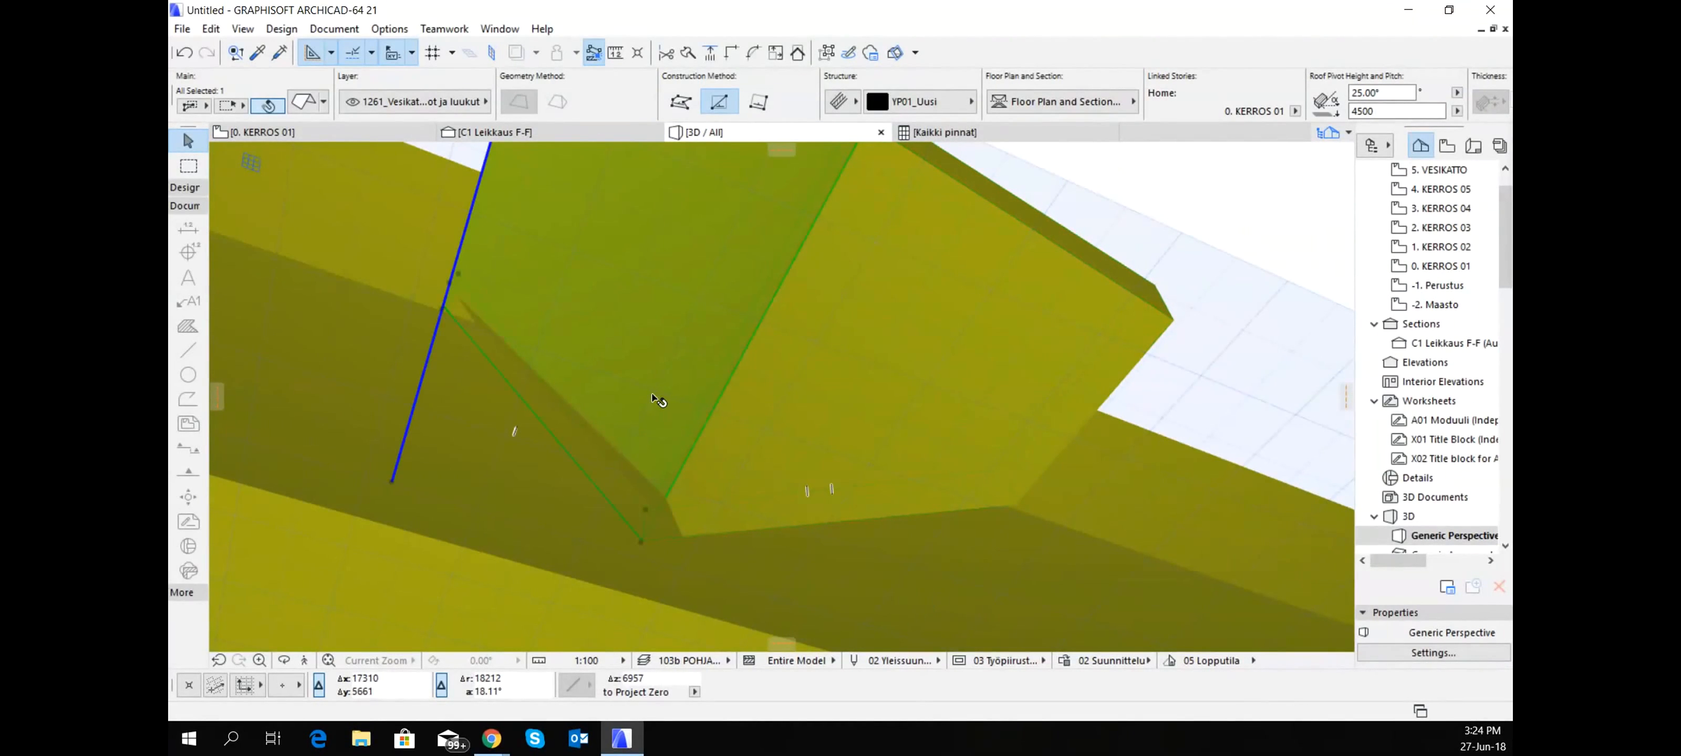
pyautogui.click(606, 460)
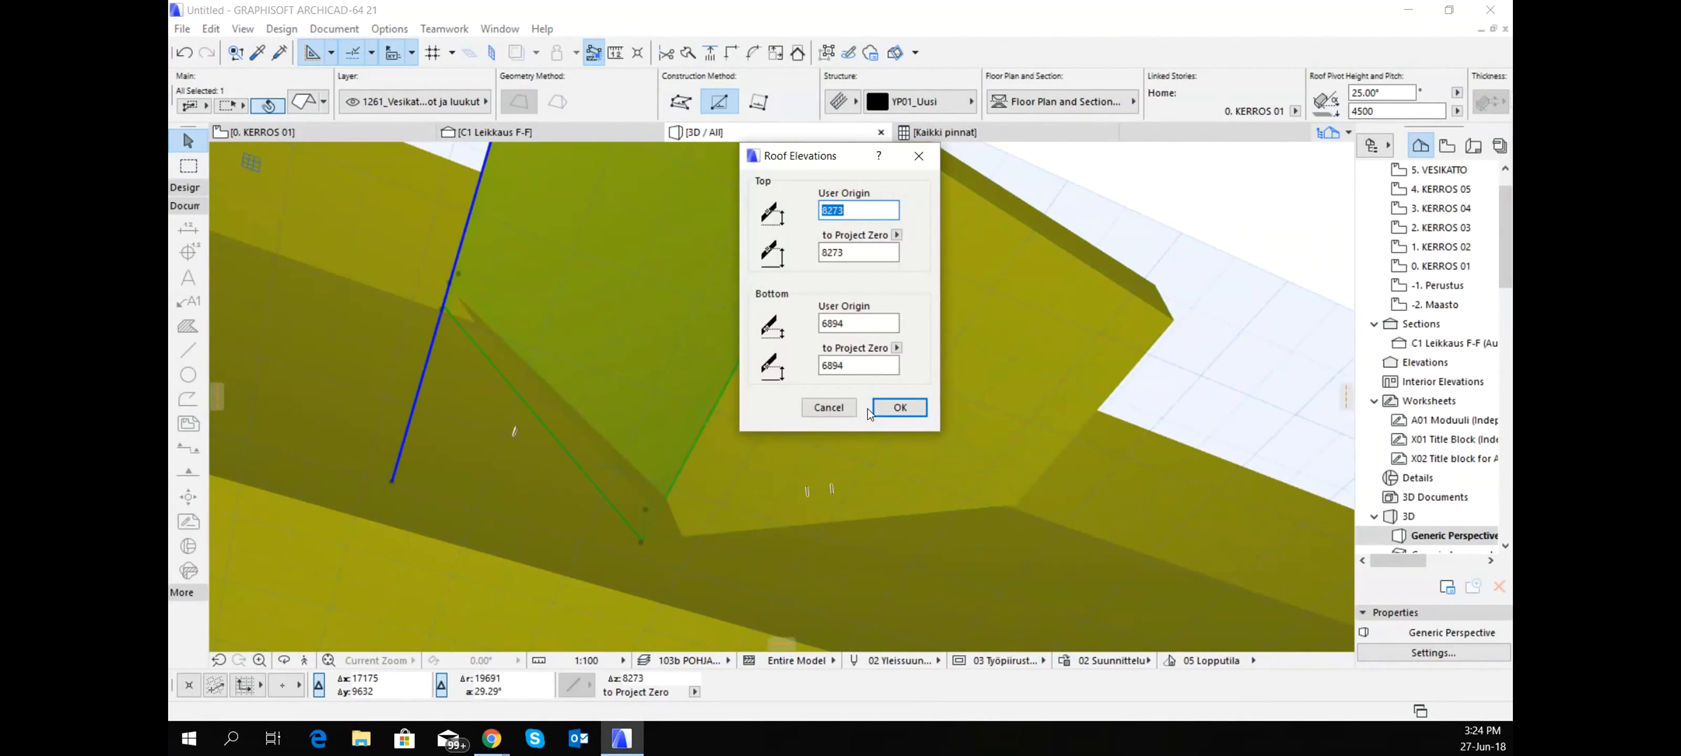
pyautogui.click(899, 408)
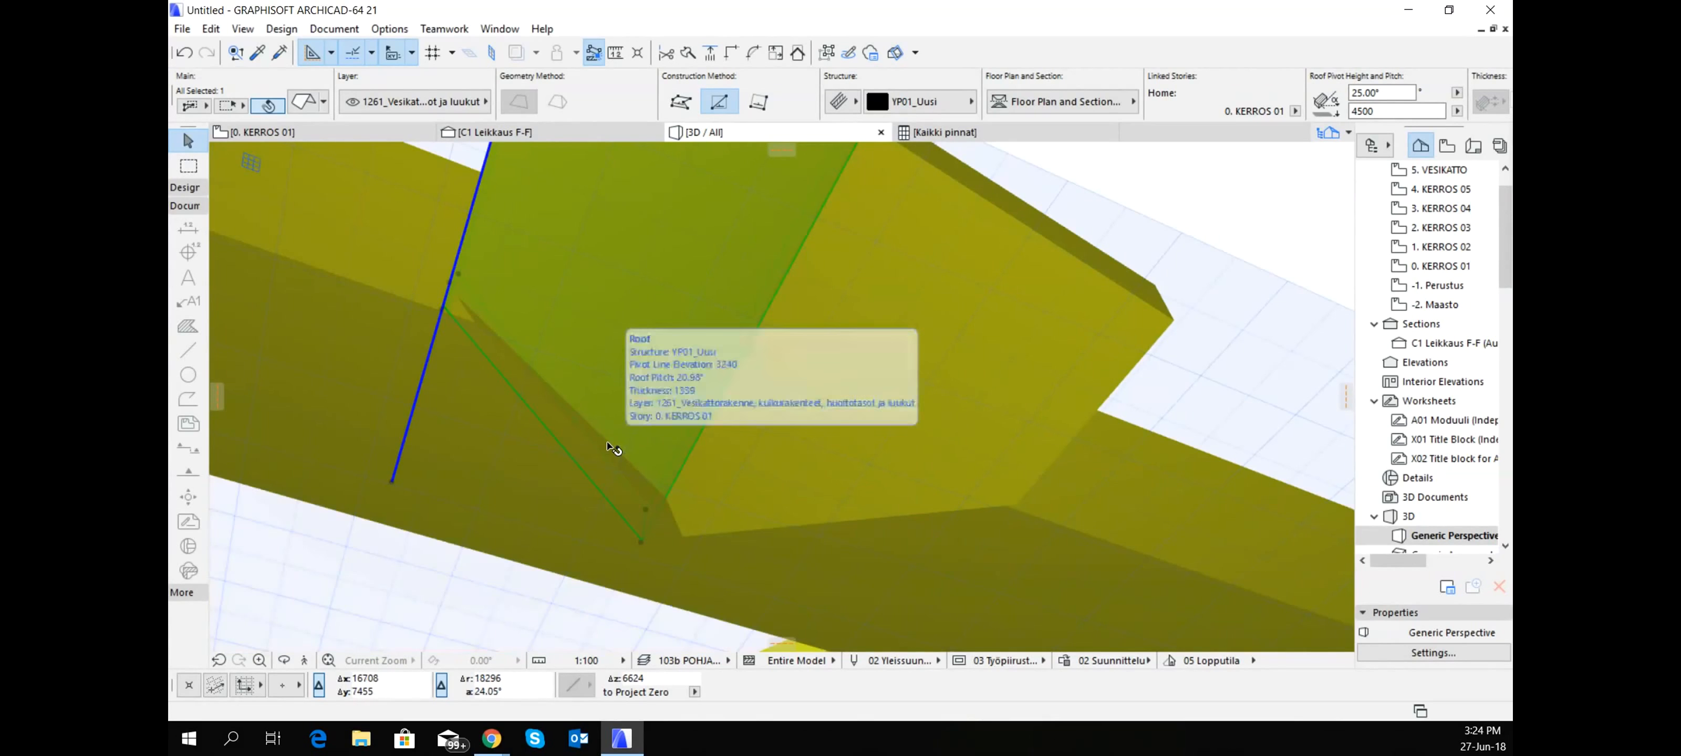
pyautogui.scroll(-2, 607, 447)
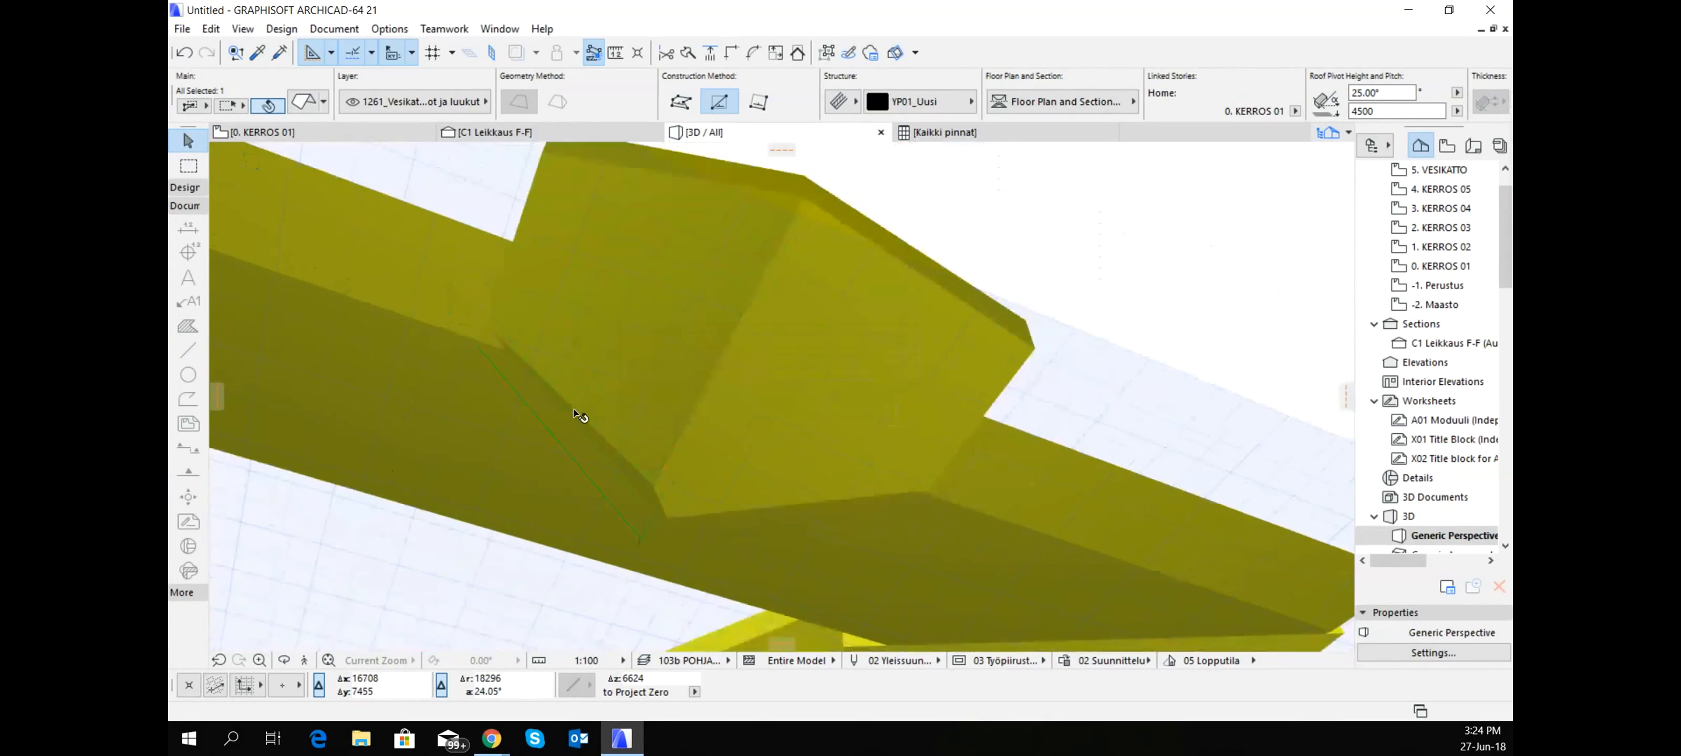
pyautogui.click(185, 53)
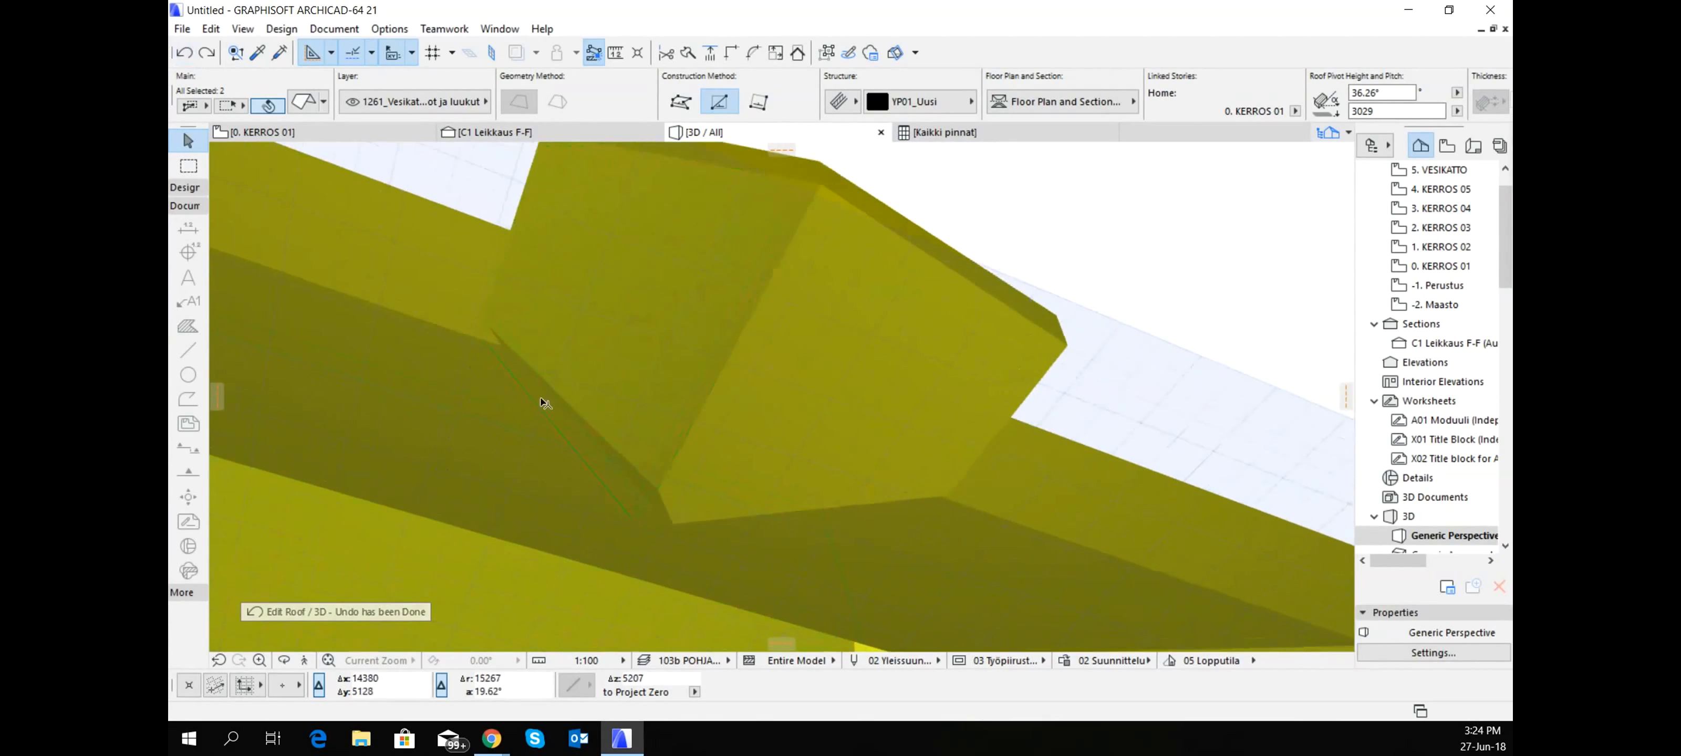
# - Examine the joints between the cross gable, main slope and hip slope from below and above
pyautogui.click(1217, 273)
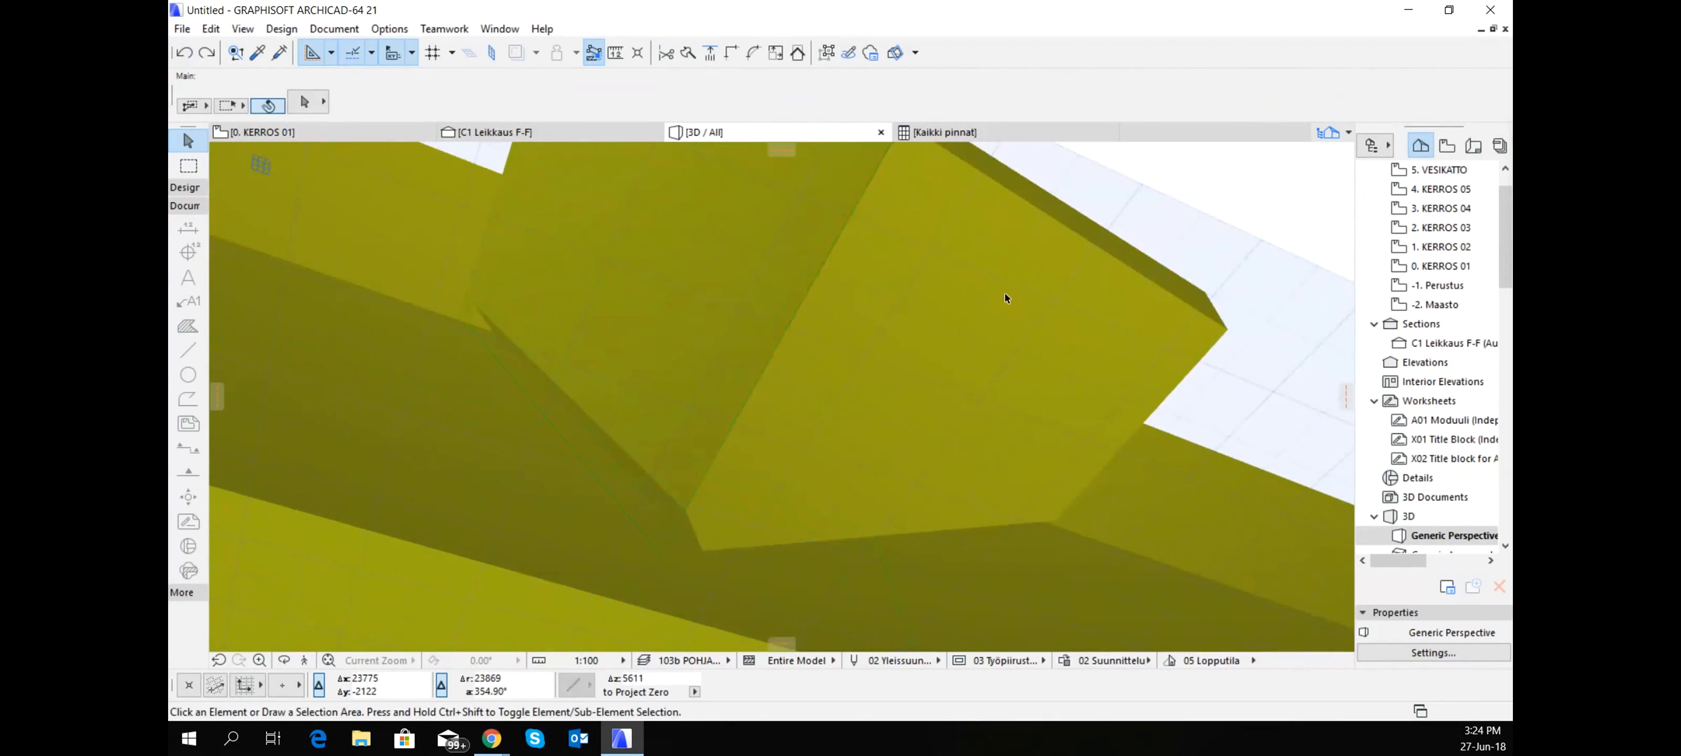
pyautogui.click(735, 279)
pyautogui.scroll(2, 643, 508)
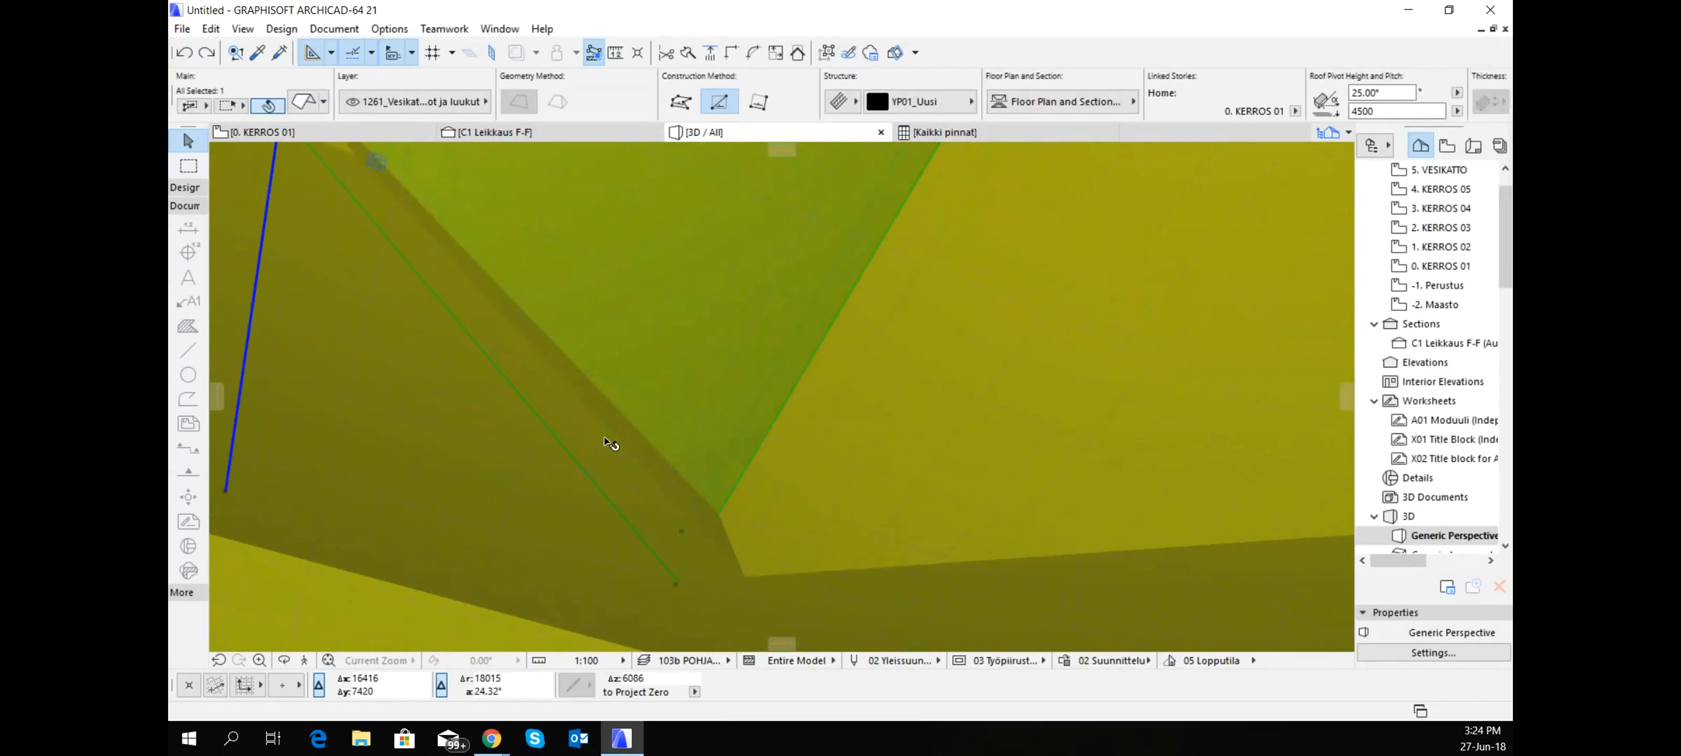
pyautogui.scroll(-5, 614, 424)
pyautogui.keyDown('shift'); pyautogui.moveTo(829, 319); pyautogui.dragTo(810, 427, button='middle'); pyautogui.keyUp('shift')
pyautogui.scroll(-2, 810, 427)
pyautogui.moveTo(862, 375)
pyautogui.mouseDown(button='middle')
pyautogui.moveTo(886, 352)
pyautogui.moveTo(623, 417)
pyautogui.mouseUp(button='middle')
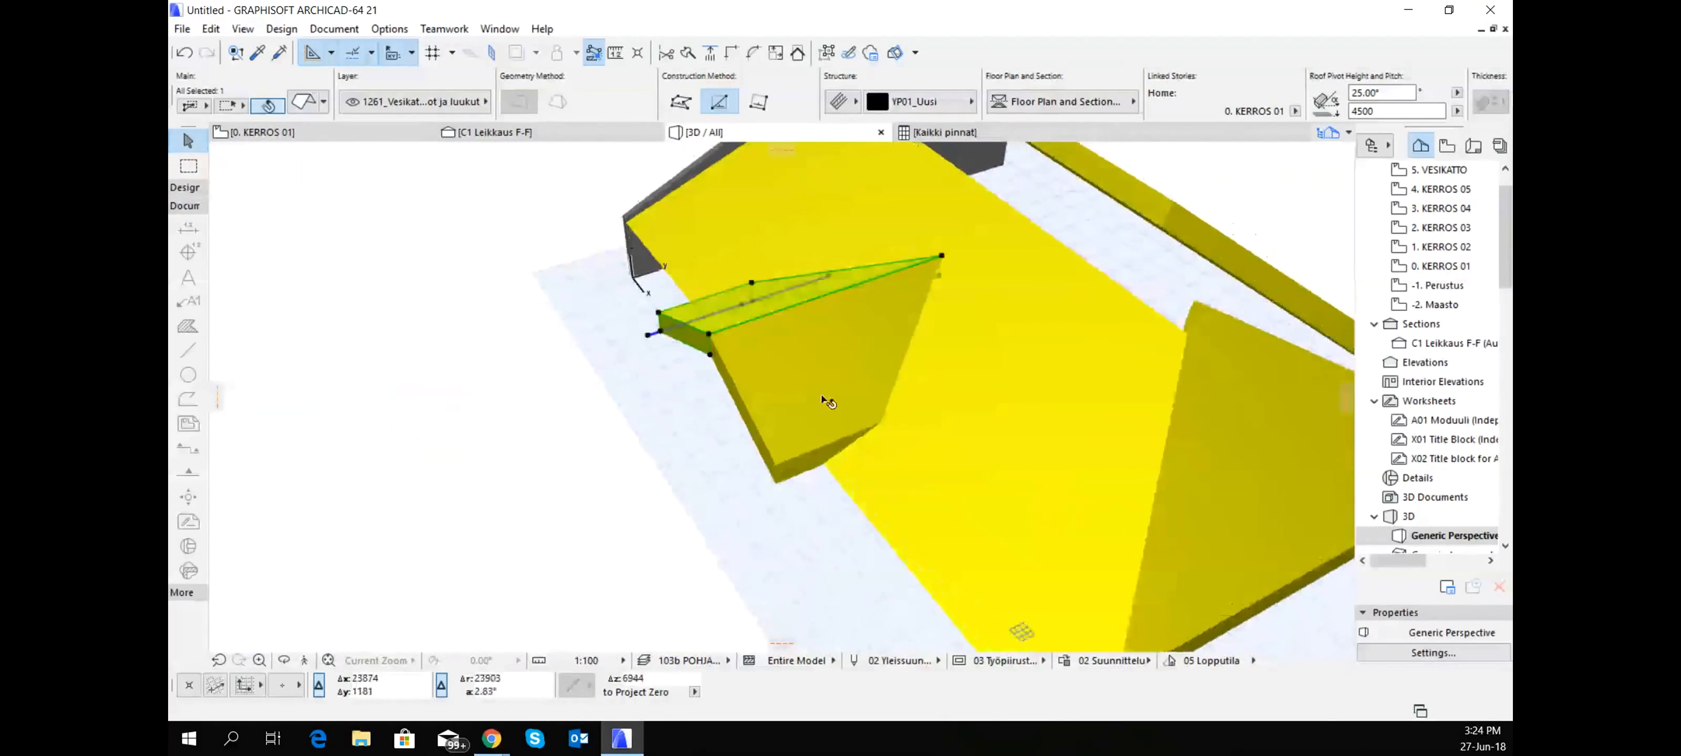
pyautogui.keyDown('shift'); pyautogui.moveTo(828, 401); pyautogui.dragTo(660, 434, button='middle'); pyautogui.keyUp('shift')
pyautogui.keyDown('shift'); pyautogui.moveTo(1062, 444); pyautogui.dragTo(806, 310, button='middle'); pyautogui.keyUp('shift')
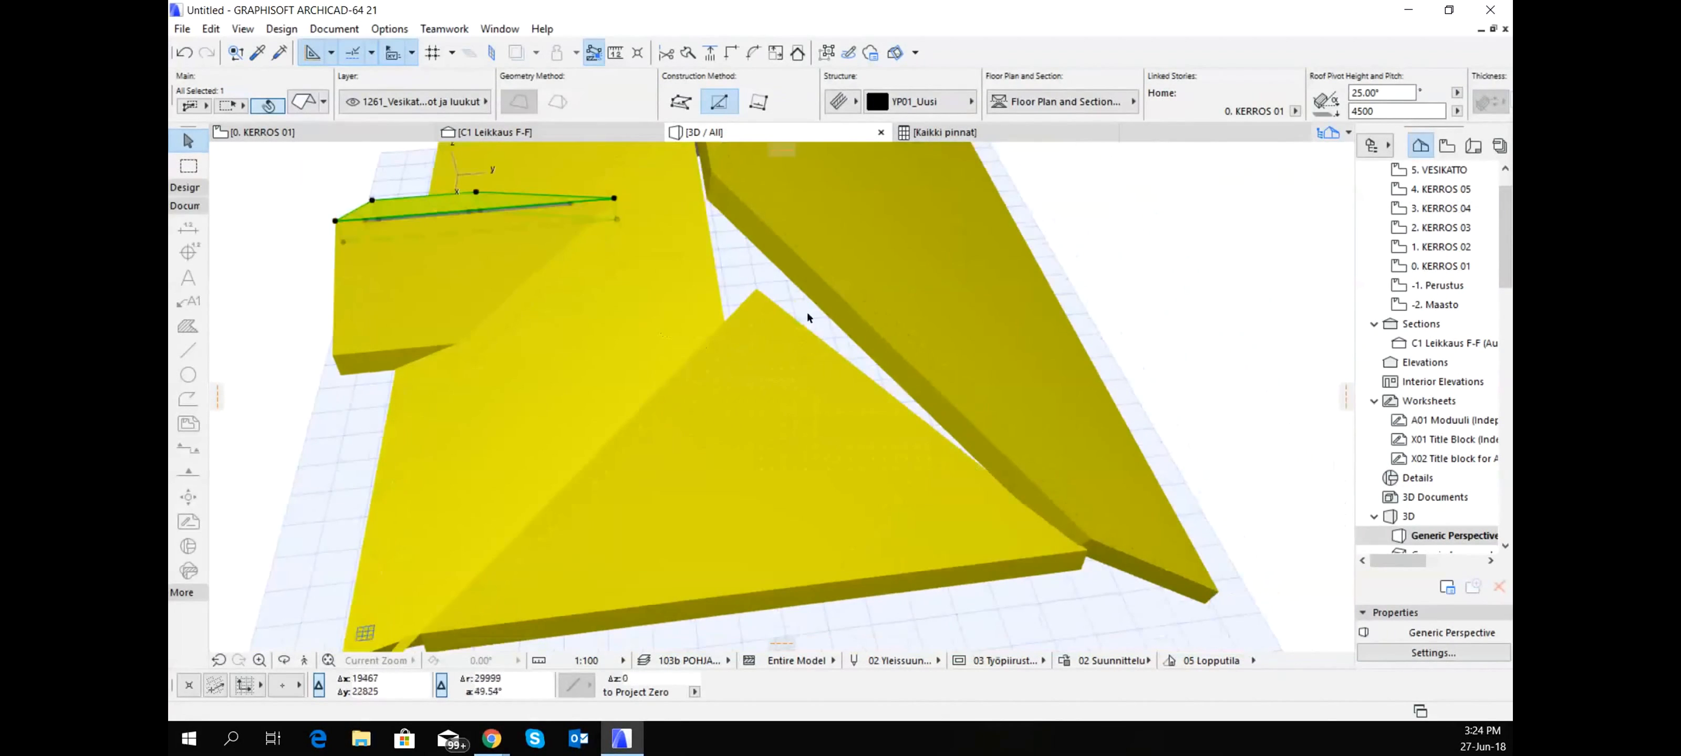
# - Extend the triangular hip slope to the steep 36.26° back slope and trim the back slope's adjoining edge to the hip
pyautogui.click(839, 293)
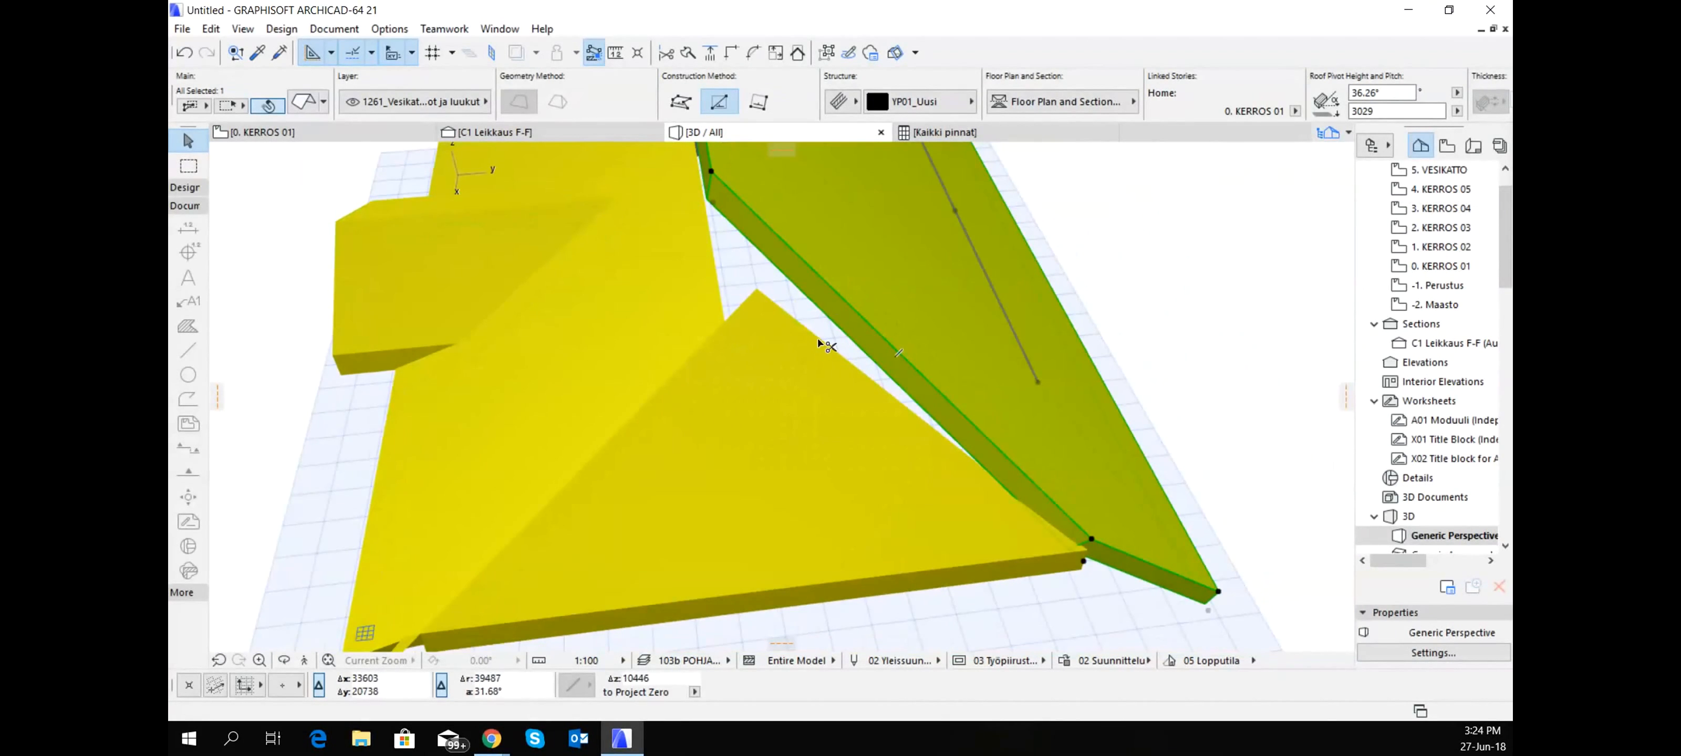
pyautogui.keyDown('shift'); pyautogui.moveTo(818, 334); pyautogui.dragTo(901, 402, button='middle'); pyautogui.keyUp('shift')
pyautogui.click(874, 423)
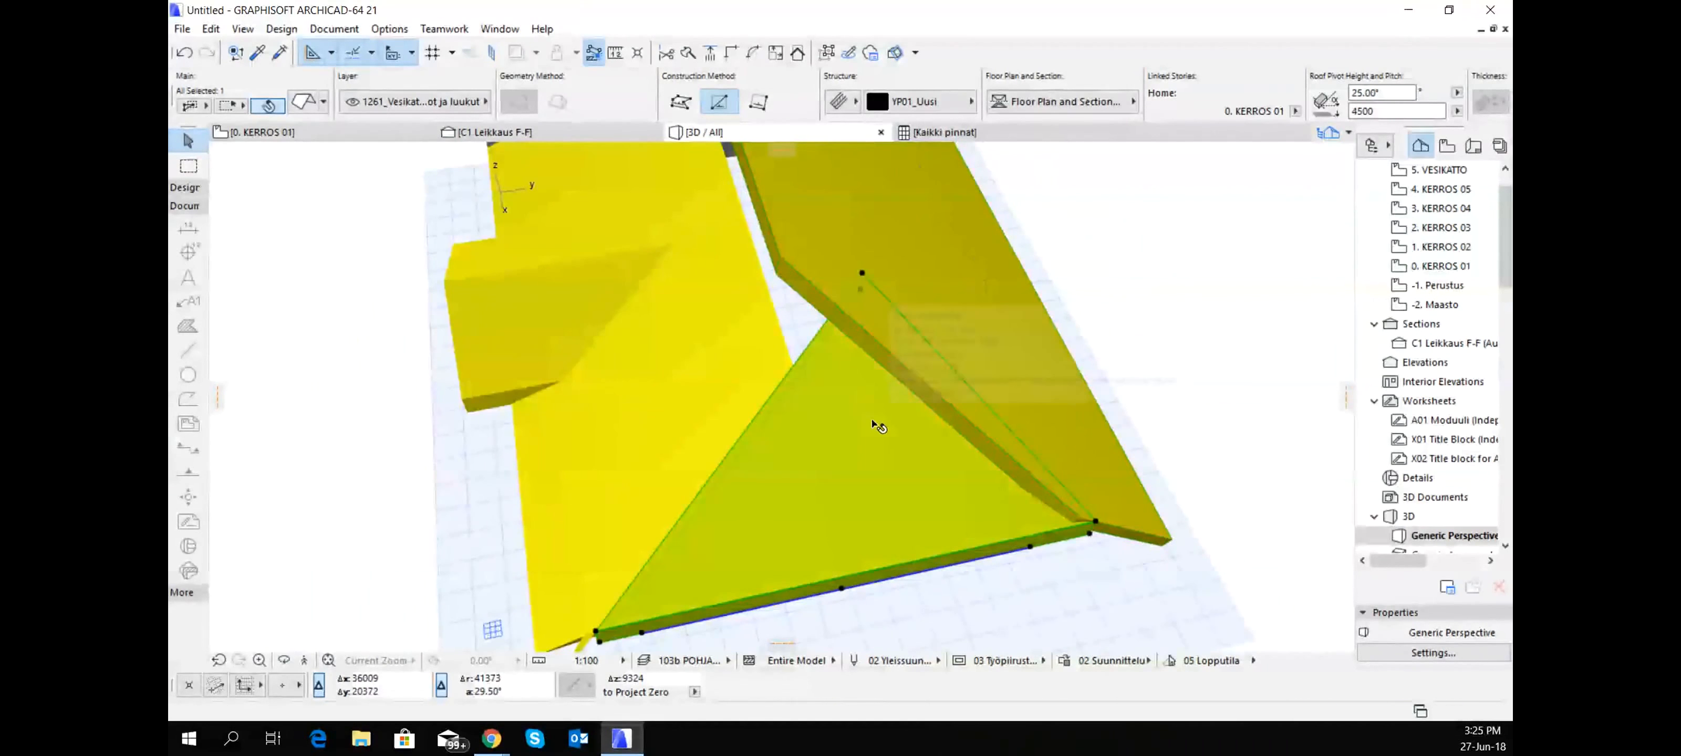
pyautogui.keyDown('shift'); pyautogui.moveTo(825, 292); pyautogui.dragTo(656, 356, button='middle'); pyautogui.keyUp('shift')
pyautogui.click(733, 378)
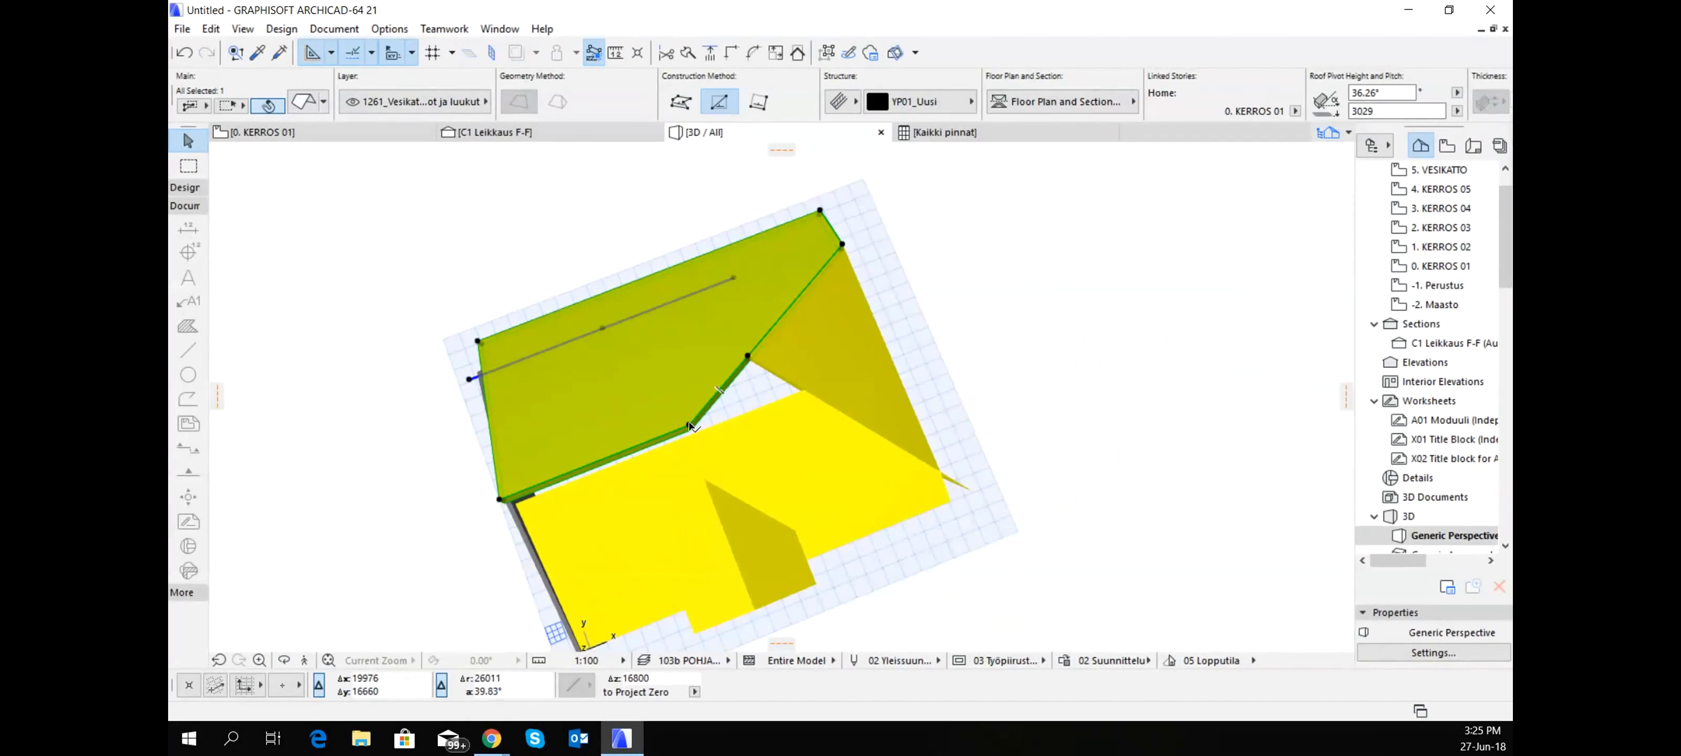
# - Move the steep back slope's ridge corner about 7800 mm along the ridge towards the hip slope
pyautogui.click(690, 427)
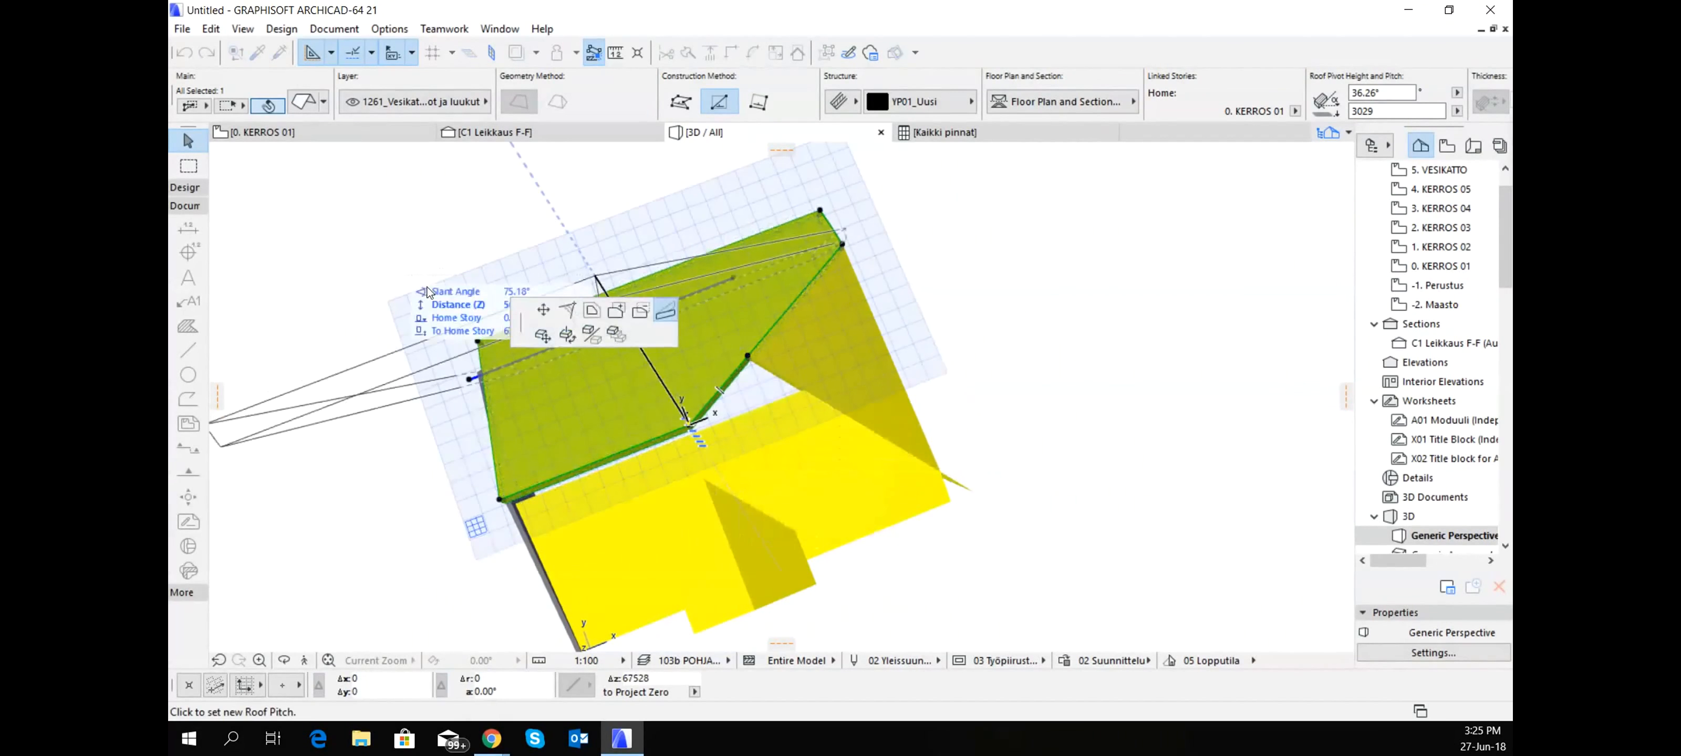
pyautogui.click(544, 309)
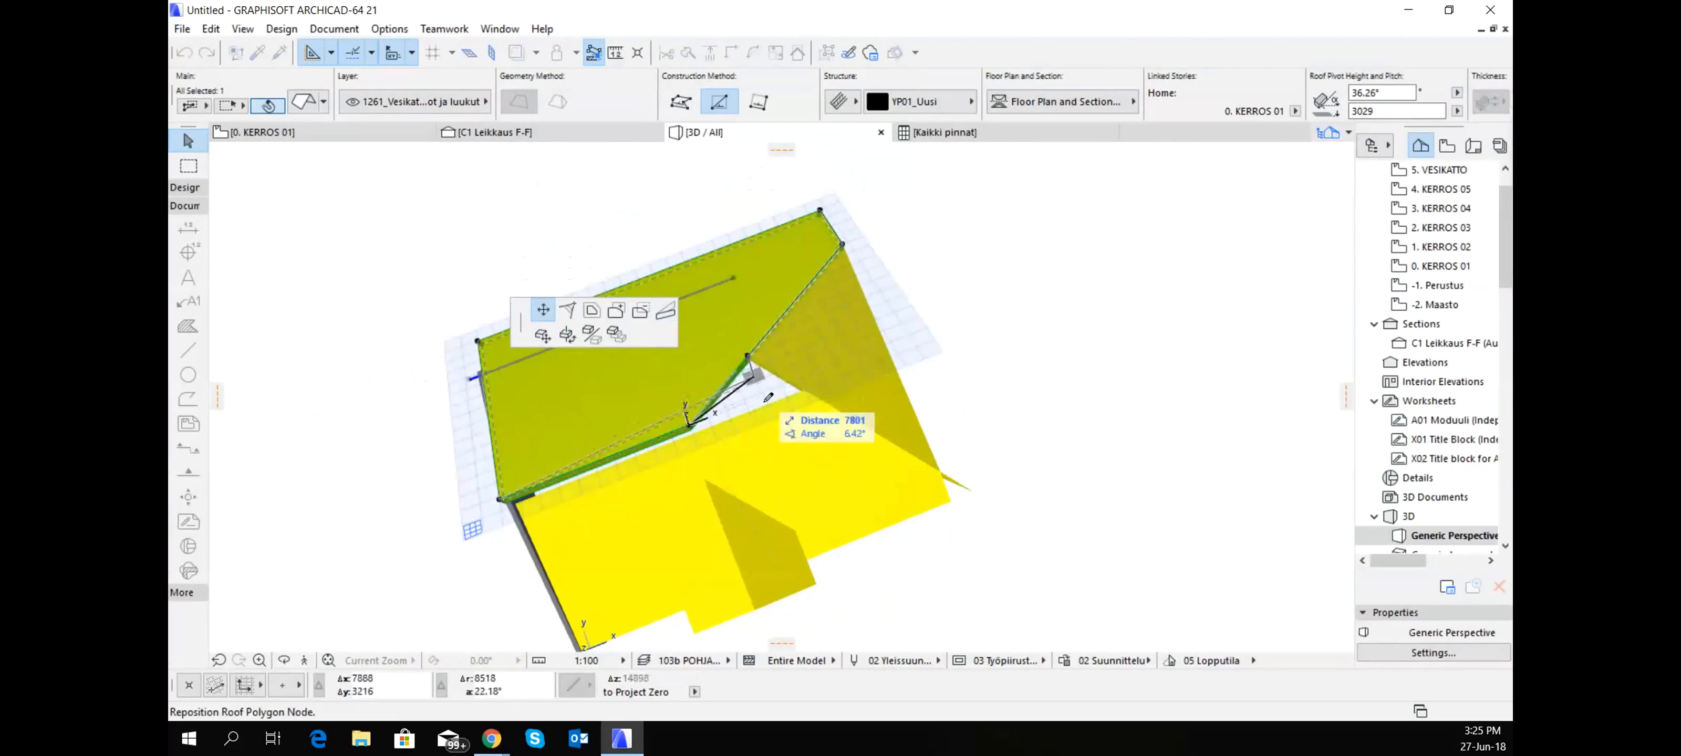
pyautogui.click(766, 396)
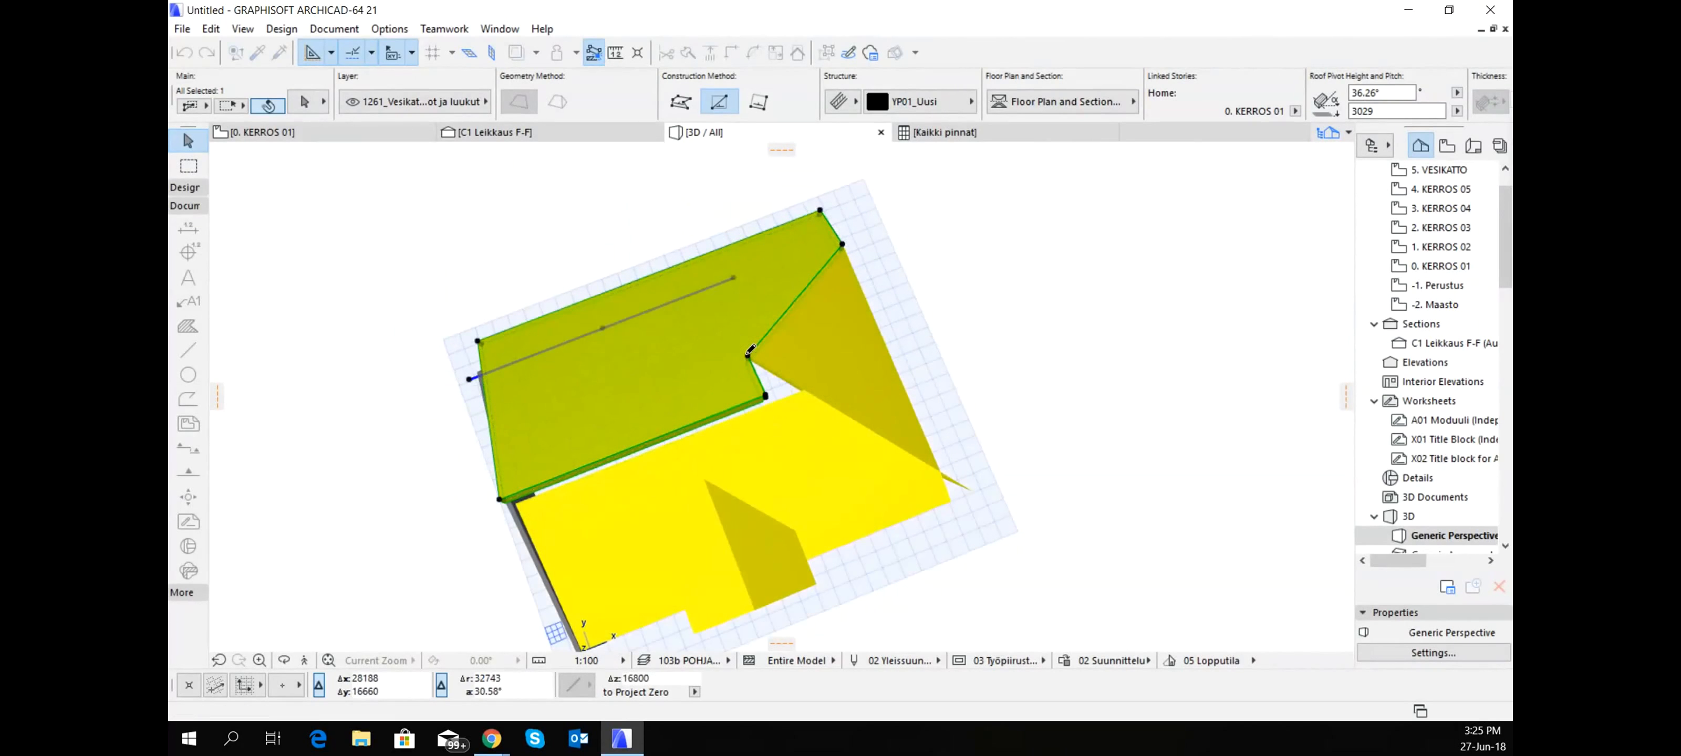
# - Select the gable-end wall beneath the two main slopes
pyautogui.keyDown('shift'); pyautogui.moveTo(819, 397); pyautogui.dragTo(928, 307, button='middle'); pyautogui.keyUp('shift')
pyautogui.click(744, 443)
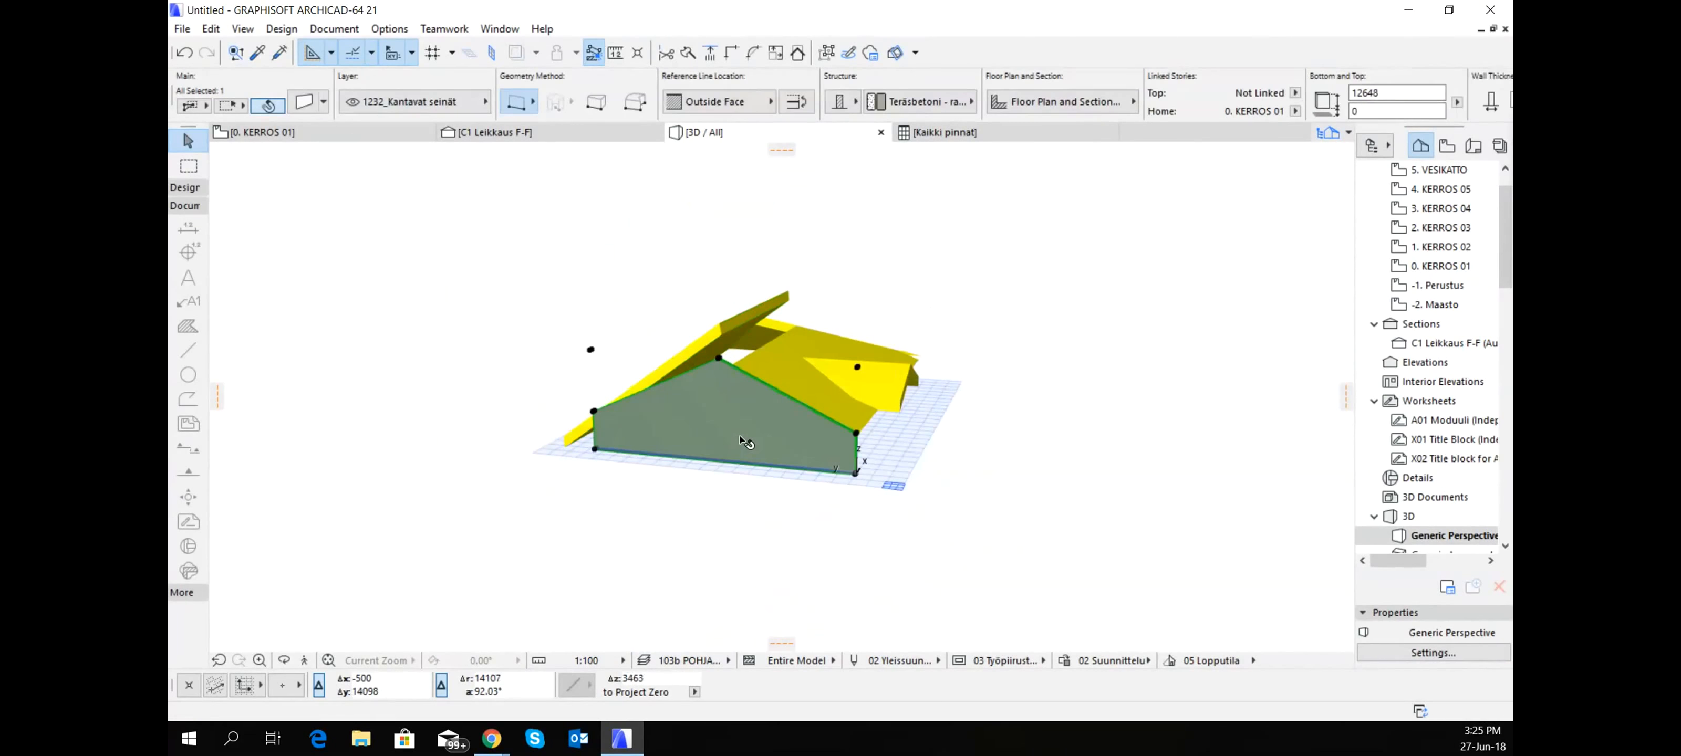